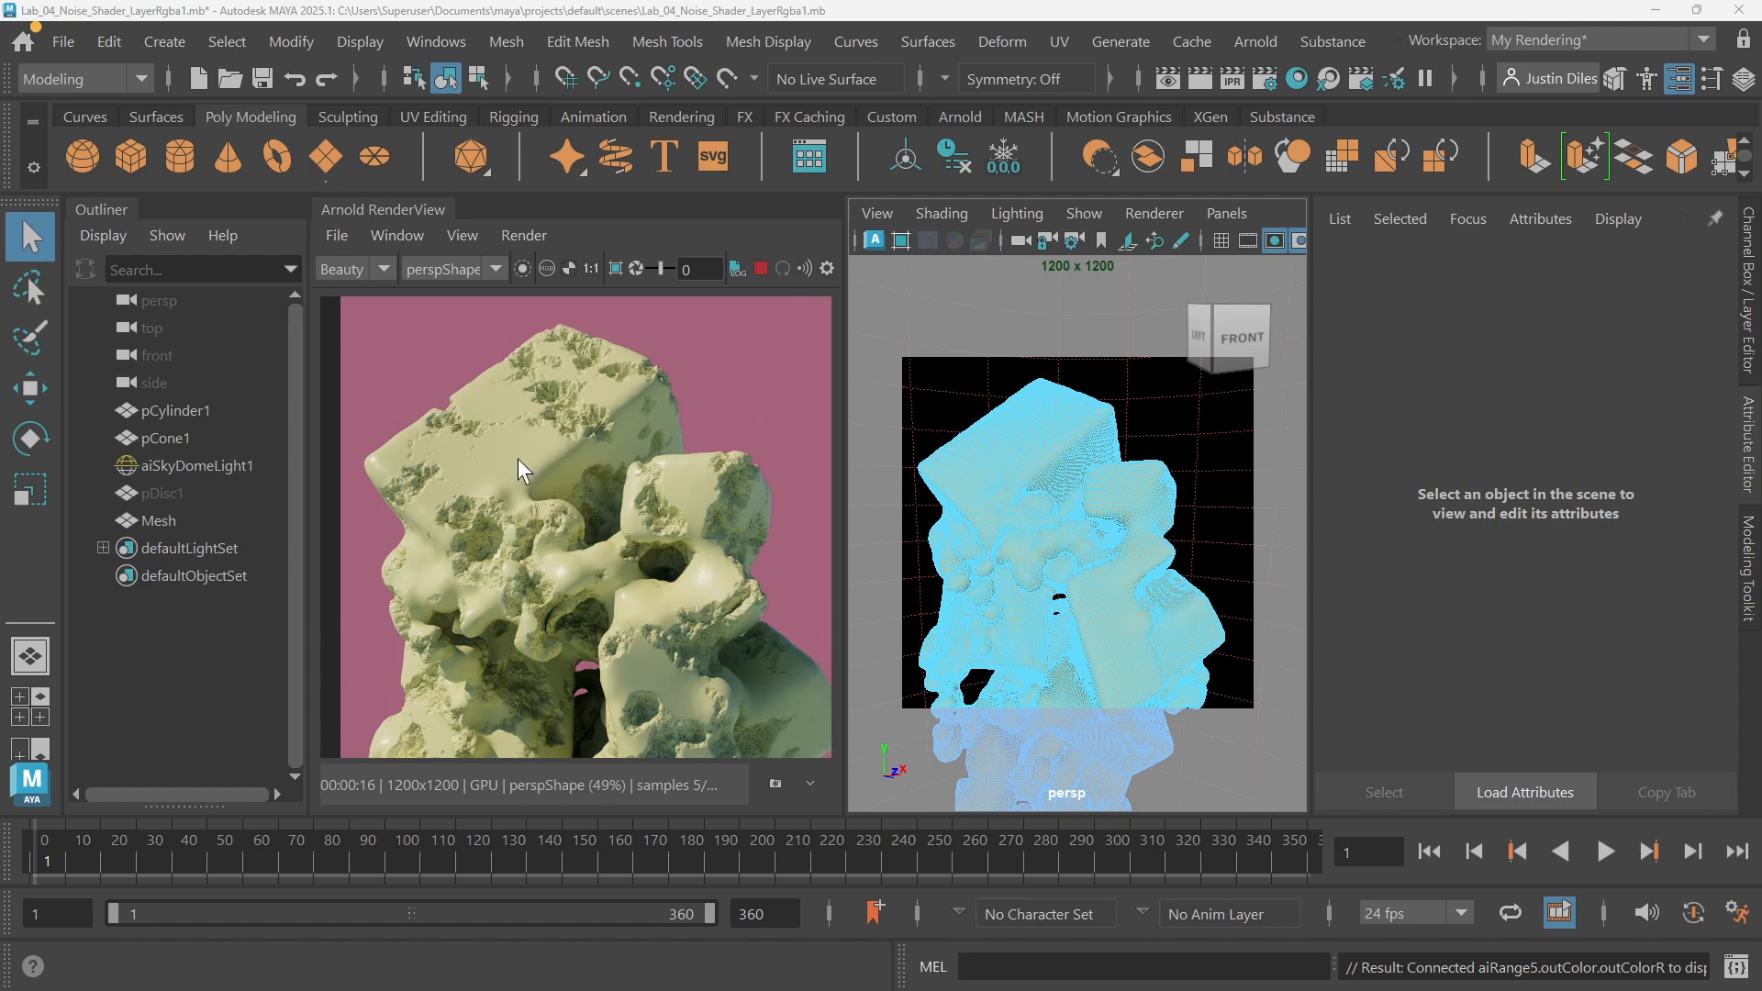
Review the aiNoise4 and aiRange5 node settings in the Hypershade graph
click(1299, 78)
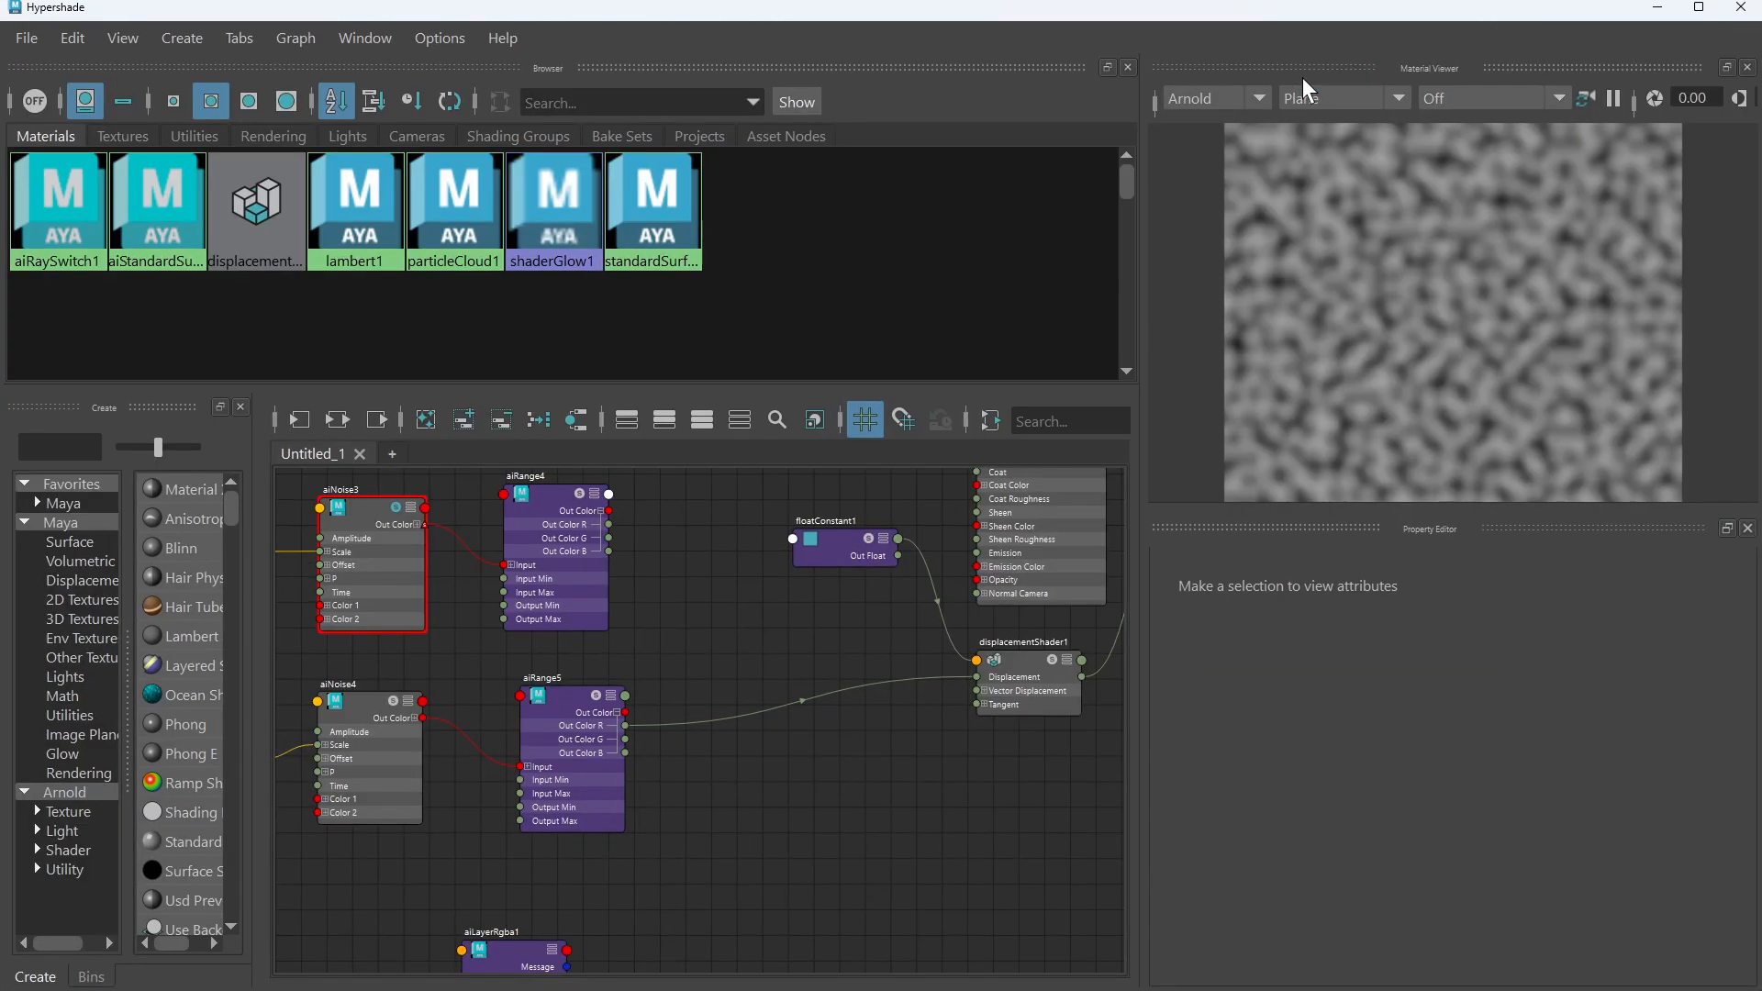
scroll(853, 643, up, 5)
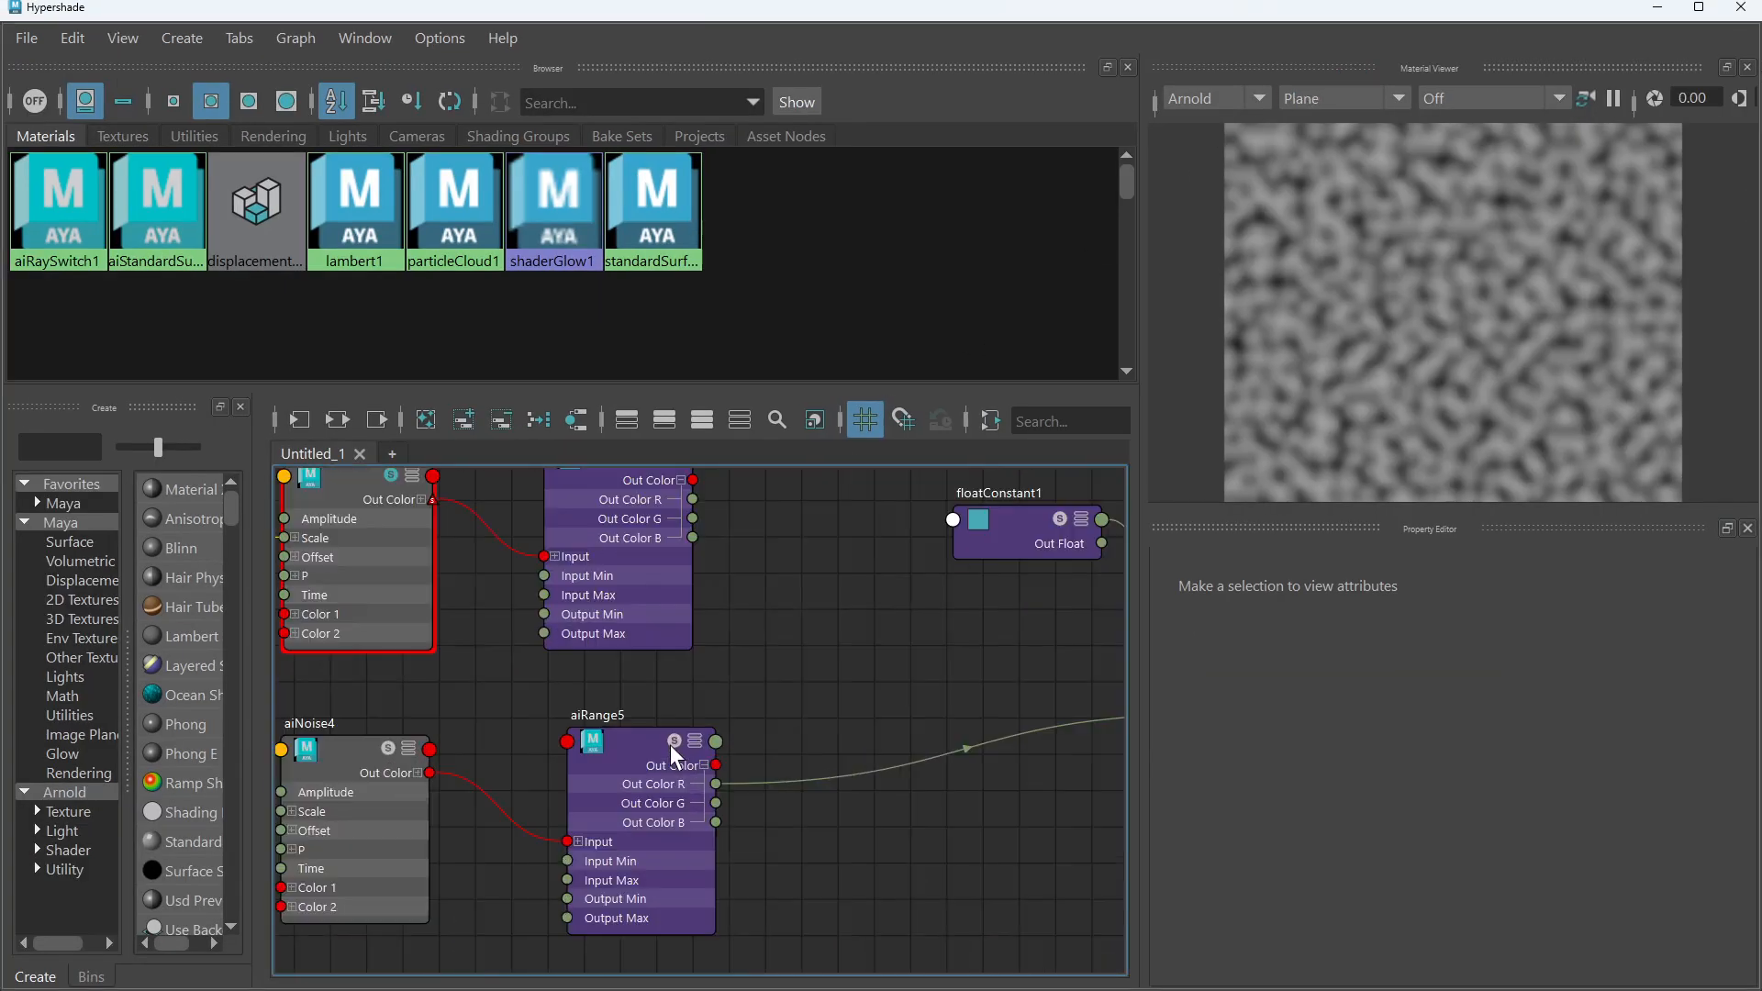
scroll(776, 690, down, 3)
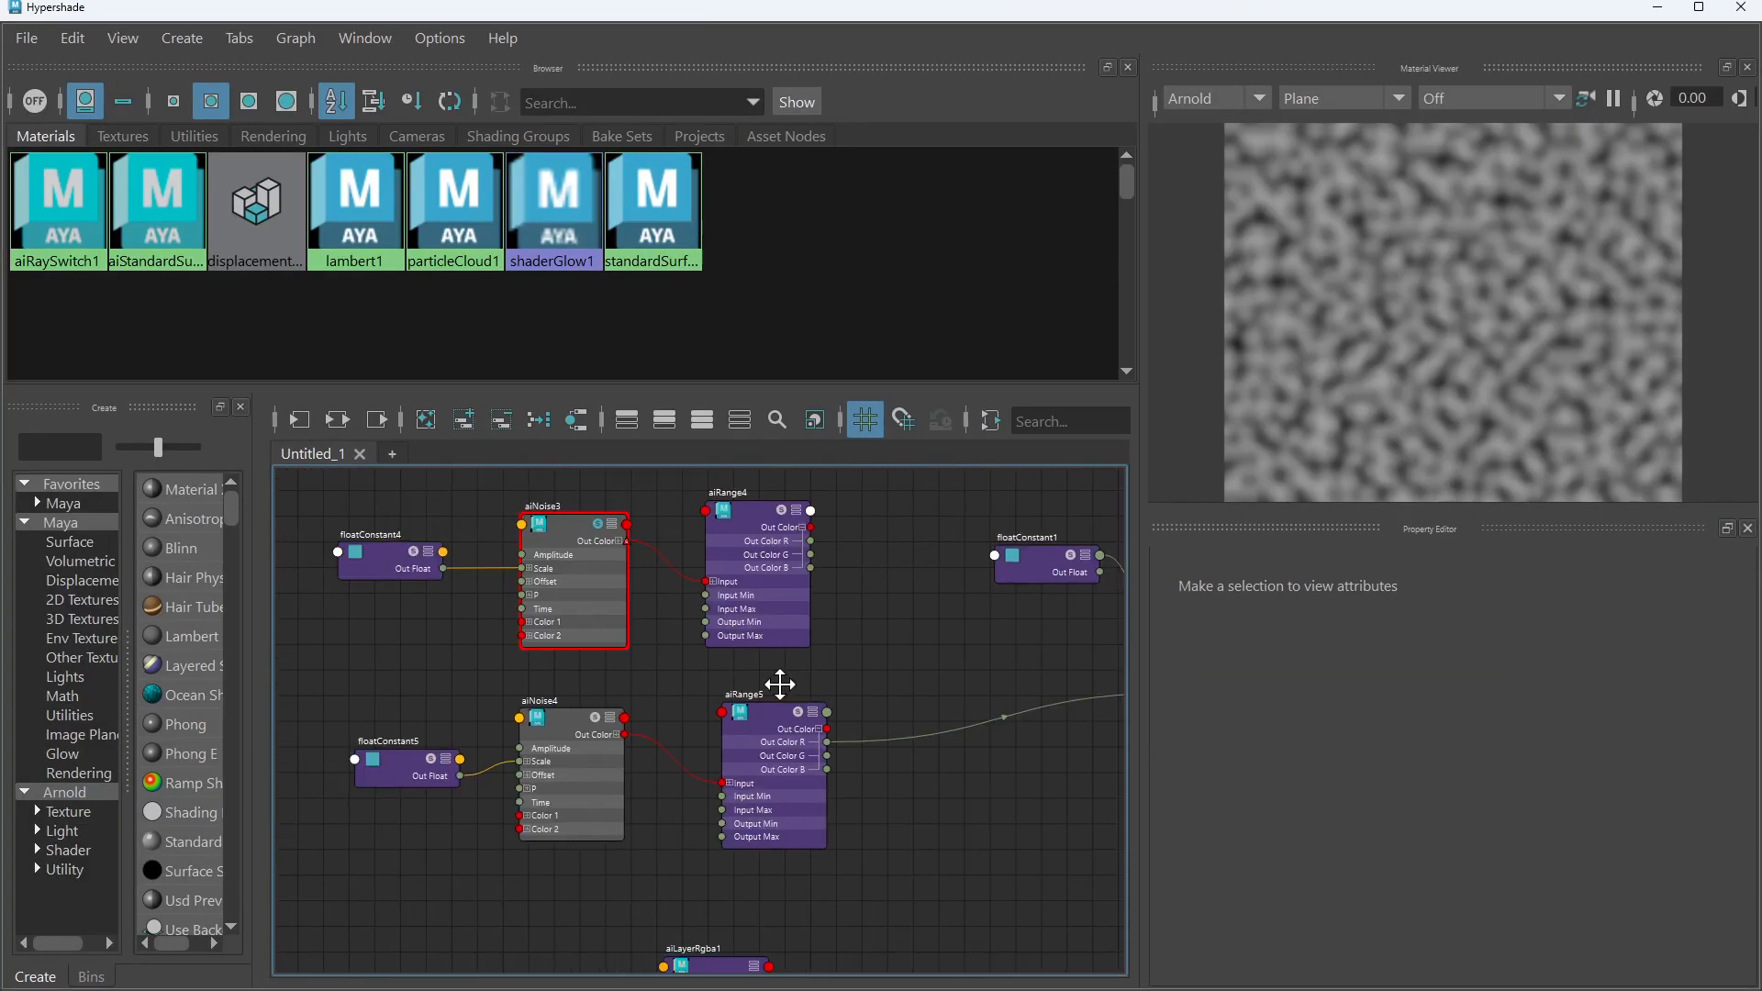
scroll(619, 718, up, 2)
click(632, 714)
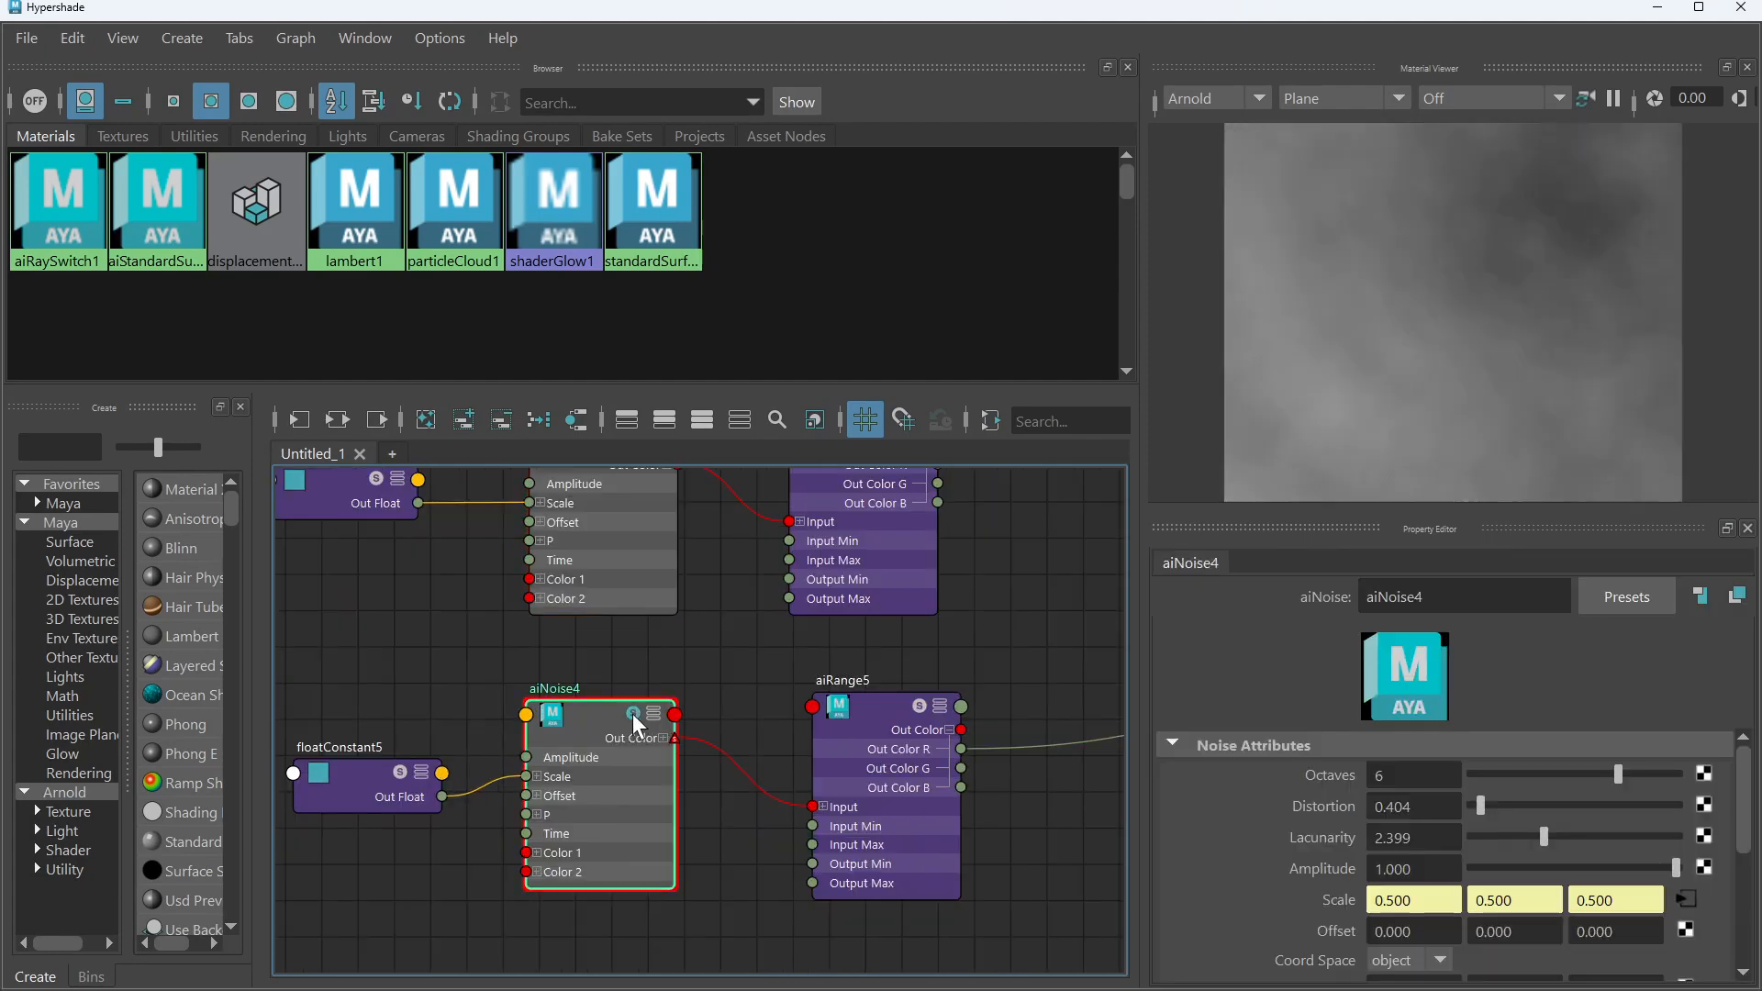
drag(595, 737, 578, 743)
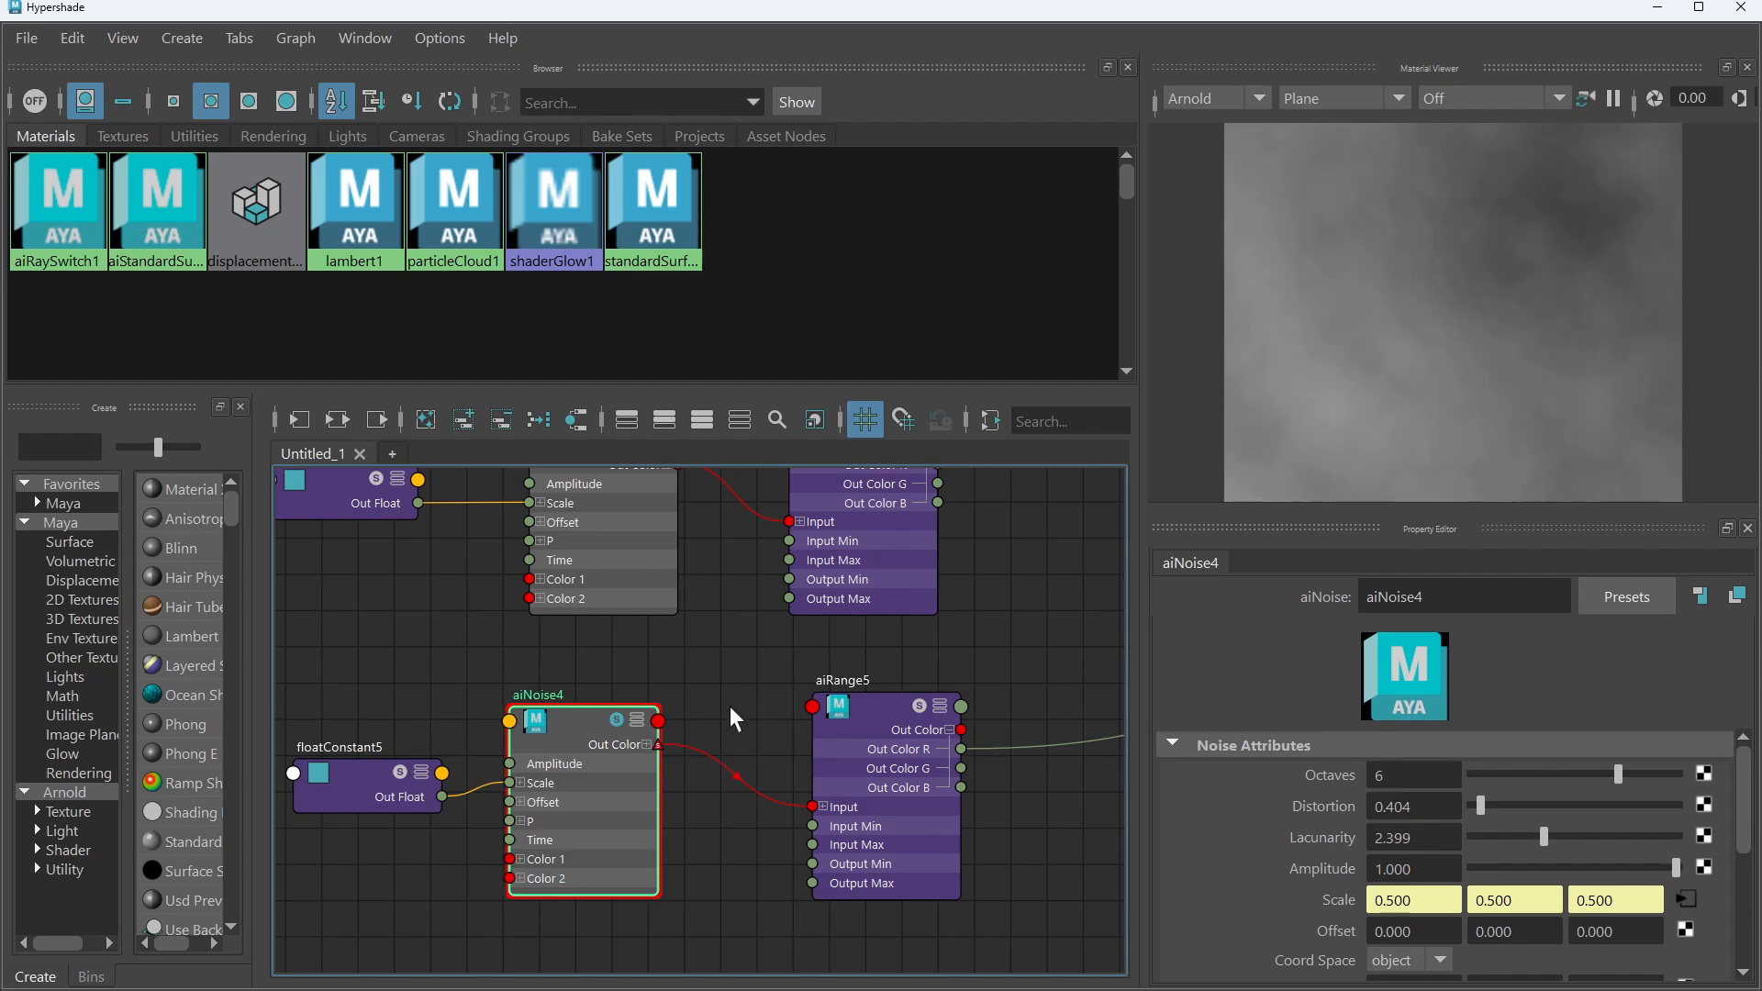
alt+middle_drag(895, 690, 647, 693)
click(674, 723)
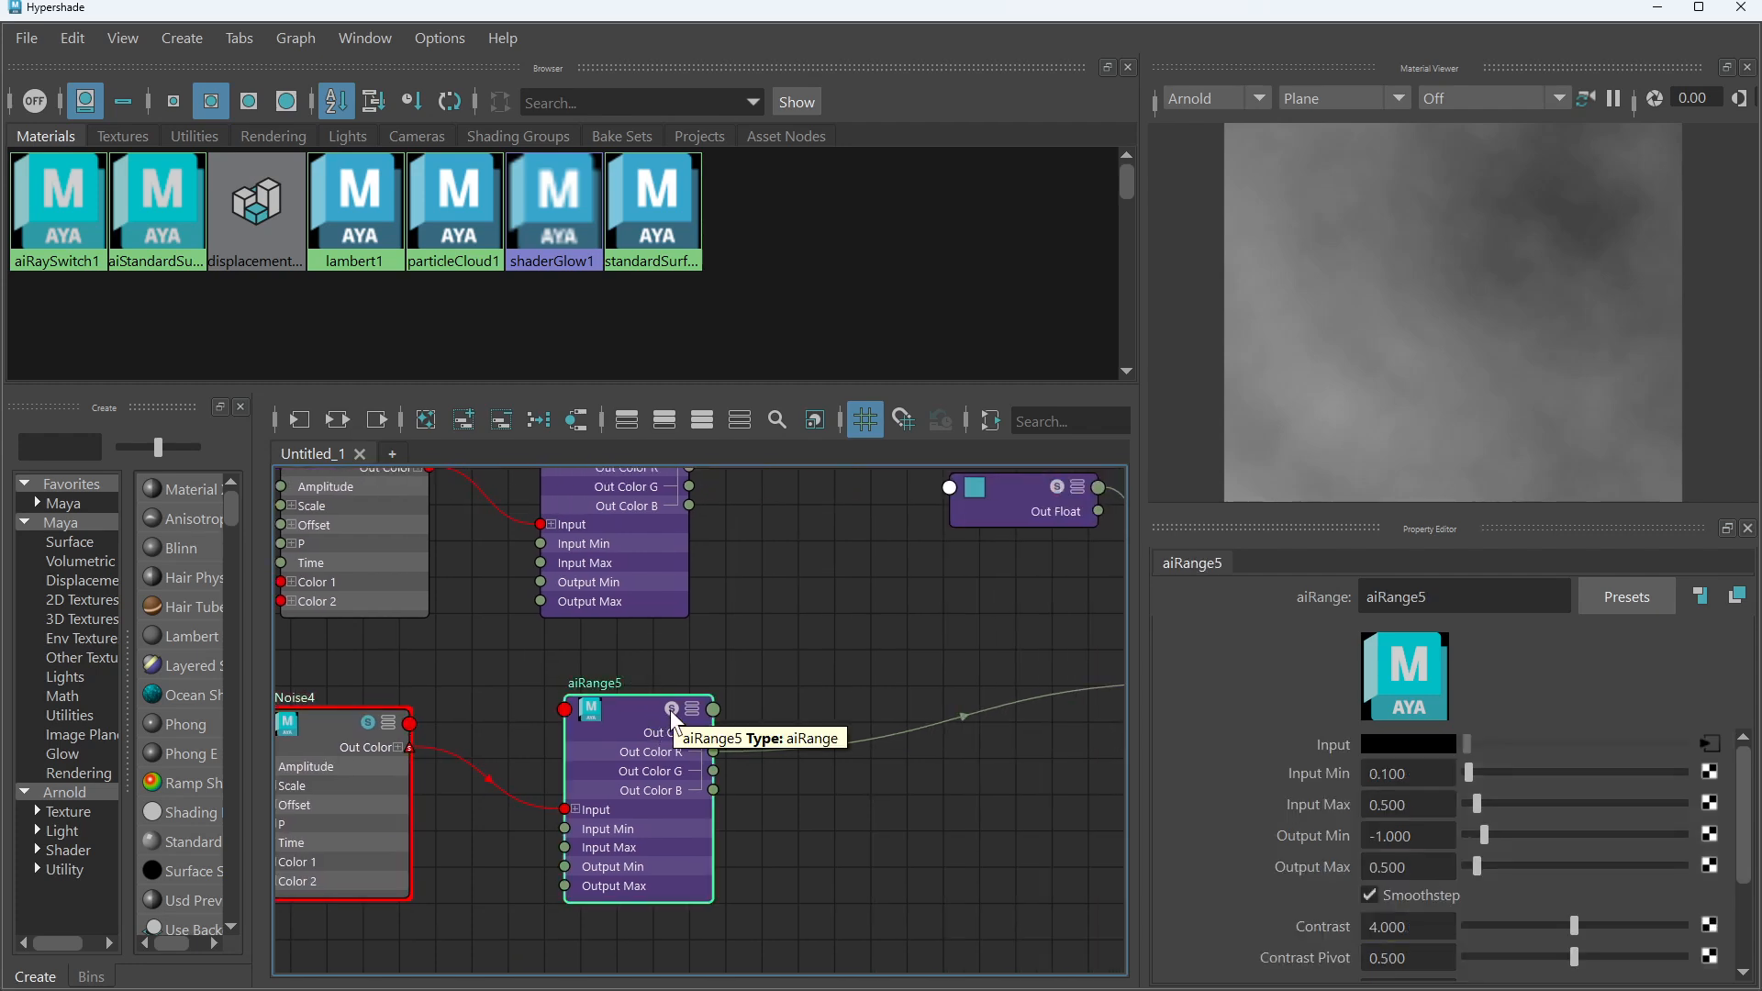
mouse_move(744, 648)
alt+middle_down()
mouse_move(747, 722)
mouse_move(814, 697)
mouse_move(676, 680)
mouse_move(732, 669)
alt+middle_up()
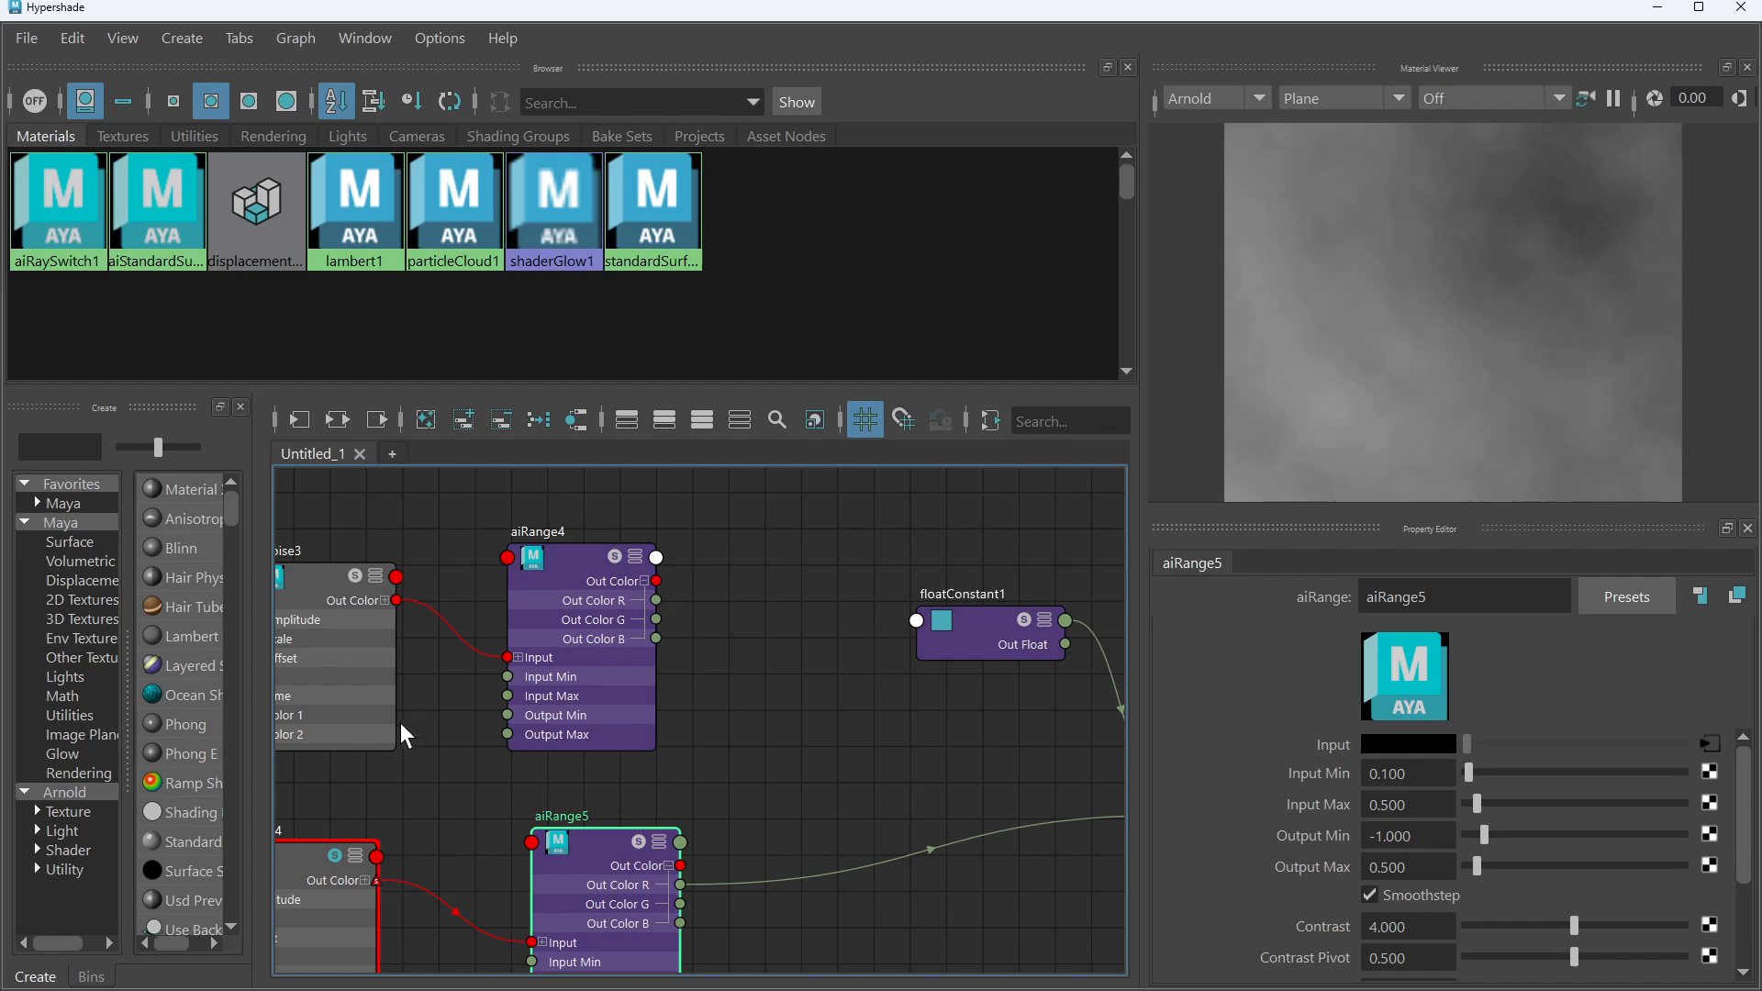
Connect aiRange4's Out Color R to displacementShader1's Displacement and check the updated render in the main window
alt+middle_drag(472, 696, 669, 685)
click(492, 561)
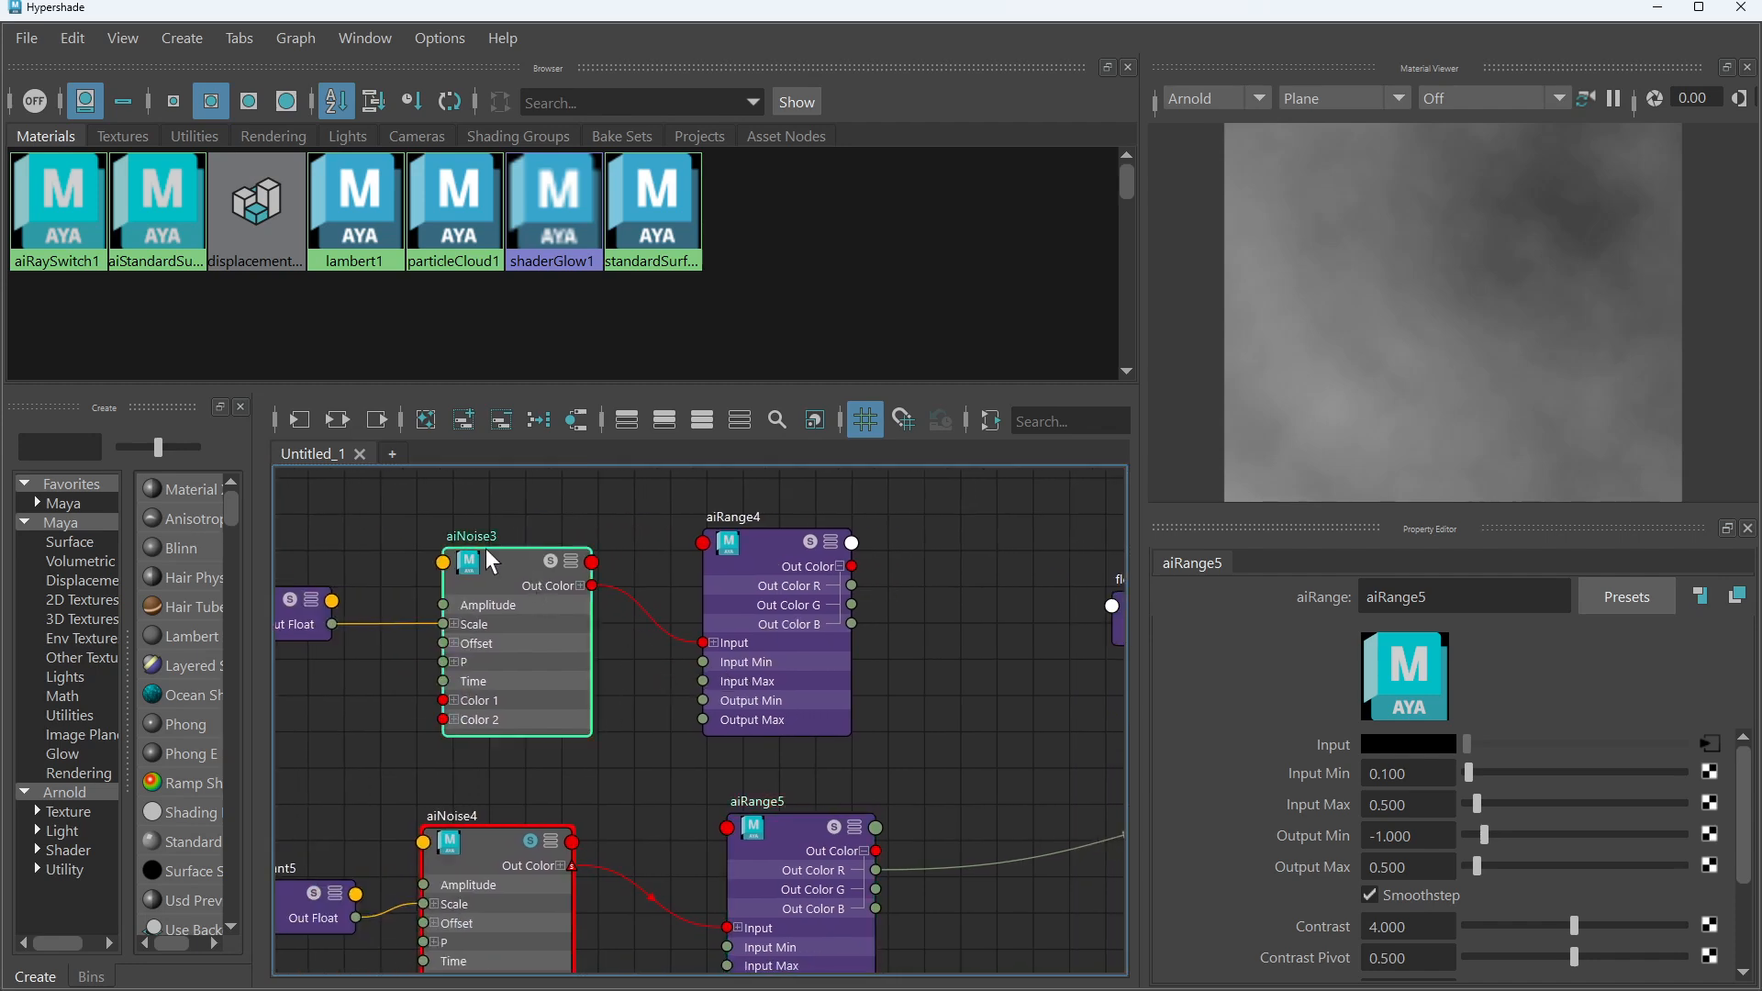
click(754, 543)
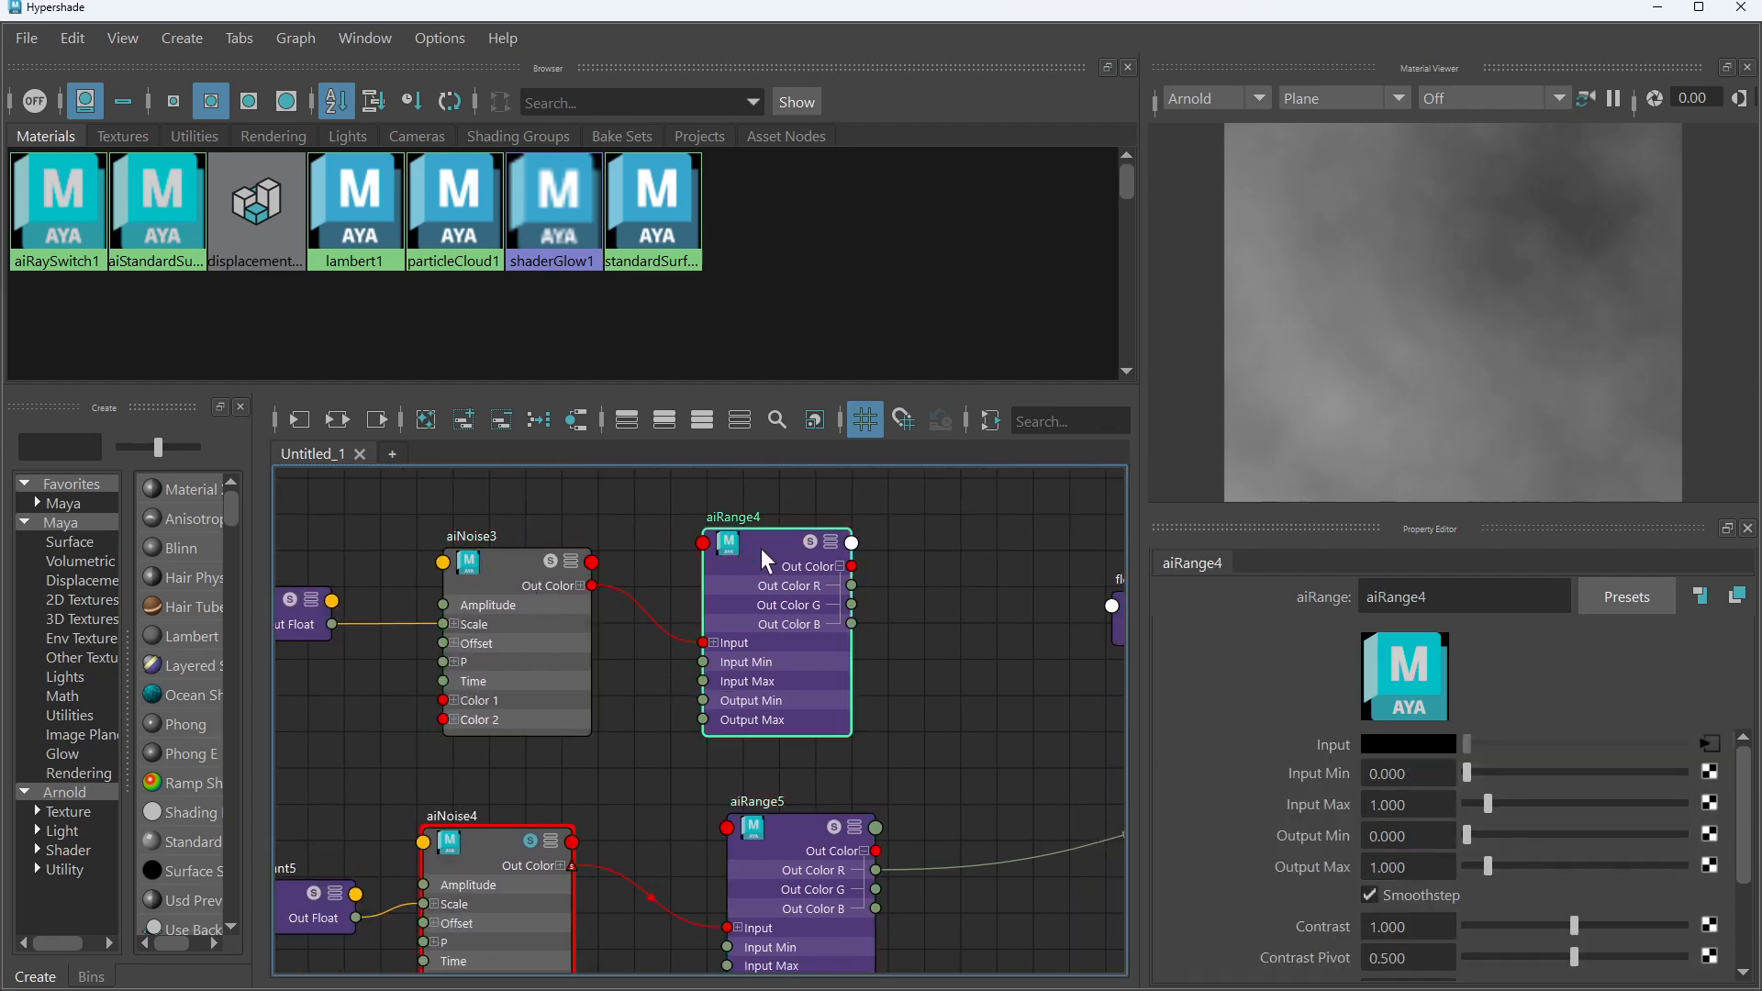
alt+middle_drag(876, 565, 582, 564)
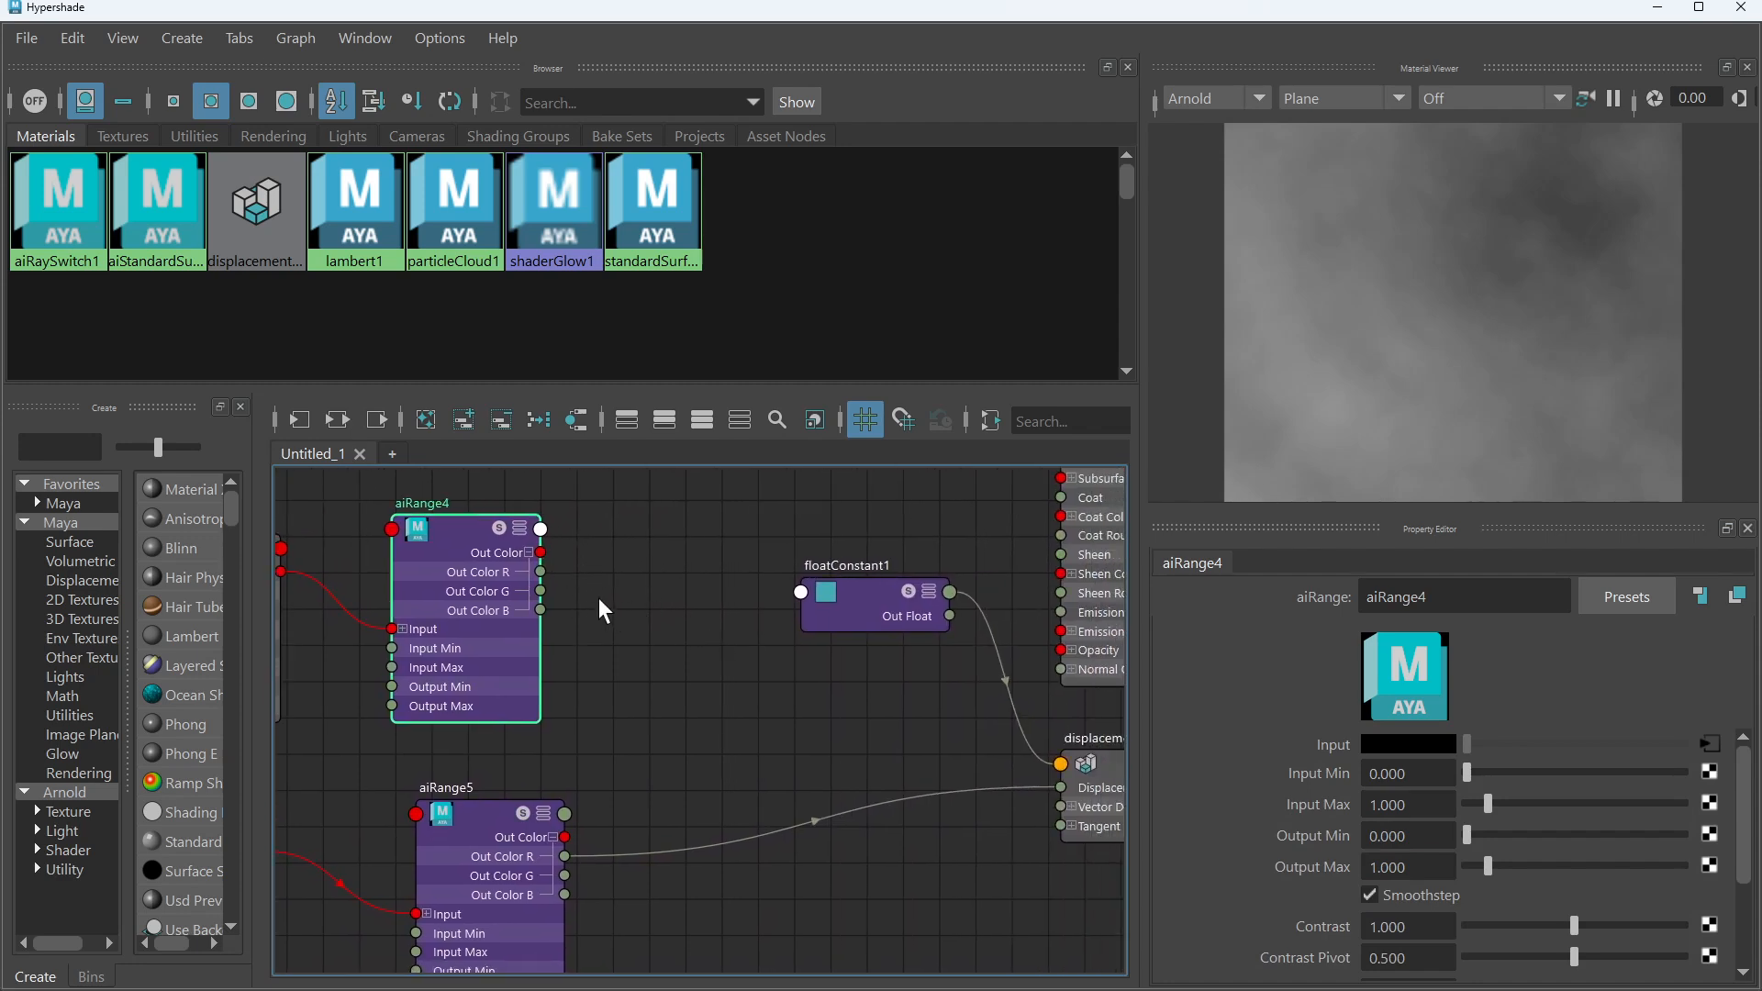
drag(541, 572, 1062, 787)
click(1658, 7)
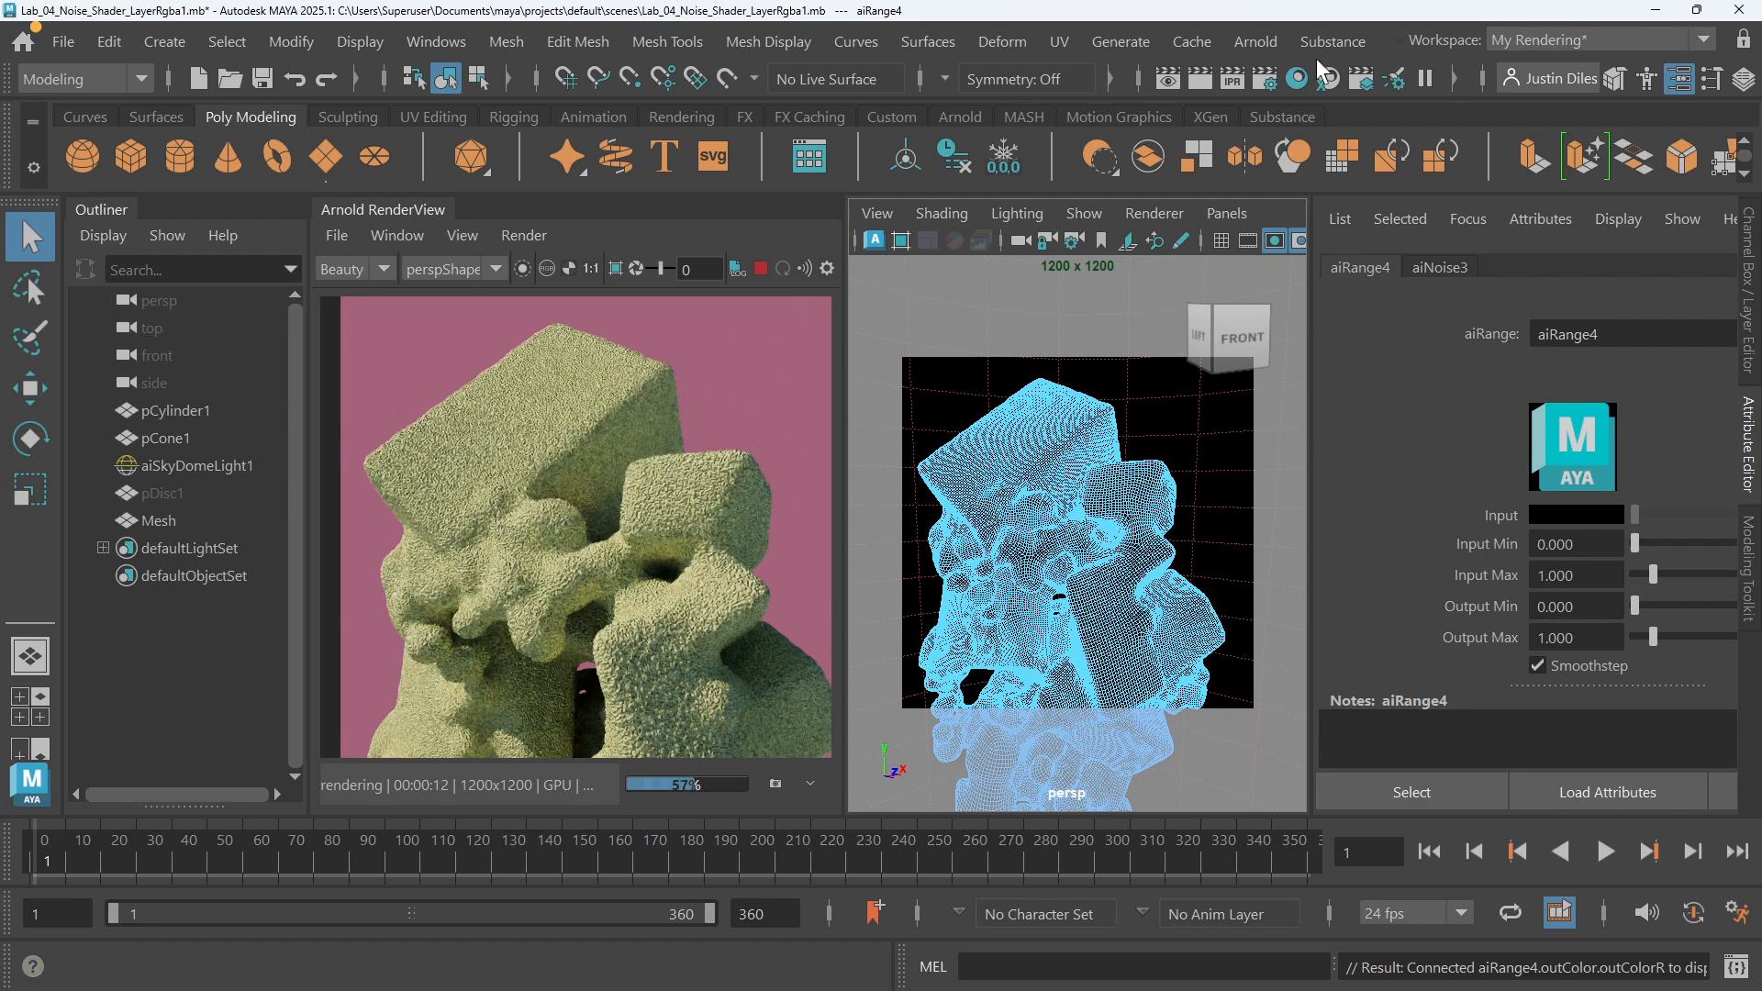
Back in Hypershade, create a new aiLayerRgba node and place it beside the aiRange4 and aiRange5 nodes
click(1299, 78)
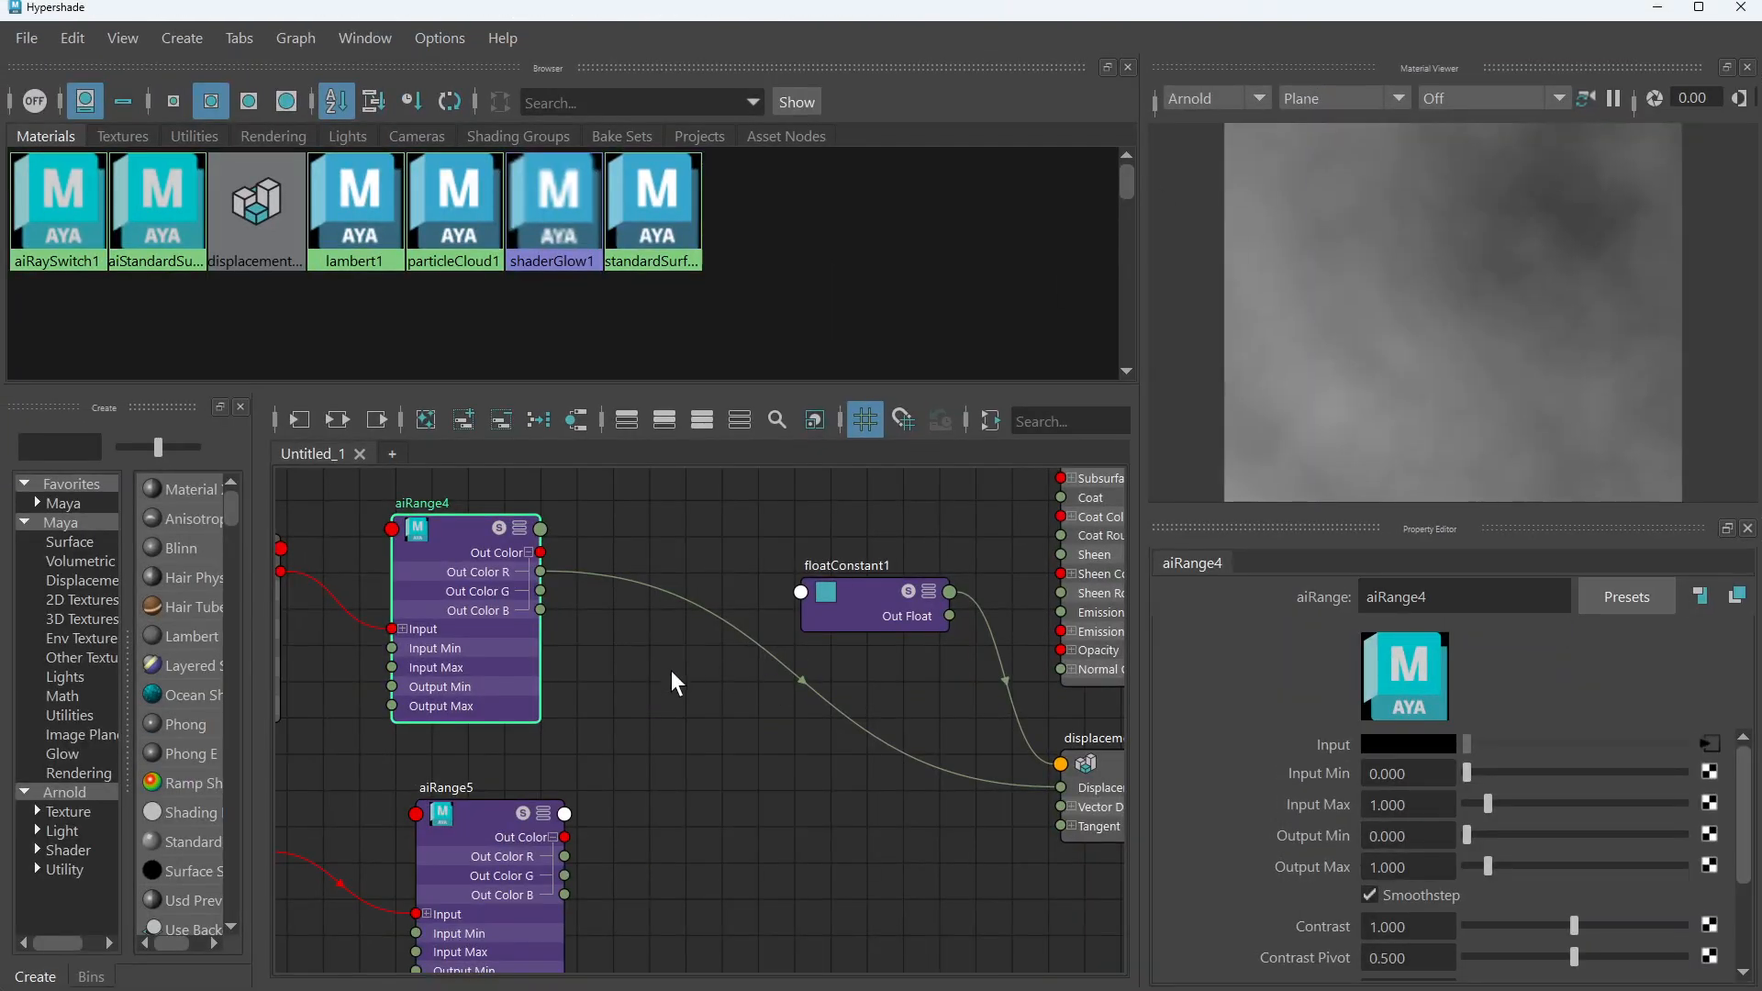
middle_drag(670, 670, 773, 670)
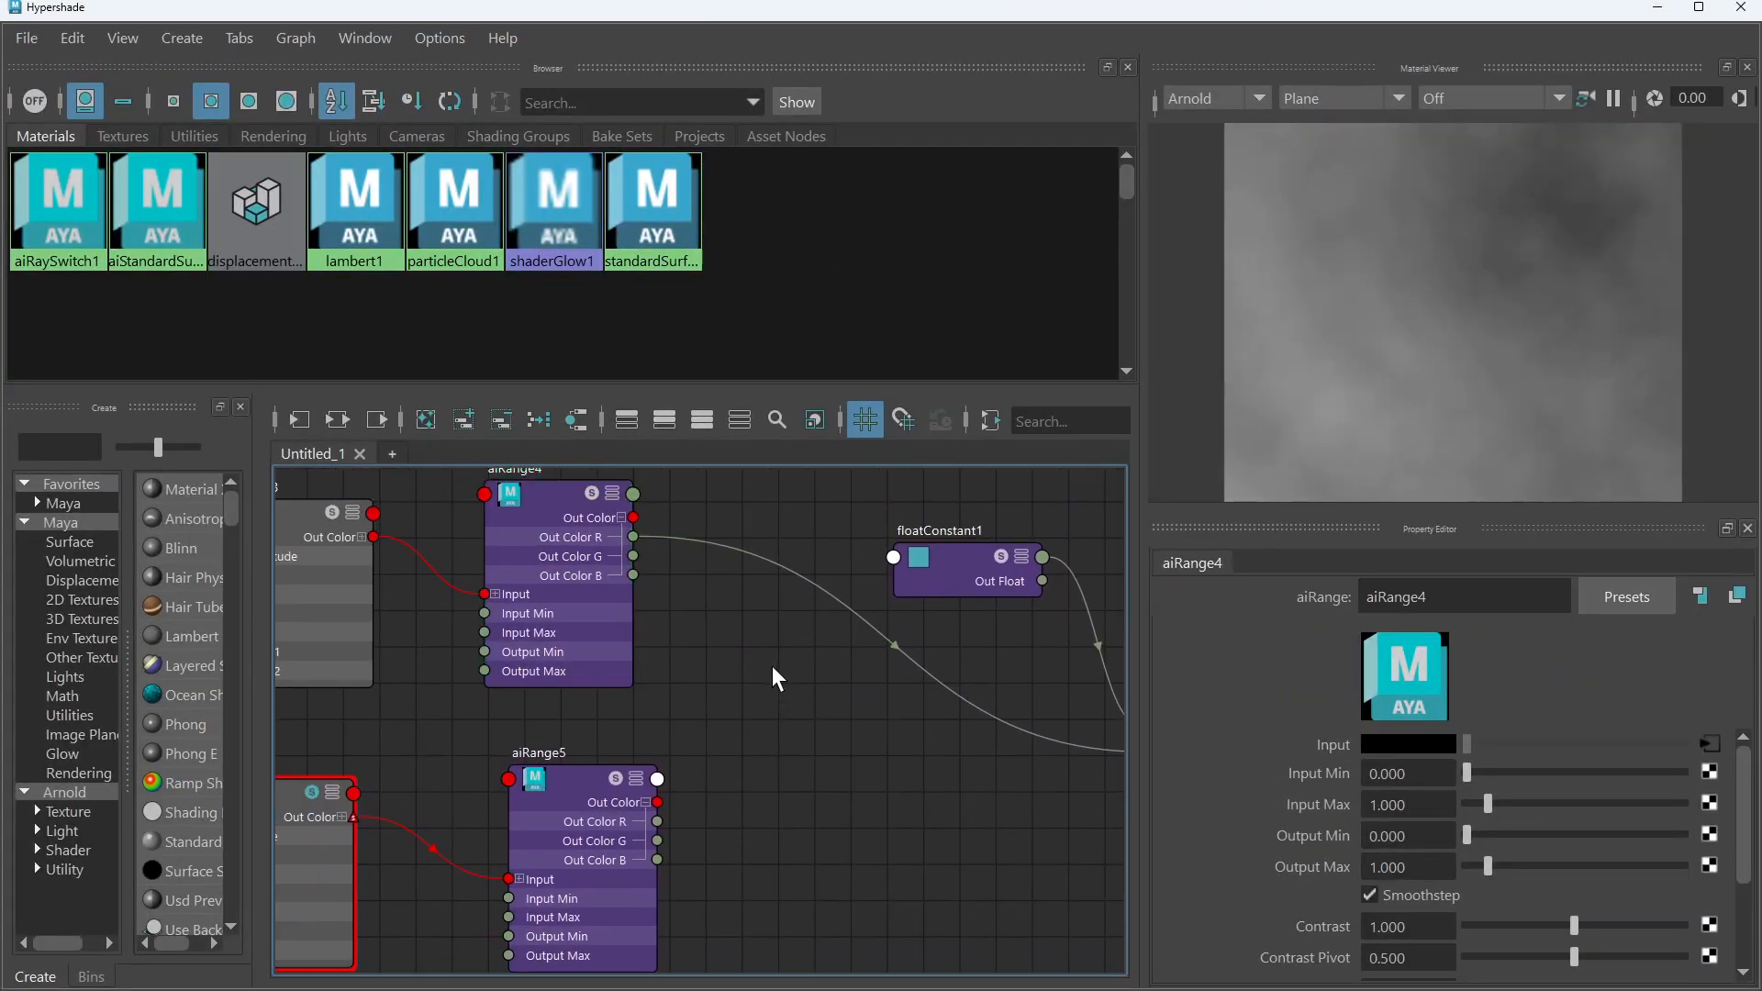
key(Tab)
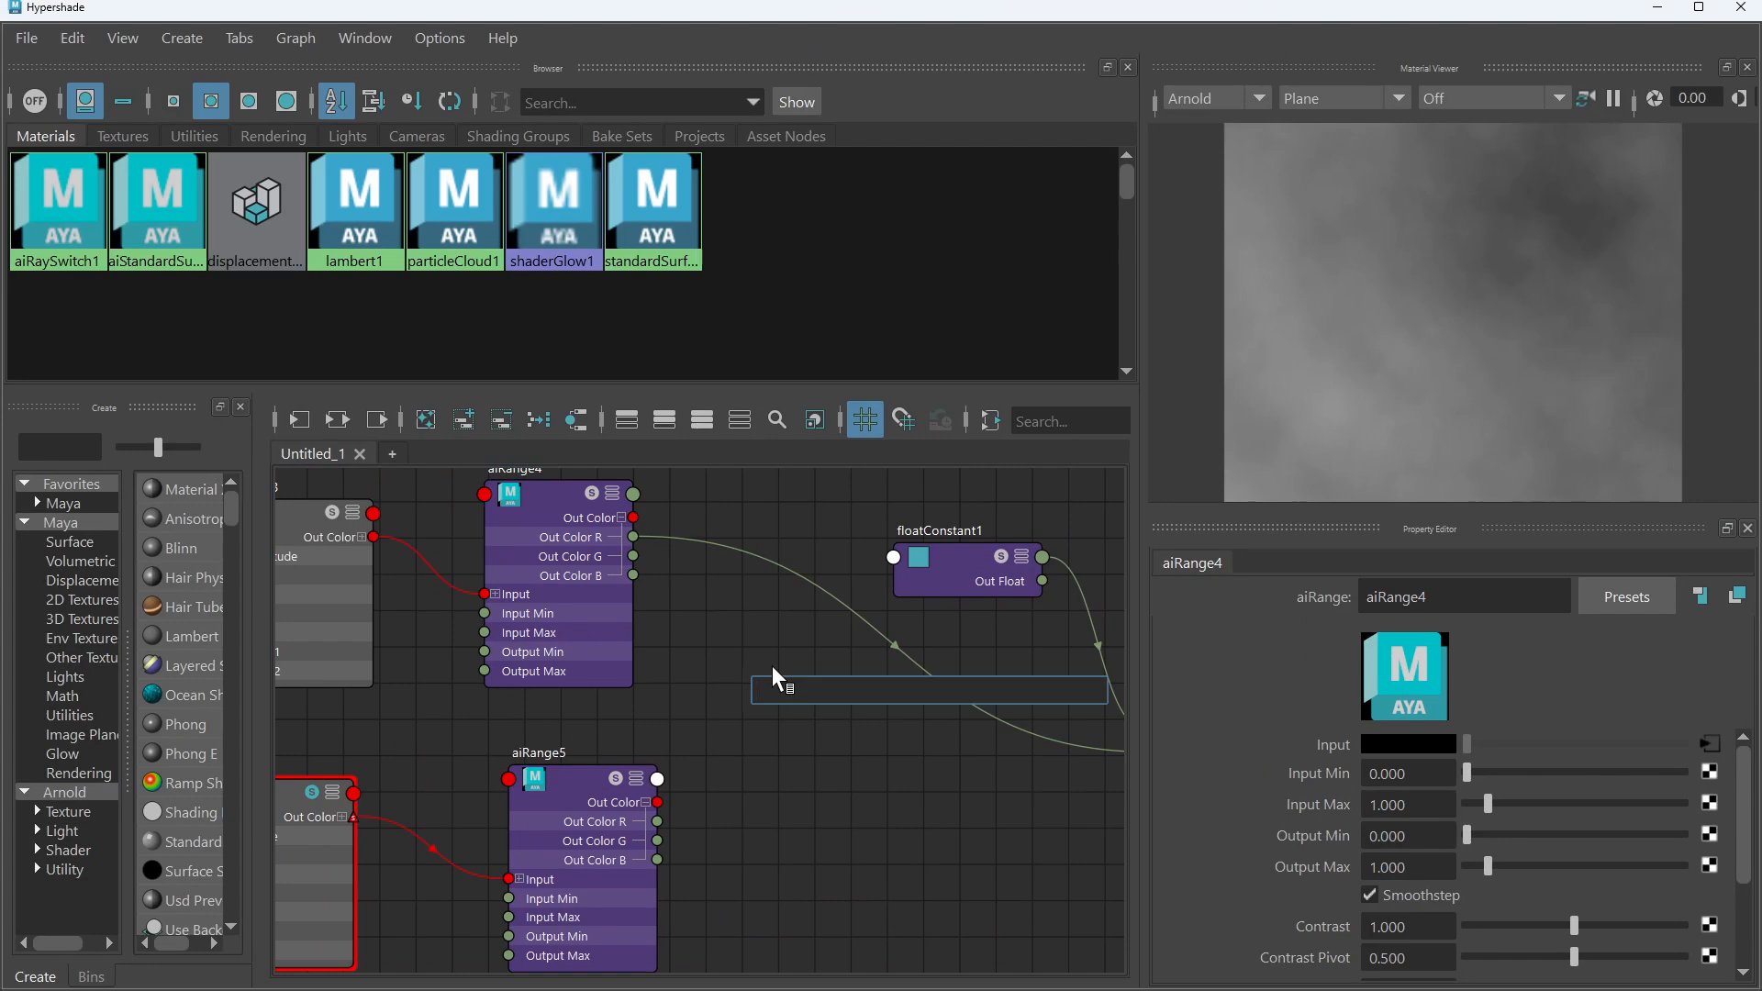
text(ailayer)
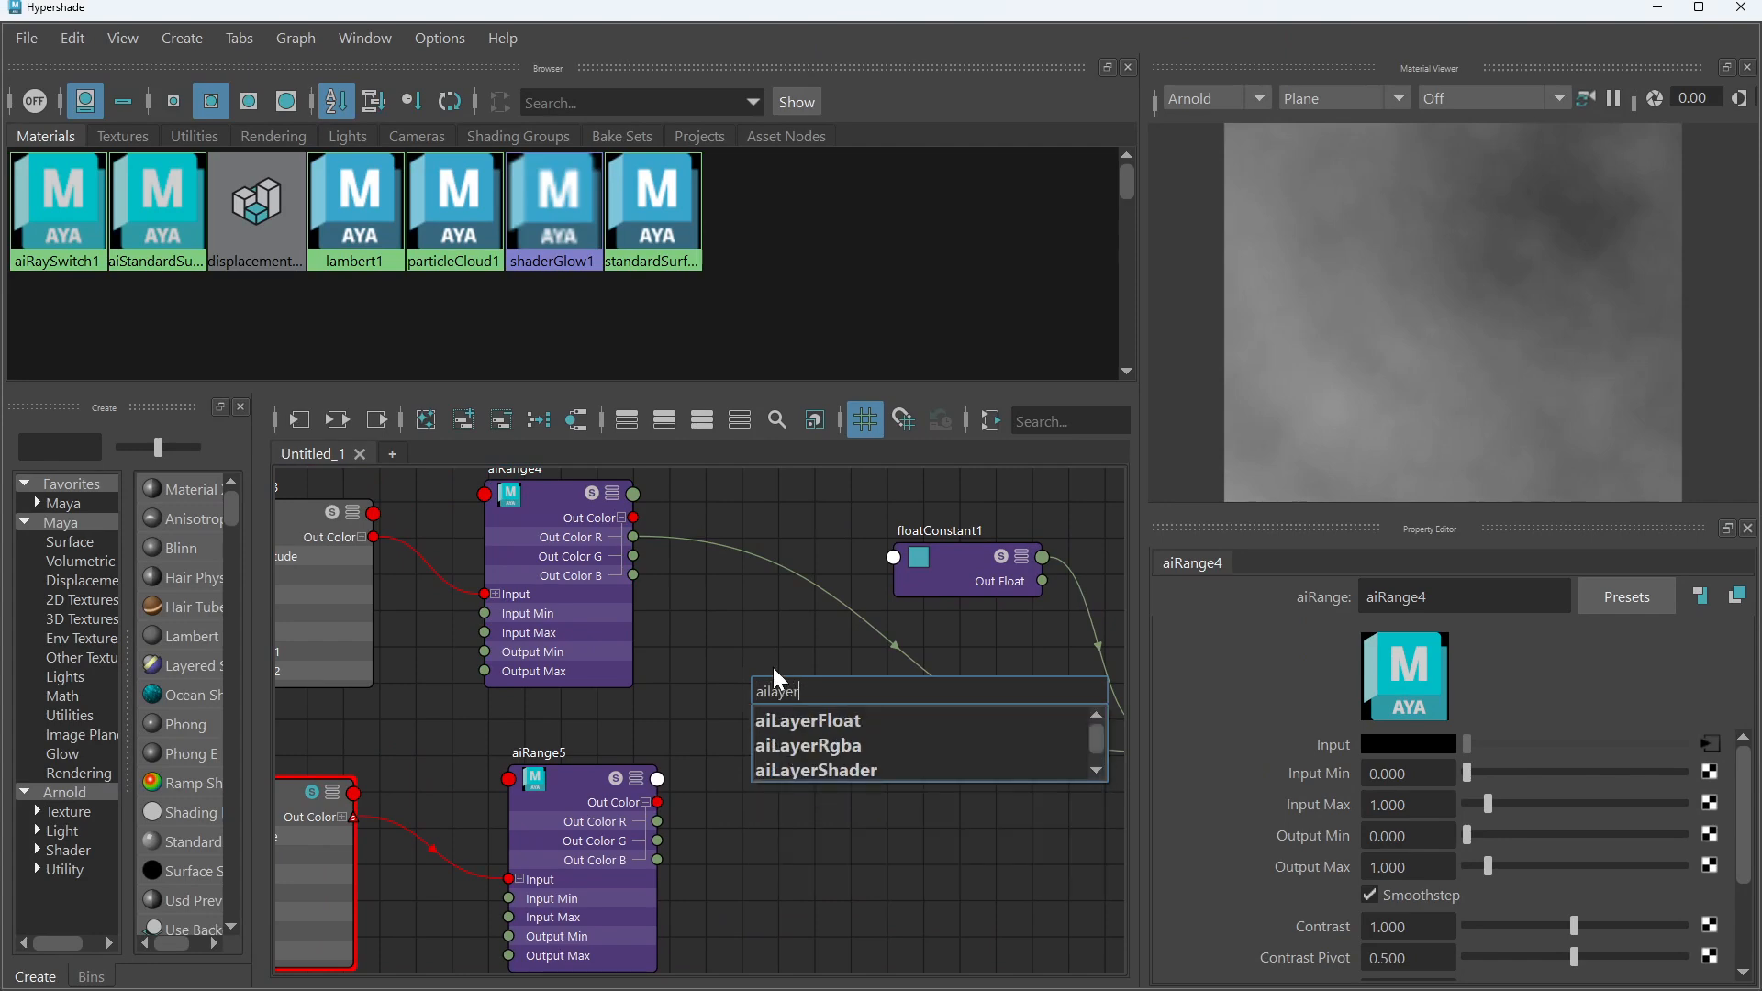
click(812, 749)
drag(831, 734, 797, 542)
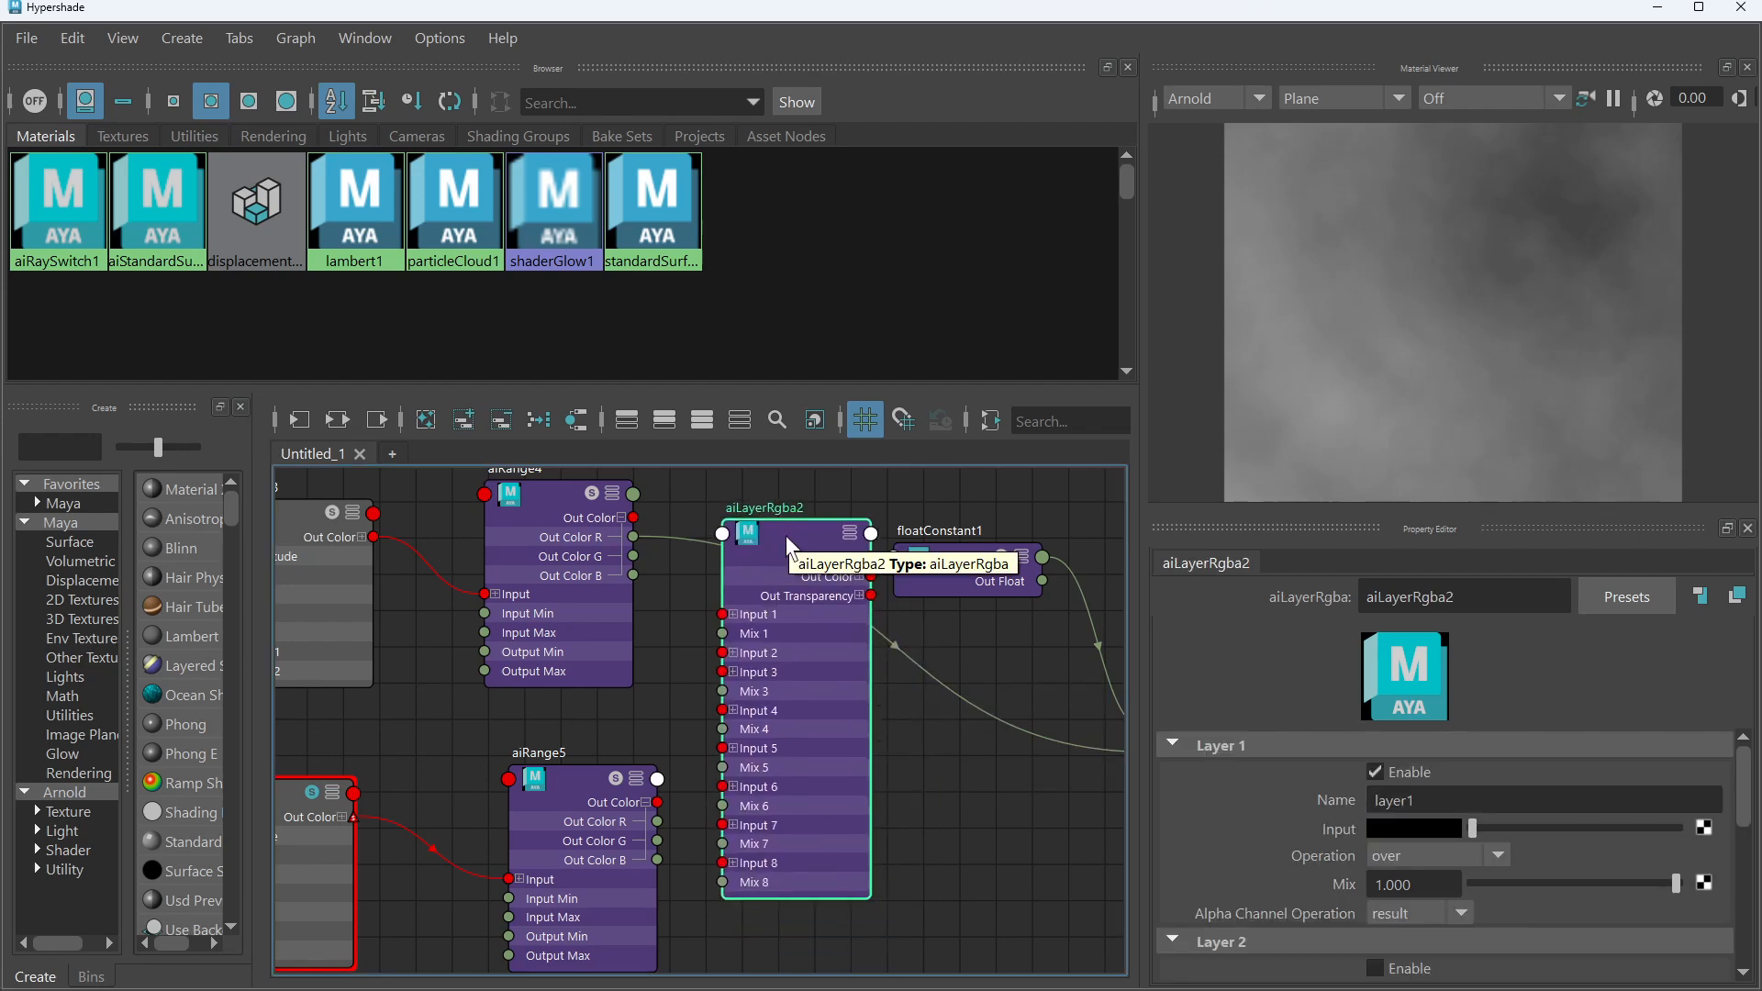
Check the new aiLayerRgba node's input and mix ports, and start editing its custom attribute list
scroll(791, 635, up, 3)
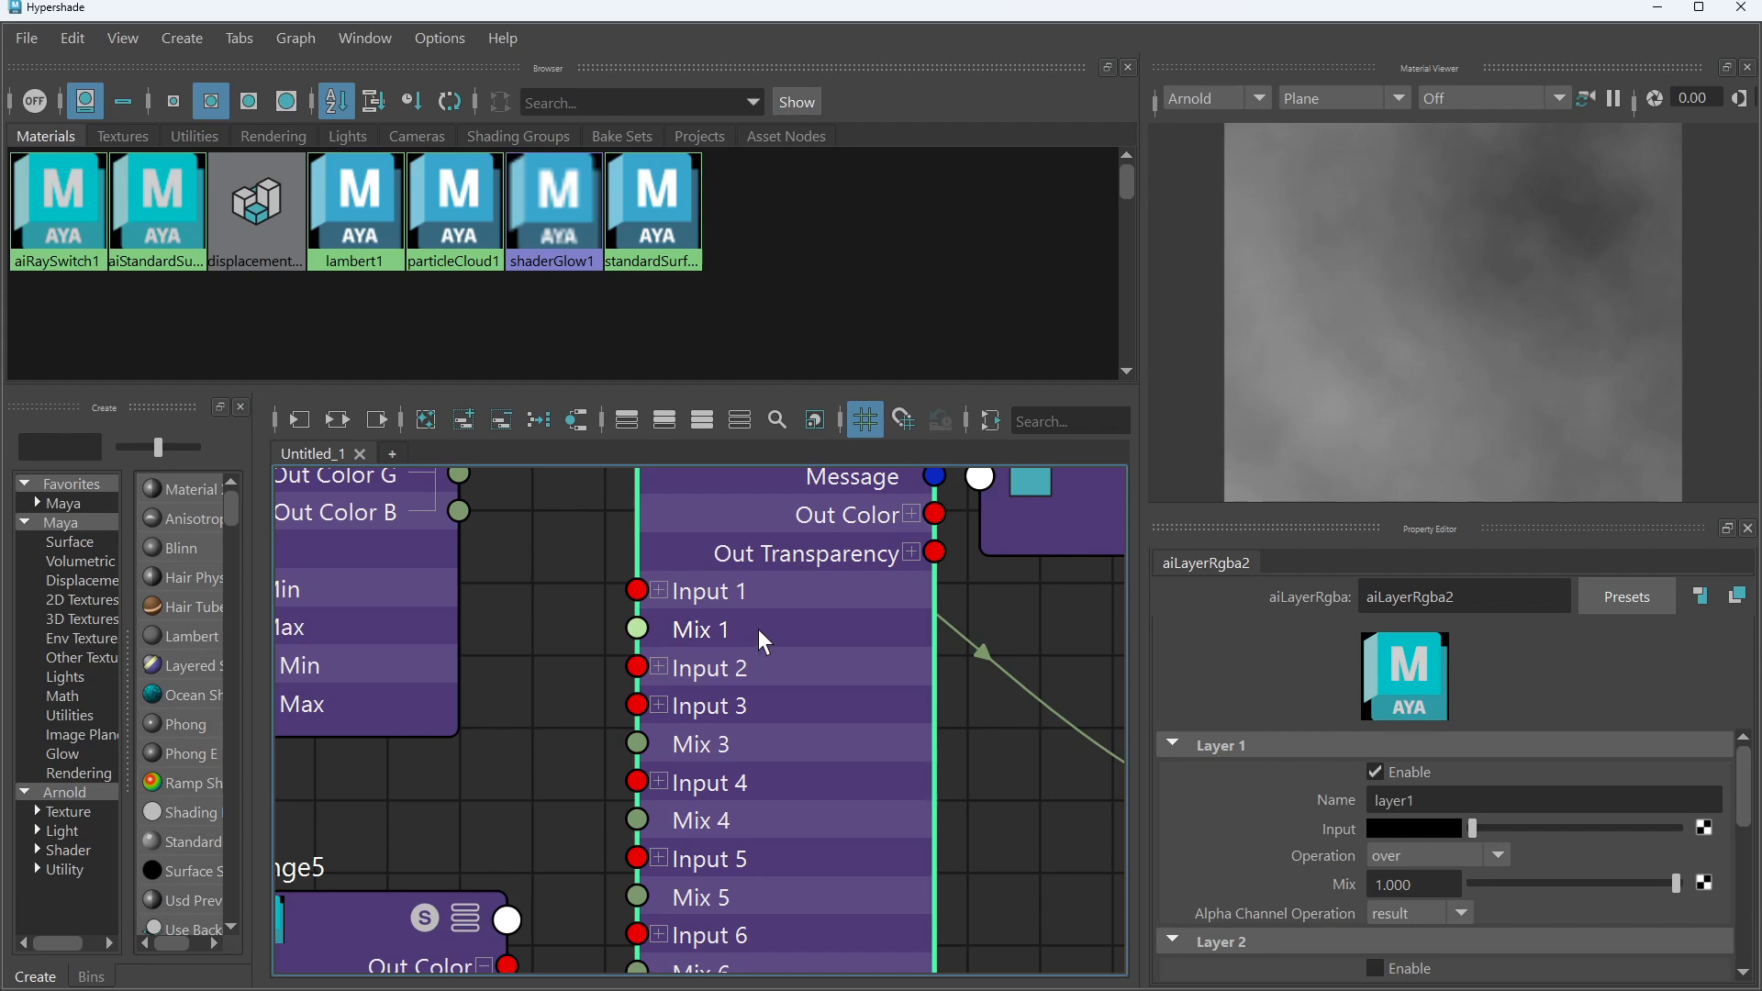
scroll(766, 625, down, 3)
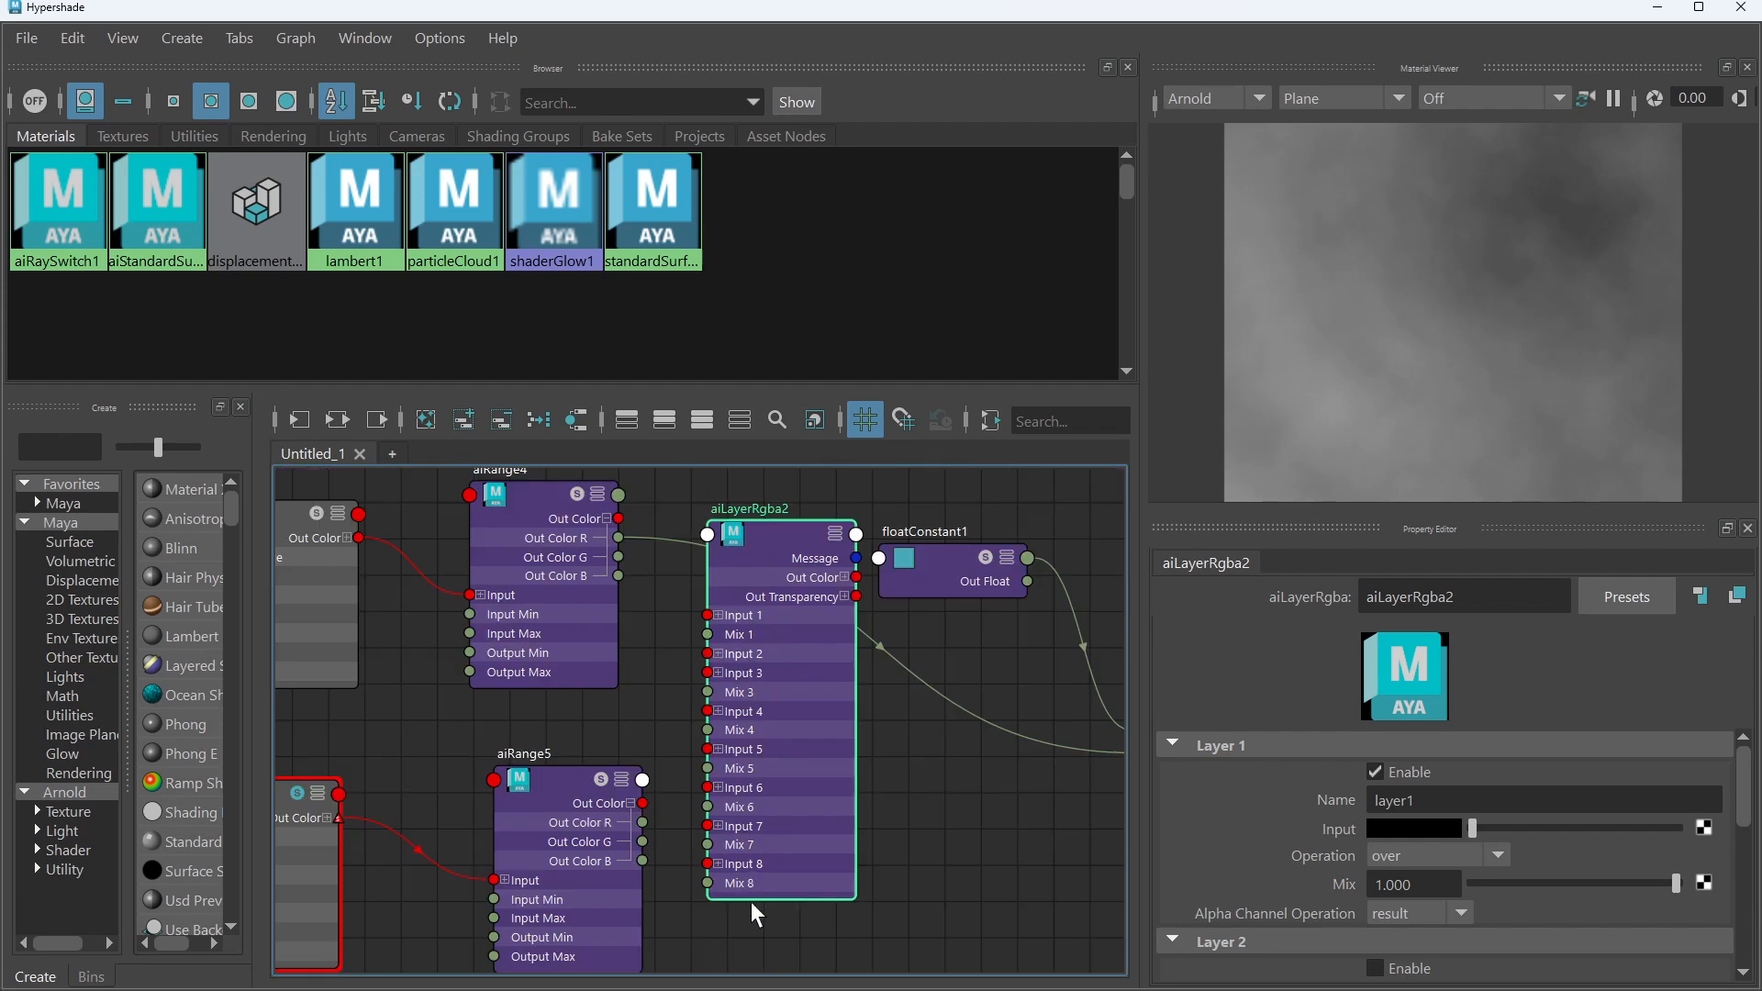
scroll(844, 714, up, 2)
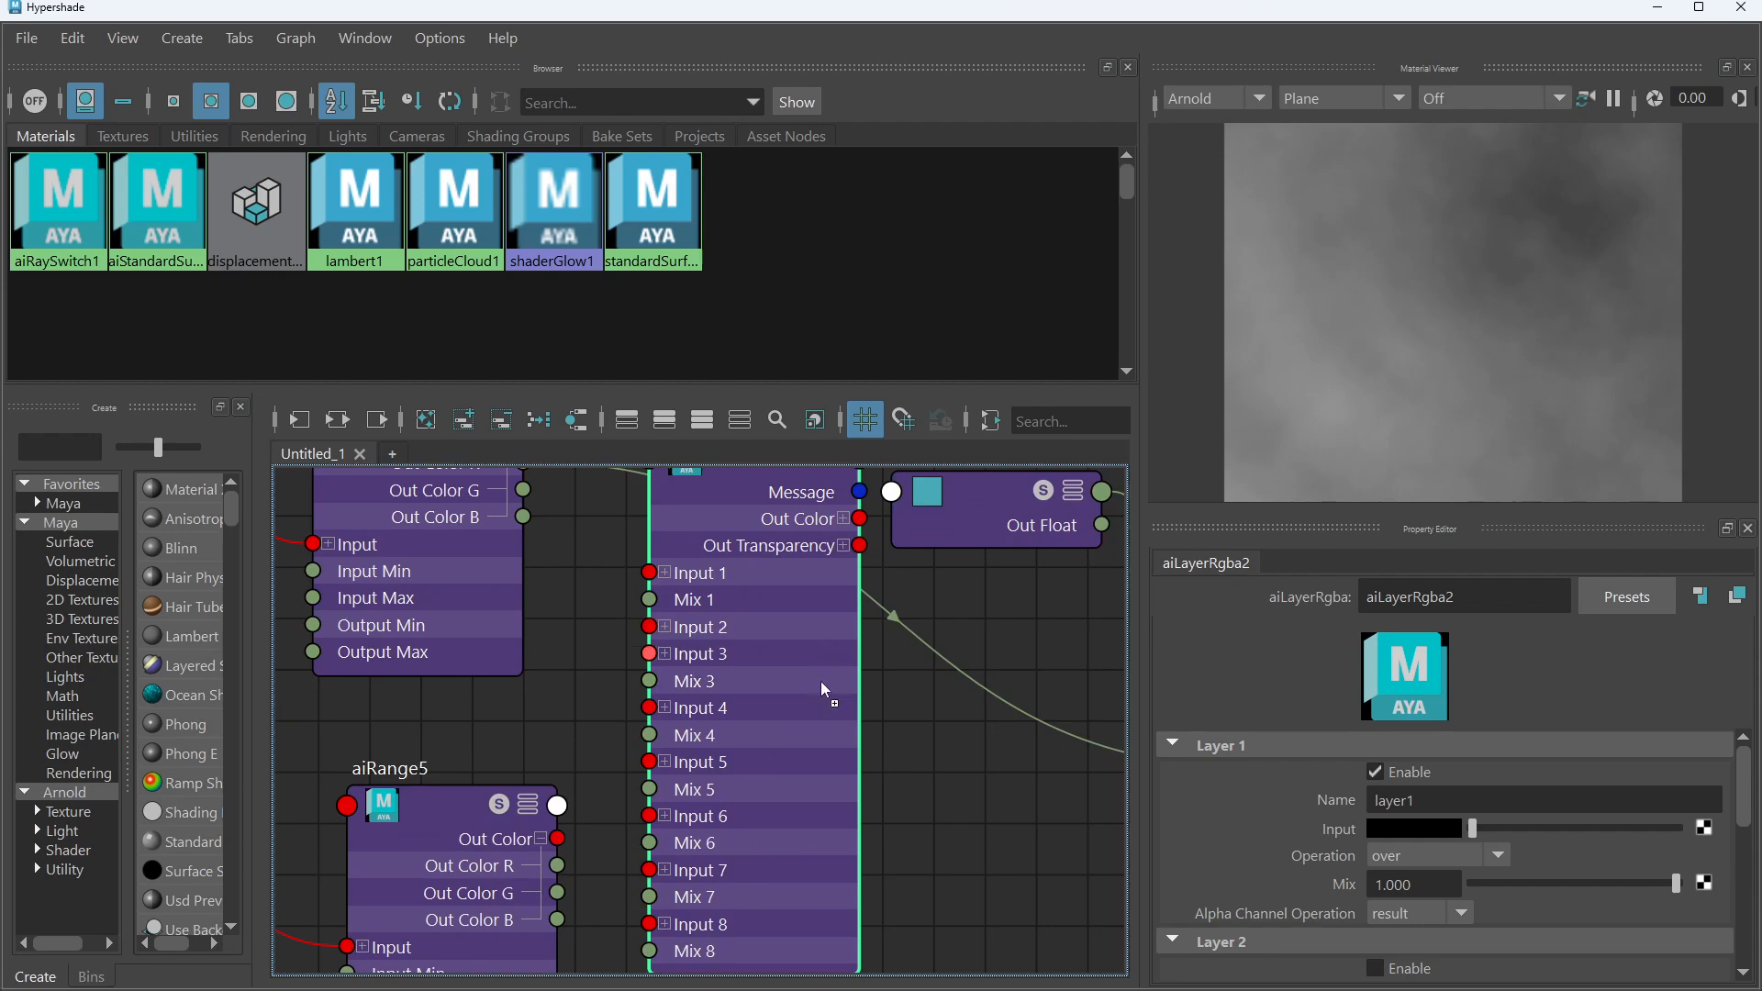
scroll(861, 679, down, 2)
scroll(792, 674, up, 2)
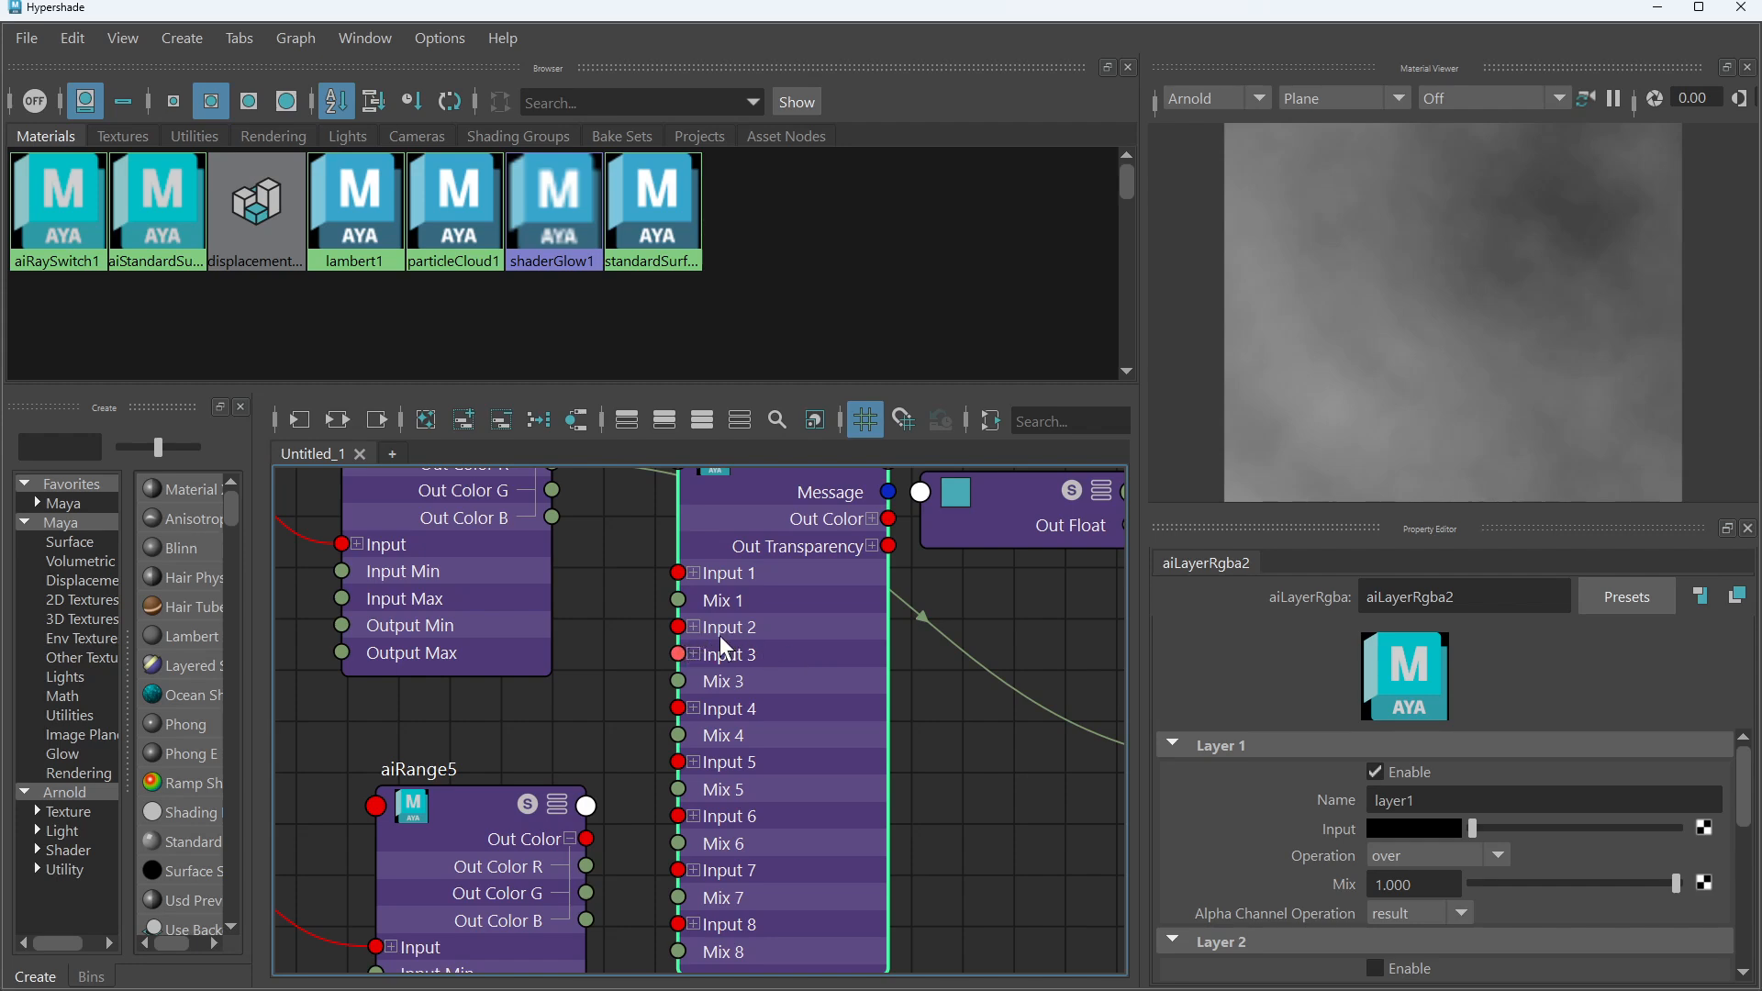
scroll(731, 648, down, 2)
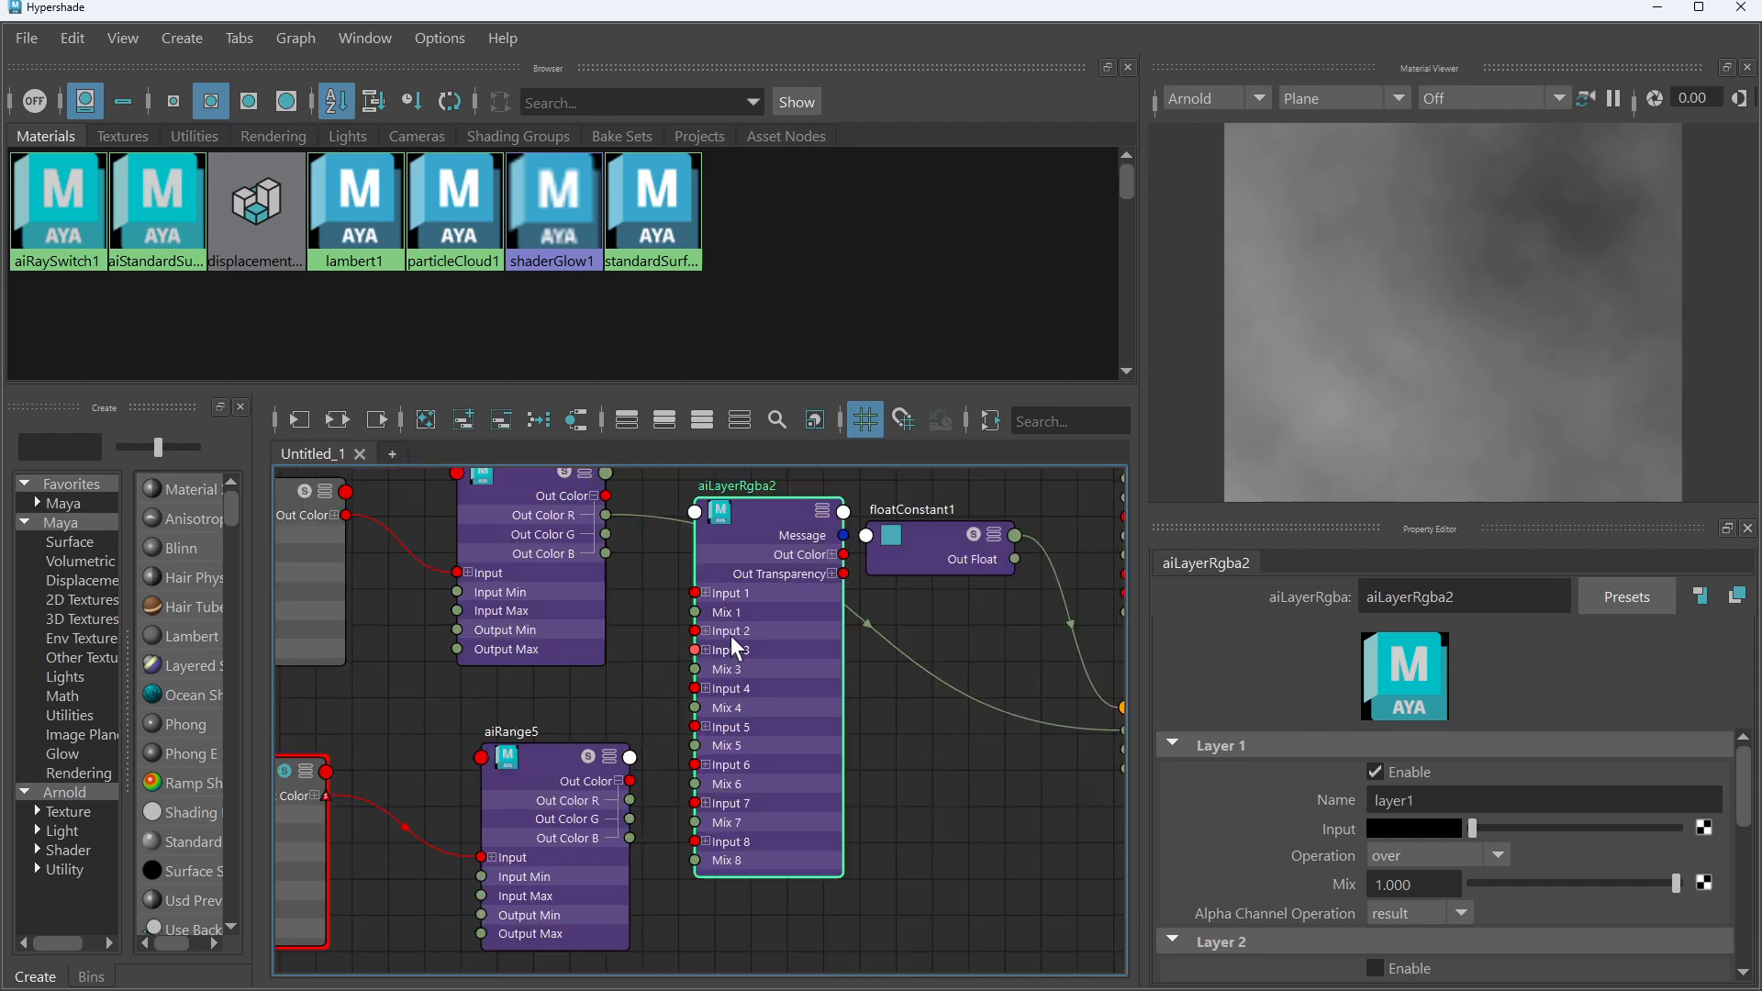
right_click(761, 518)
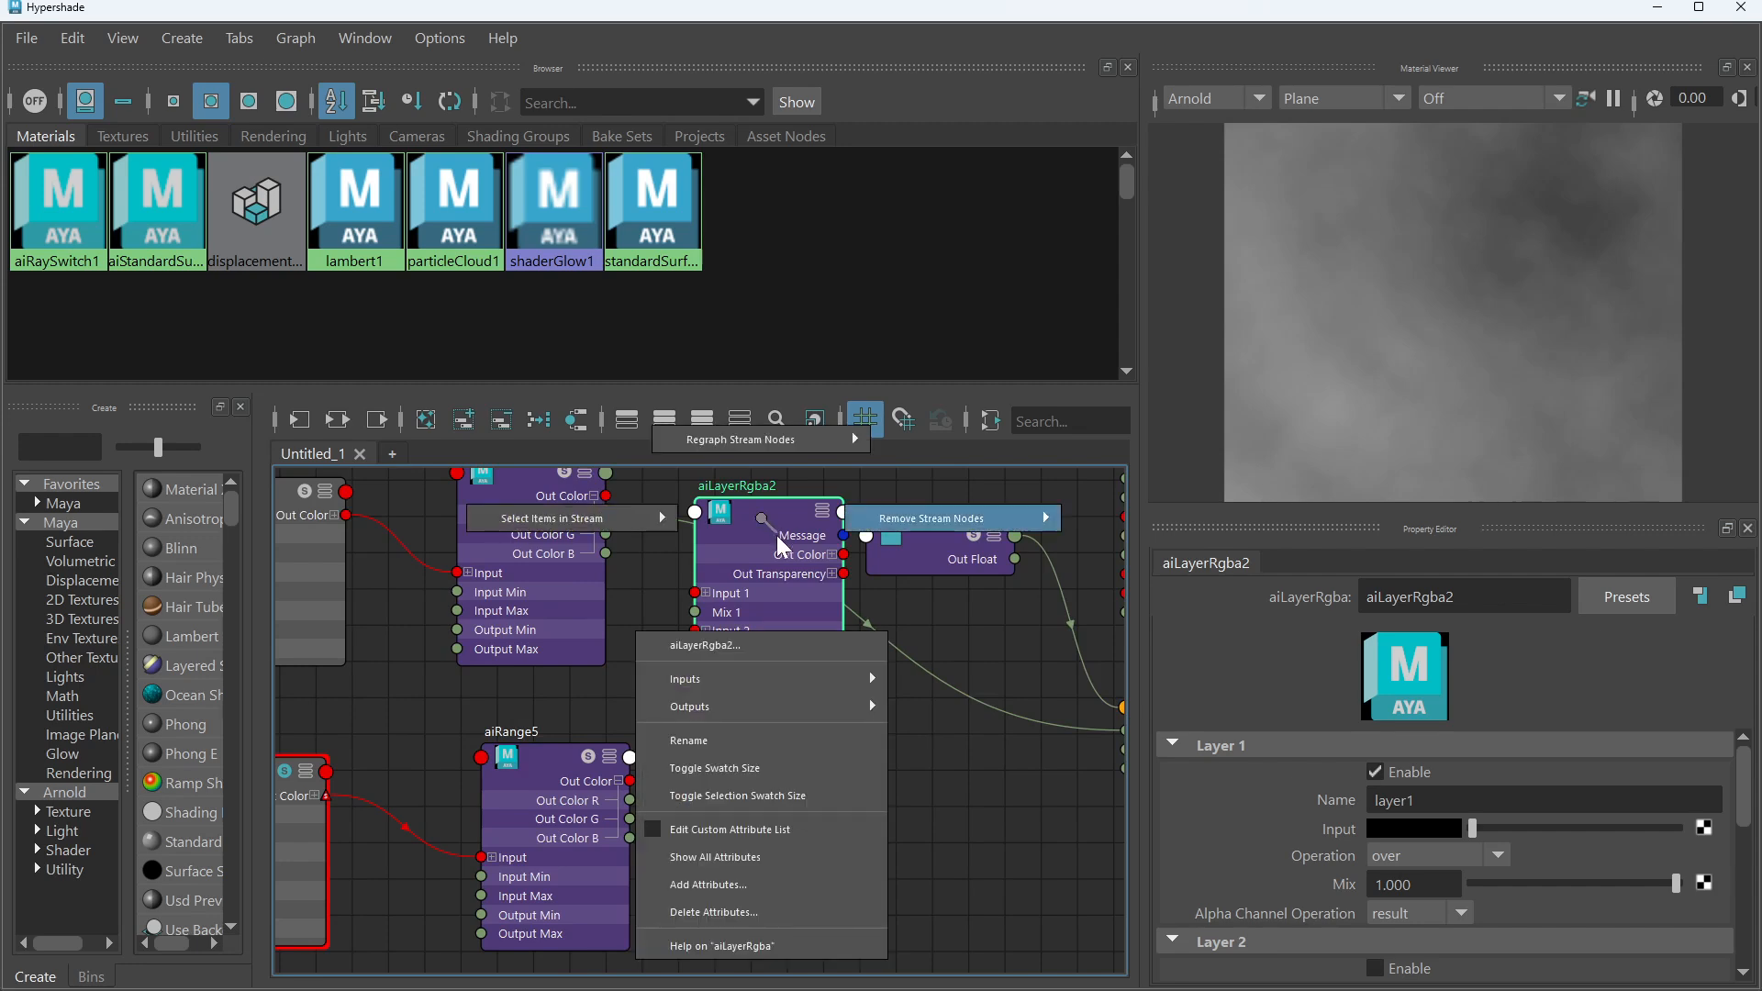
click(747, 831)
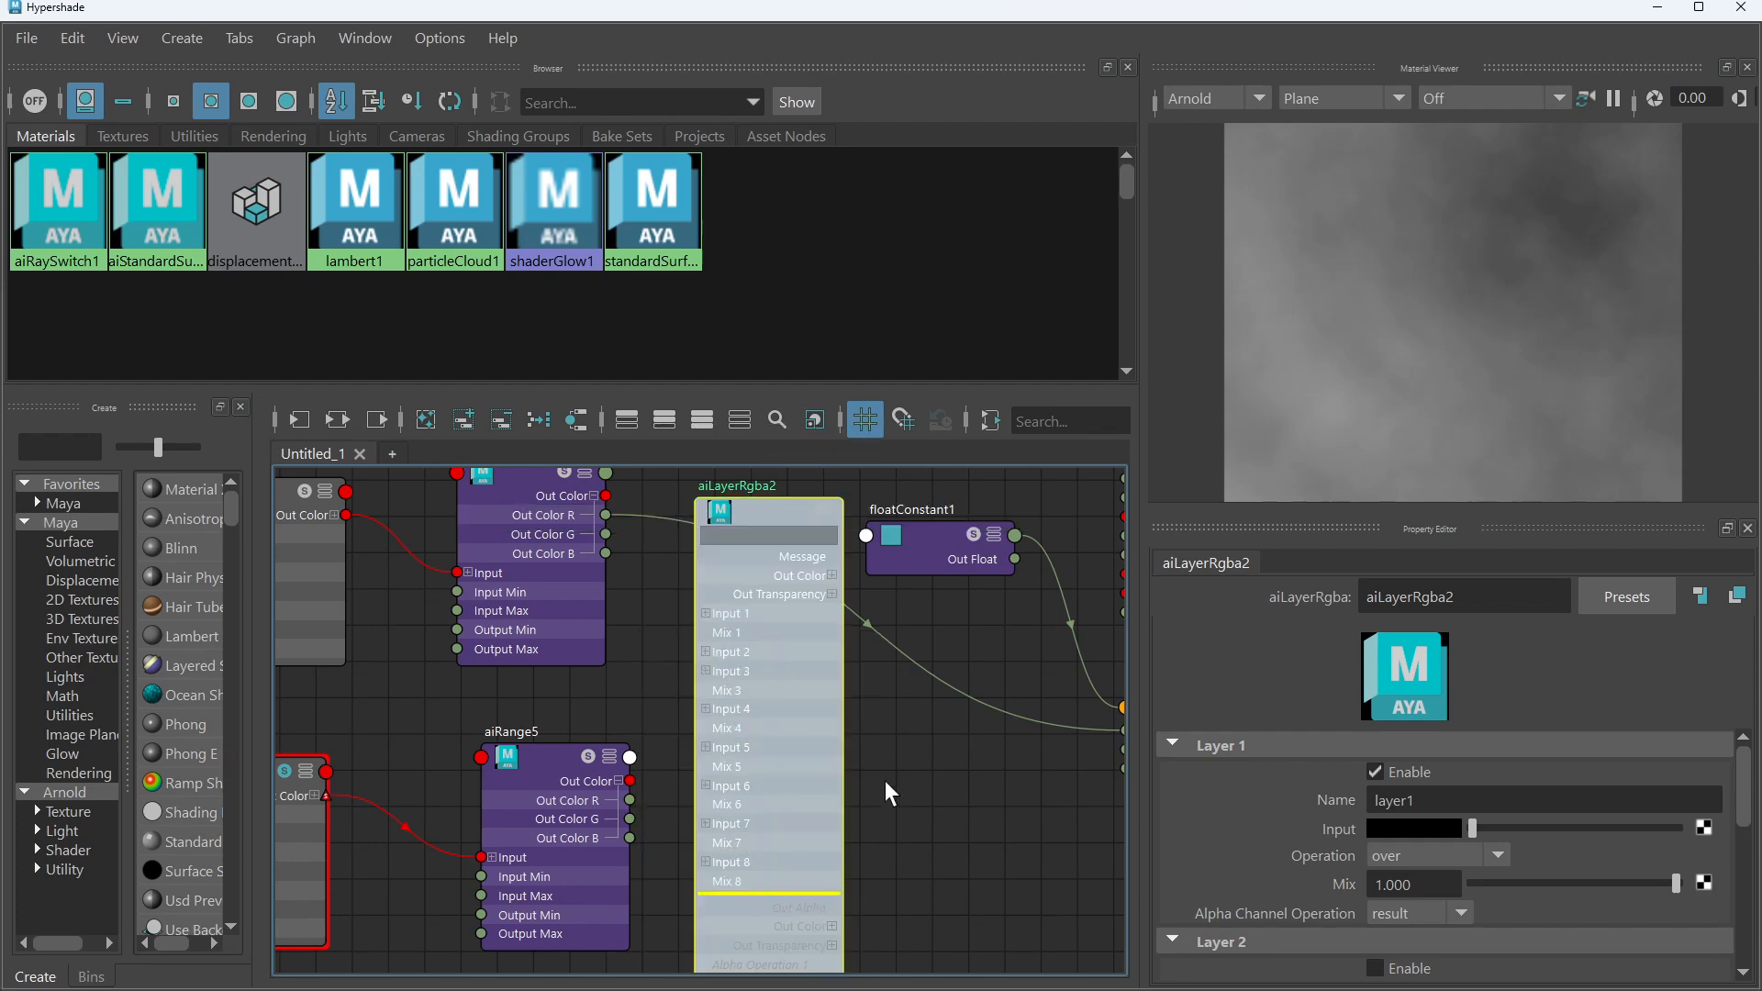
Add the hidden Mix 2 attribute to aiLayerRgba2's visible custom attributes
alt+middle_drag(885, 781, 834, 807)
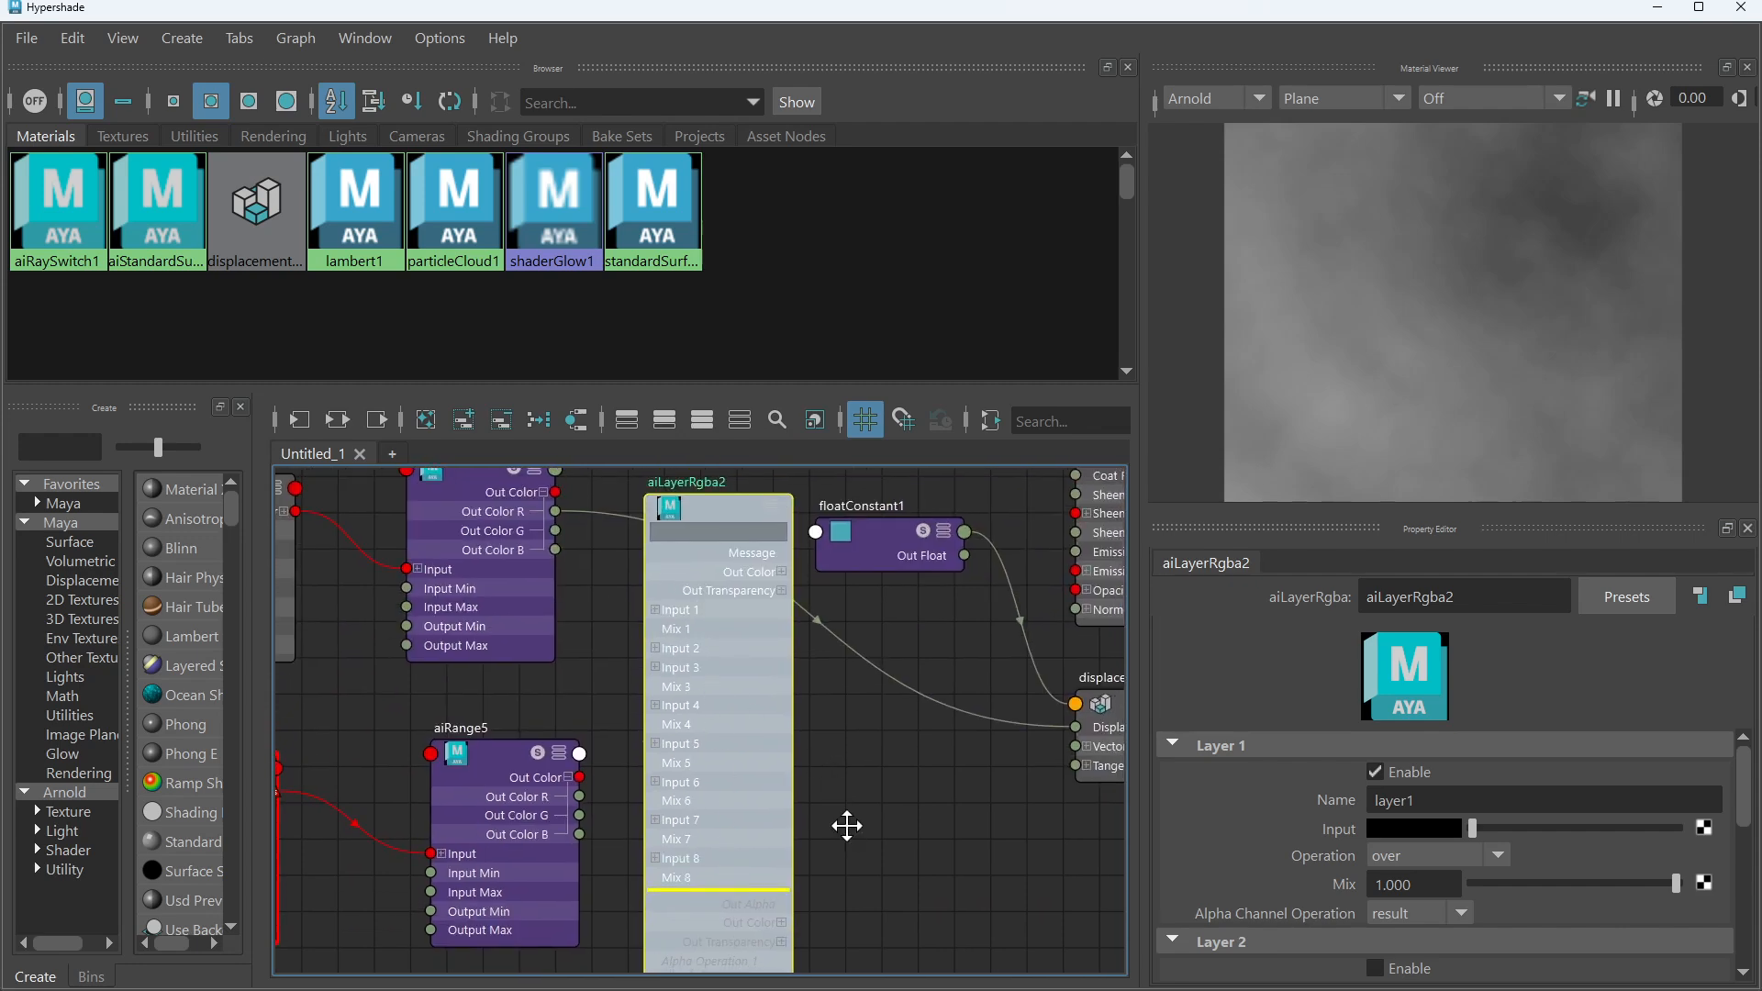
mouse_move(846, 826)
alt+middle_down()
mouse_move(835, 614)
mouse_move(840, 800)
alt+middle_up()
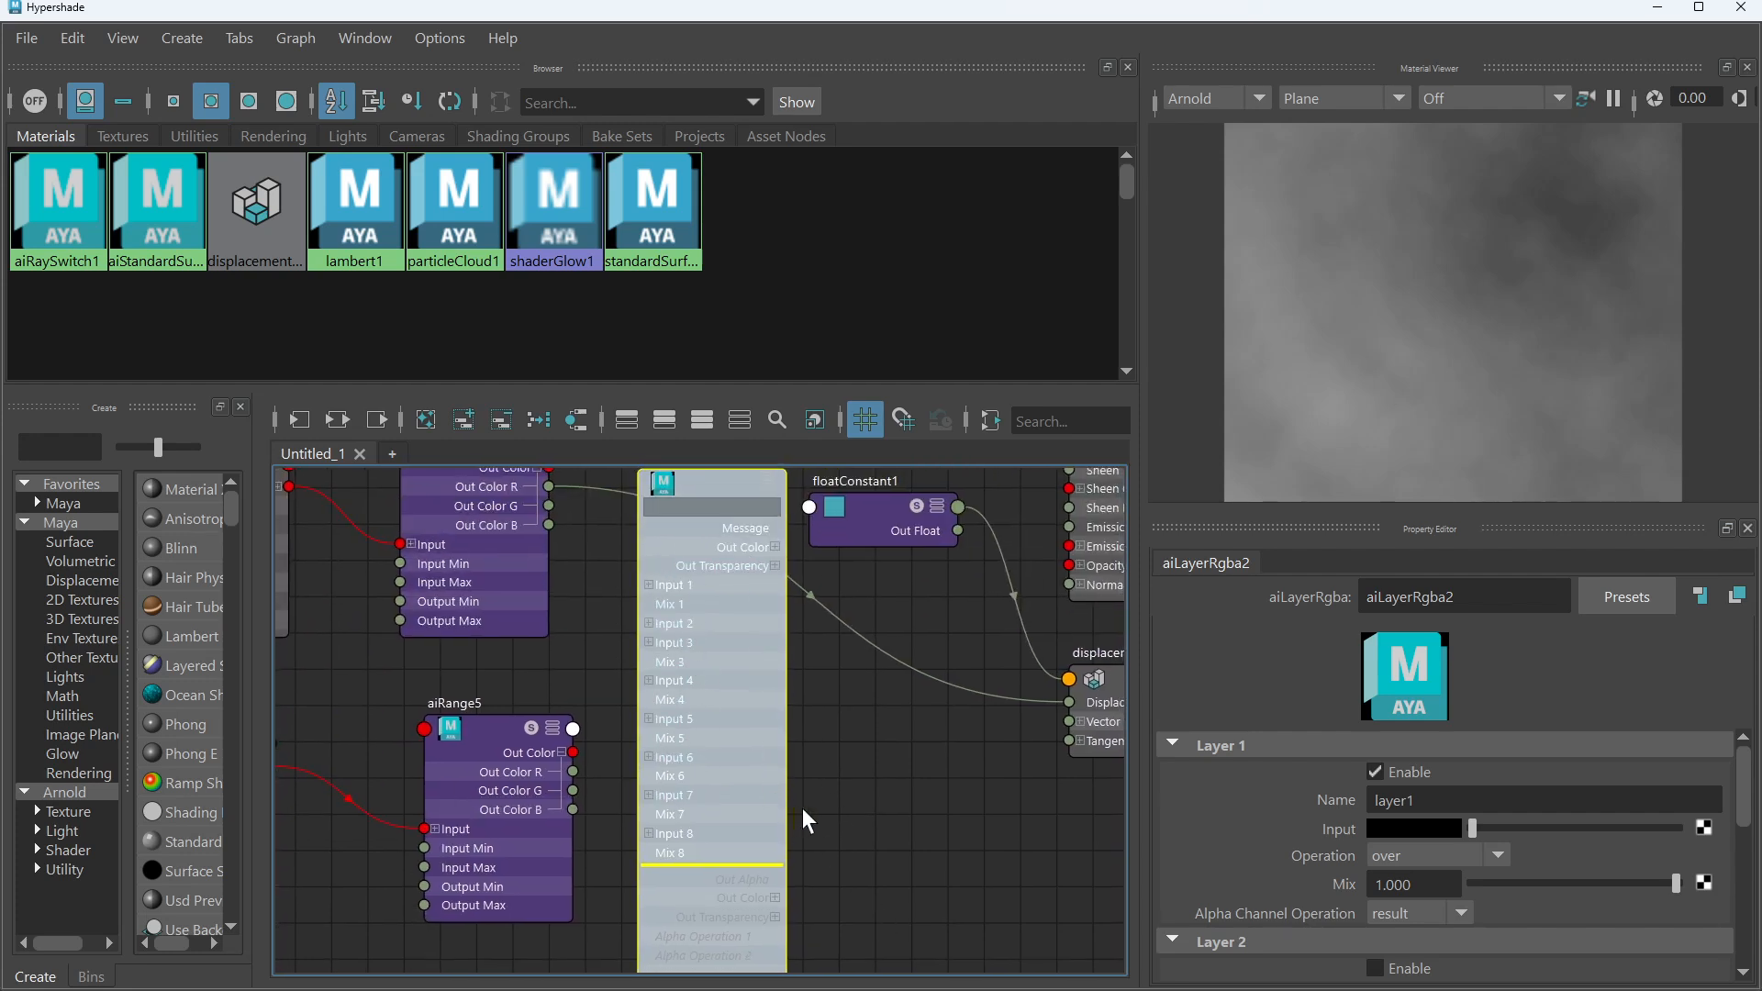
alt+middle_drag(826, 822, 834, 640)
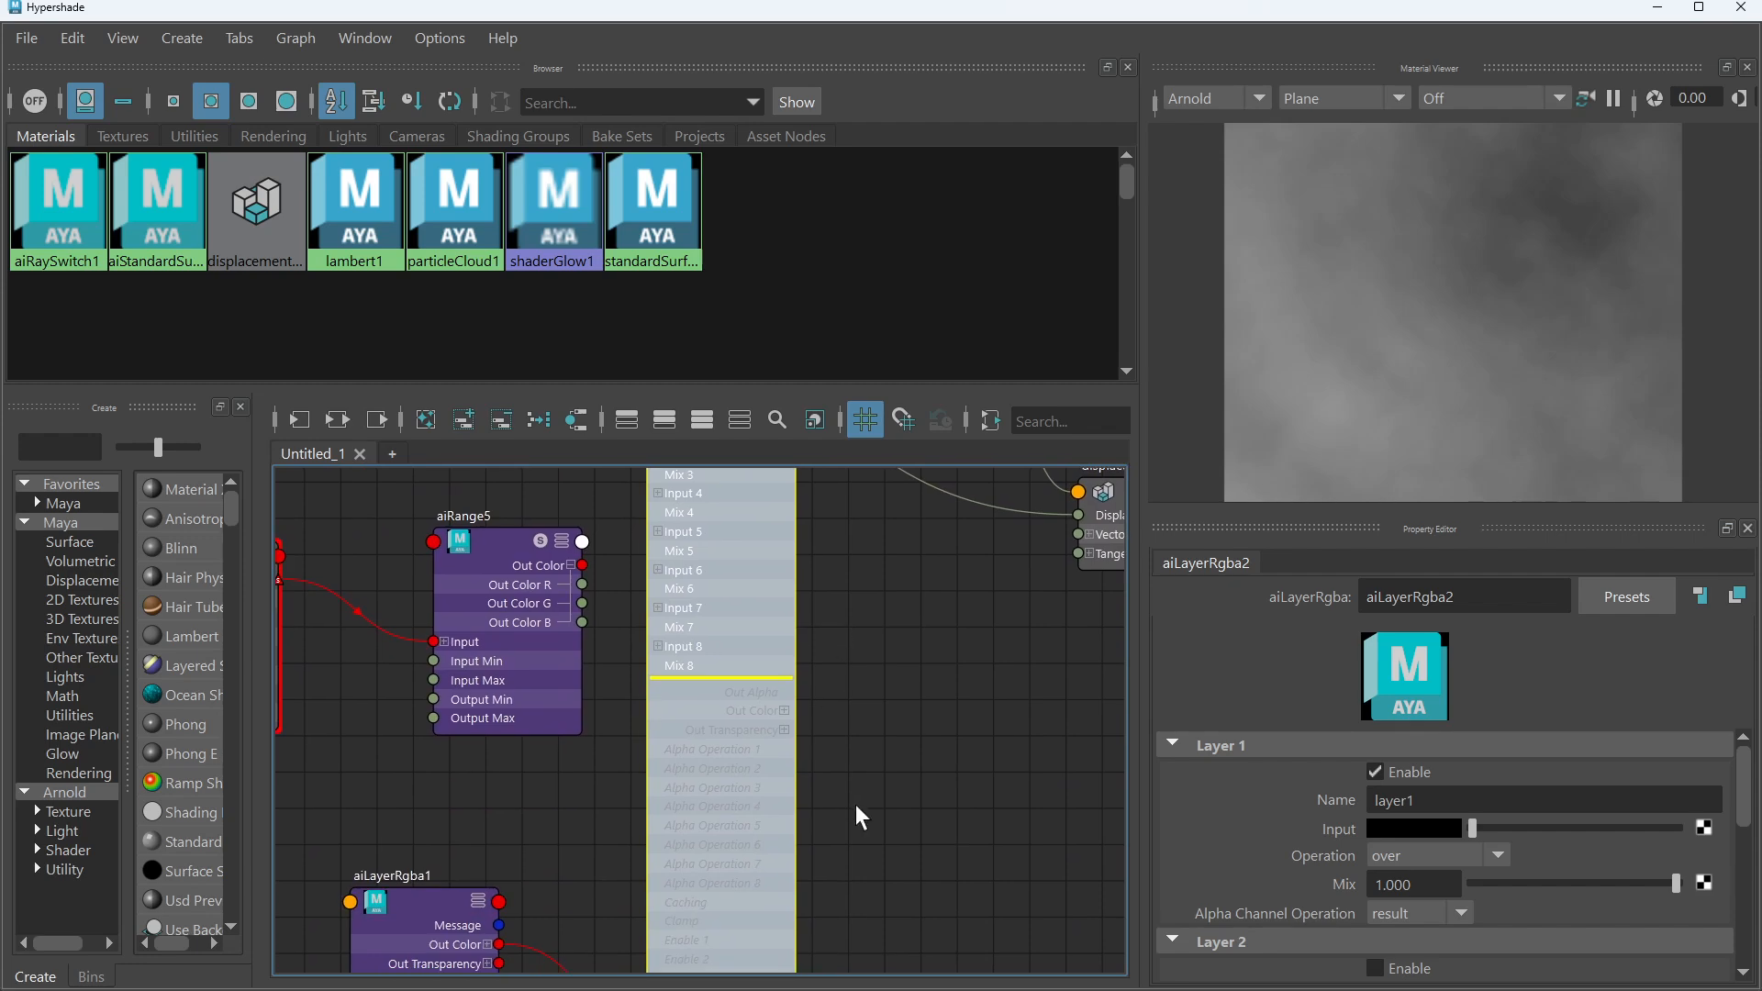
alt+middle_drag(858, 814, 863, 642)
alt+middle_drag(817, 783, 815, 587)
alt+middle_drag(929, 852, 931, 696)
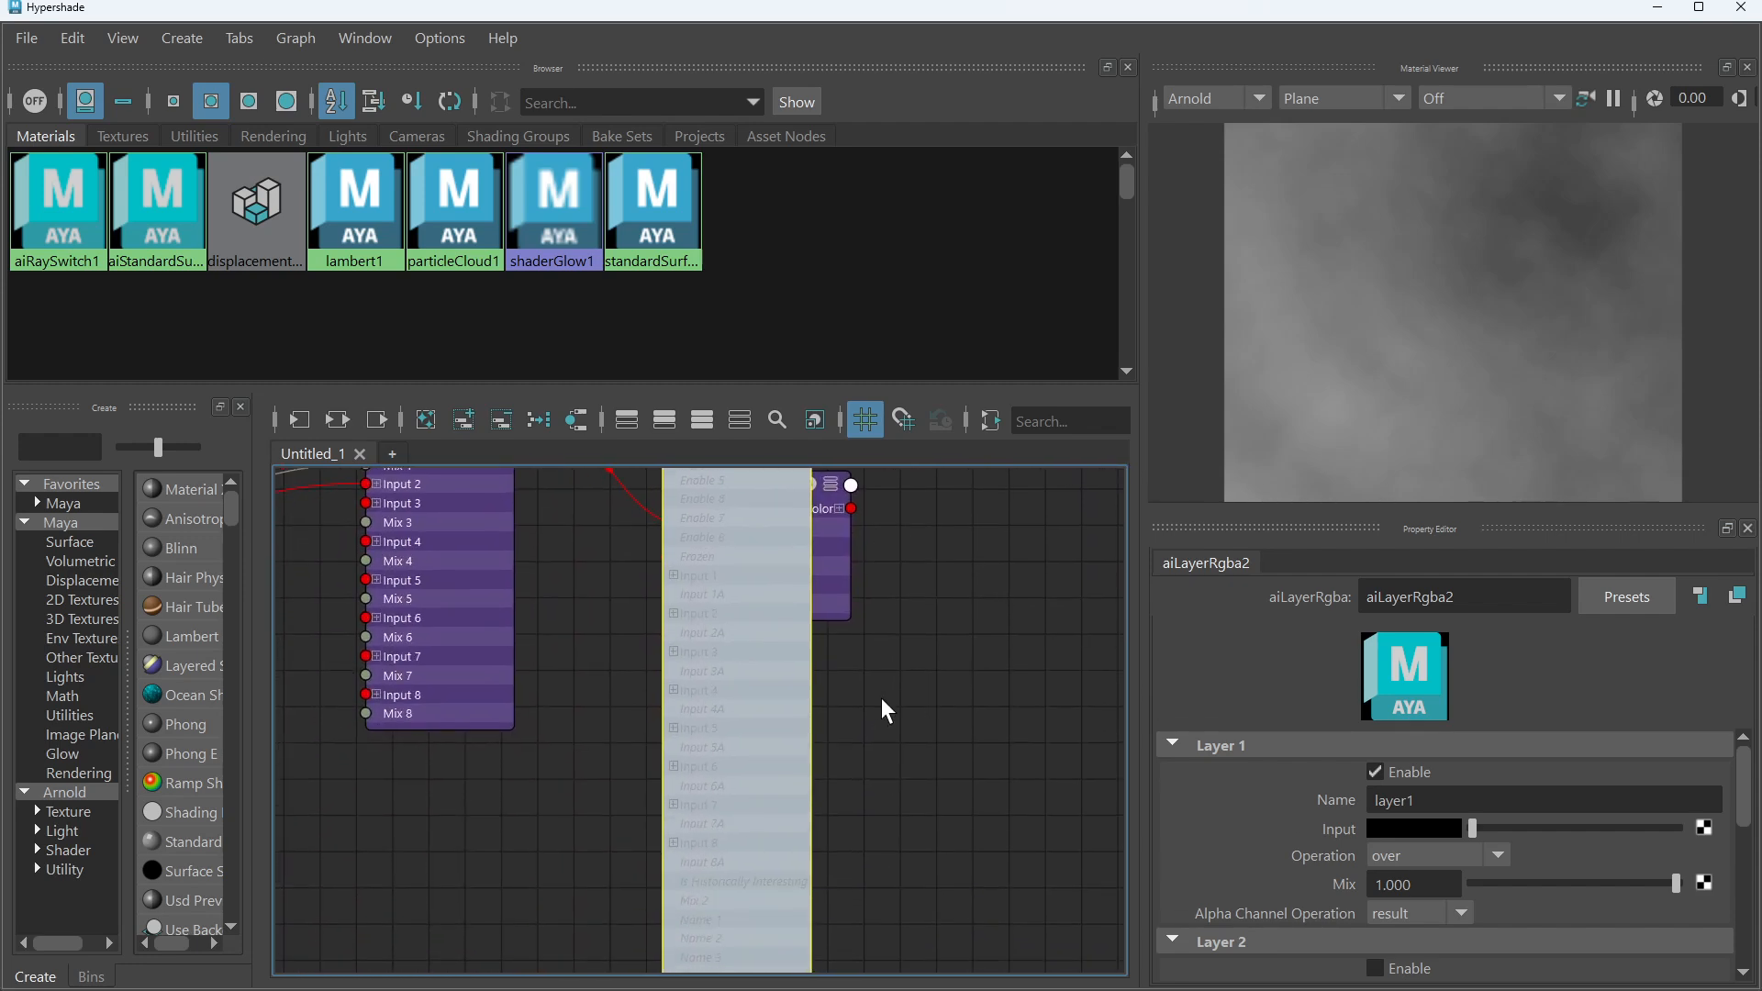
alt+middle_drag(892, 800, 905, 680)
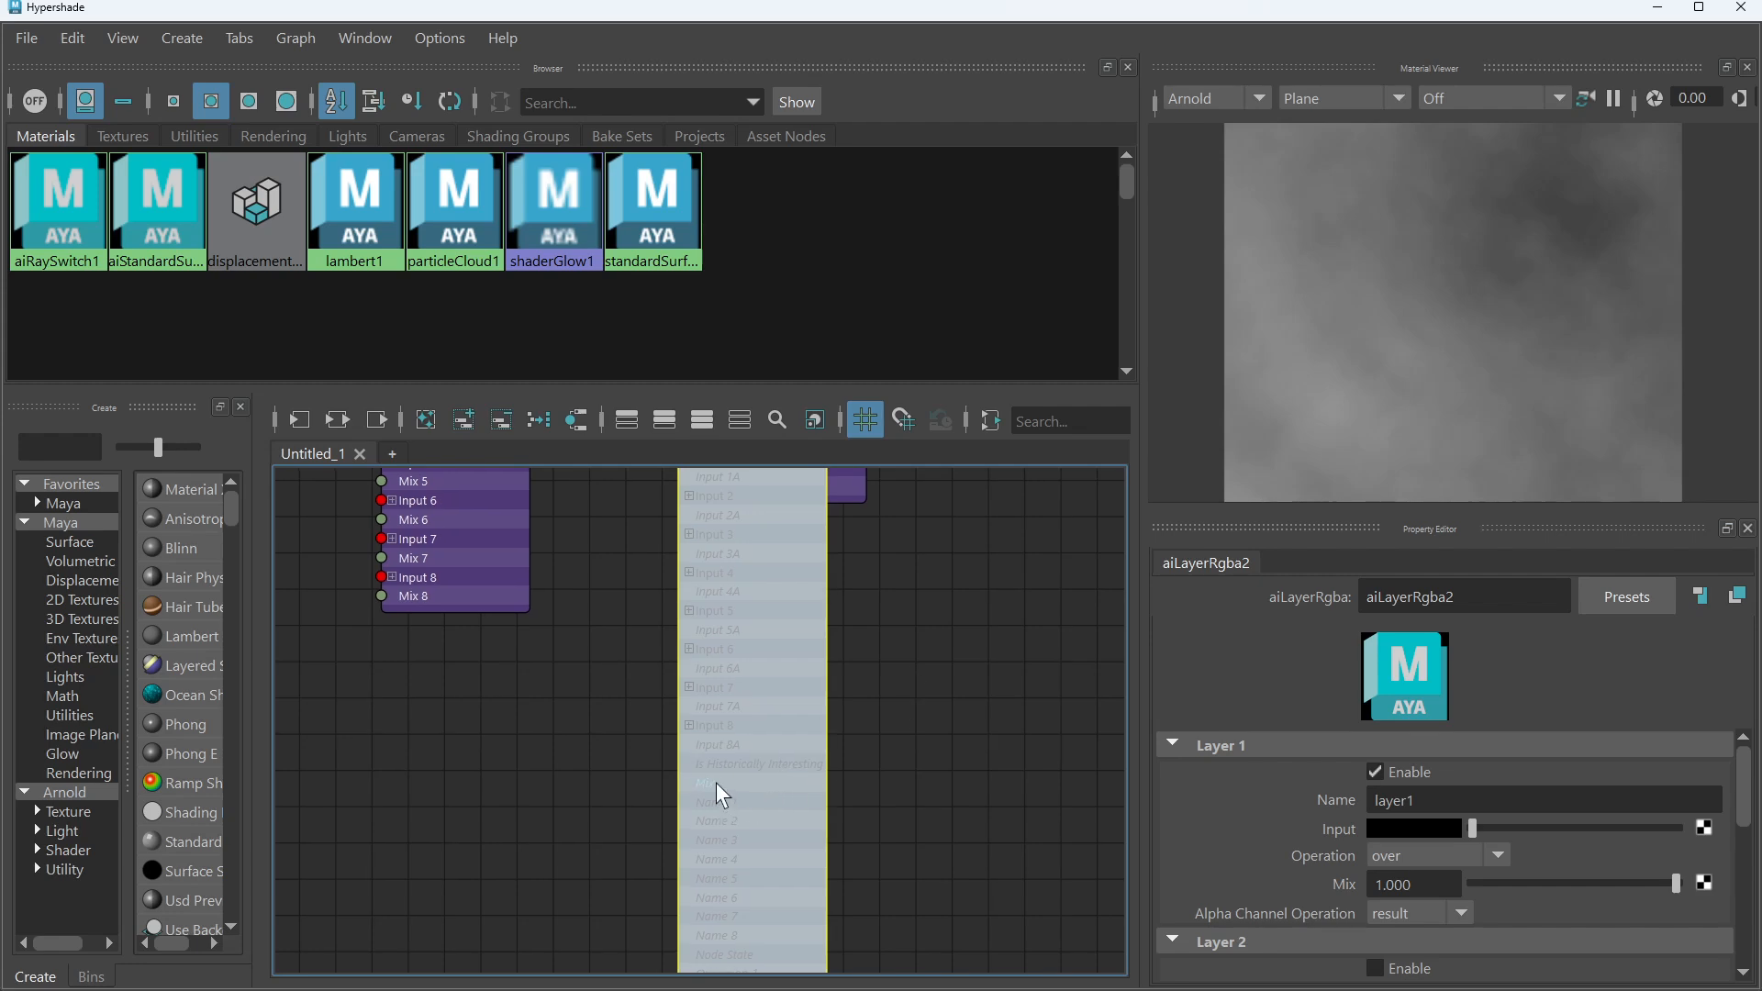
scroll(717, 786, up, 1)
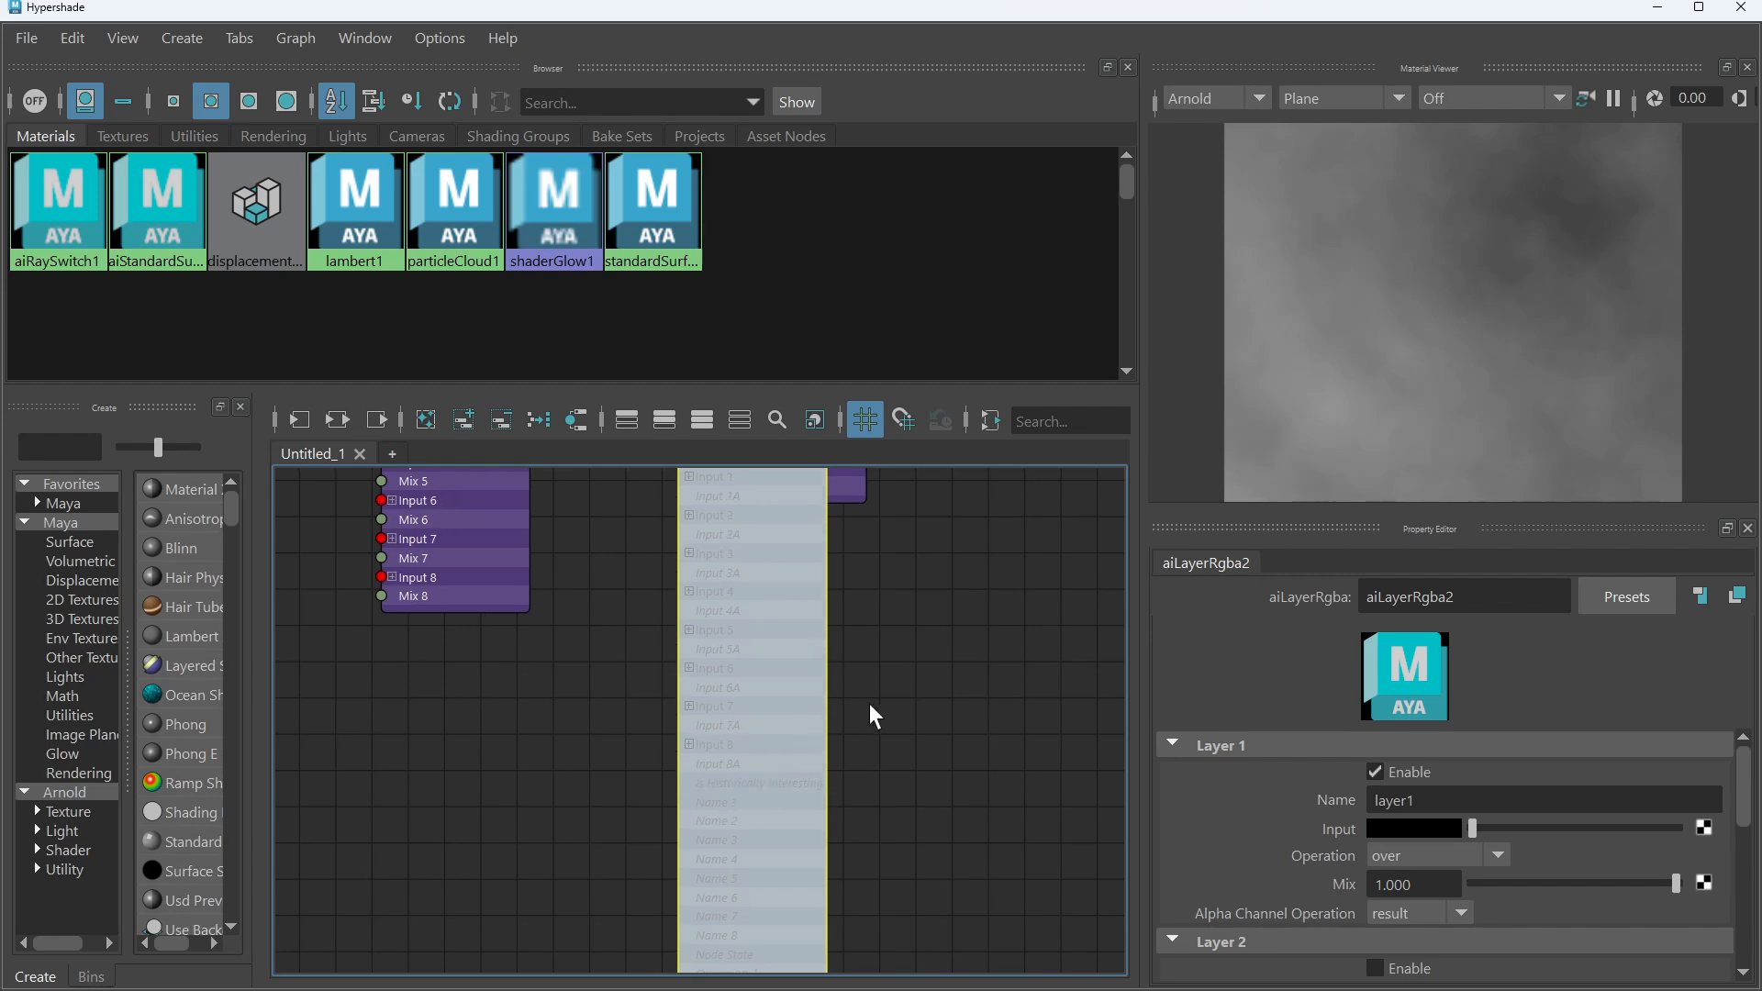
alt+middle_drag(881, 681, 887, 901)
alt+middle_drag(966, 527, 971, 862)
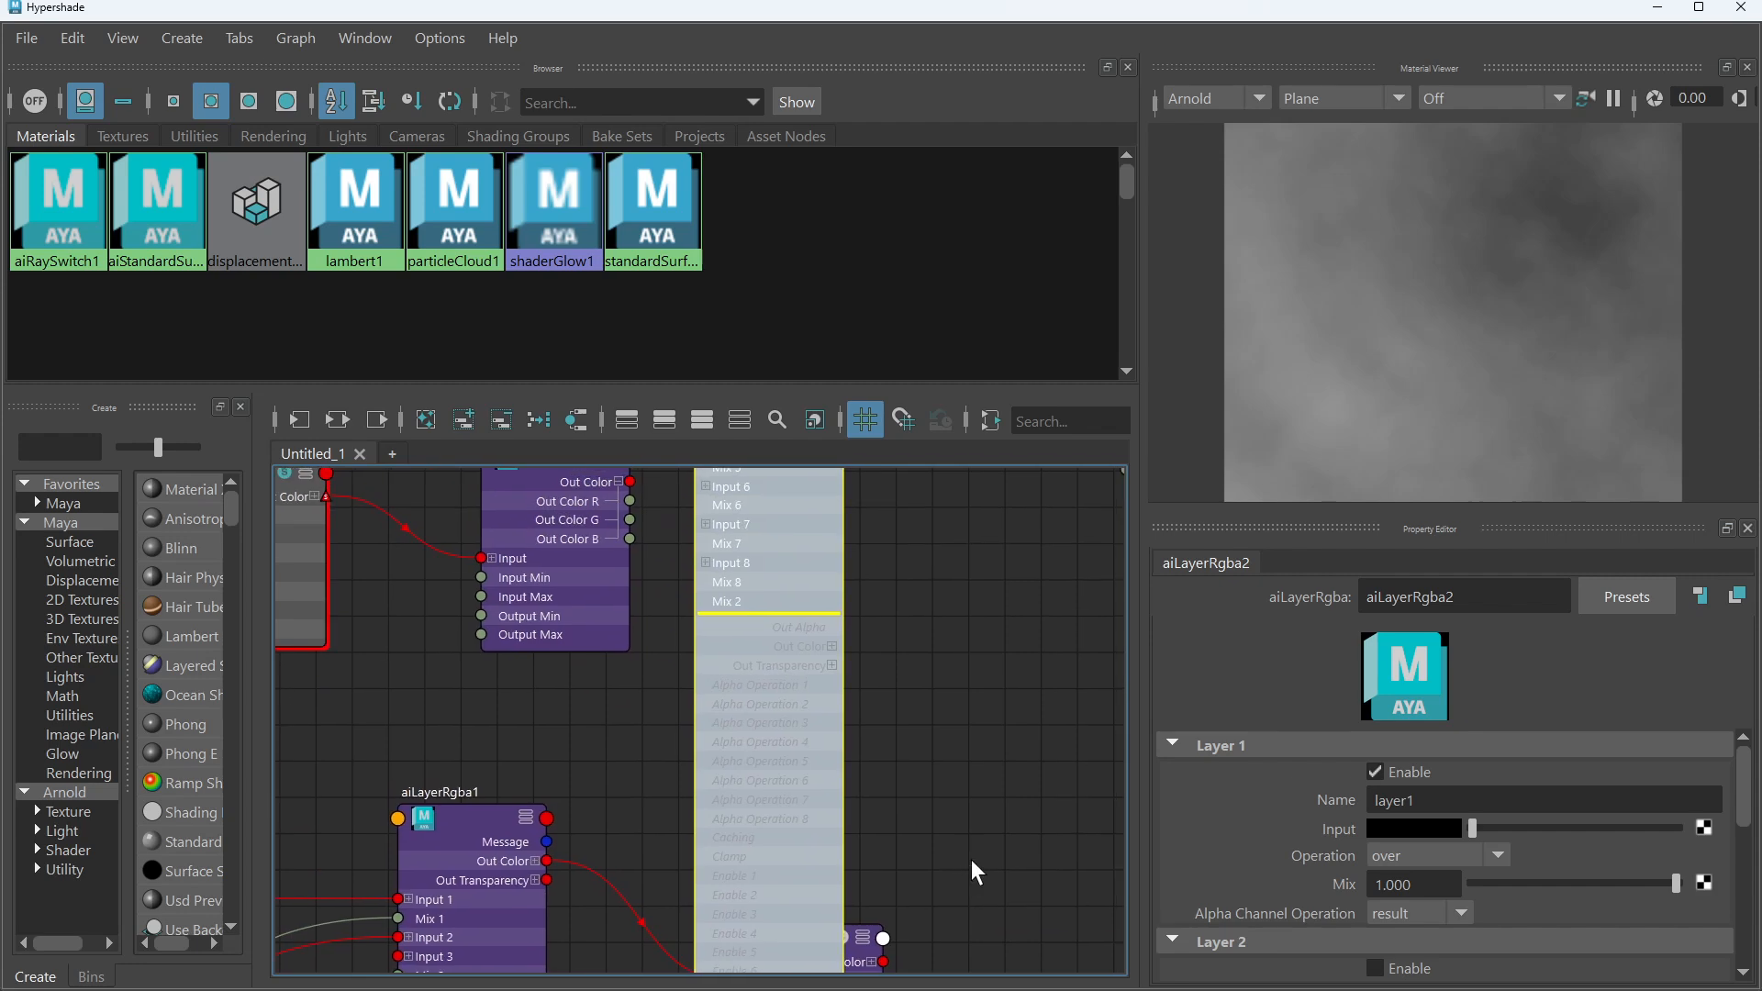
mouse_move(868, 498)
alt+middle_down()
mouse_move(885, 696)
mouse_move(867, 830)
mouse_move(865, 808)
alt+middle_up()
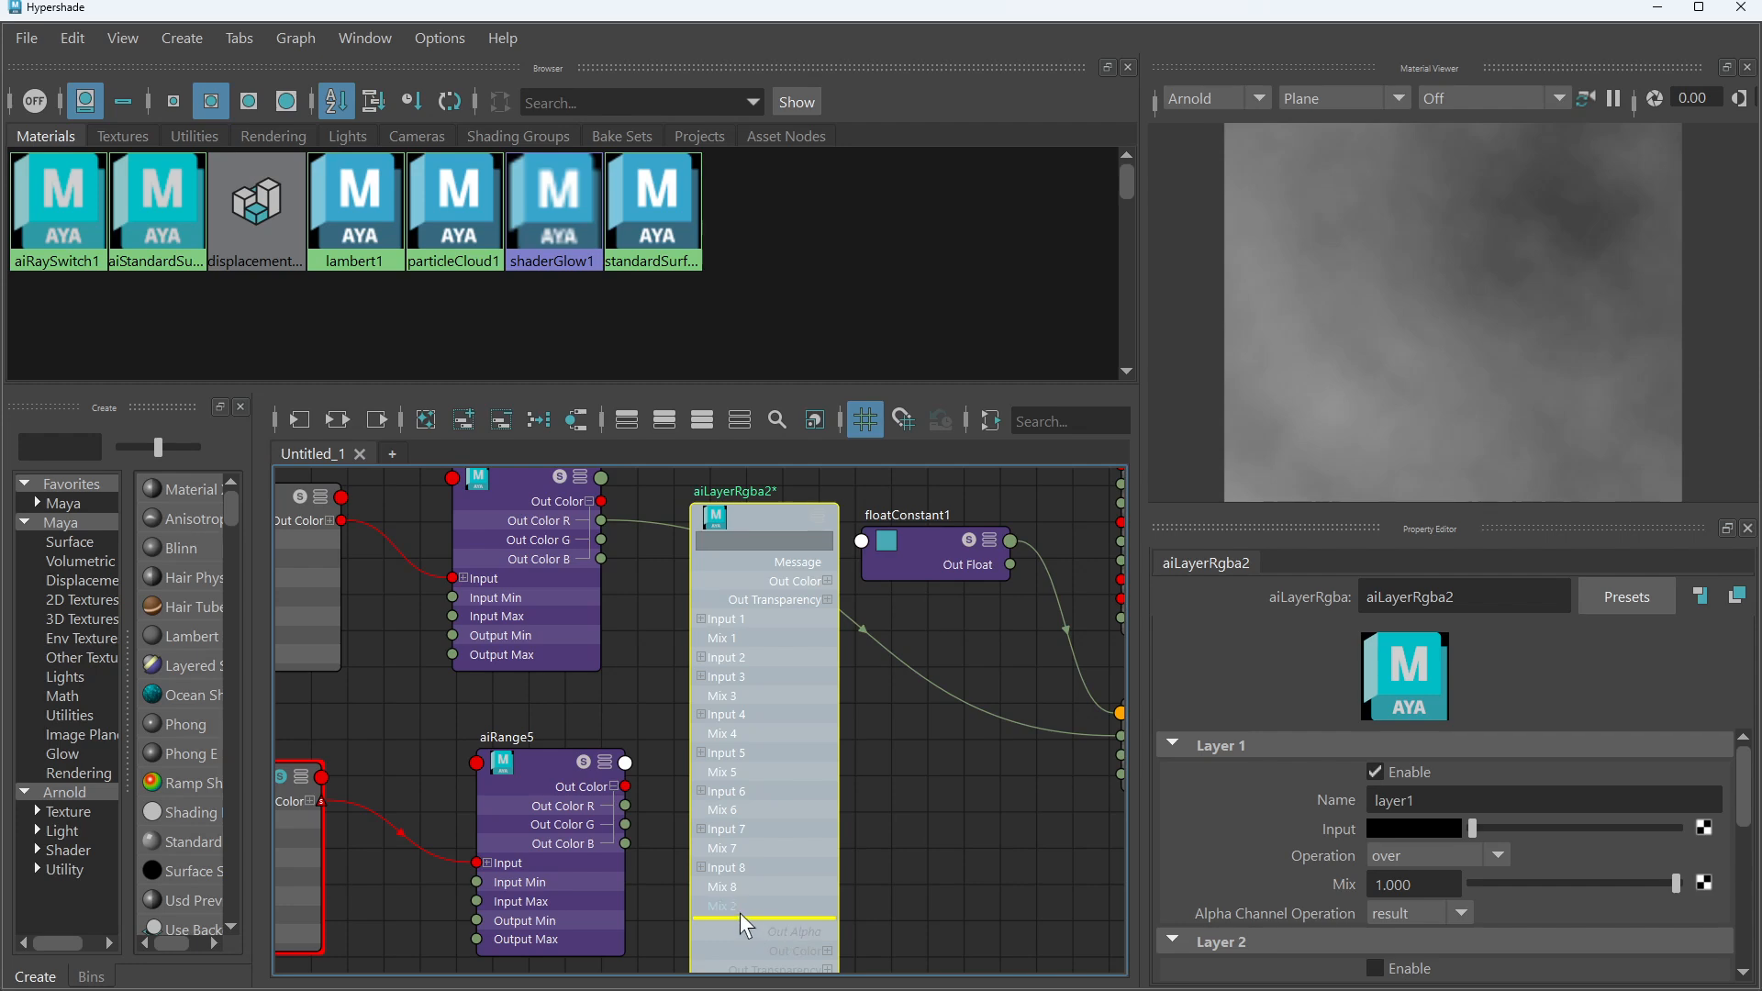
Move Mix 2 directly beneath Input 2 on aiLayerRgba2 and finish editing its custom attribute list
middle_drag(735, 907, 739, 908)
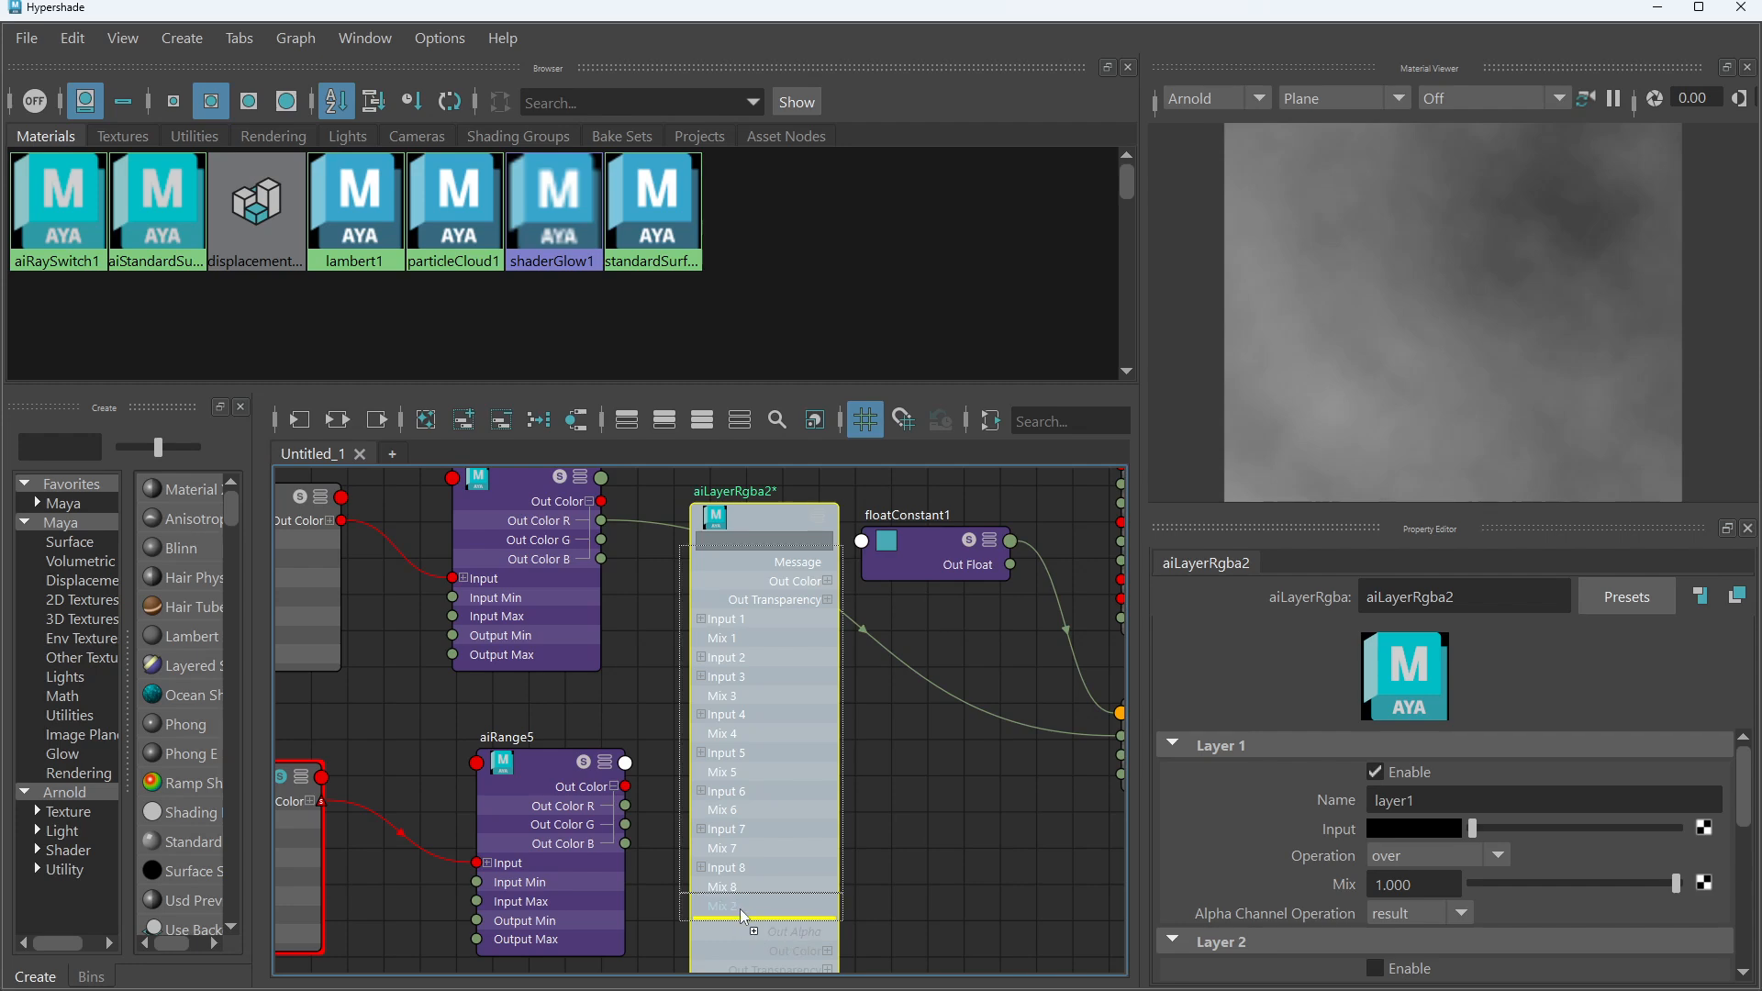
middle_drag(739, 909, 742, 663)
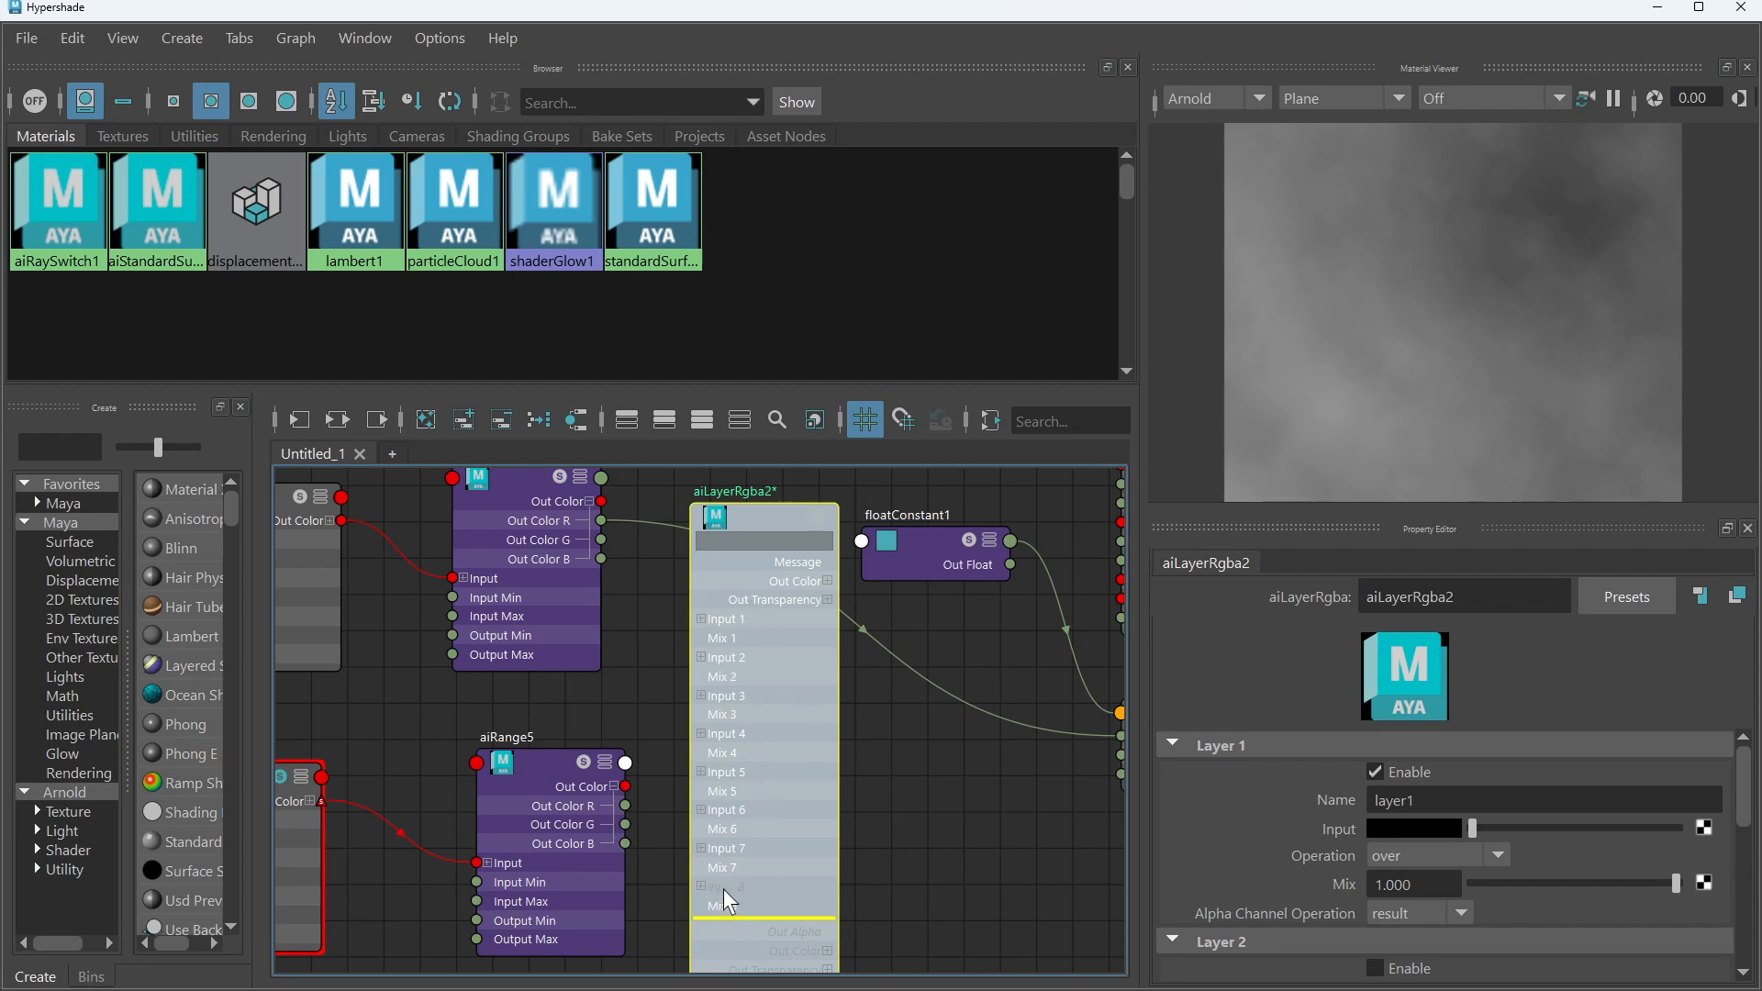
scroll(1028, 870, down, 2)
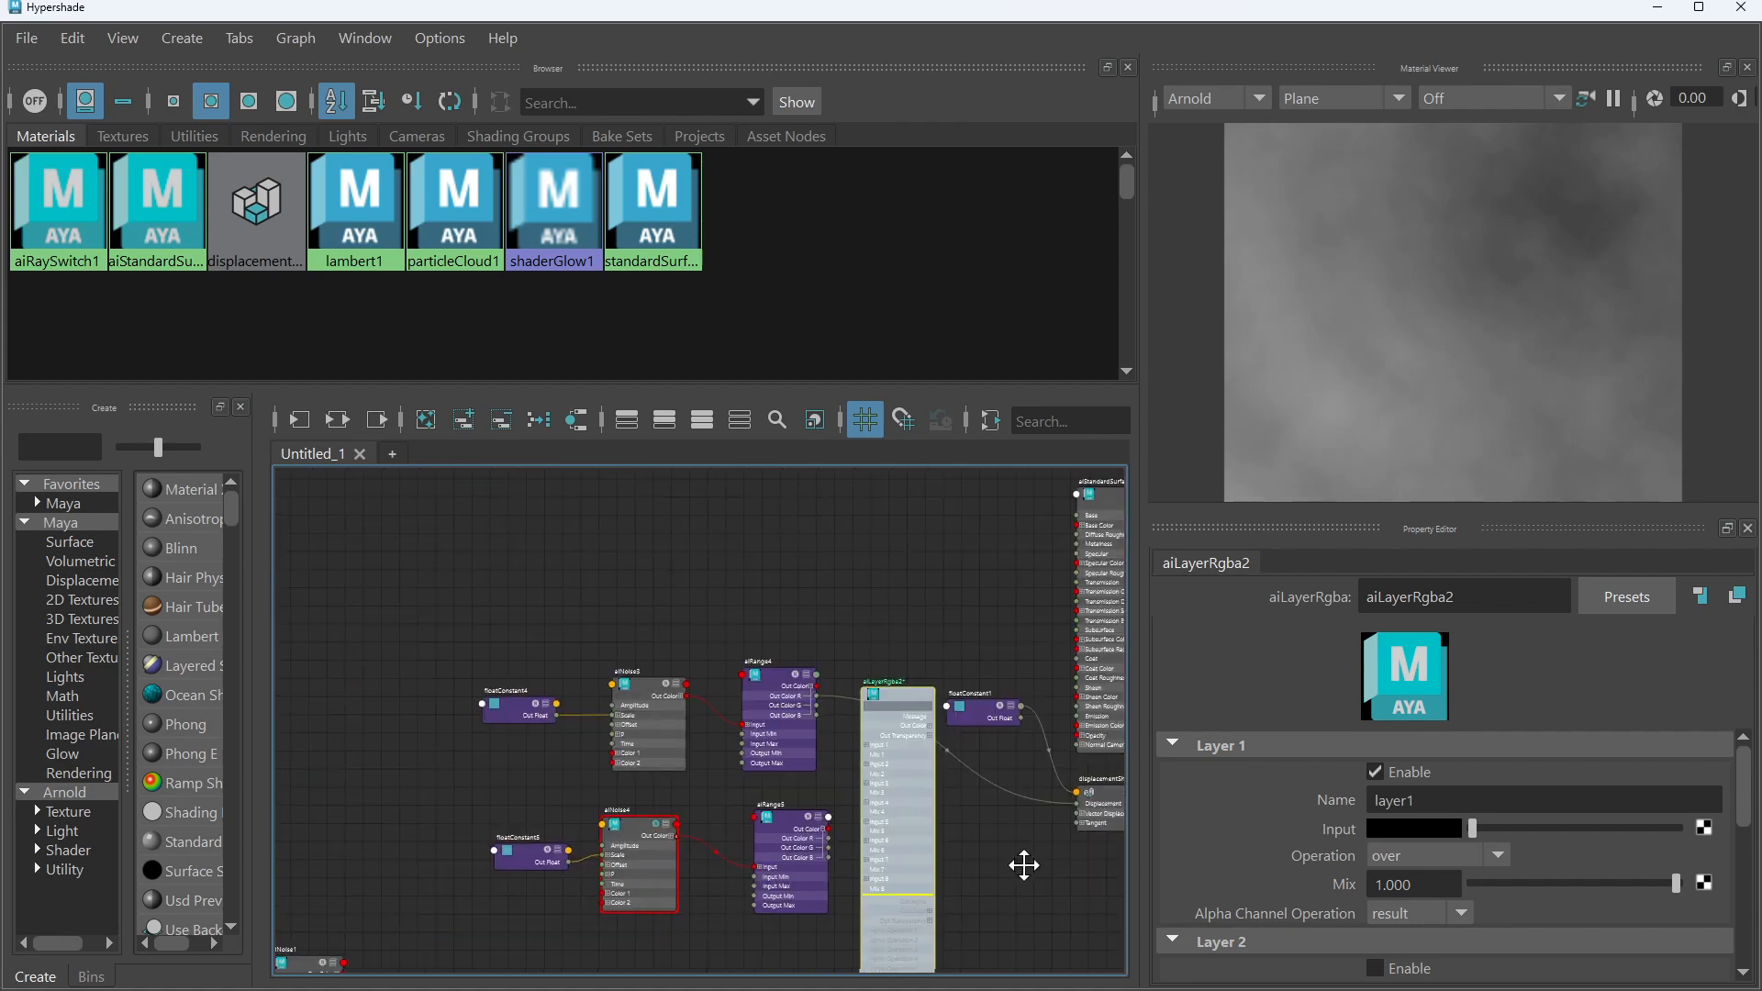
alt+middle_drag(1023, 865, 882, 536)
scroll(698, 736, up, 1)
mouse_move(849, 631)
alt+middle_down()
mouse_move(838, 850)
mouse_move(825, 838)
alt+middle_up()
scroll(828, 665, up, 2)
alt+middle_drag(836, 667, 836, 831)
scroll(821, 799, down, 2)
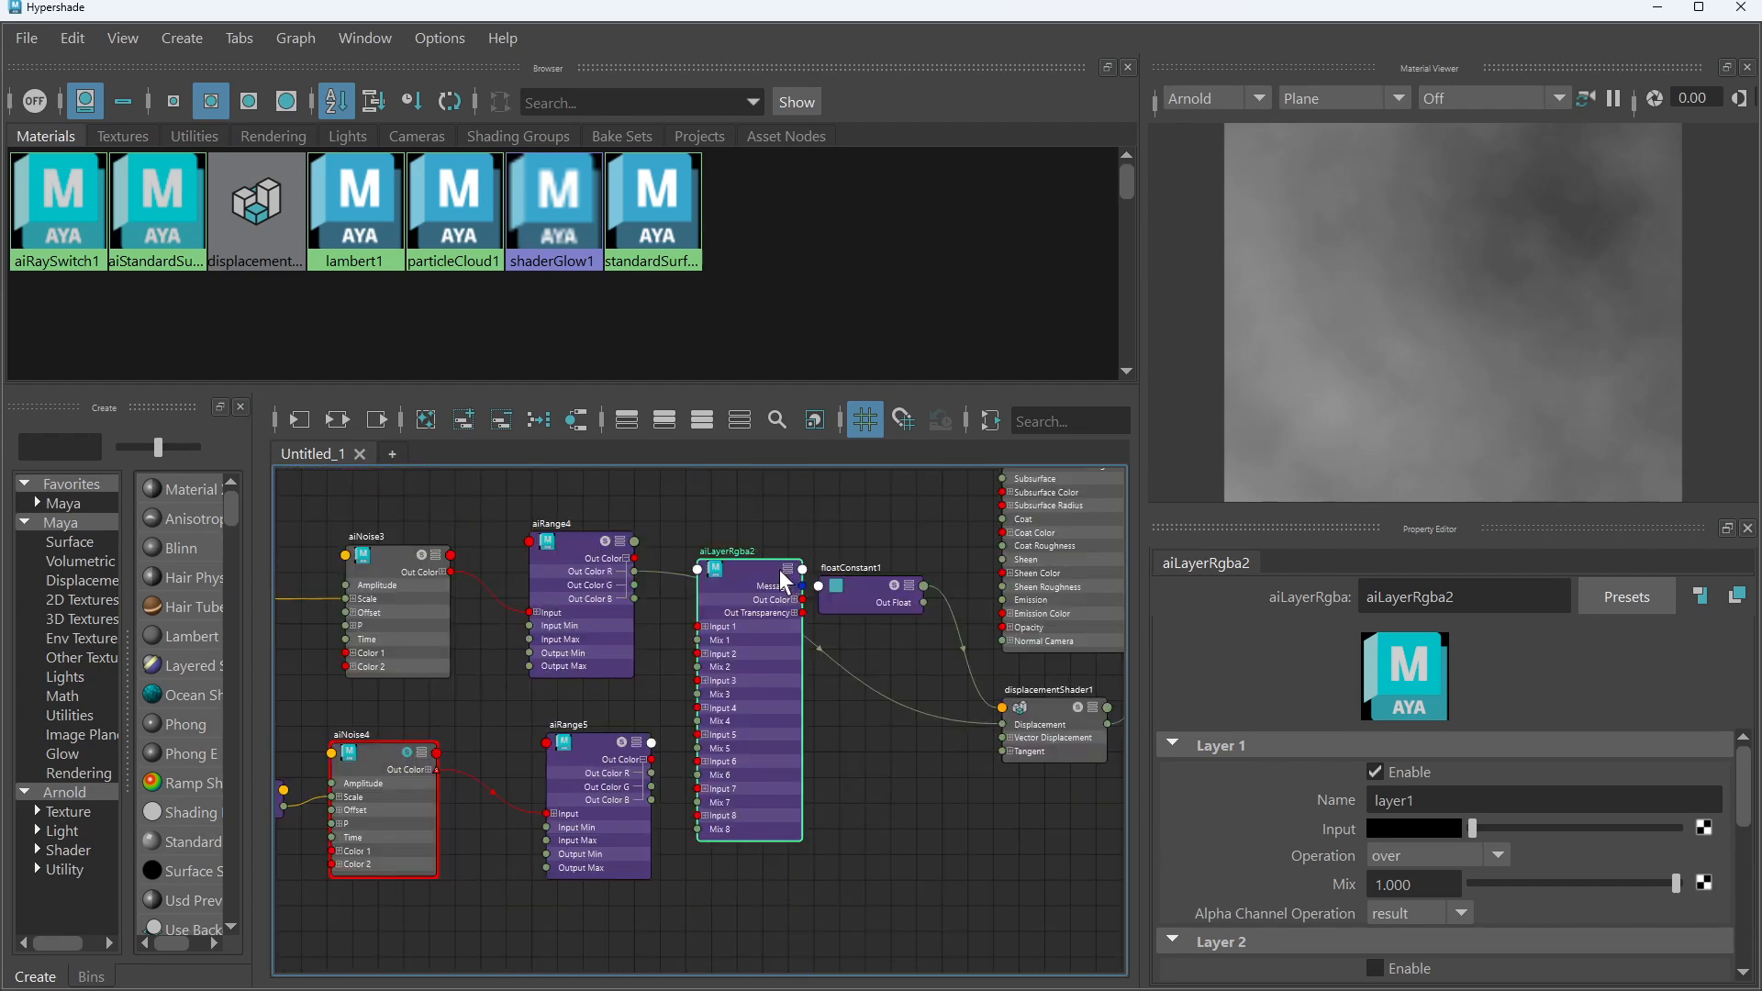
Rearrange the graph so aiRange5 sits directly beneath aiRange4, with aiLayerRgba2 between the range nodes and displacementShader1
drag(734, 584, 760, 659)
scroll(760, 659, up, 1)
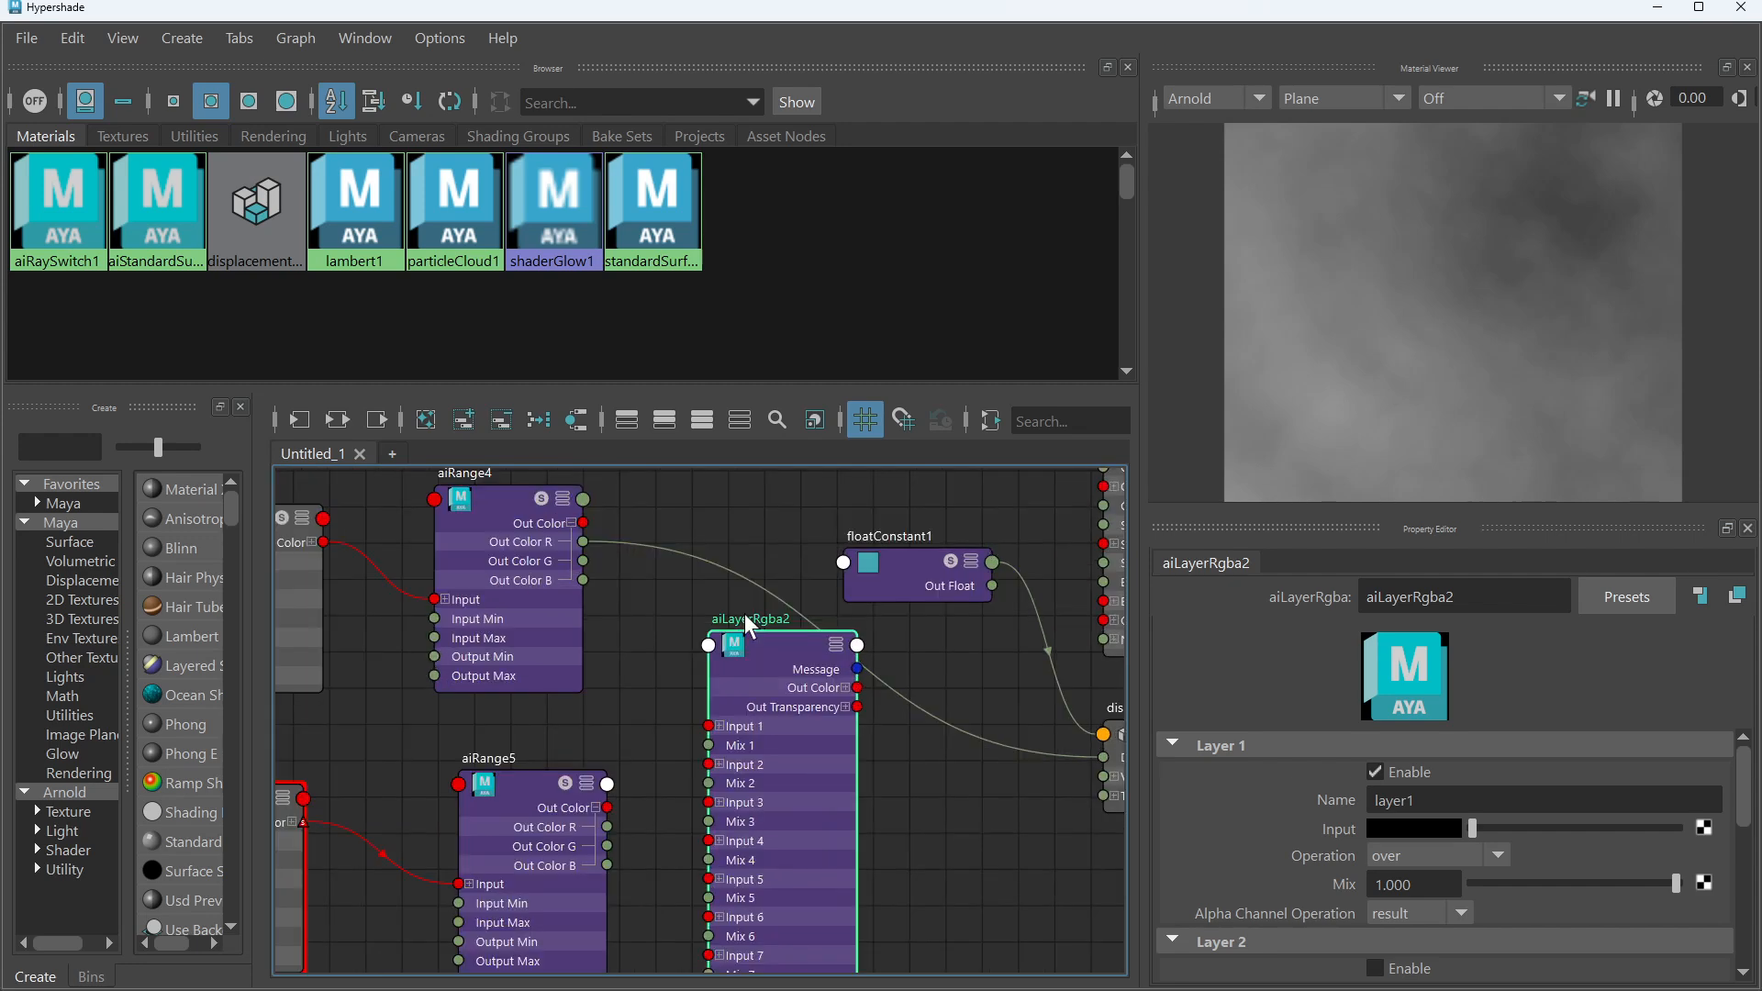
alt+middle_drag(688, 624, 625, 557)
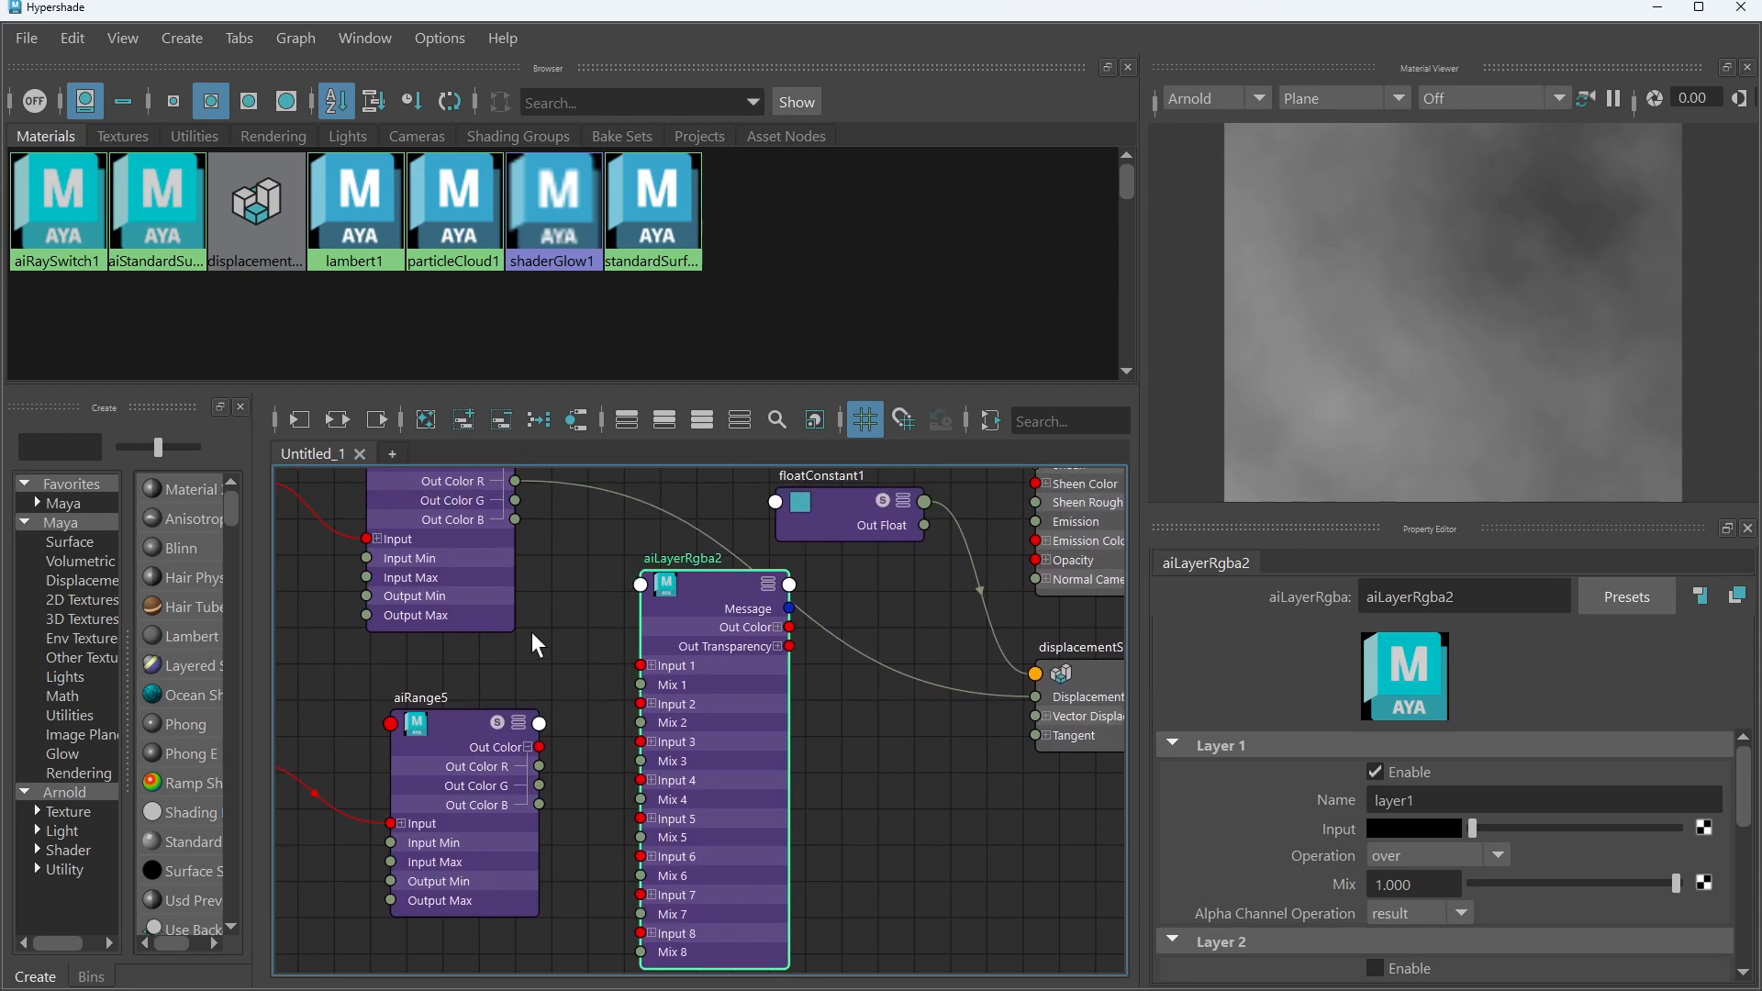
drag(481, 722, 456, 718)
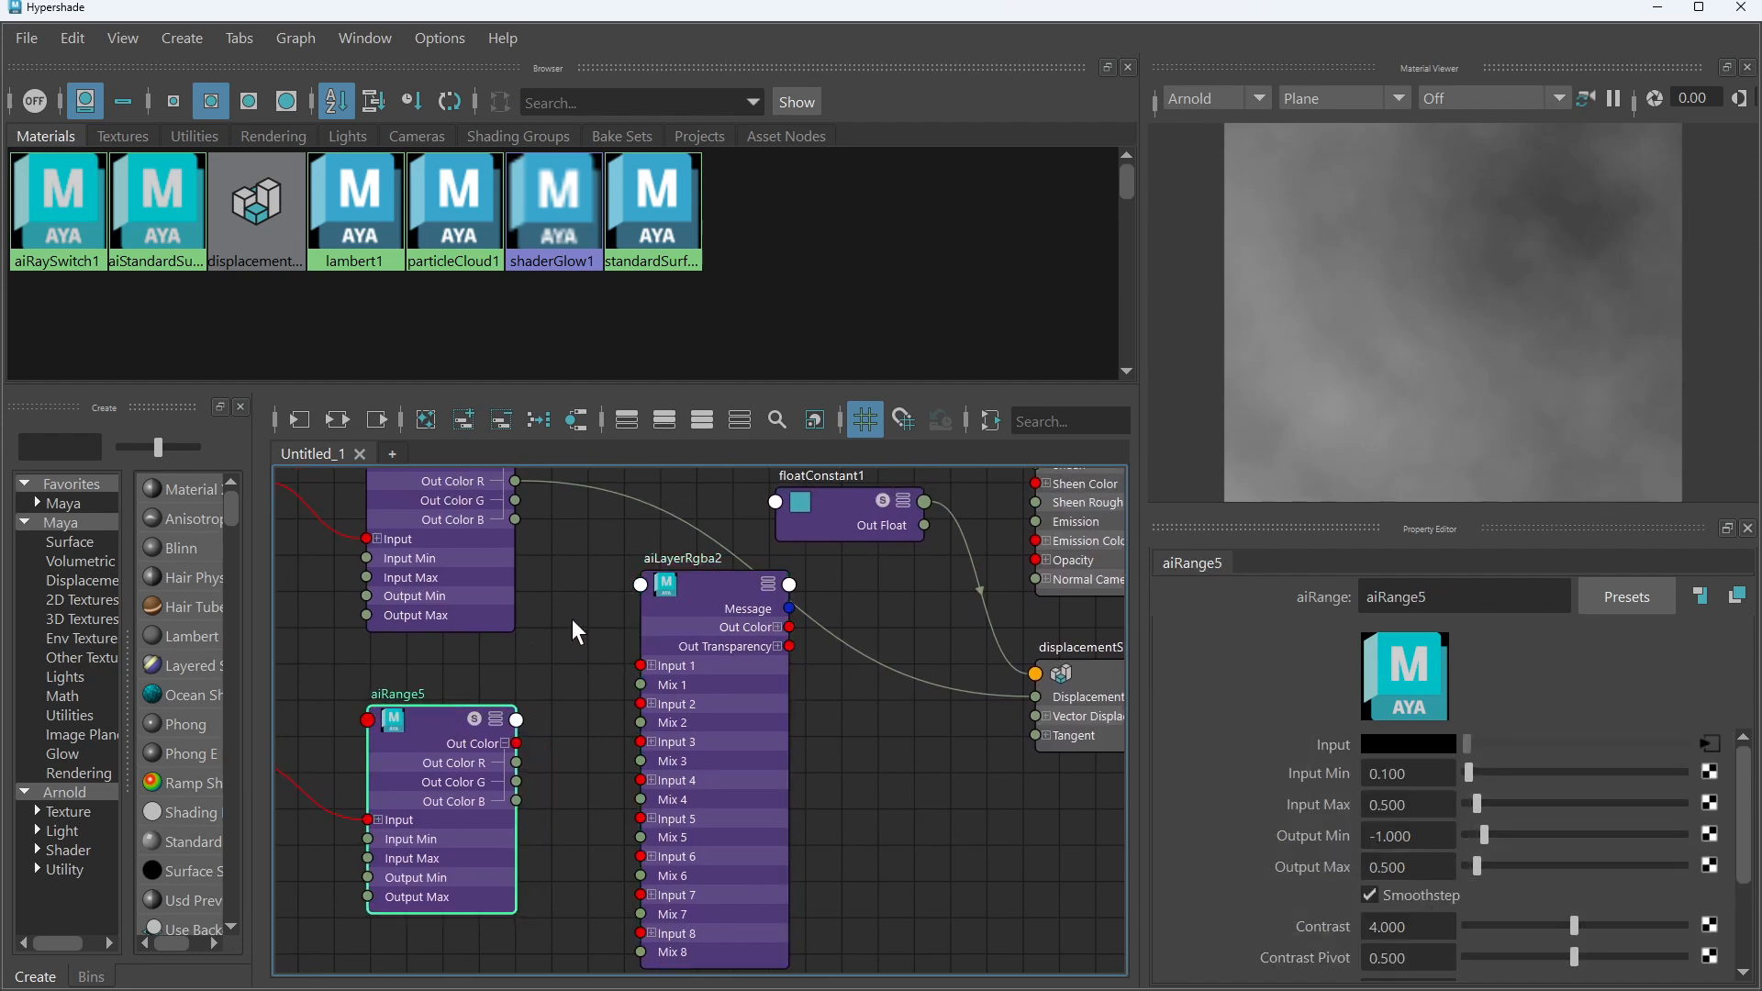
drag(698, 600, 687, 598)
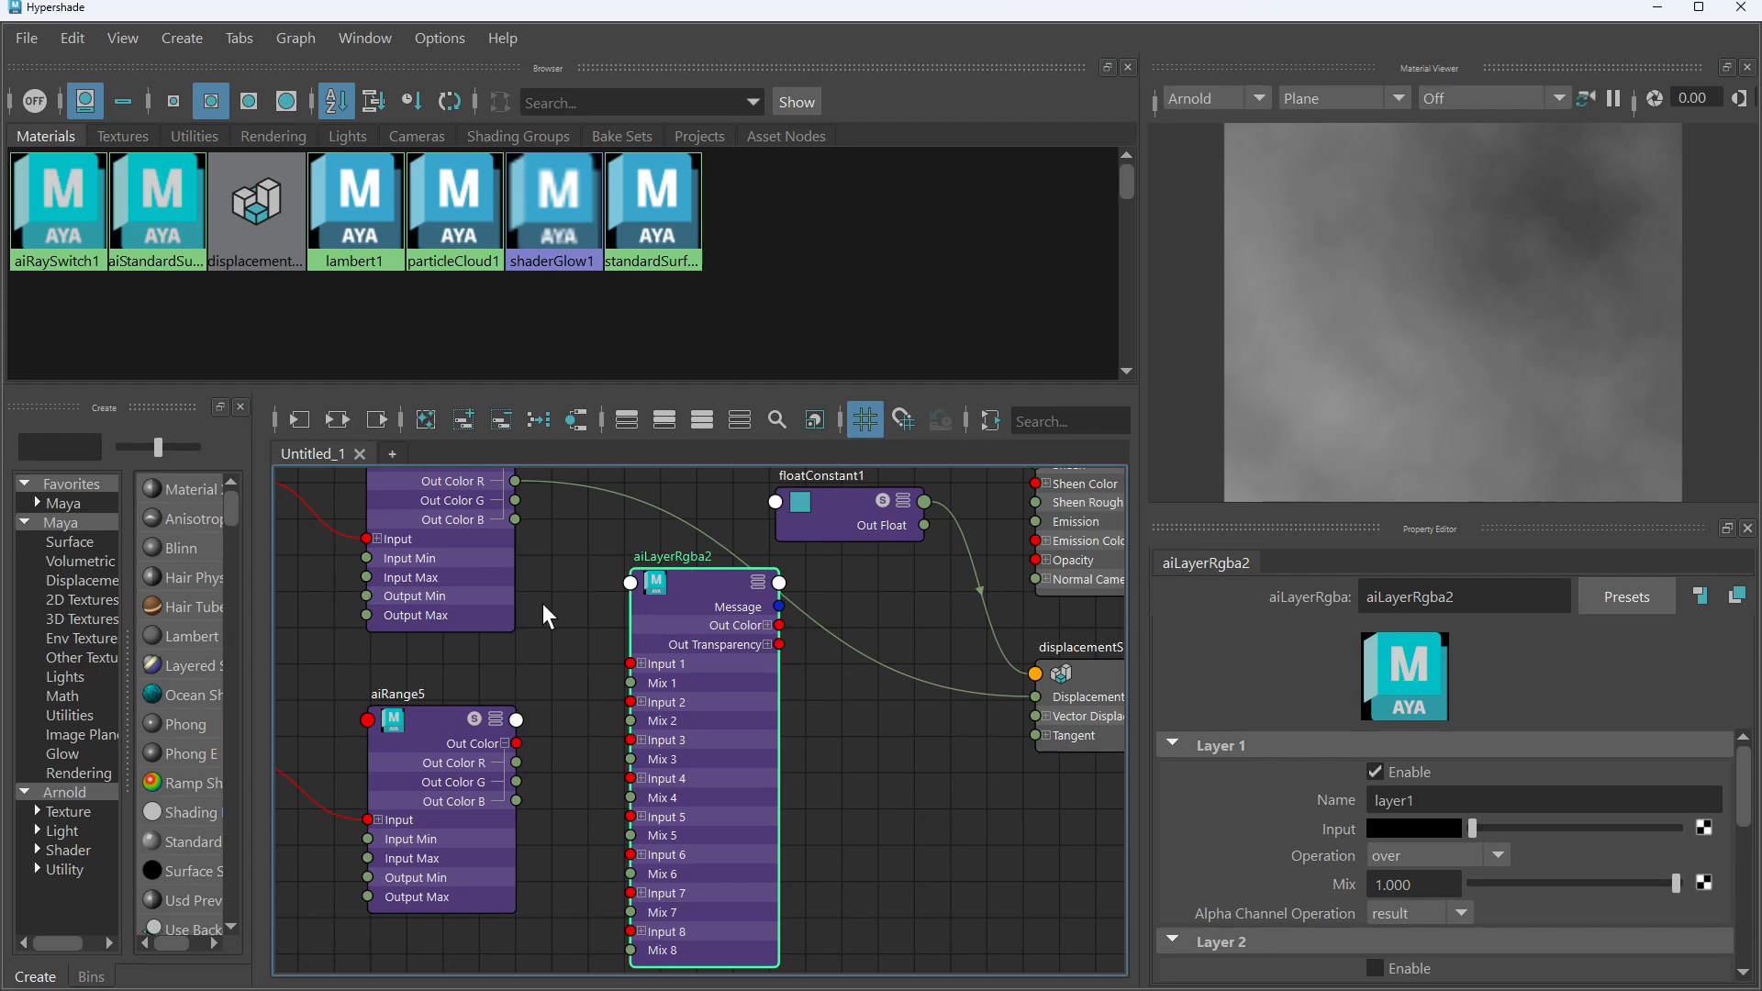
mouse_move(682, 598)
mouse_down()
mouse_move(659, 577)
mouse_move(696, 575)
mouse_up()
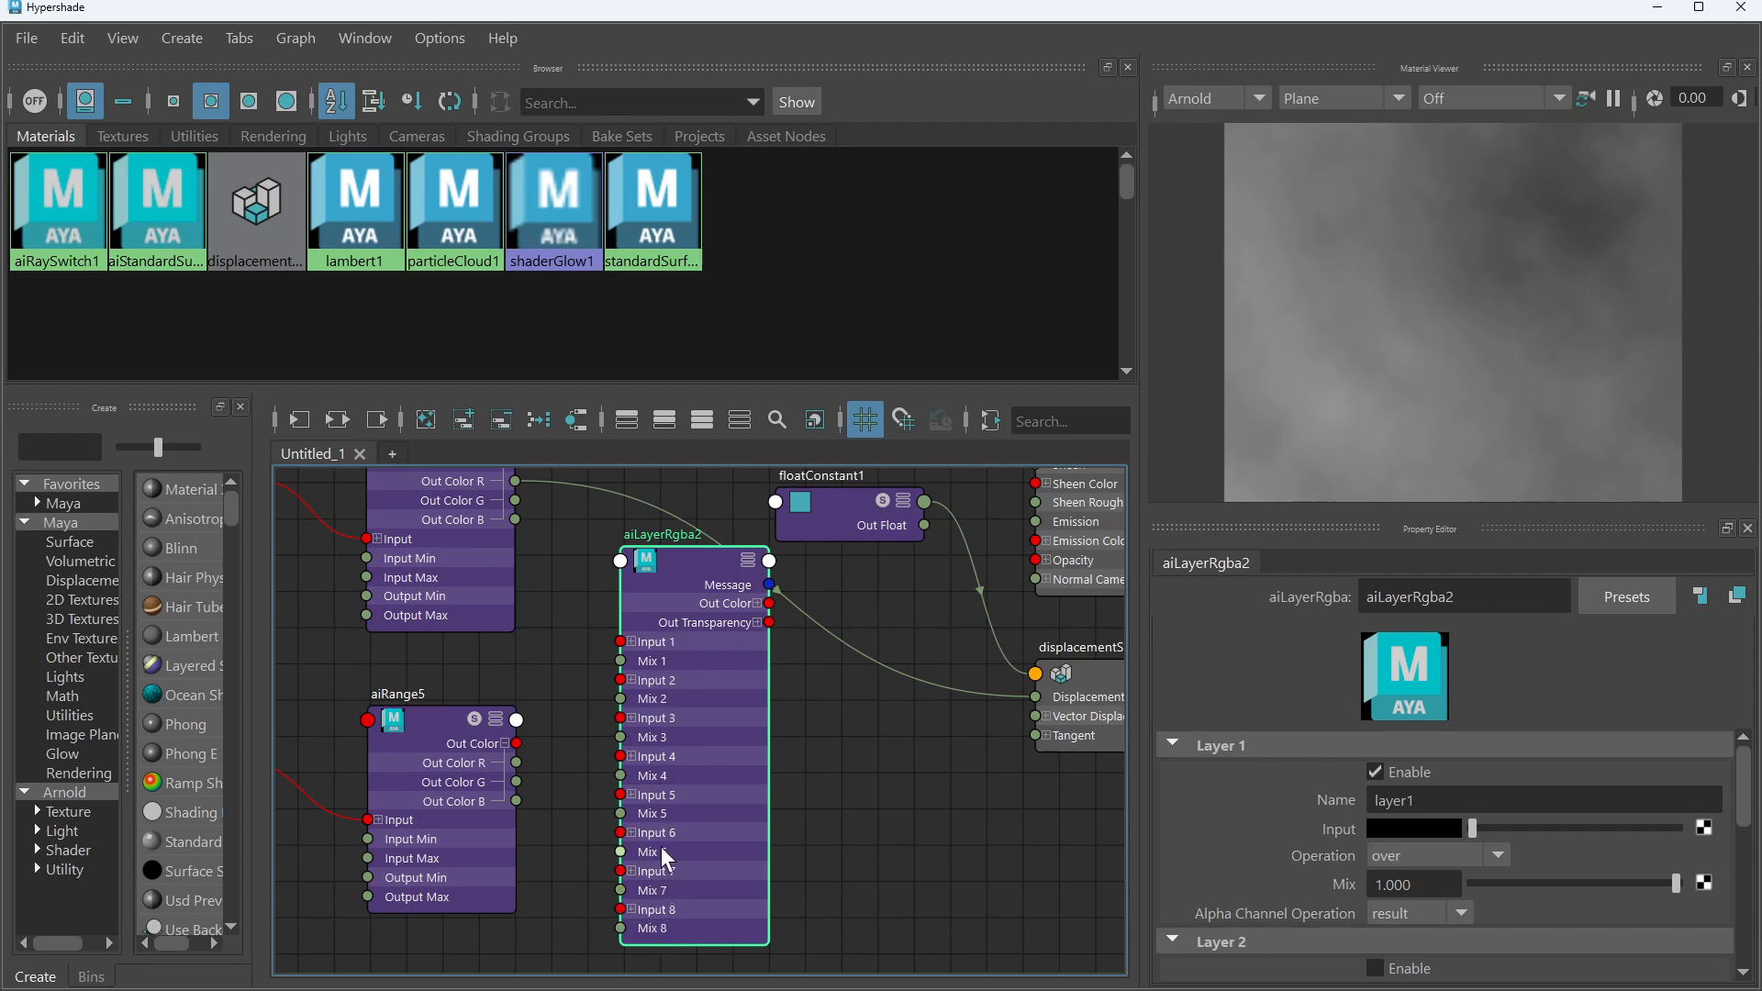
Connect aiRange5's Out Color to Input 2 of aiLayerRgba2
mouse_move(598, 606)
alt+middle_down()
mouse_move(633, 677)
mouse_move(604, 637)
alt+middle_up()
scroll(632, 674, up, 2)
scroll(584, 630, down, 2)
click(507, 712)
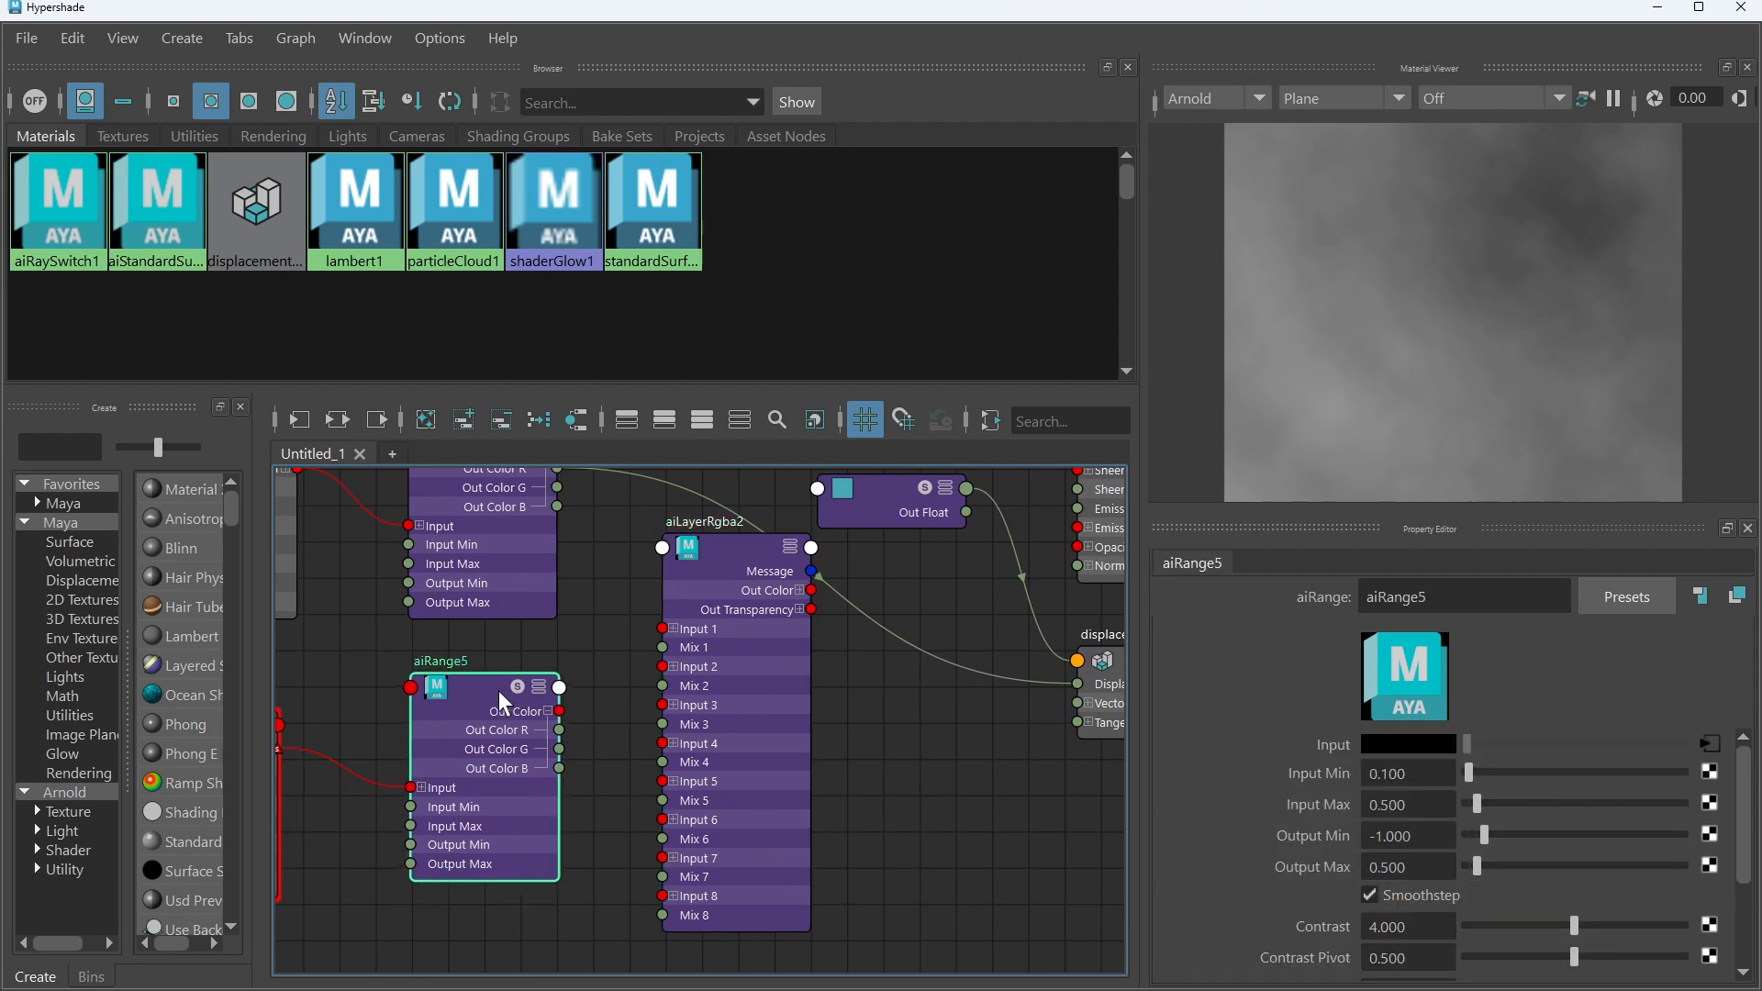
scroll(591, 637, up, 2)
alt+middle_drag(617, 657, 641, 653)
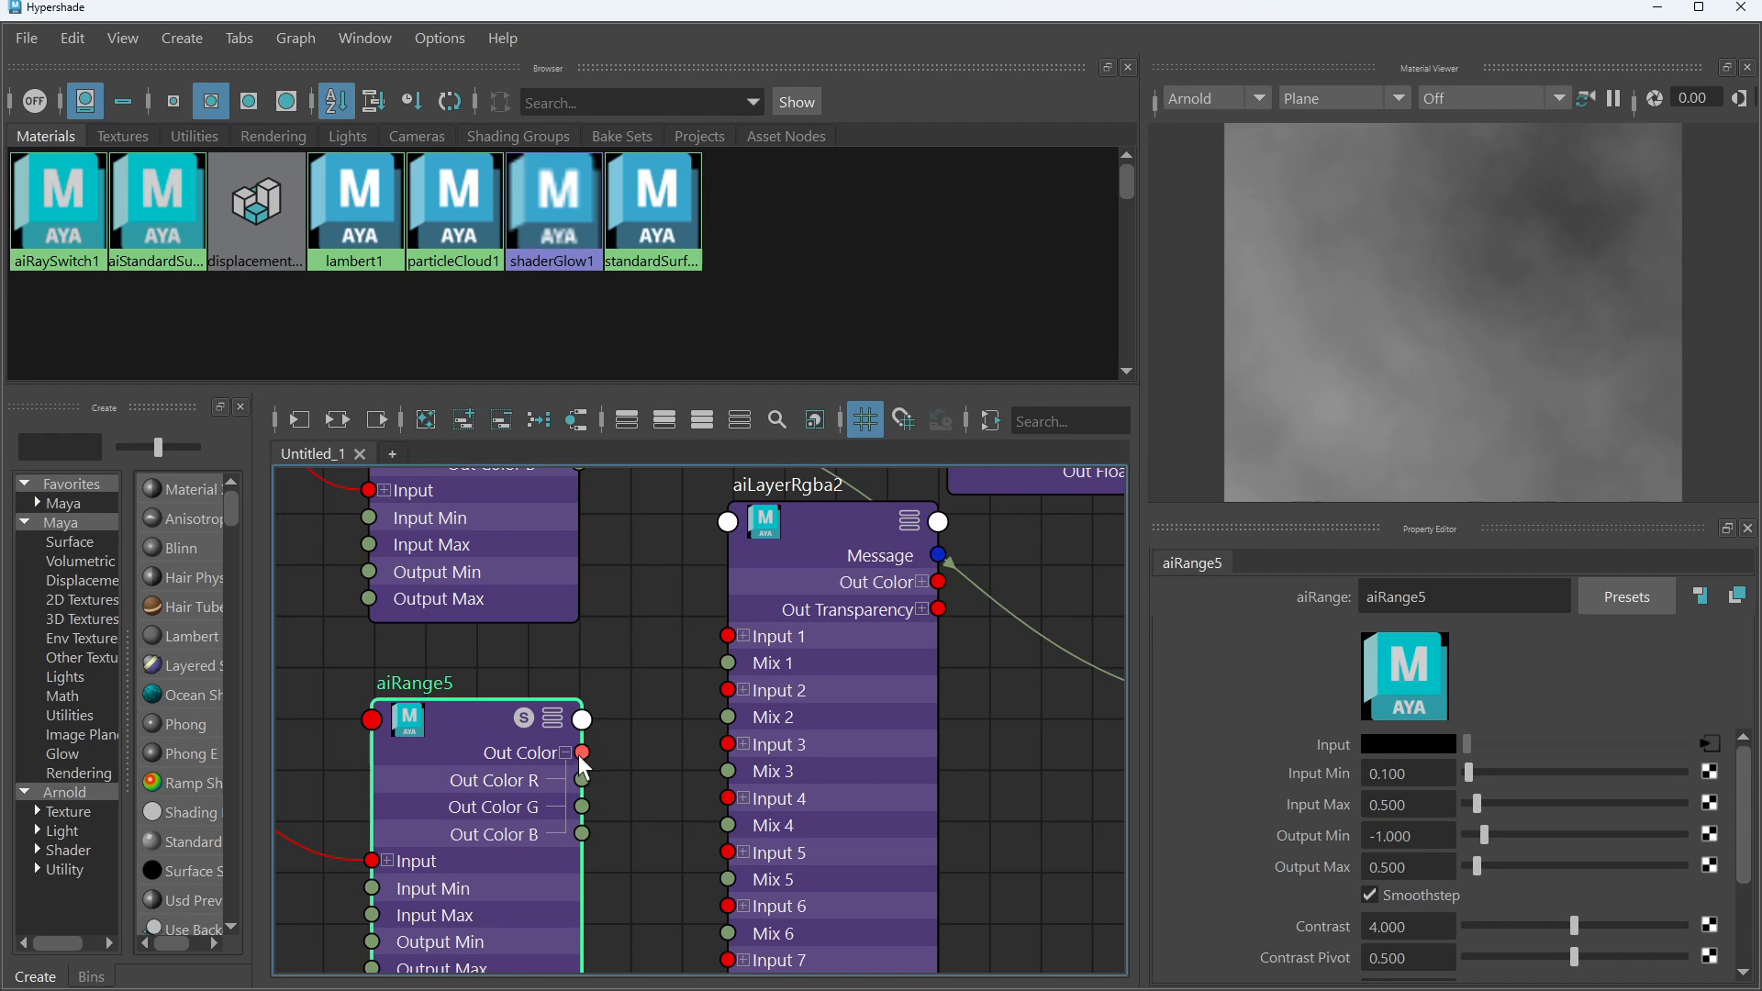
drag(583, 753, 599, 743)
drag(702, 689, 730, 688)
scroll(605, 625, down, 2)
alt+middle_drag(604, 624, 610, 713)
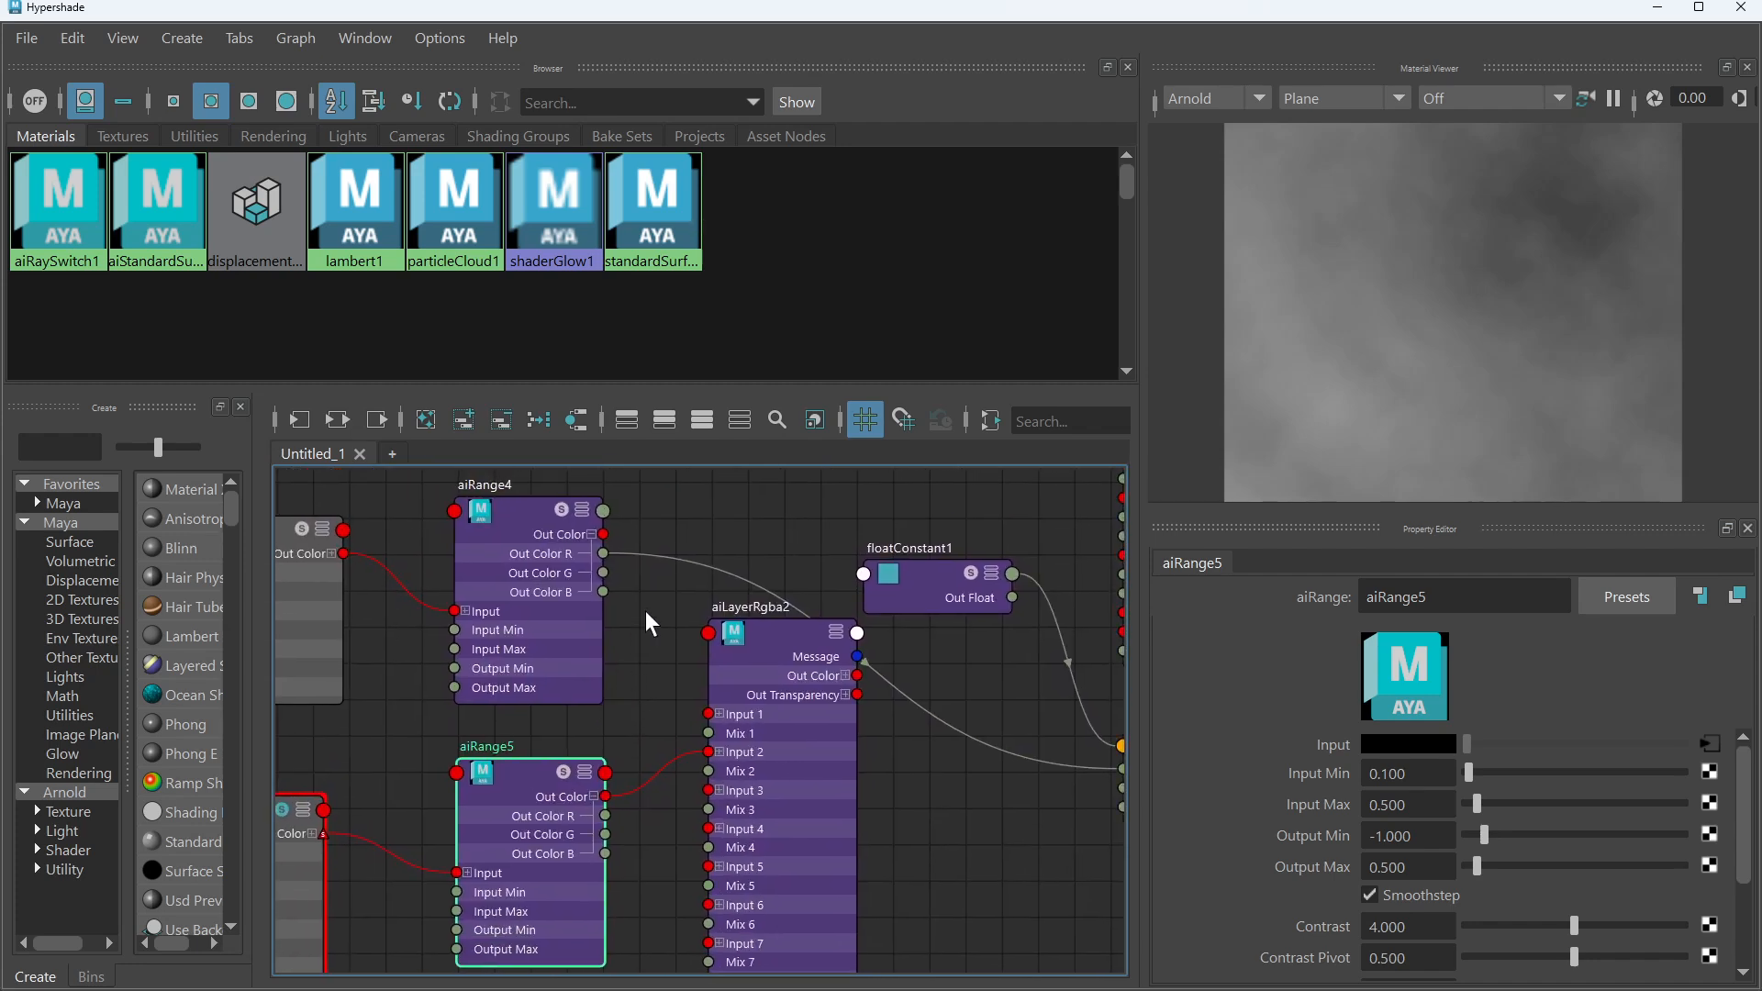
Connect aiRange4's Out Color to Input 1 of aiLayerRgba2 and collapse that input's channels
click(577, 523)
drag(603, 534, 714, 716)
click(718, 712)
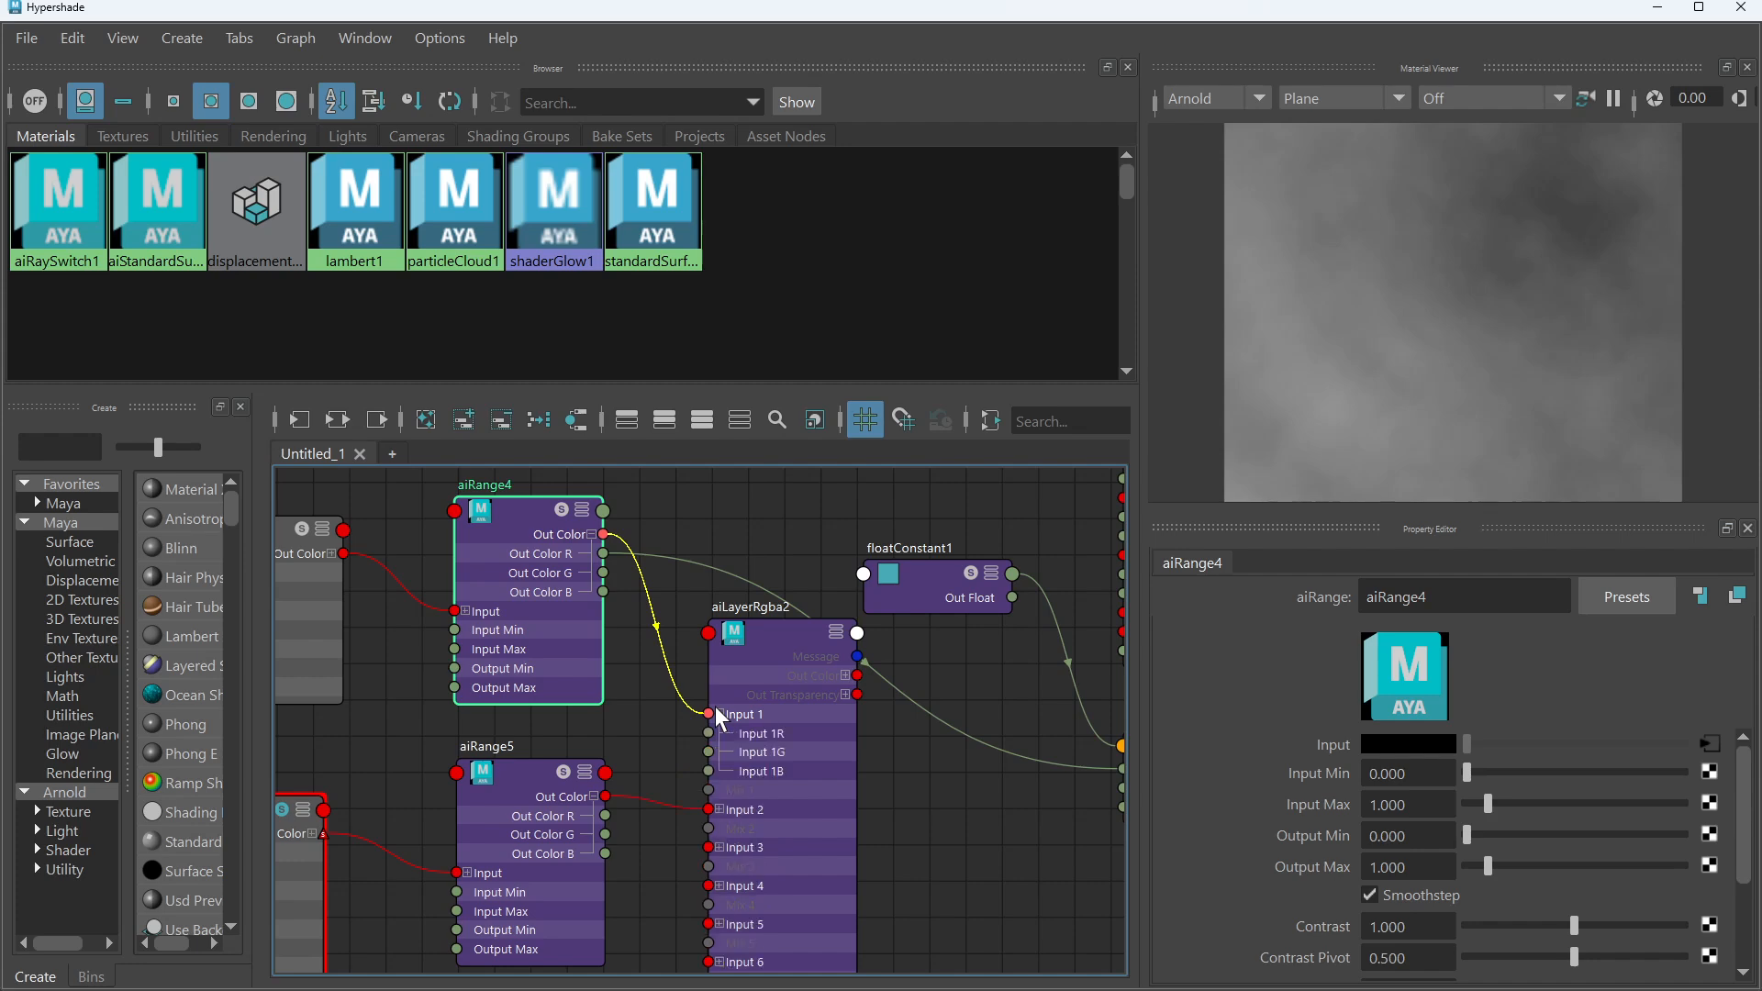
click(715, 711)
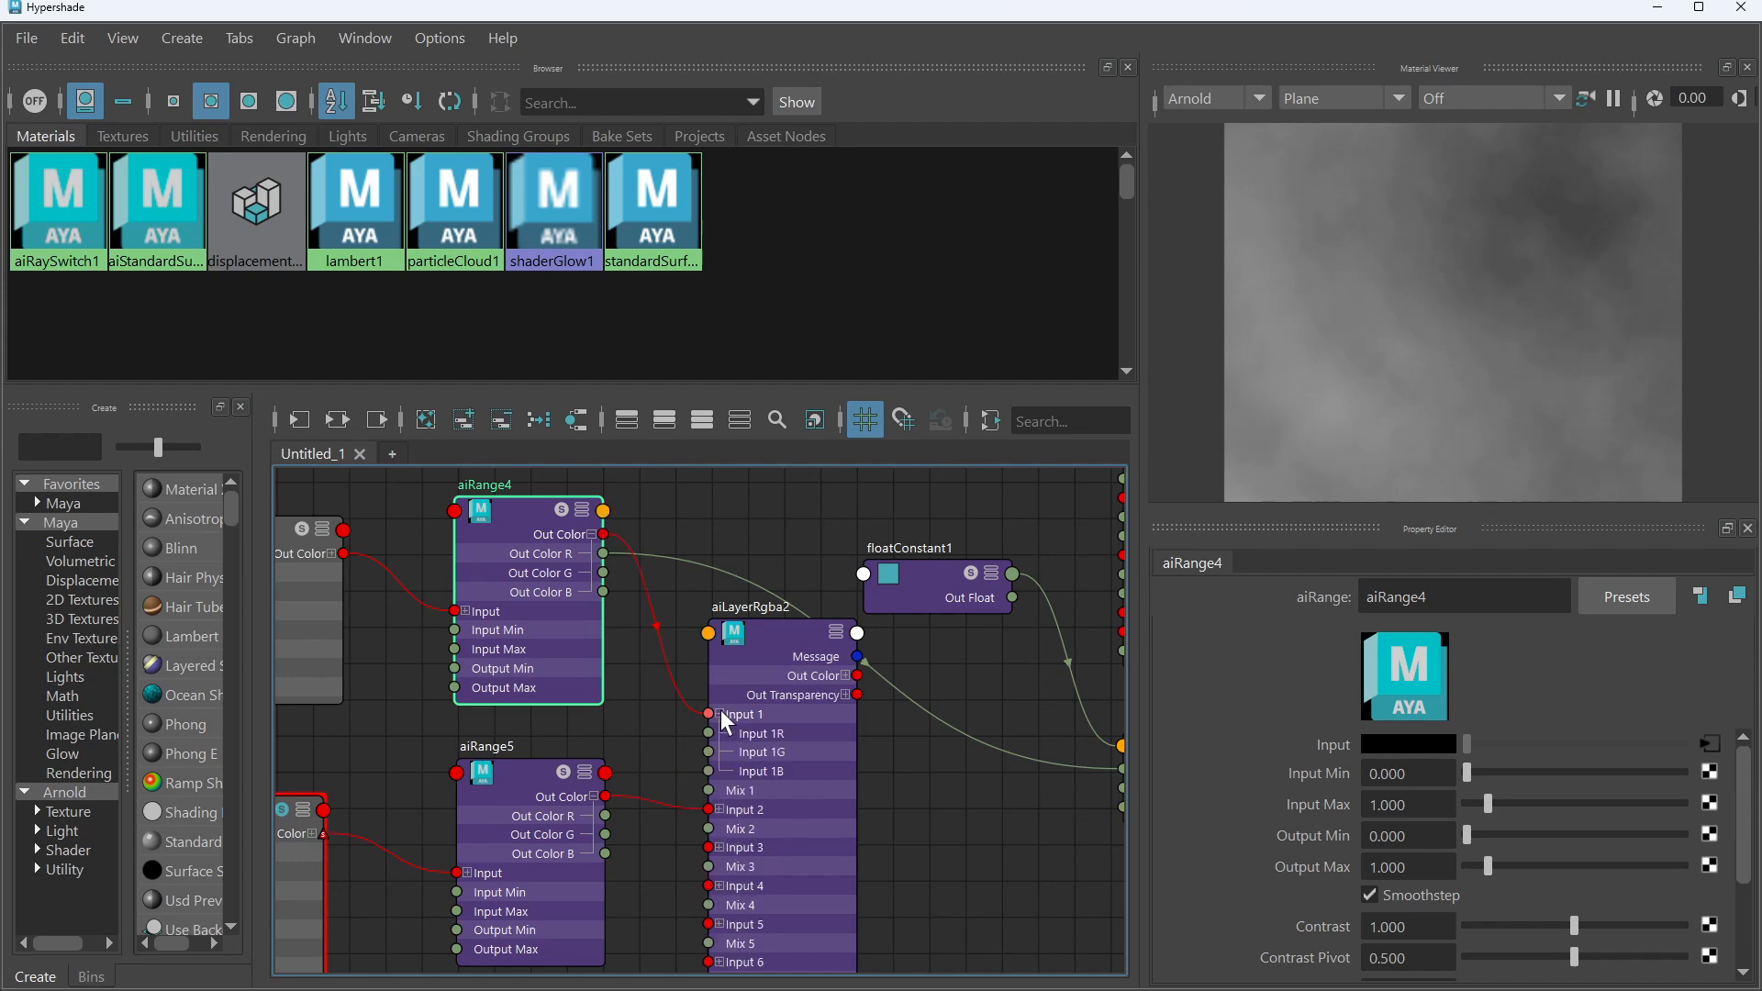
click(721, 714)
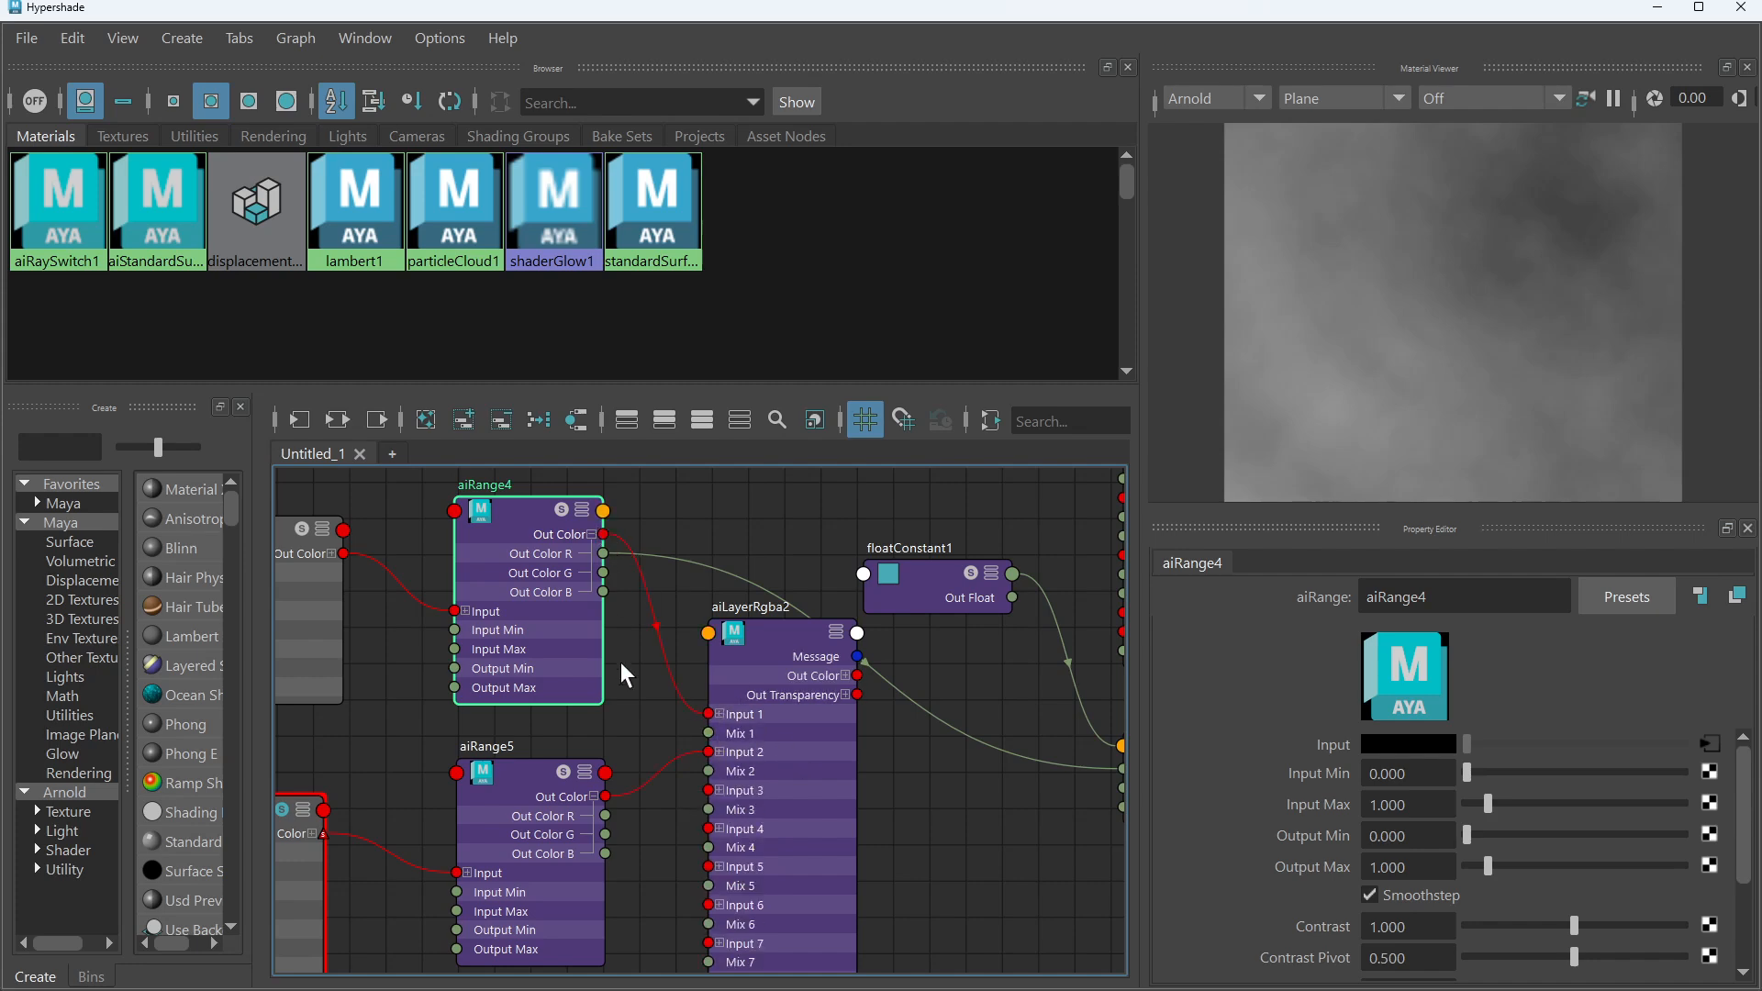
Expand aiLayerRgba2's Out Color into its R, G and B channels and shift the node slightly closer to the range nodes
alt+middle_drag(918, 782, 808, 742)
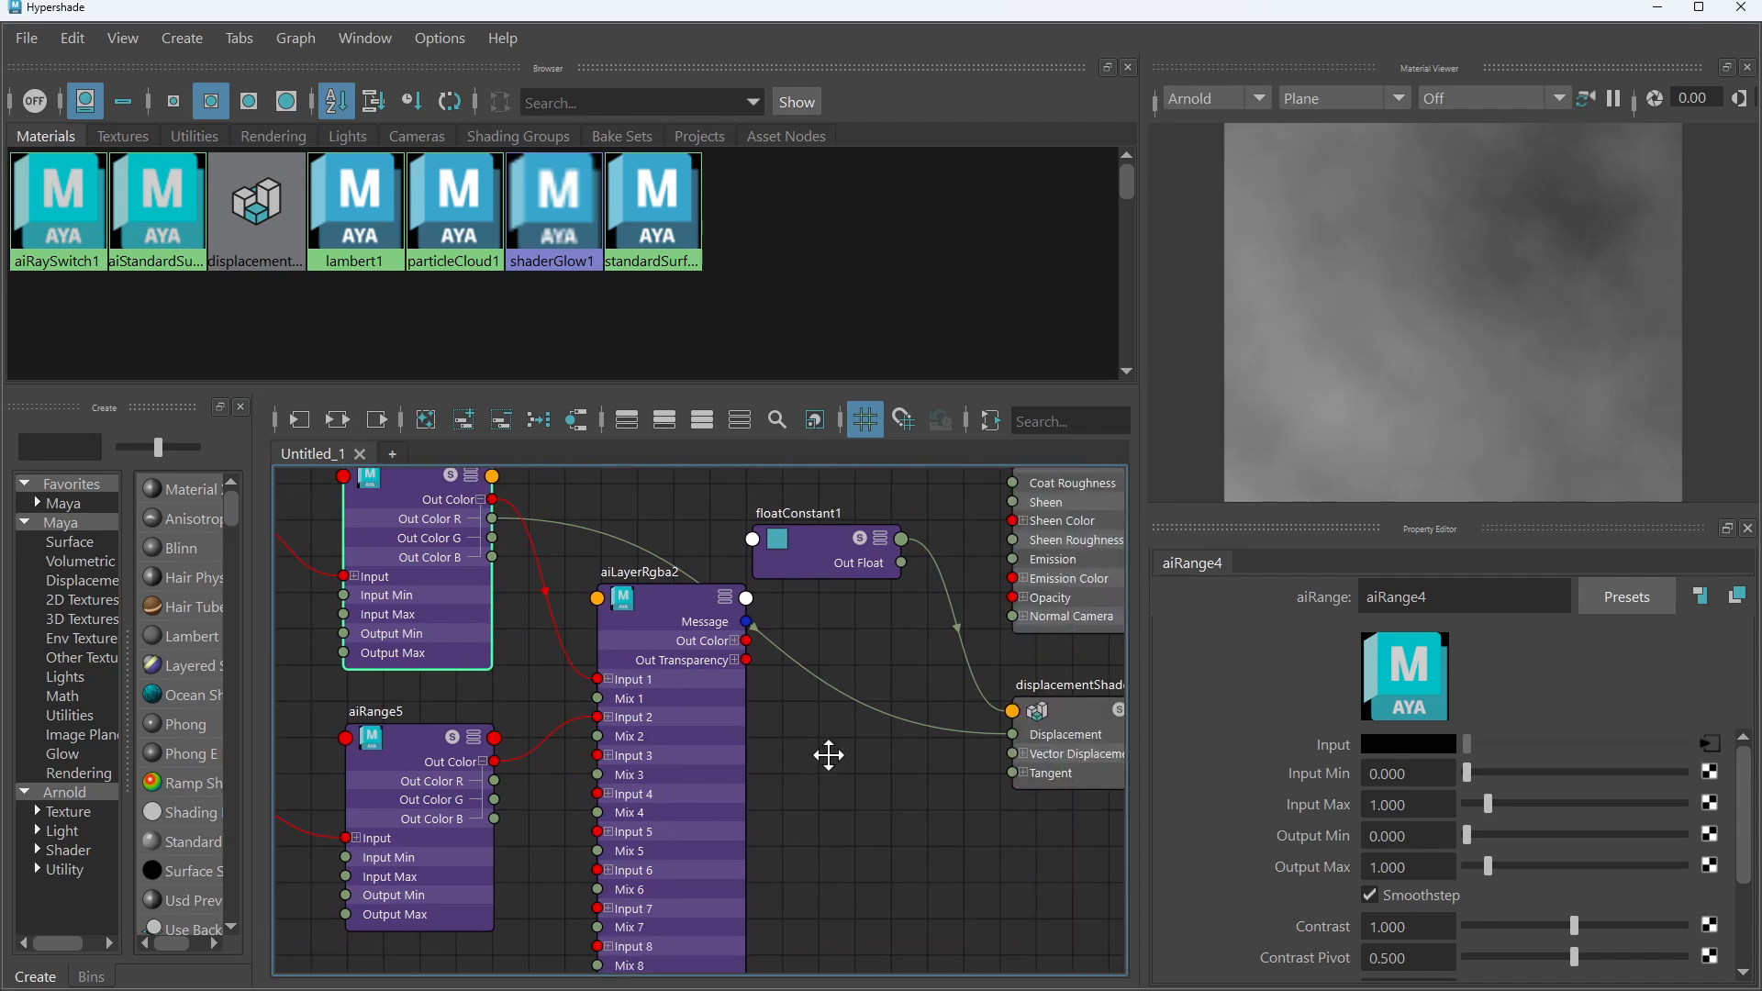
click(735, 636)
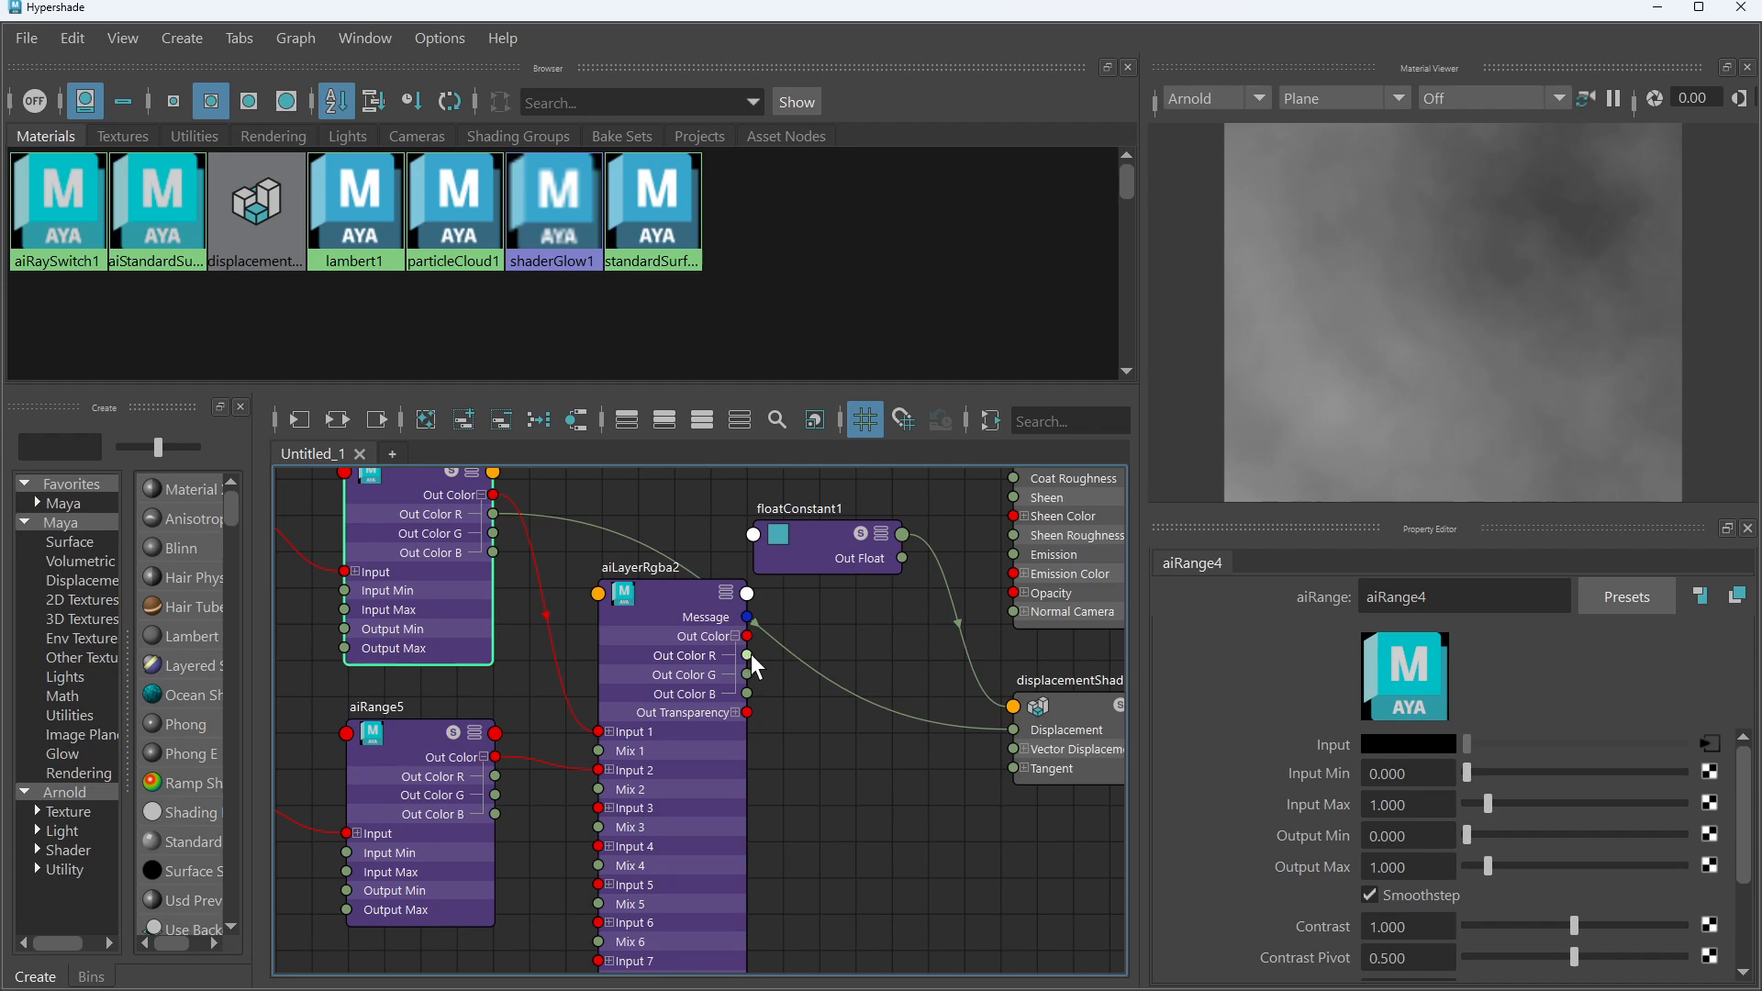
alt+middle_drag(869, 673, 581, 617)
click(581, 617)
alt+middle_drag(707, 680, 761, 688)
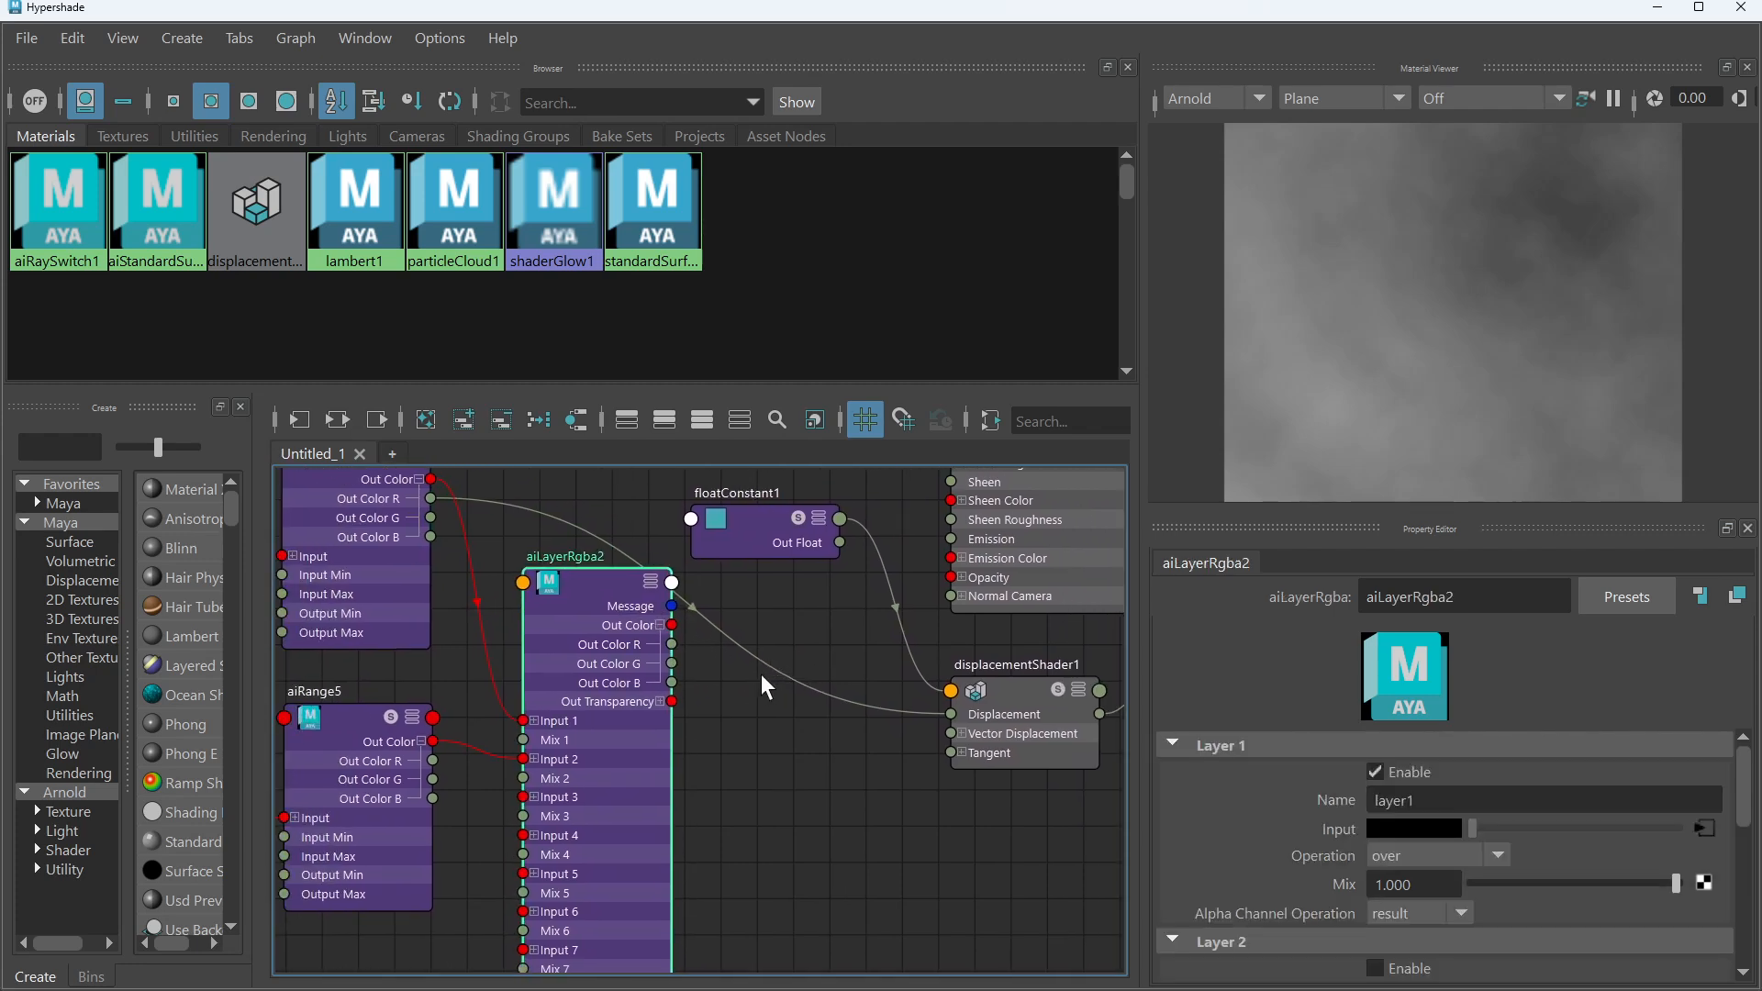
click(754, 679)
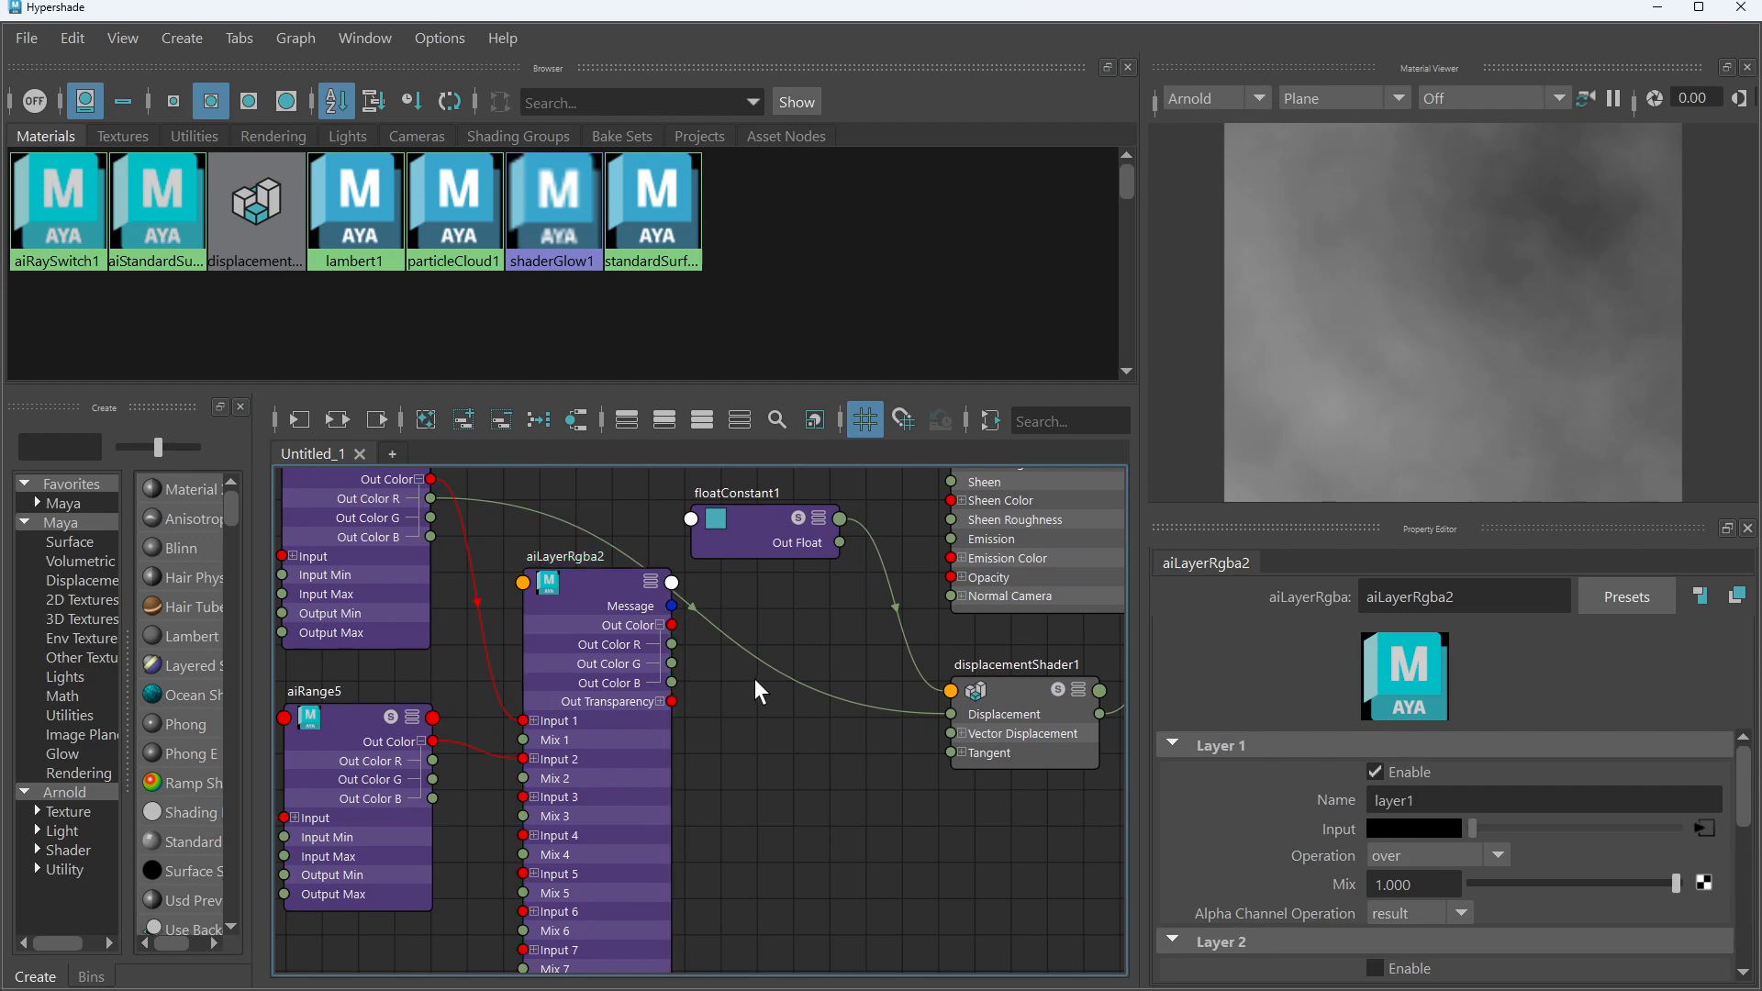
click(592, 593)
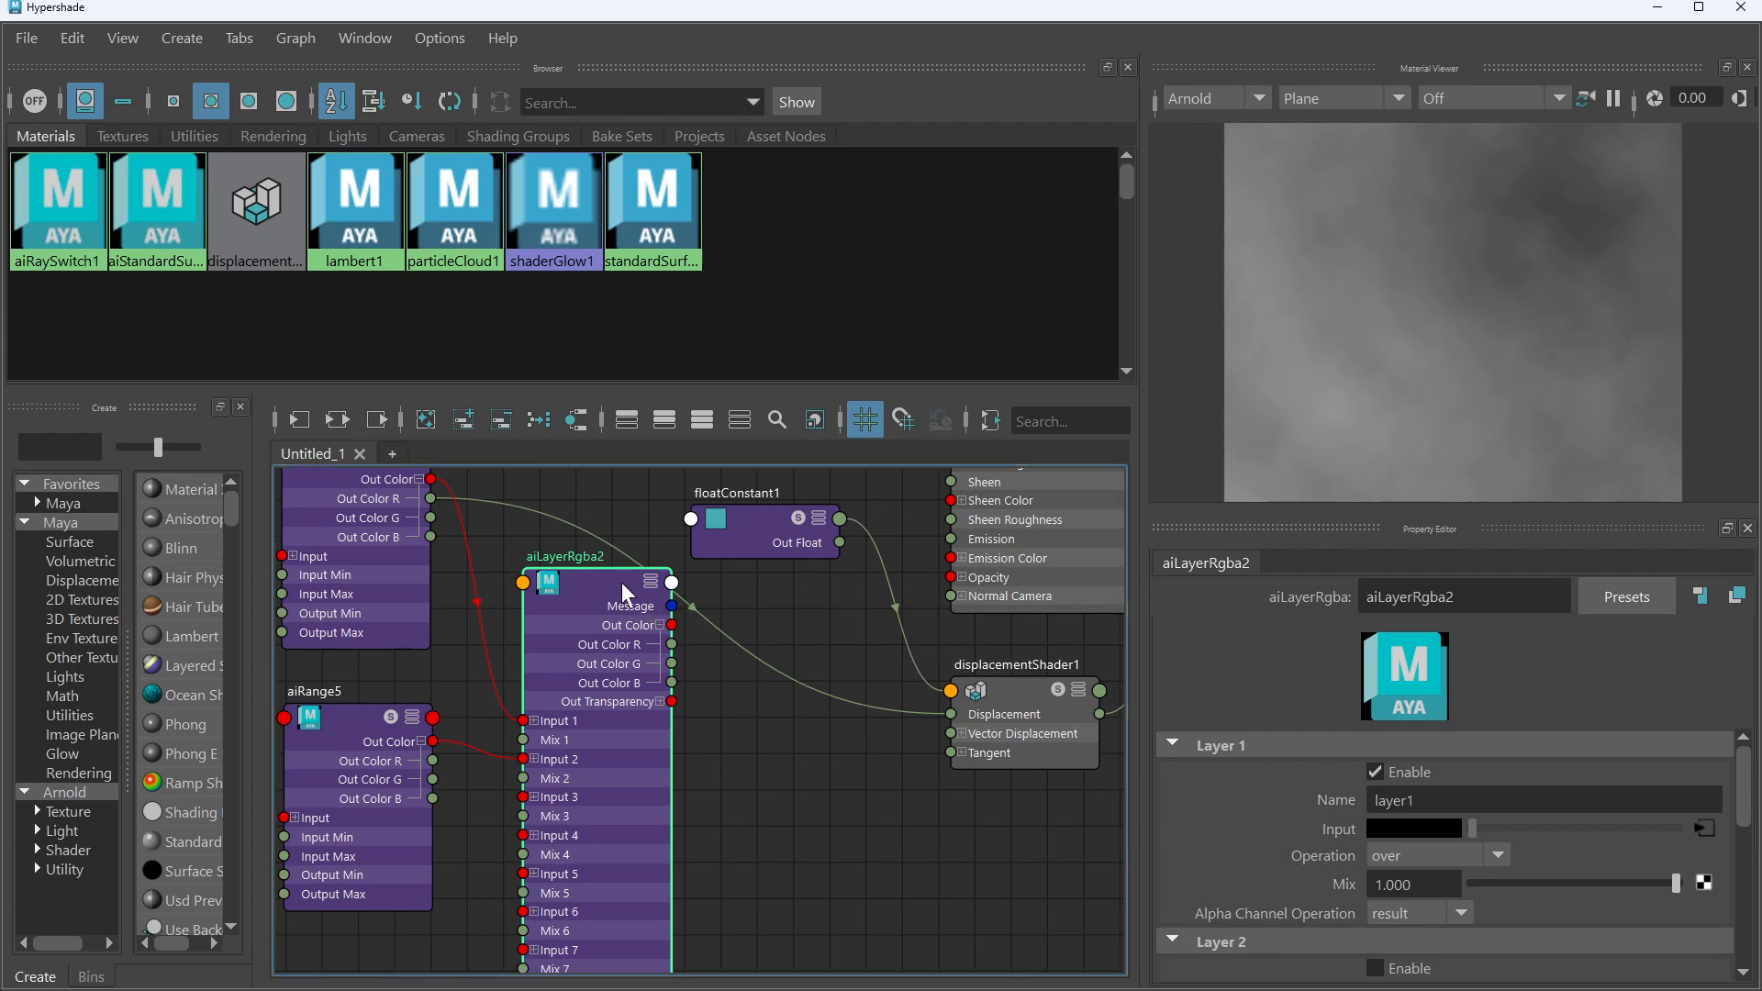
alt+middle_drag(593, 529, 657, 590)
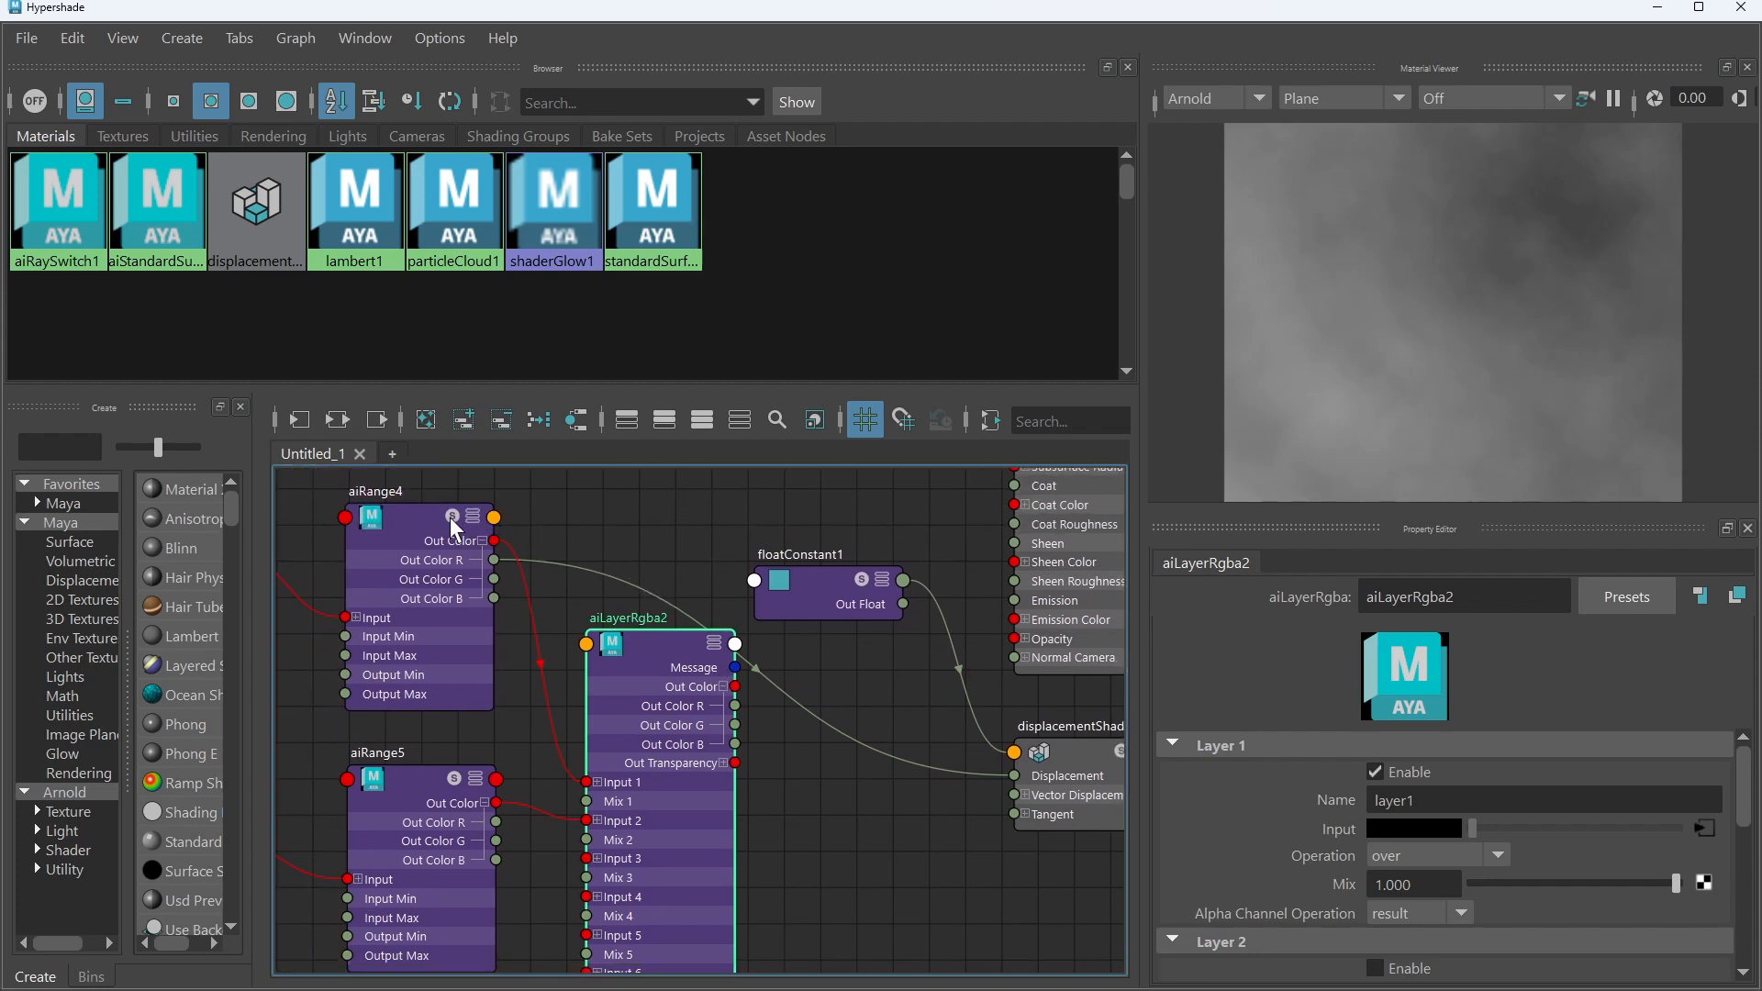
alt+middle_drag(516, 672, 783, 695)
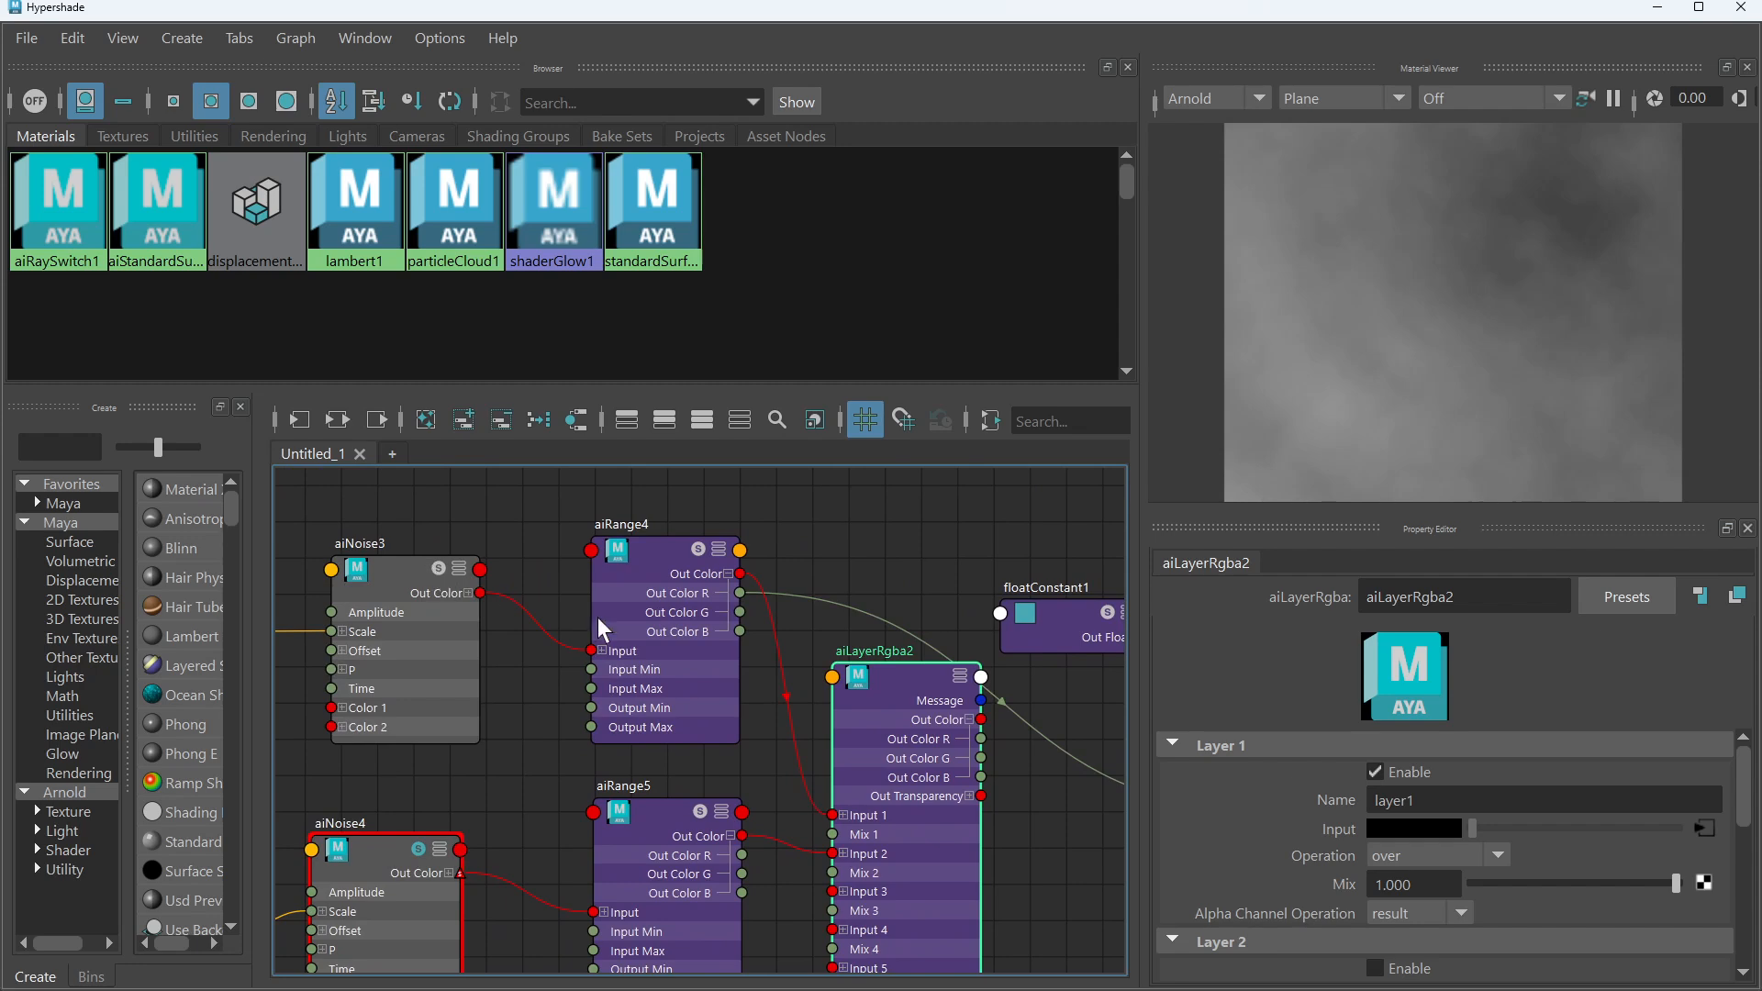
alt+middle_drag(885, 582, 735, 555)
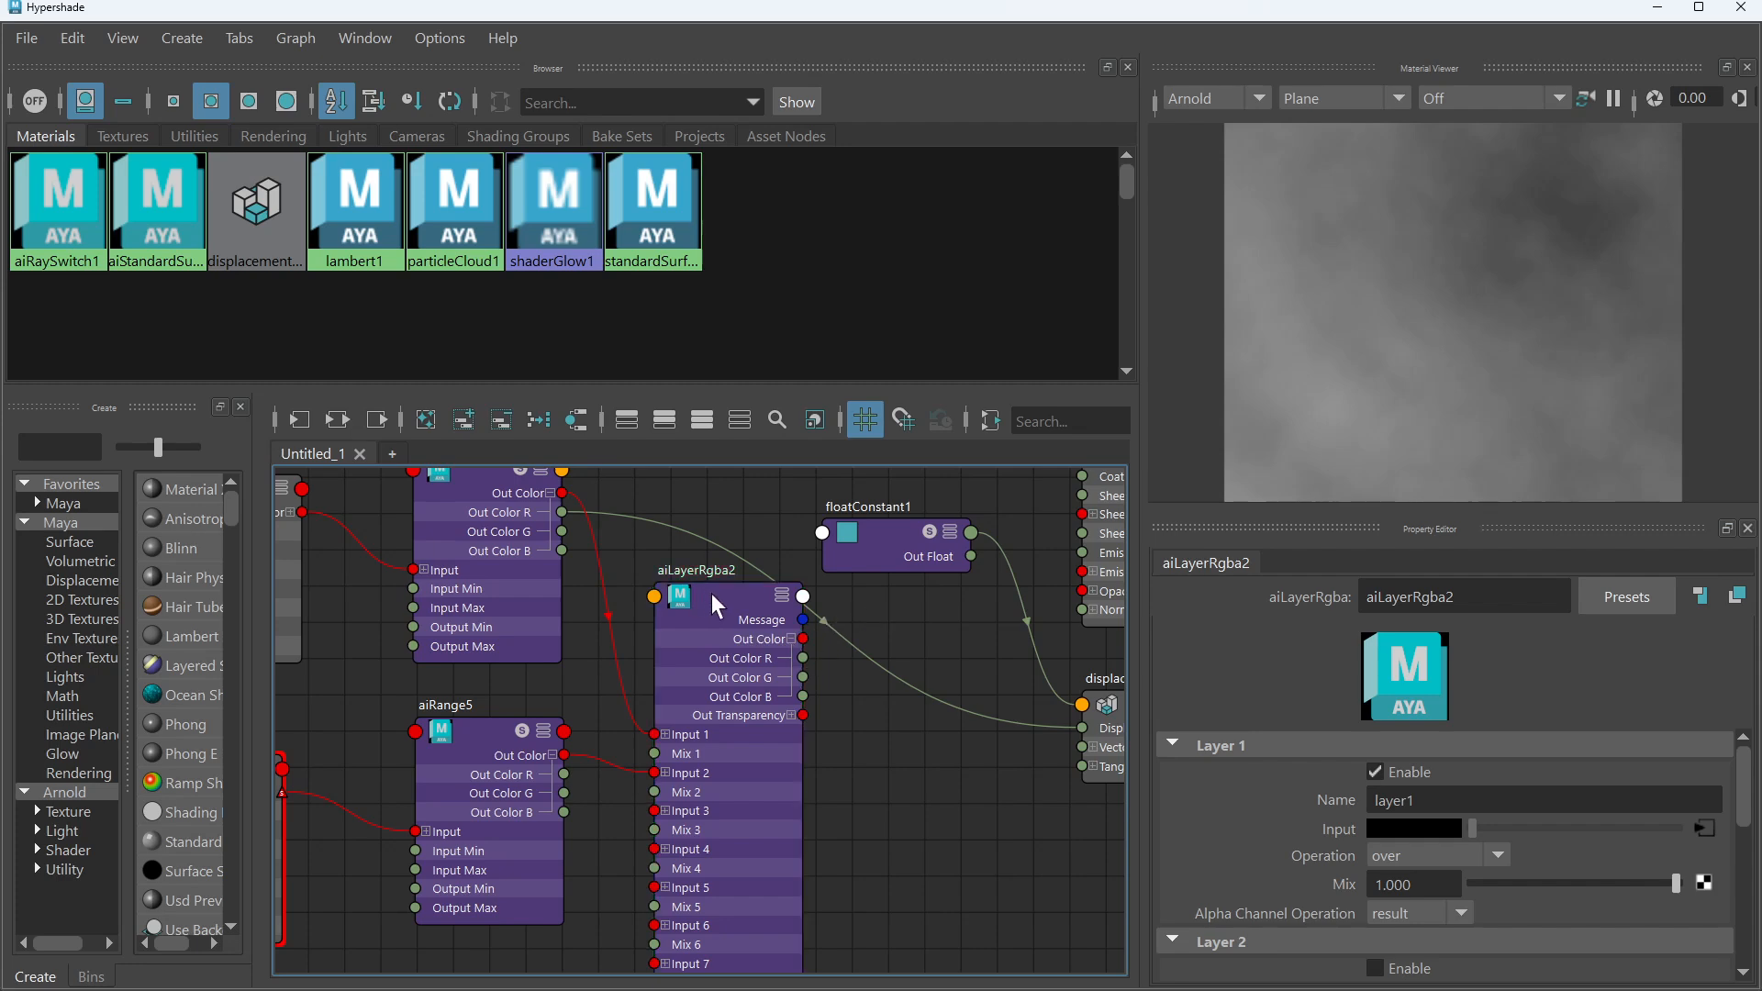
drag(712, 593, 697, 586)
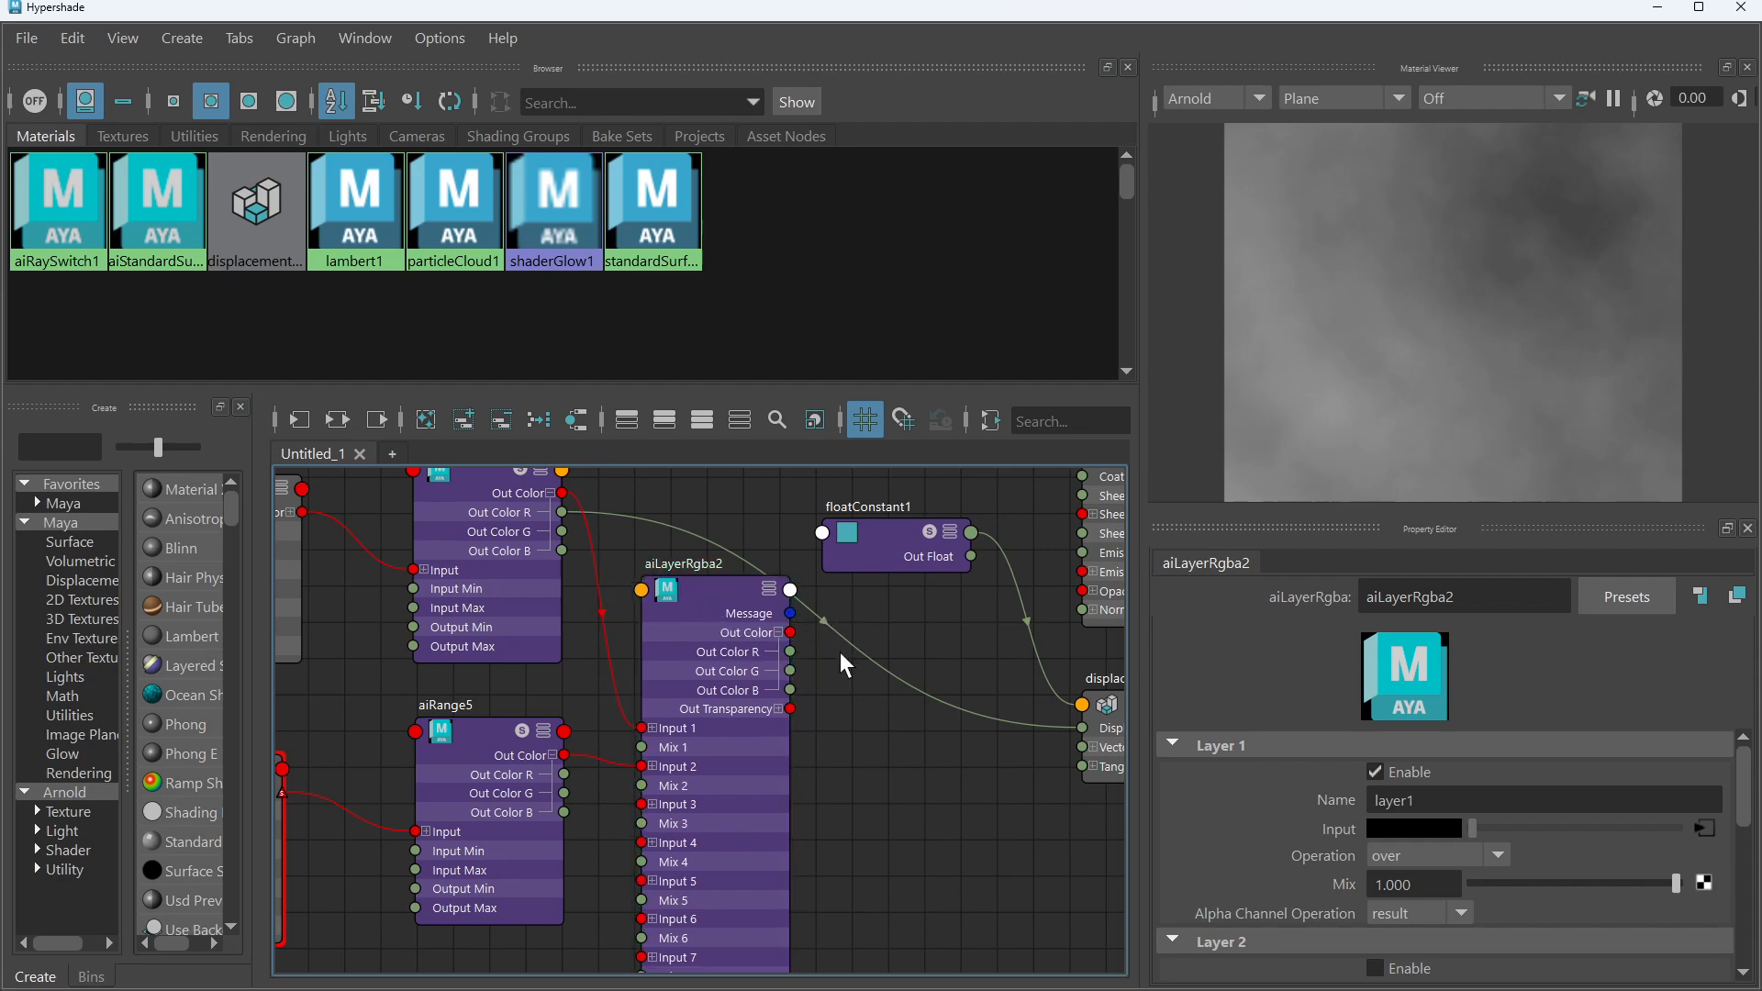
Create an aiRange node between aiLayerRgba2 and displacementShader1, and connect aiLayerRgba2's Out Color to its Input
key(Tab)
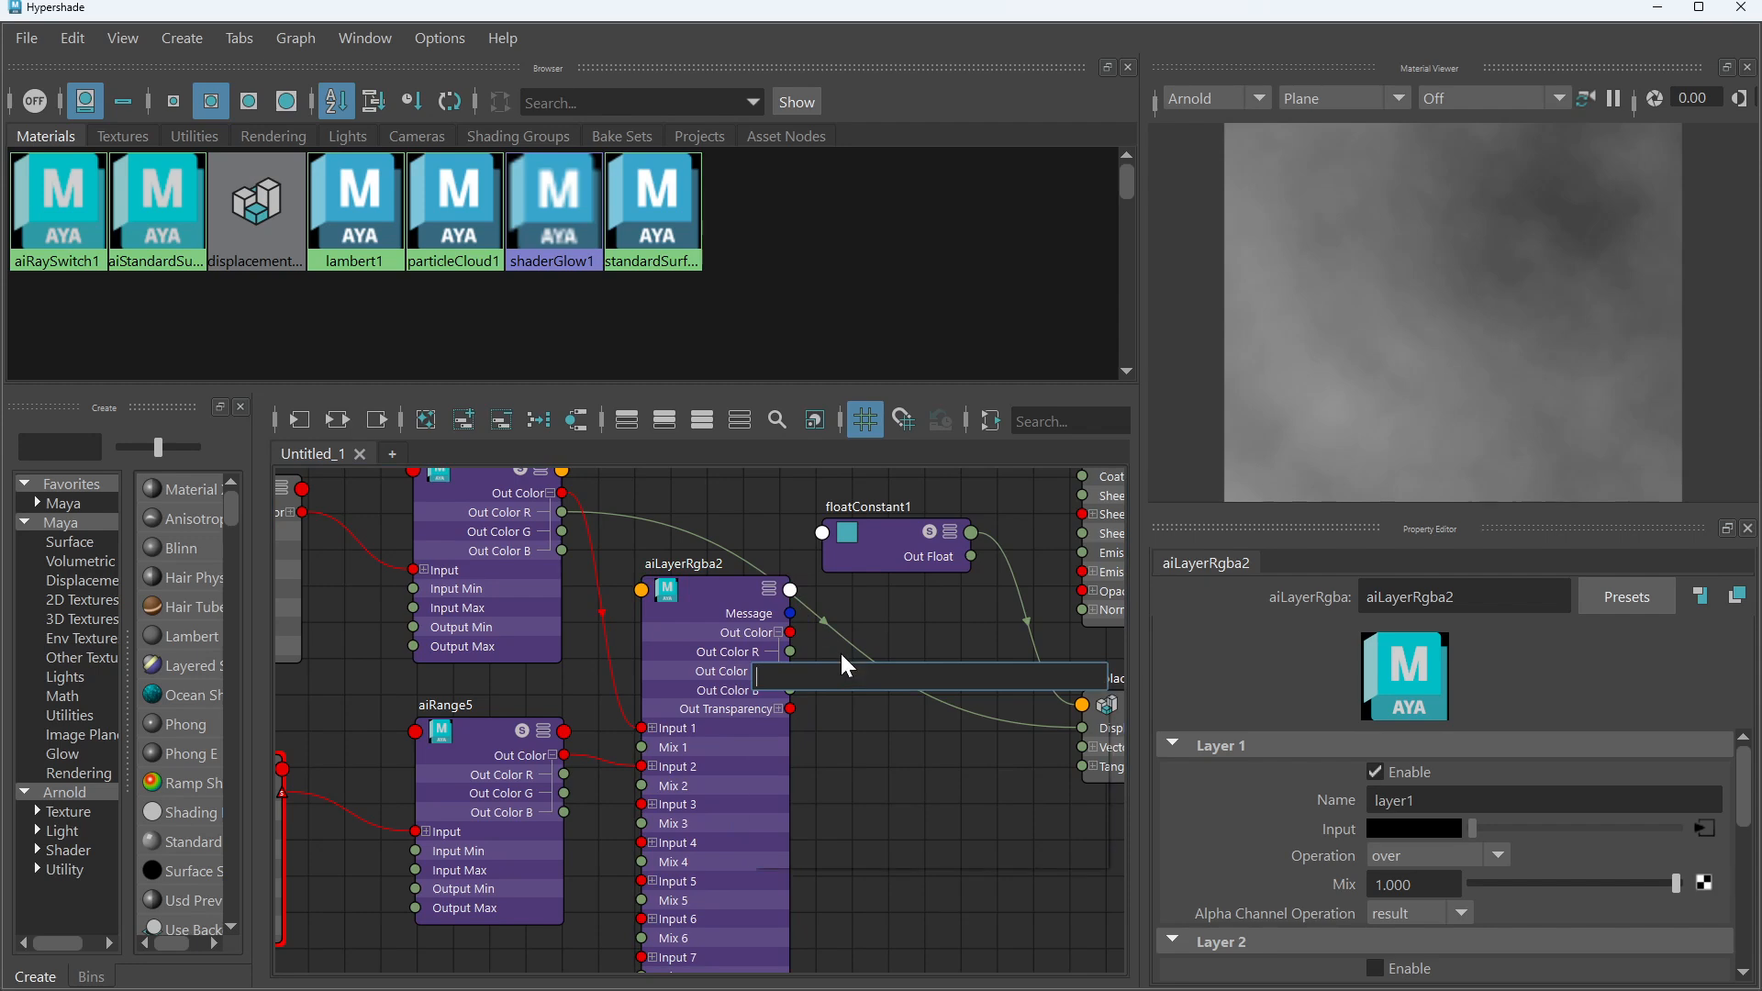
text(range)
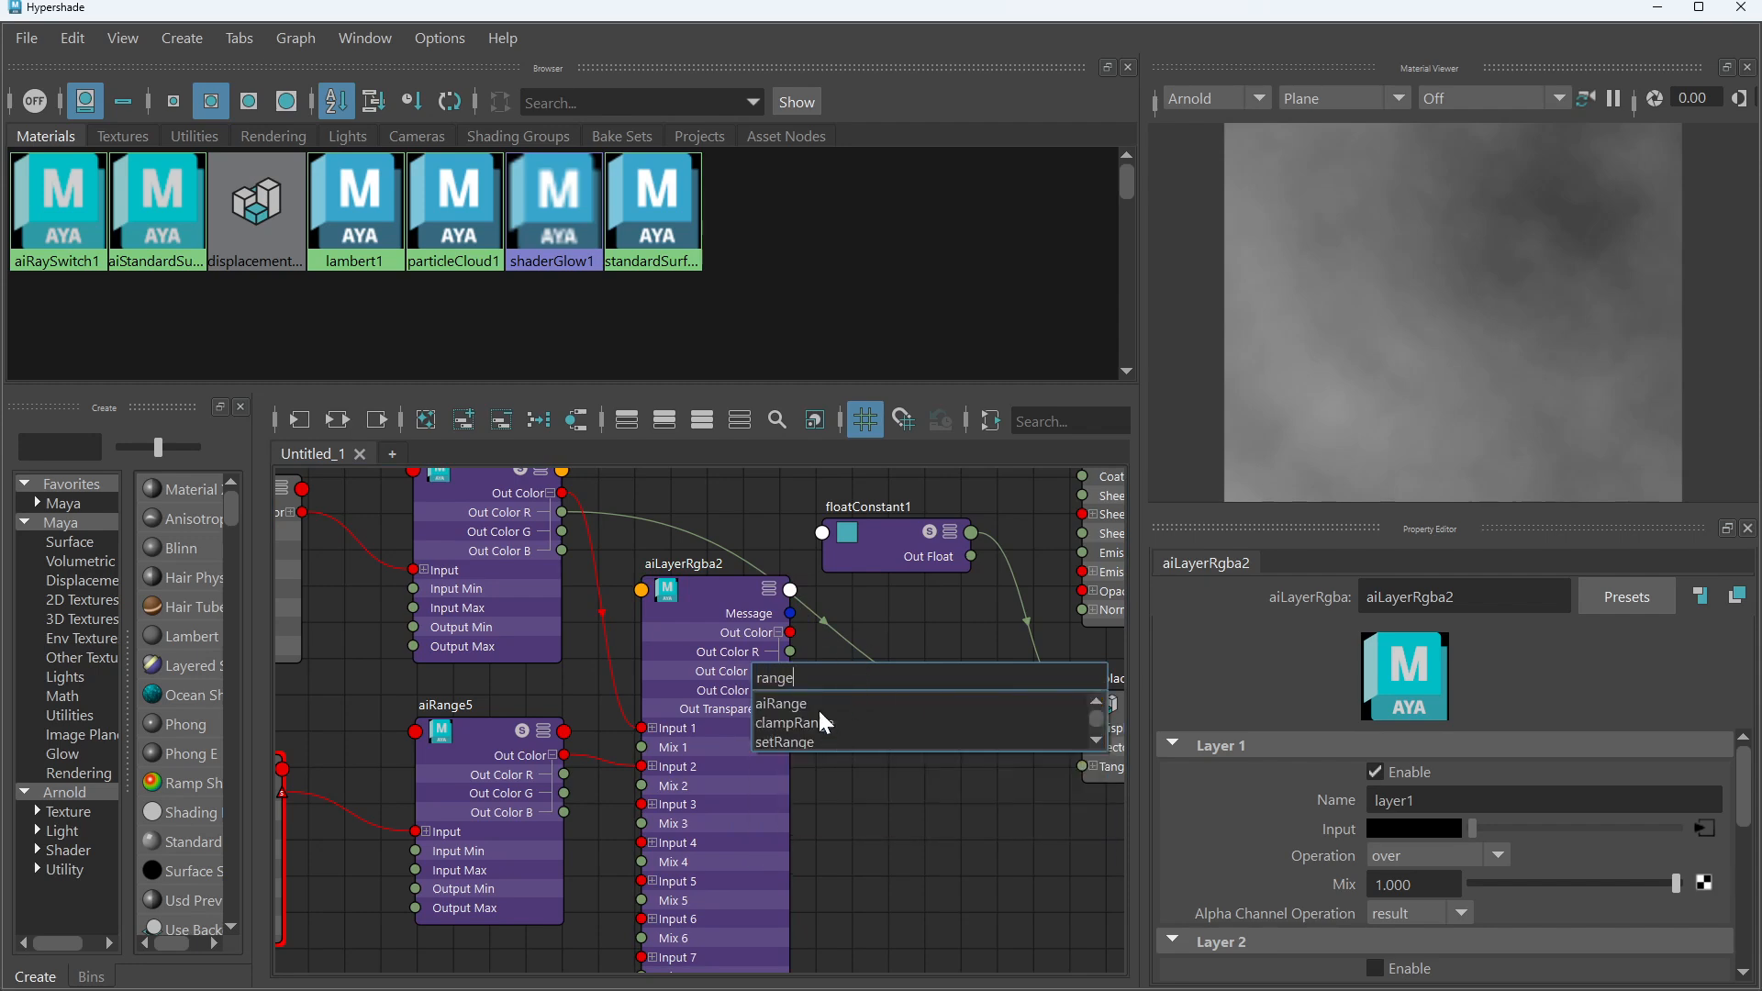
click(815, 704)
drag(839, 694, 903, 687)
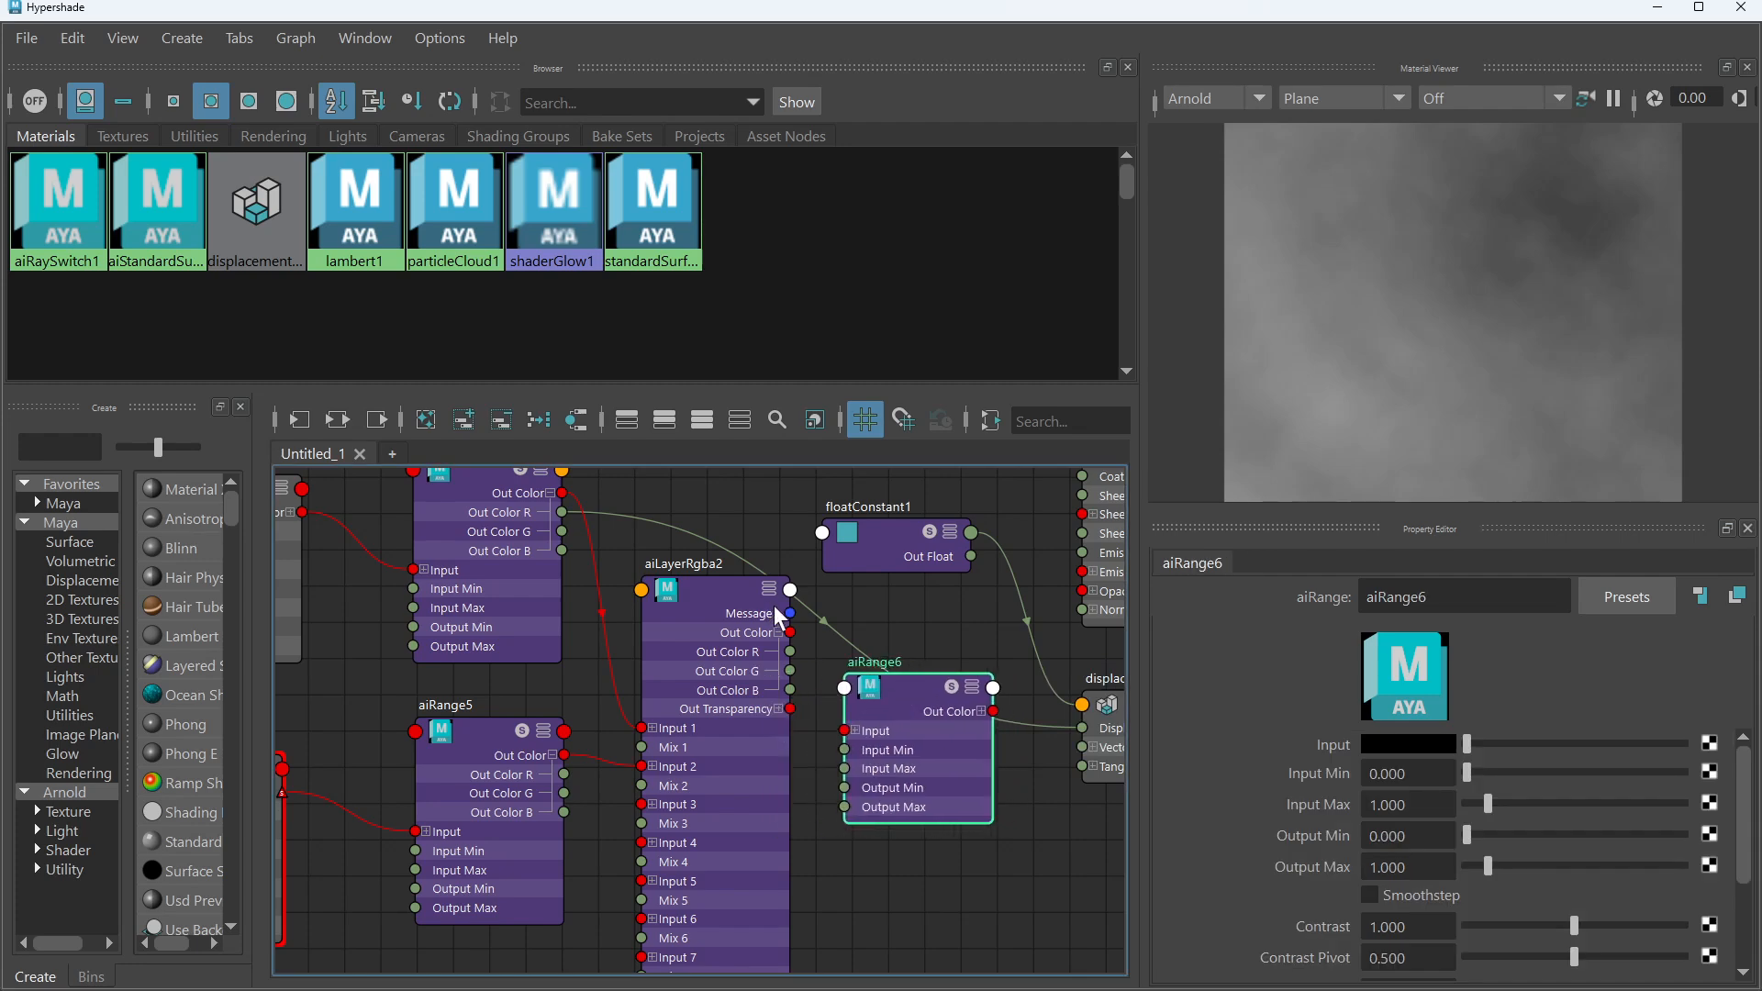
drag(790, 633, 846, 731)
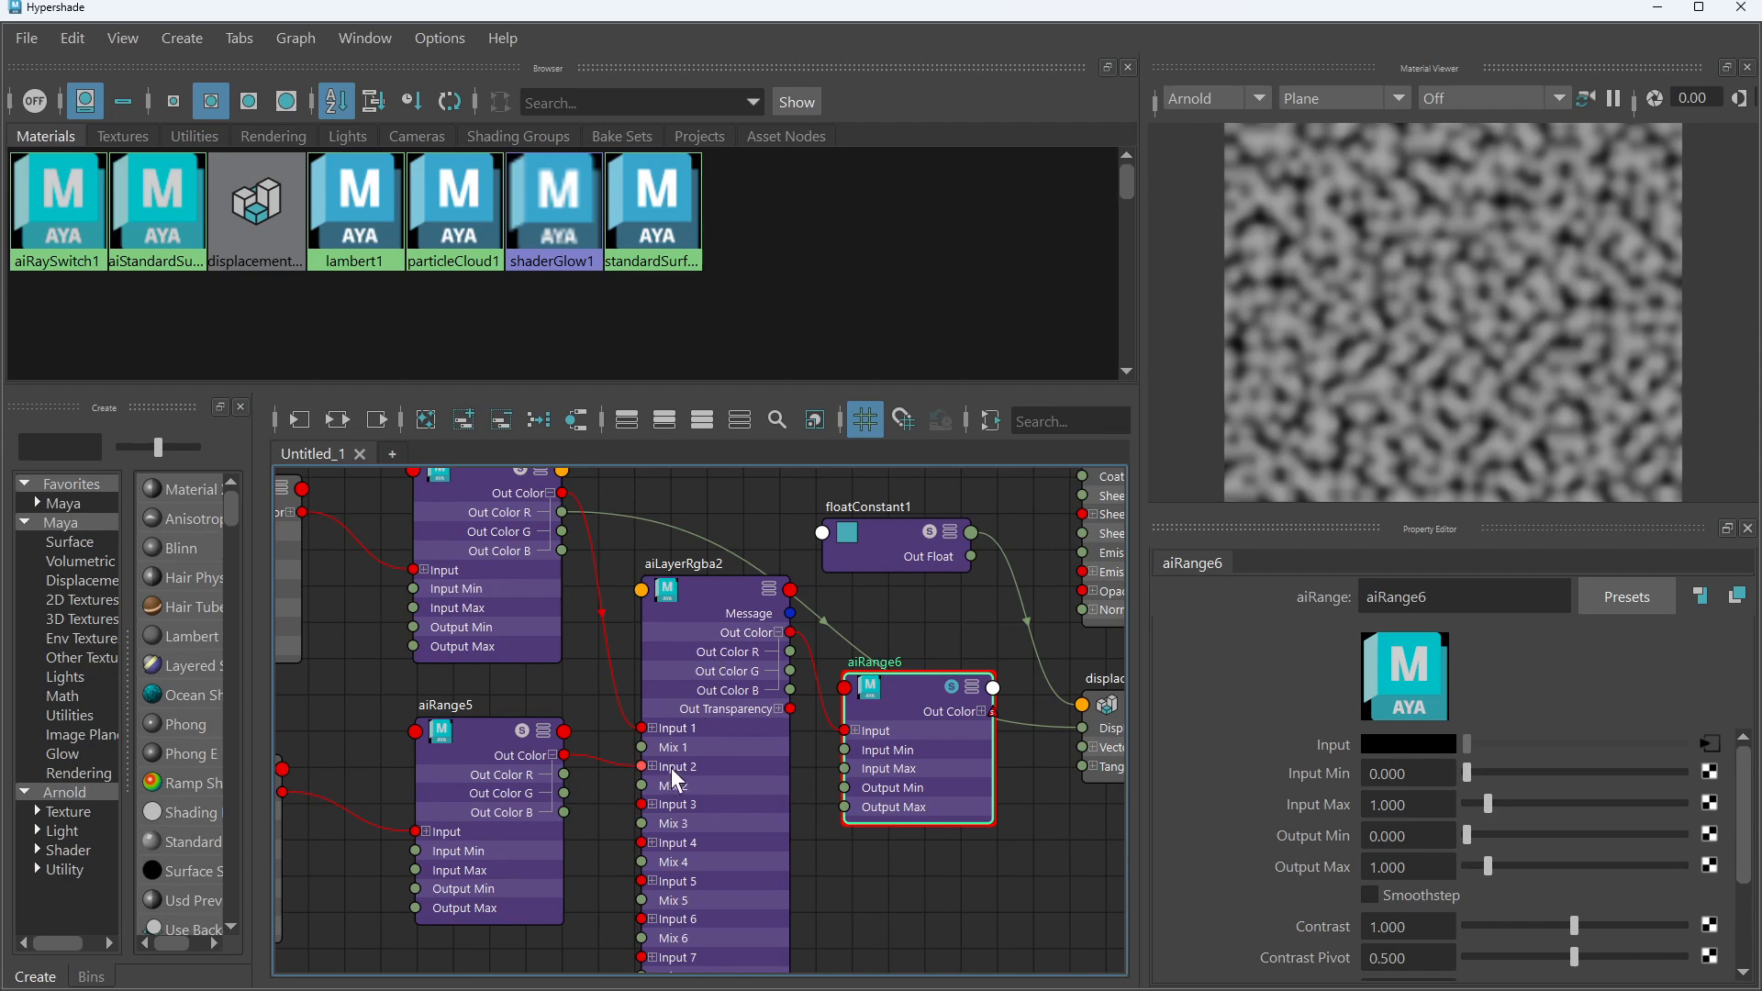
Preview the outputs of aiRange5, aiRange4 and aiRange6 in turn to compare them
click(522, 732)
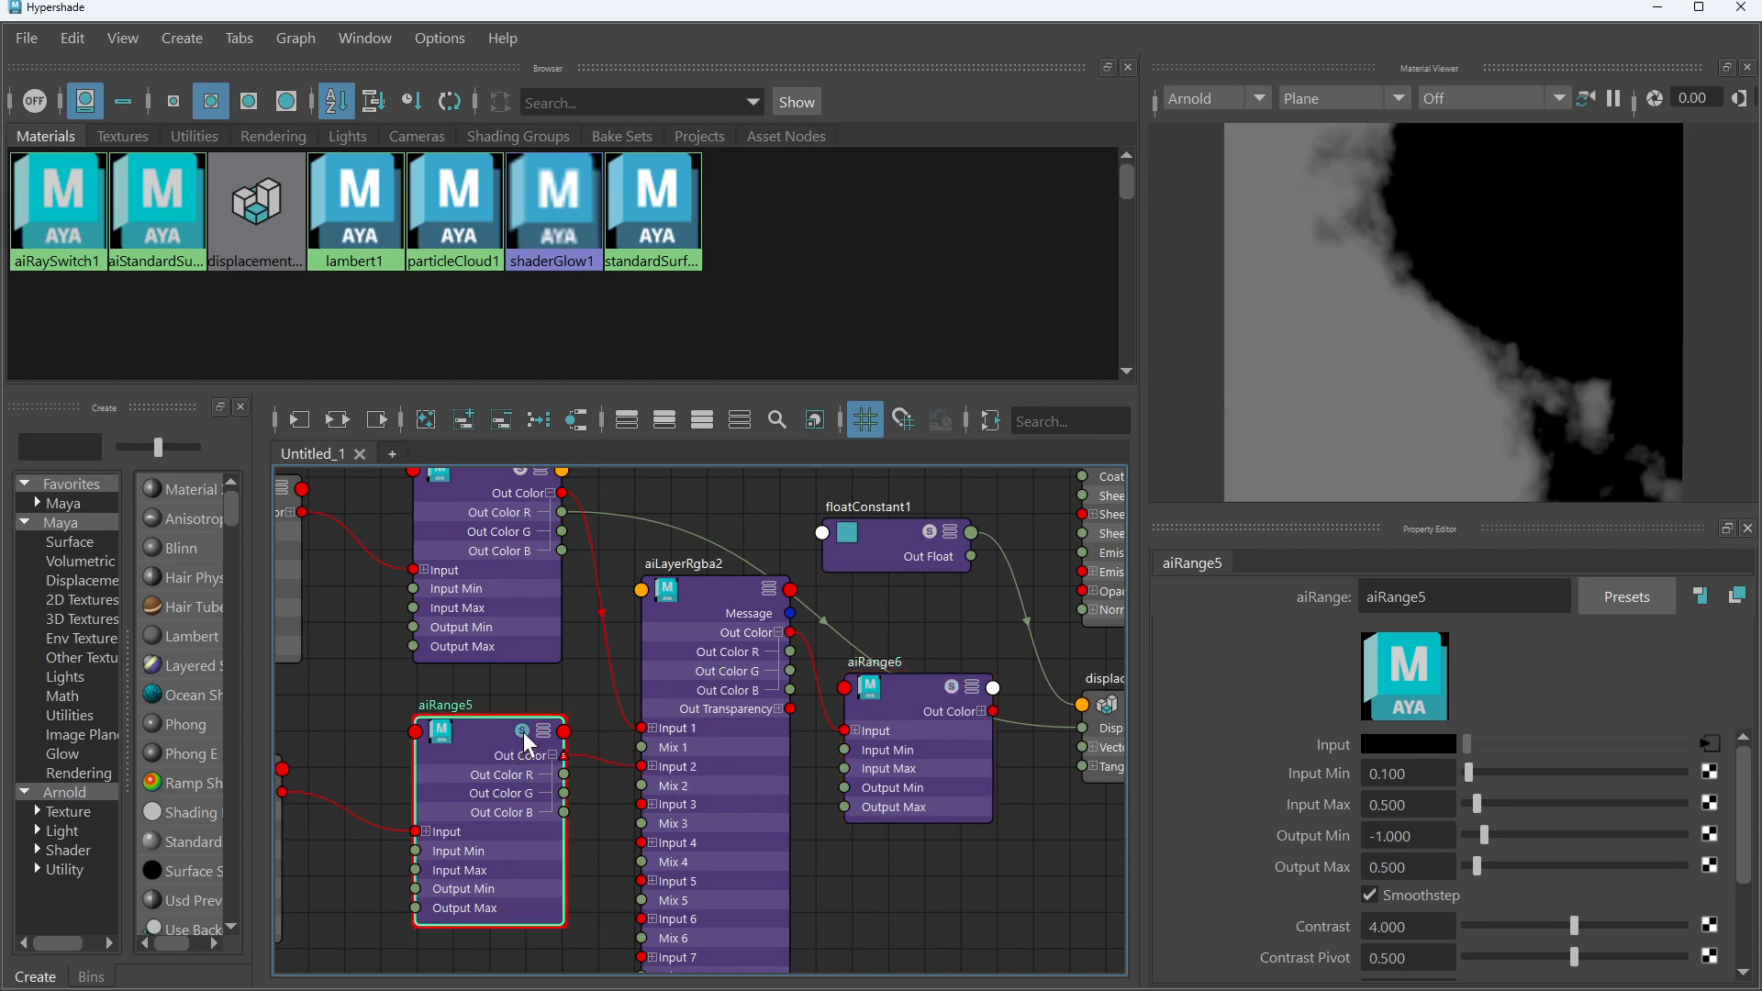
click(520, 475)
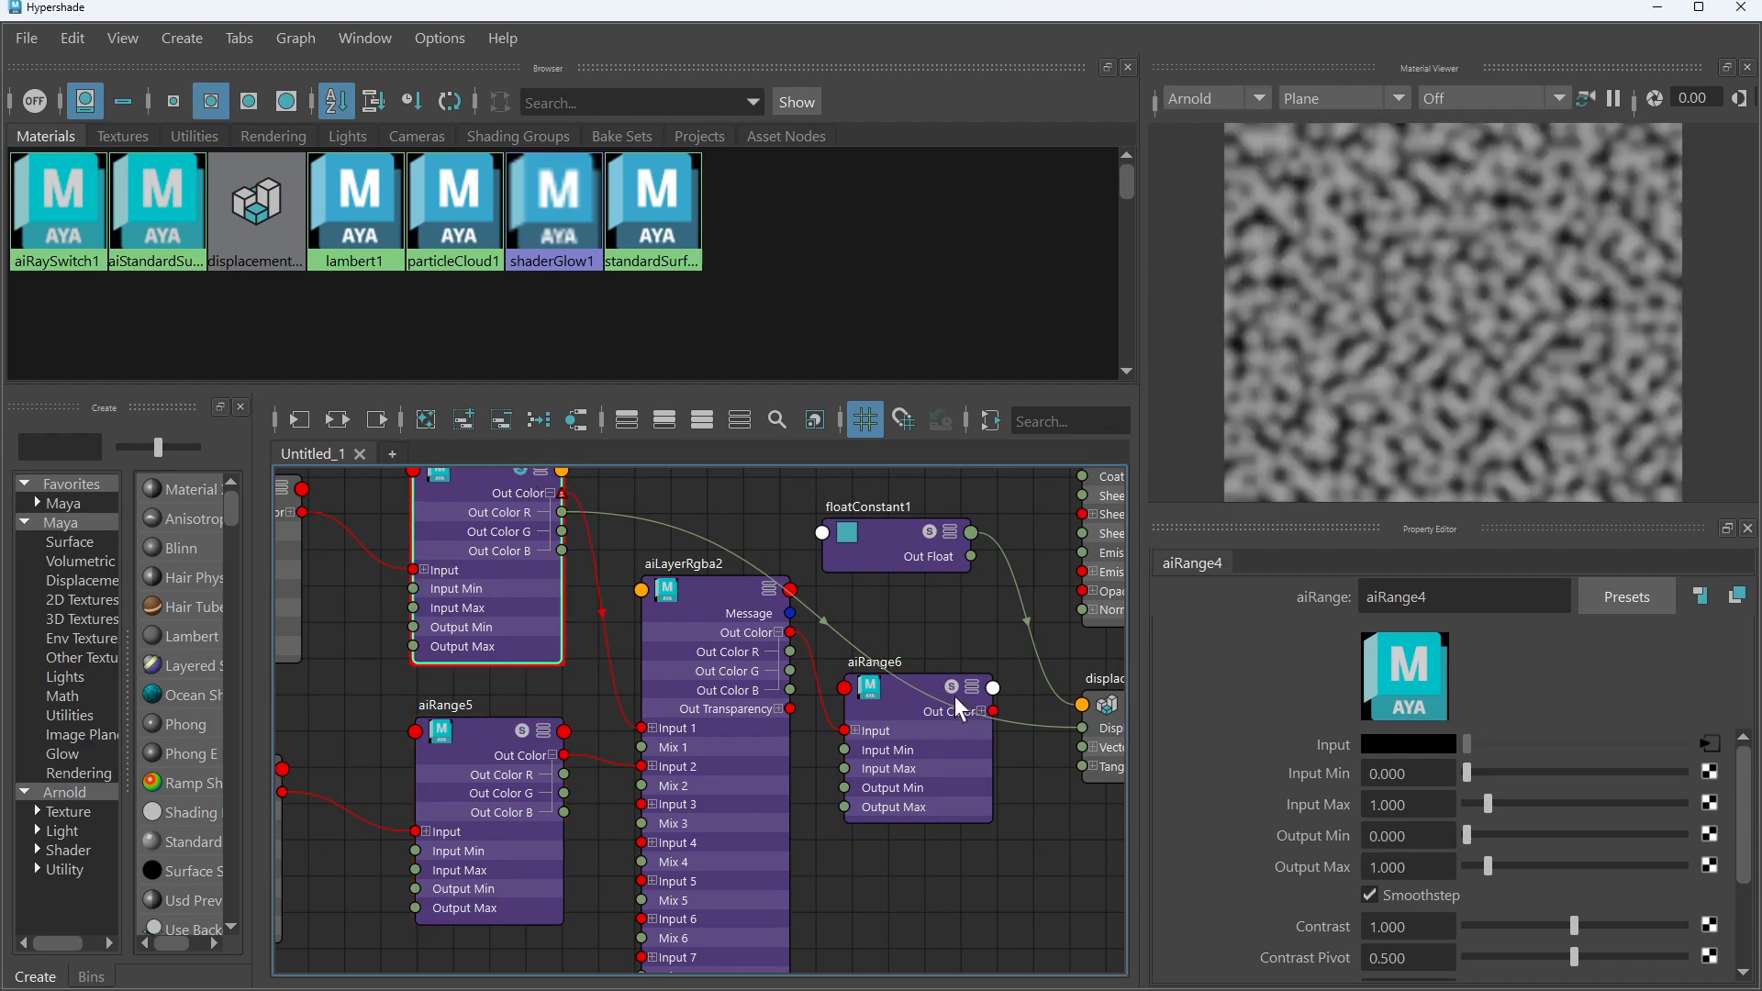
click(951, 683)
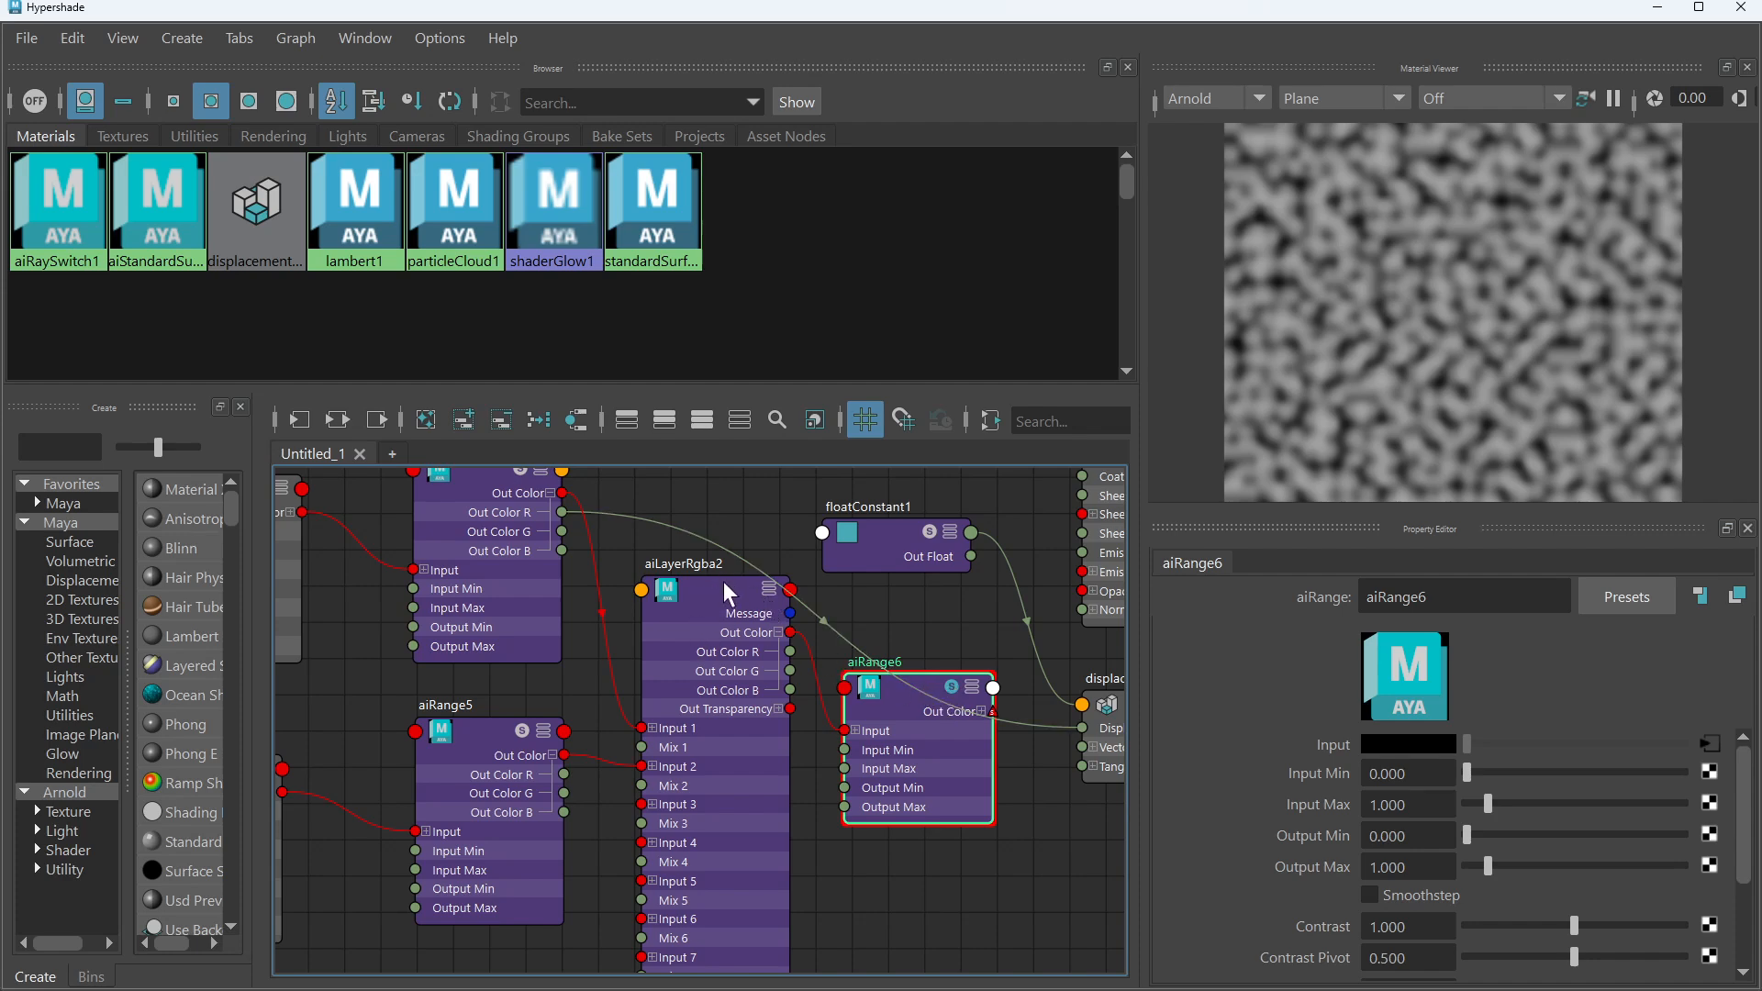
Enlarge the property area for aiLayerRgba2 and enable its Layer 2
drag(723, 582, 729, 587)
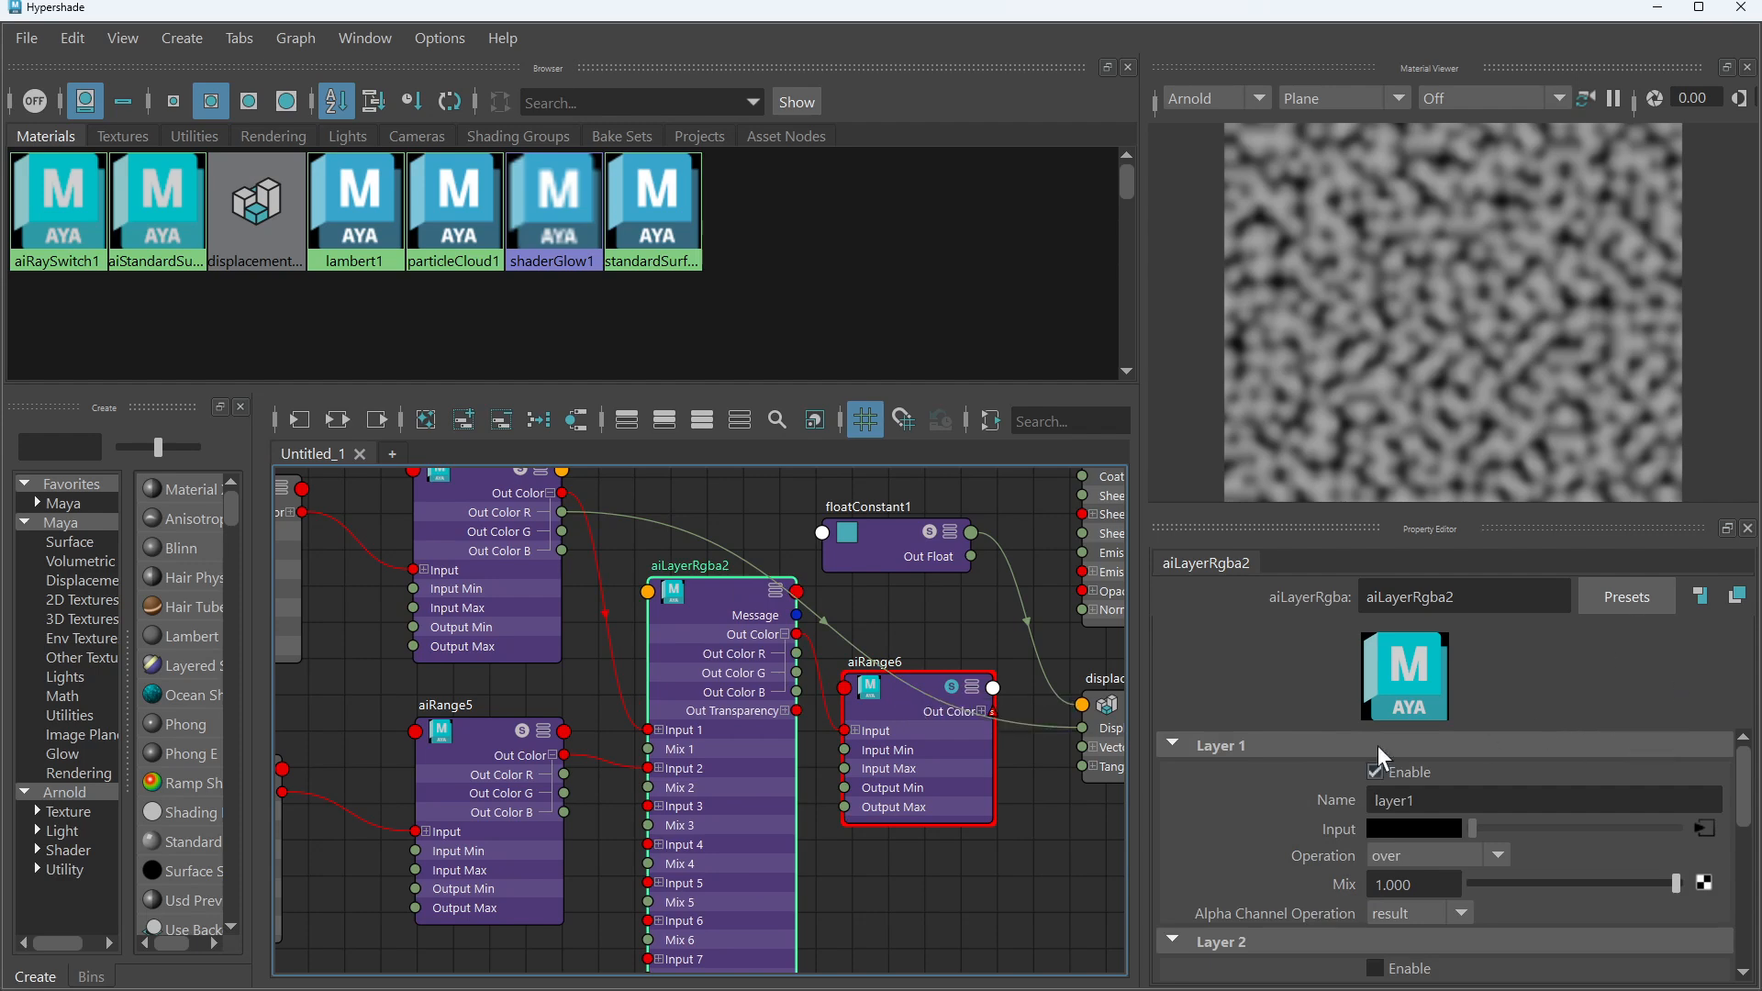
drag(1408, 508, 1393, 280)
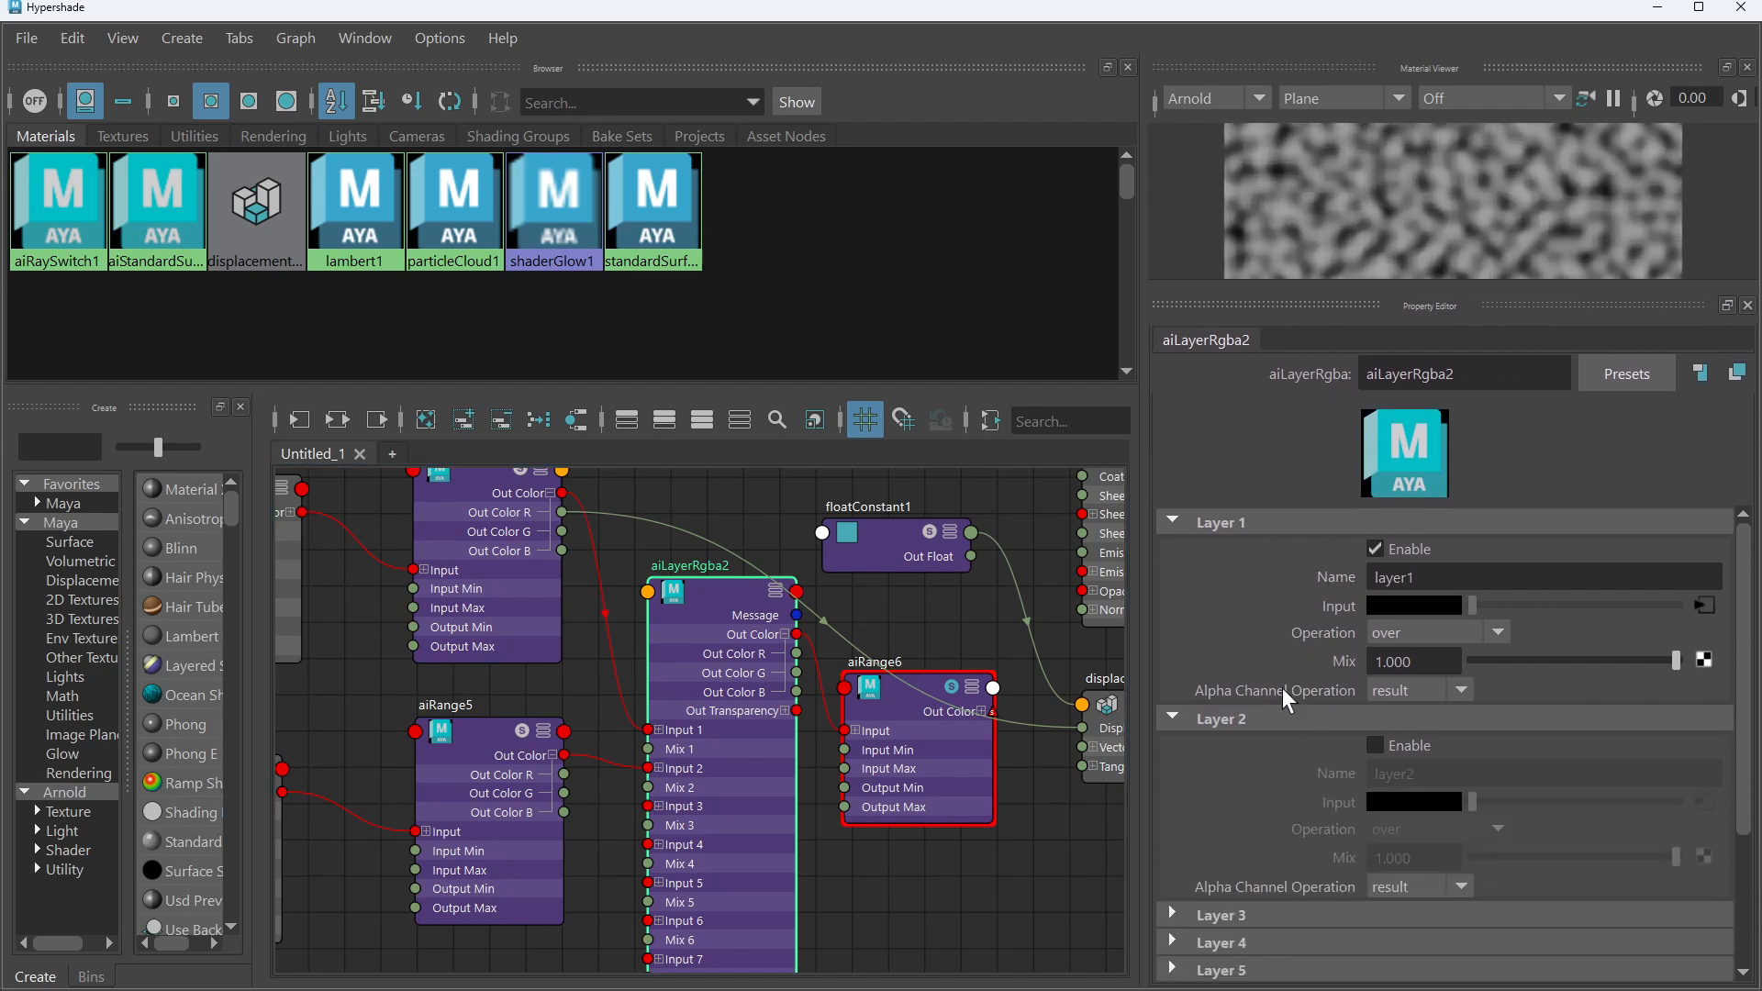
click(1375, 745)
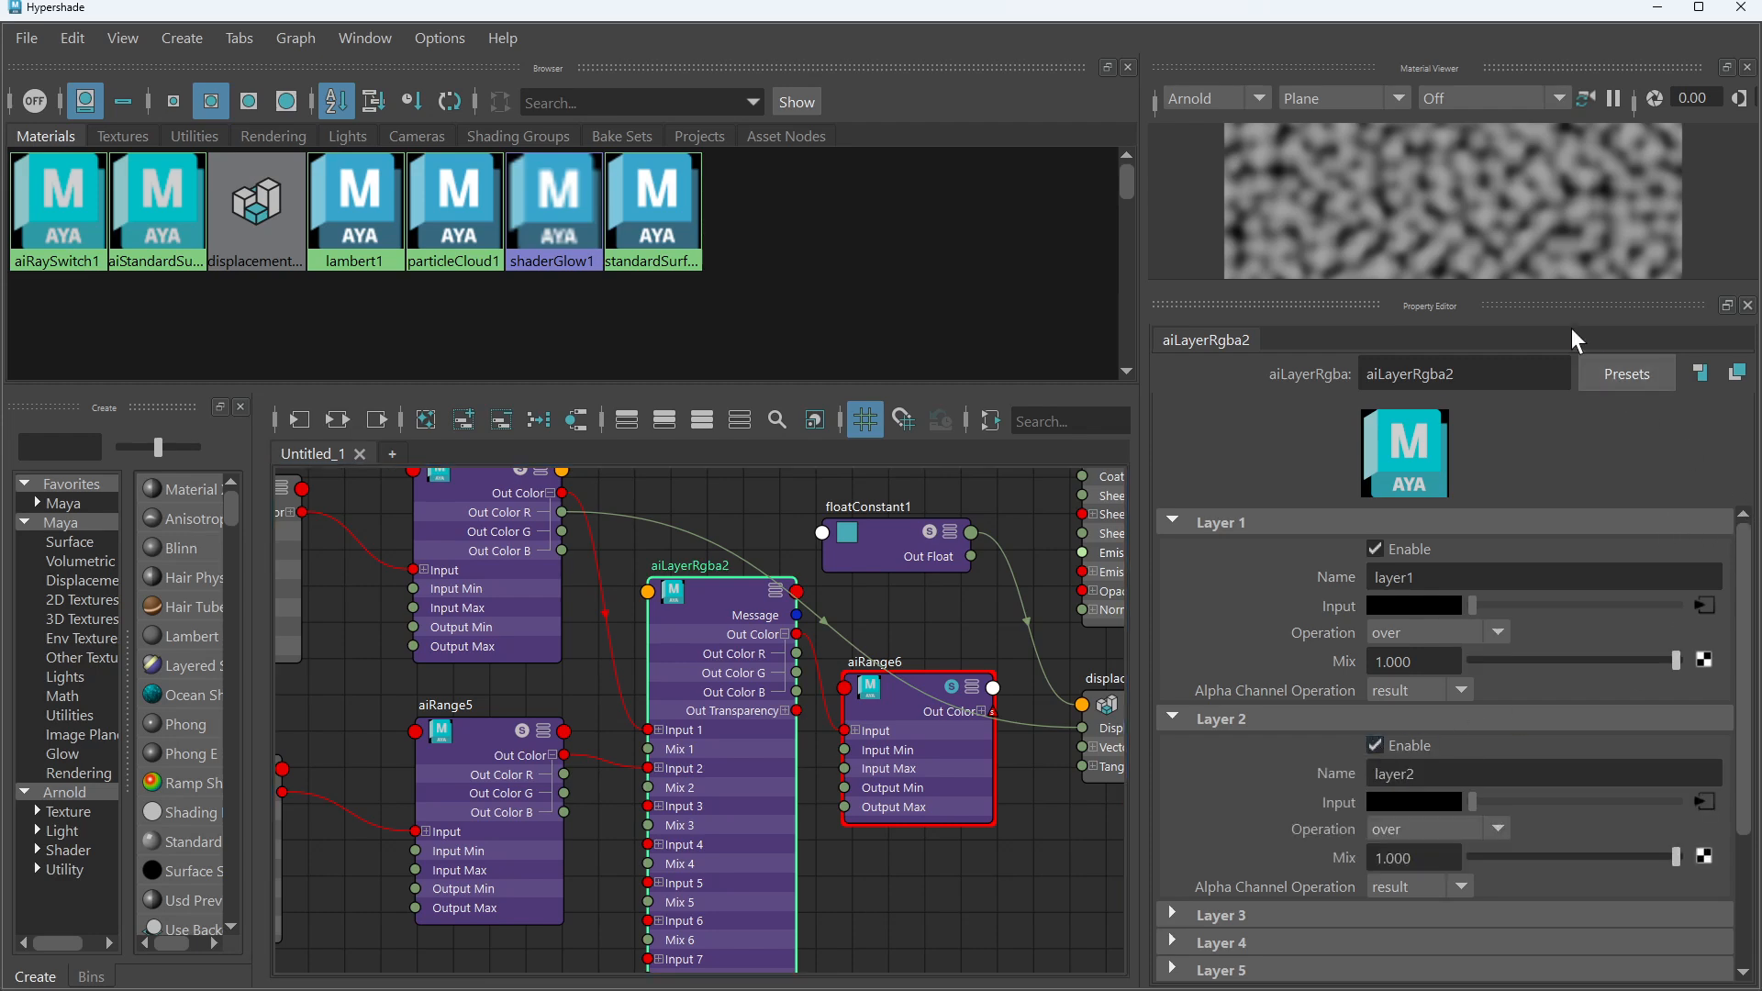
Enlarge the material preview and compare the layered result with Layer 1 of aiLayerRgba2 disabled and re-enabled
drag(1505, 308, 1506, 391)
click(1375, 632)
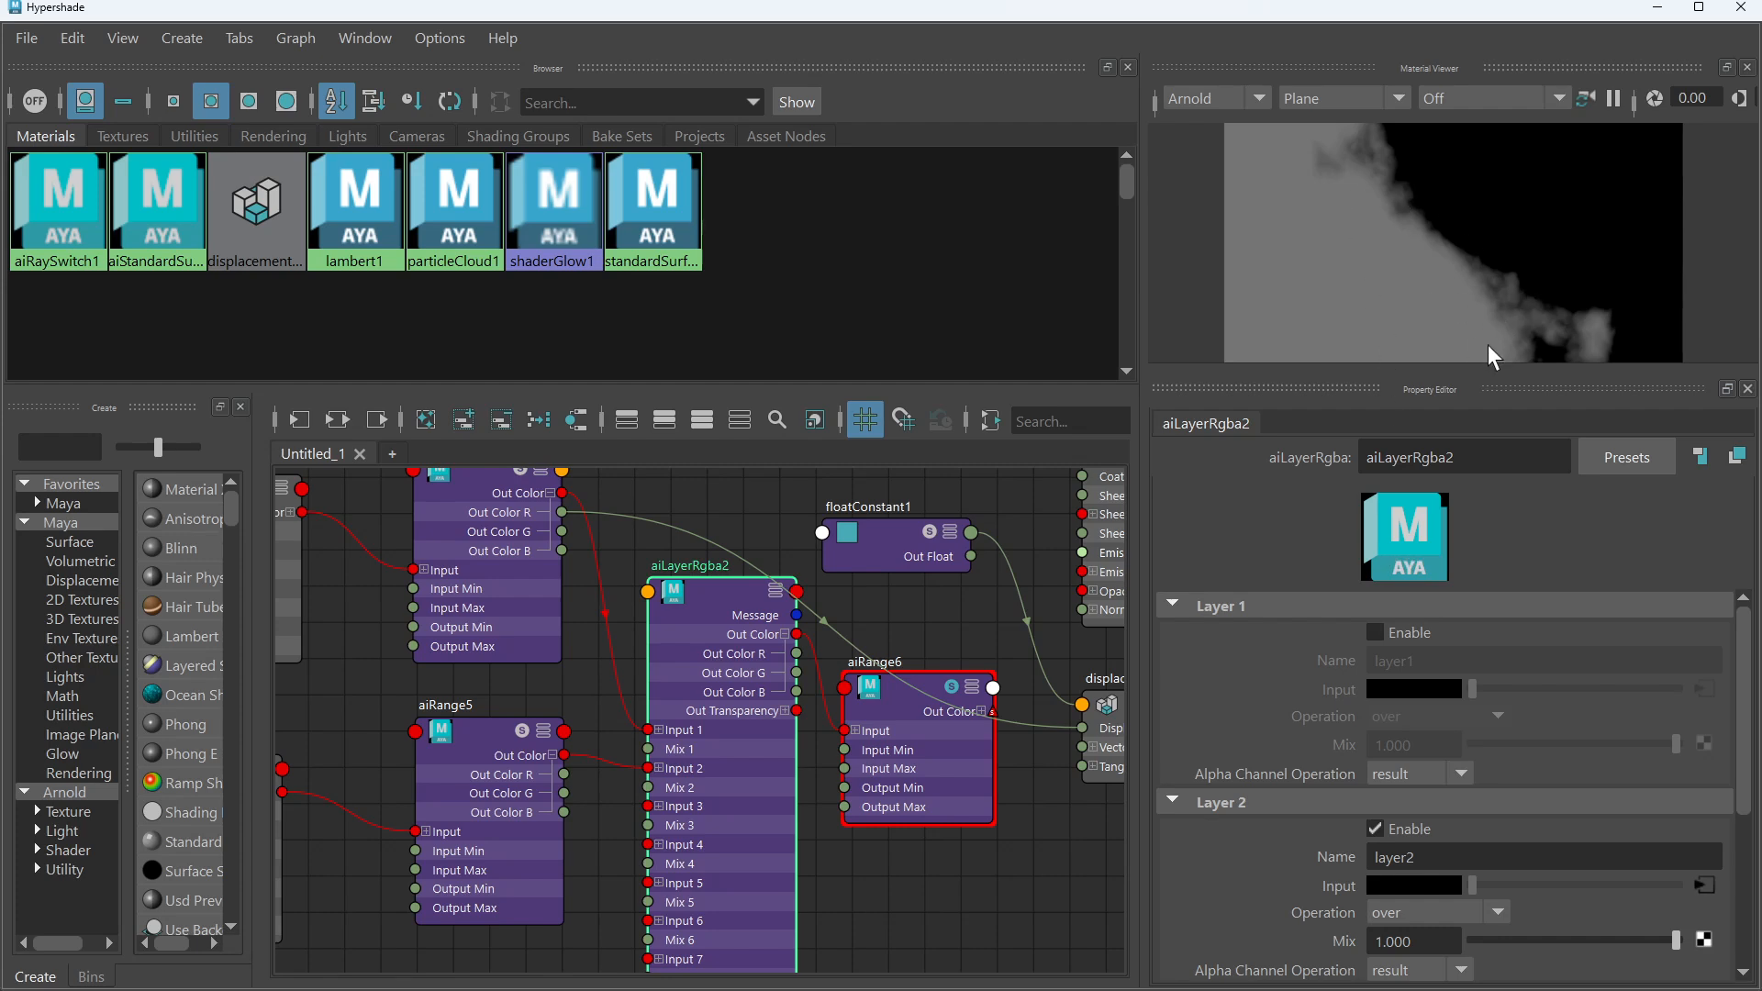
click(1375, 633)
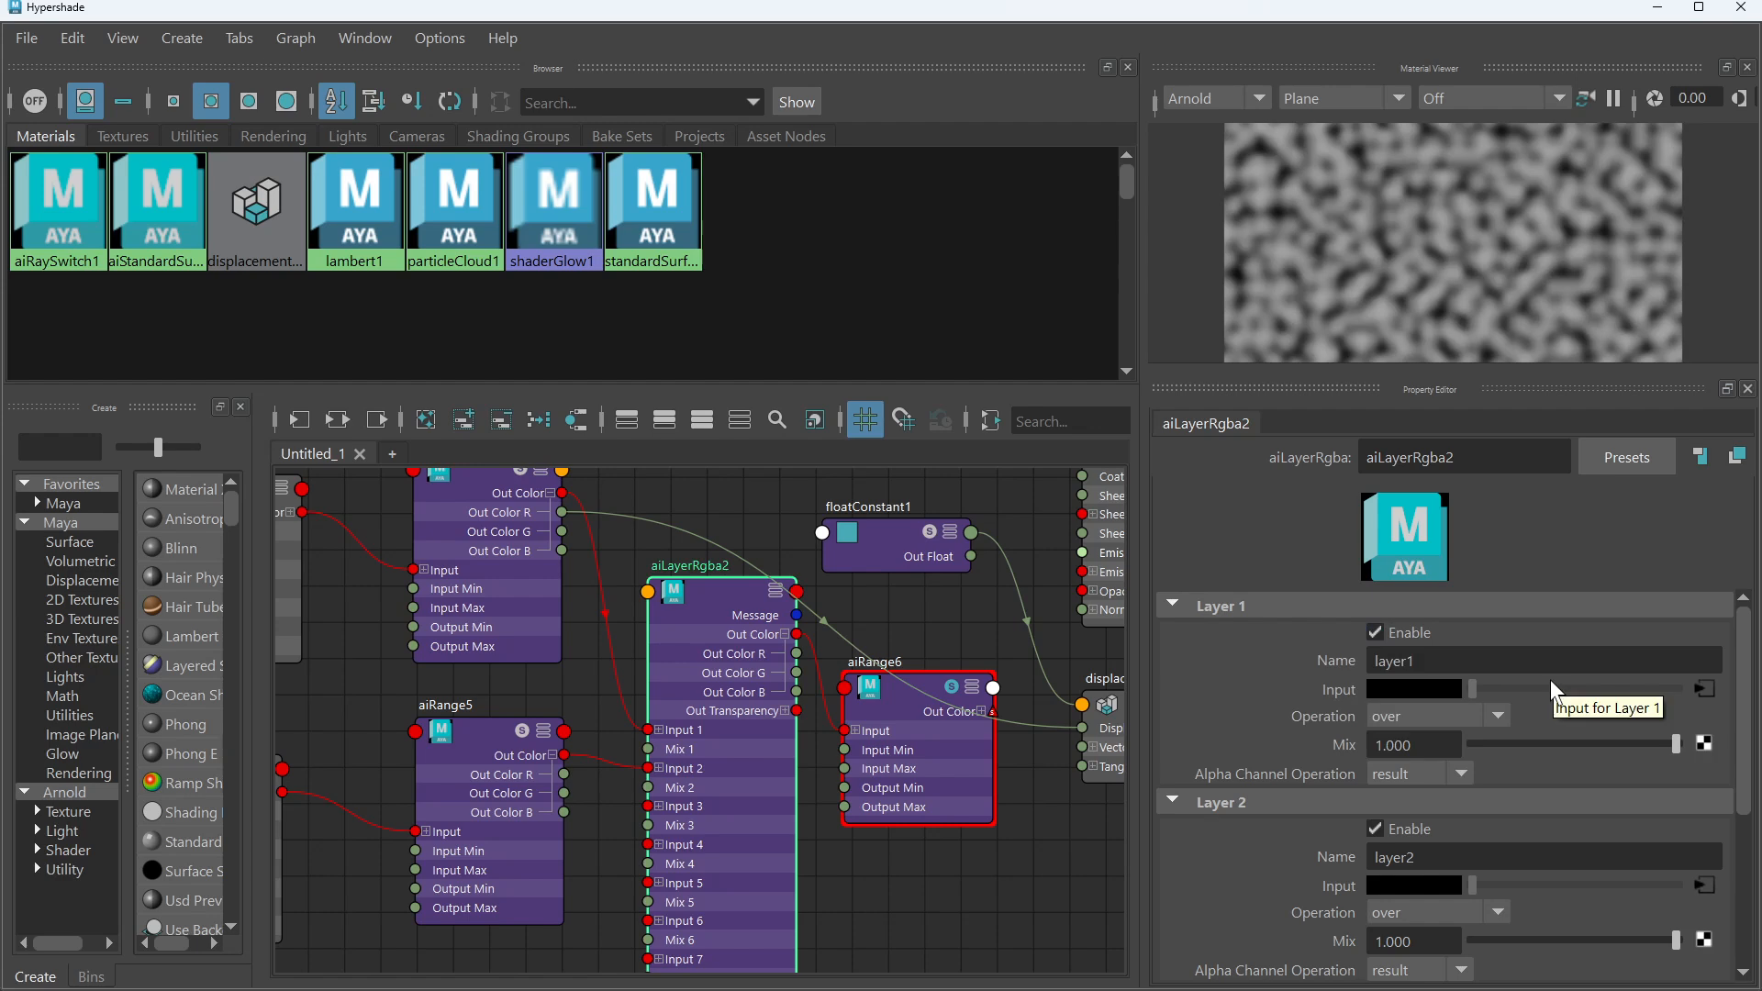
Check the Clamp Result option and layer settings of aiLayerRgba2, and preview aiRange5's output on its own
scroll(1499, 706, down, 4)
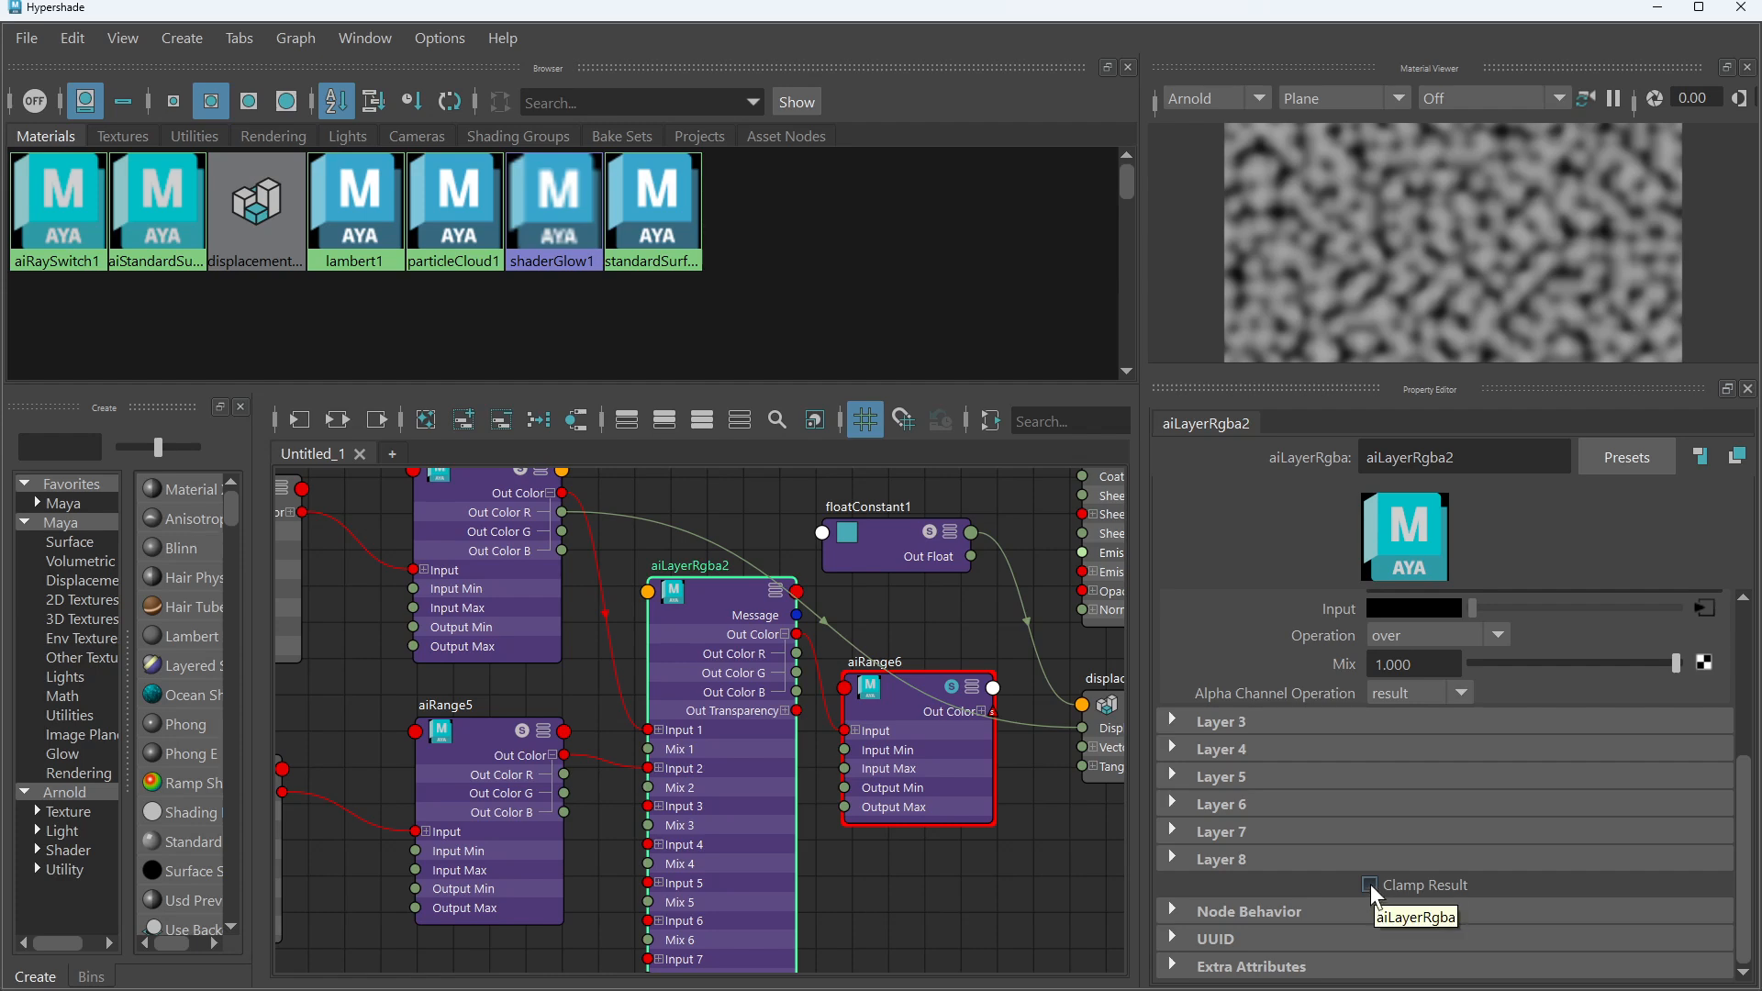
scroll(1381, 844, up, 4)
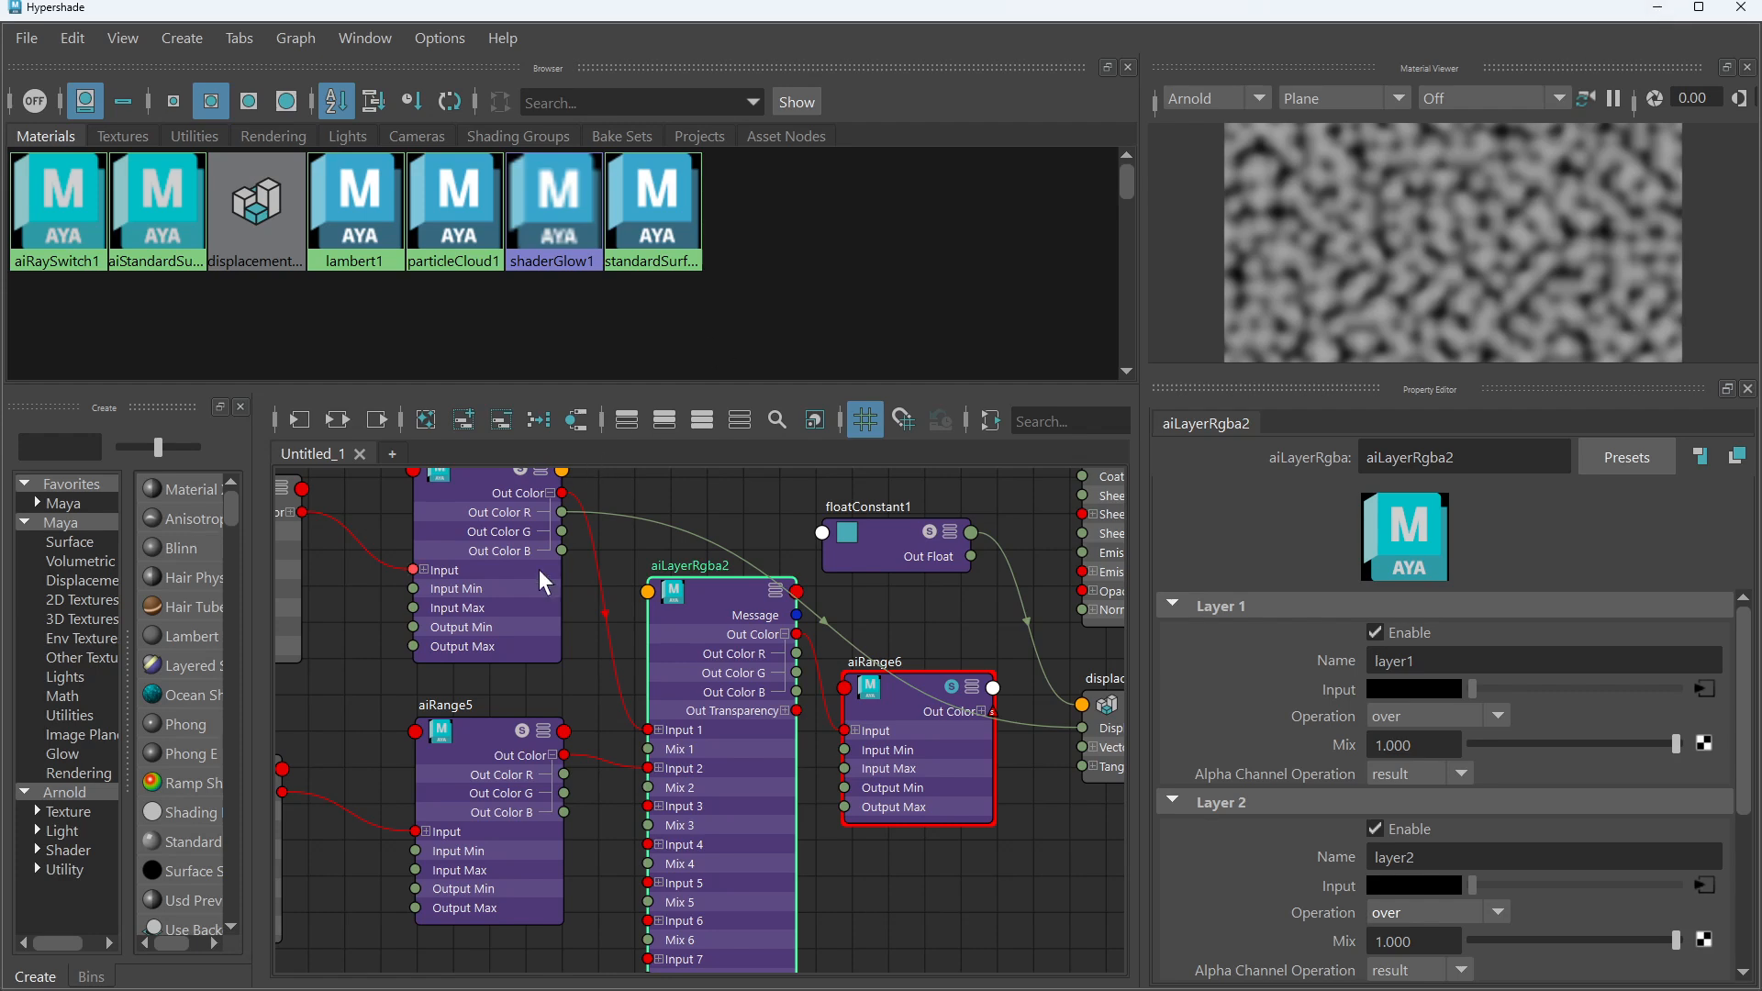
click(523, 737)
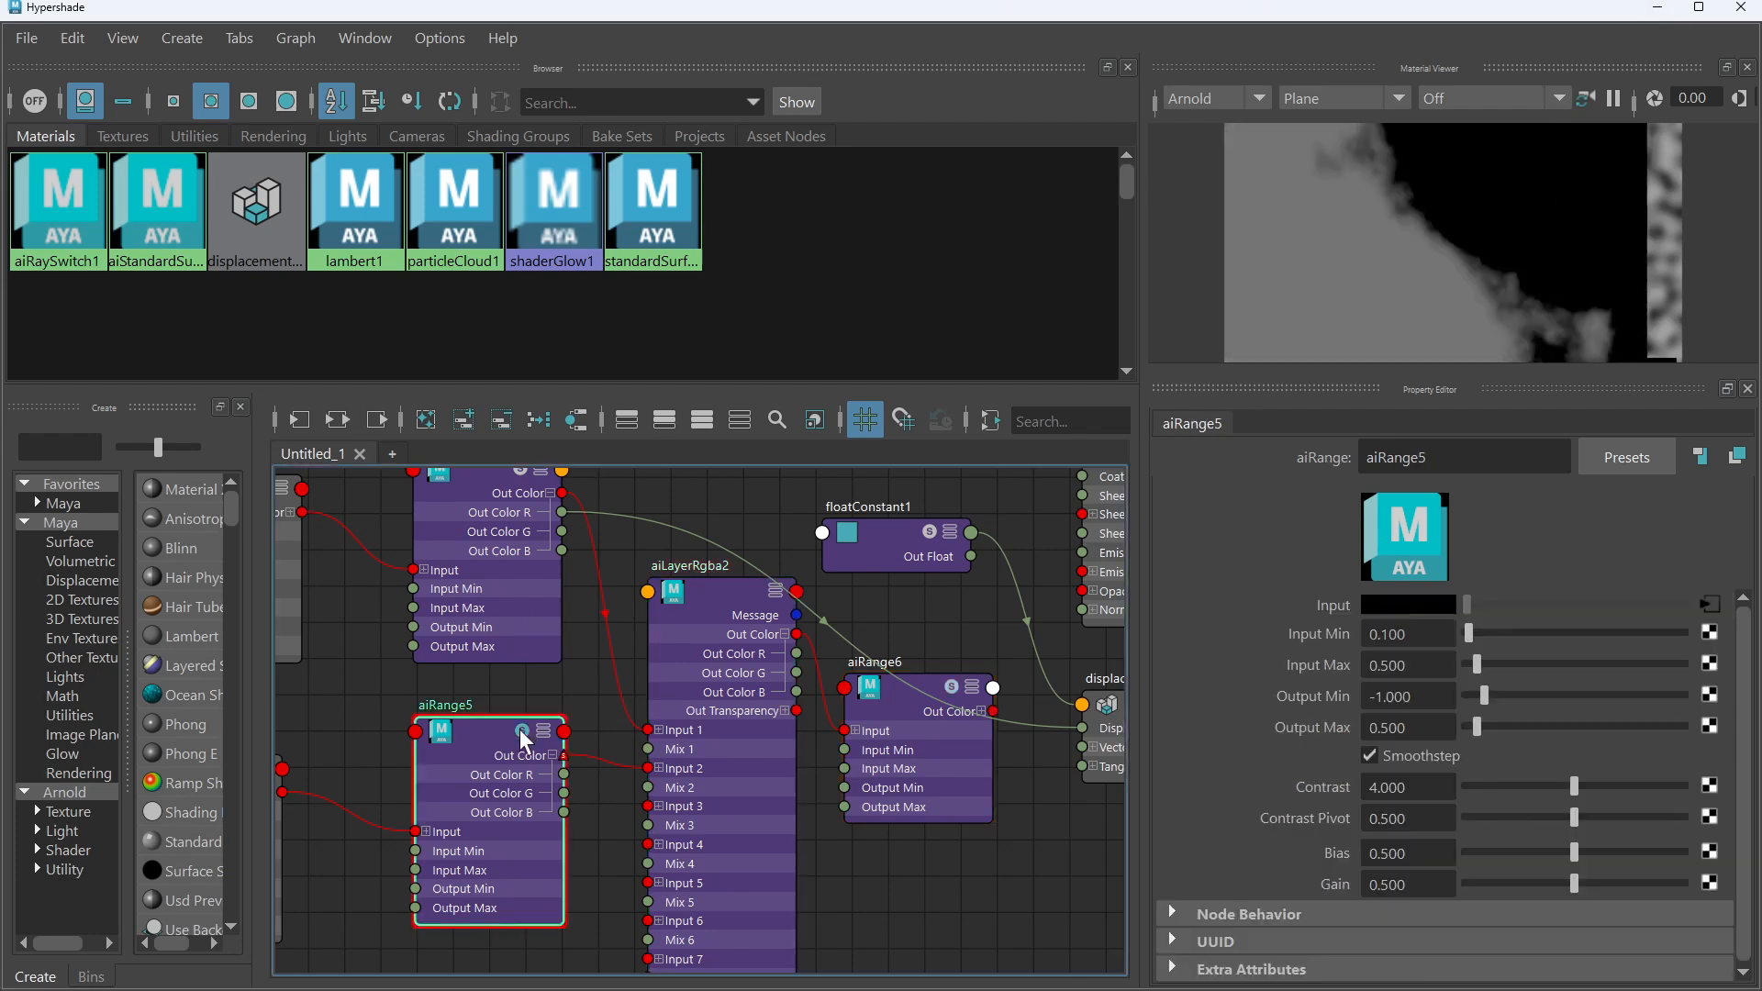
Preview aiRange4's output on its own and lower the Layer 1 Mix of aiLayerRgba2 to 0.480
click(526, 477)
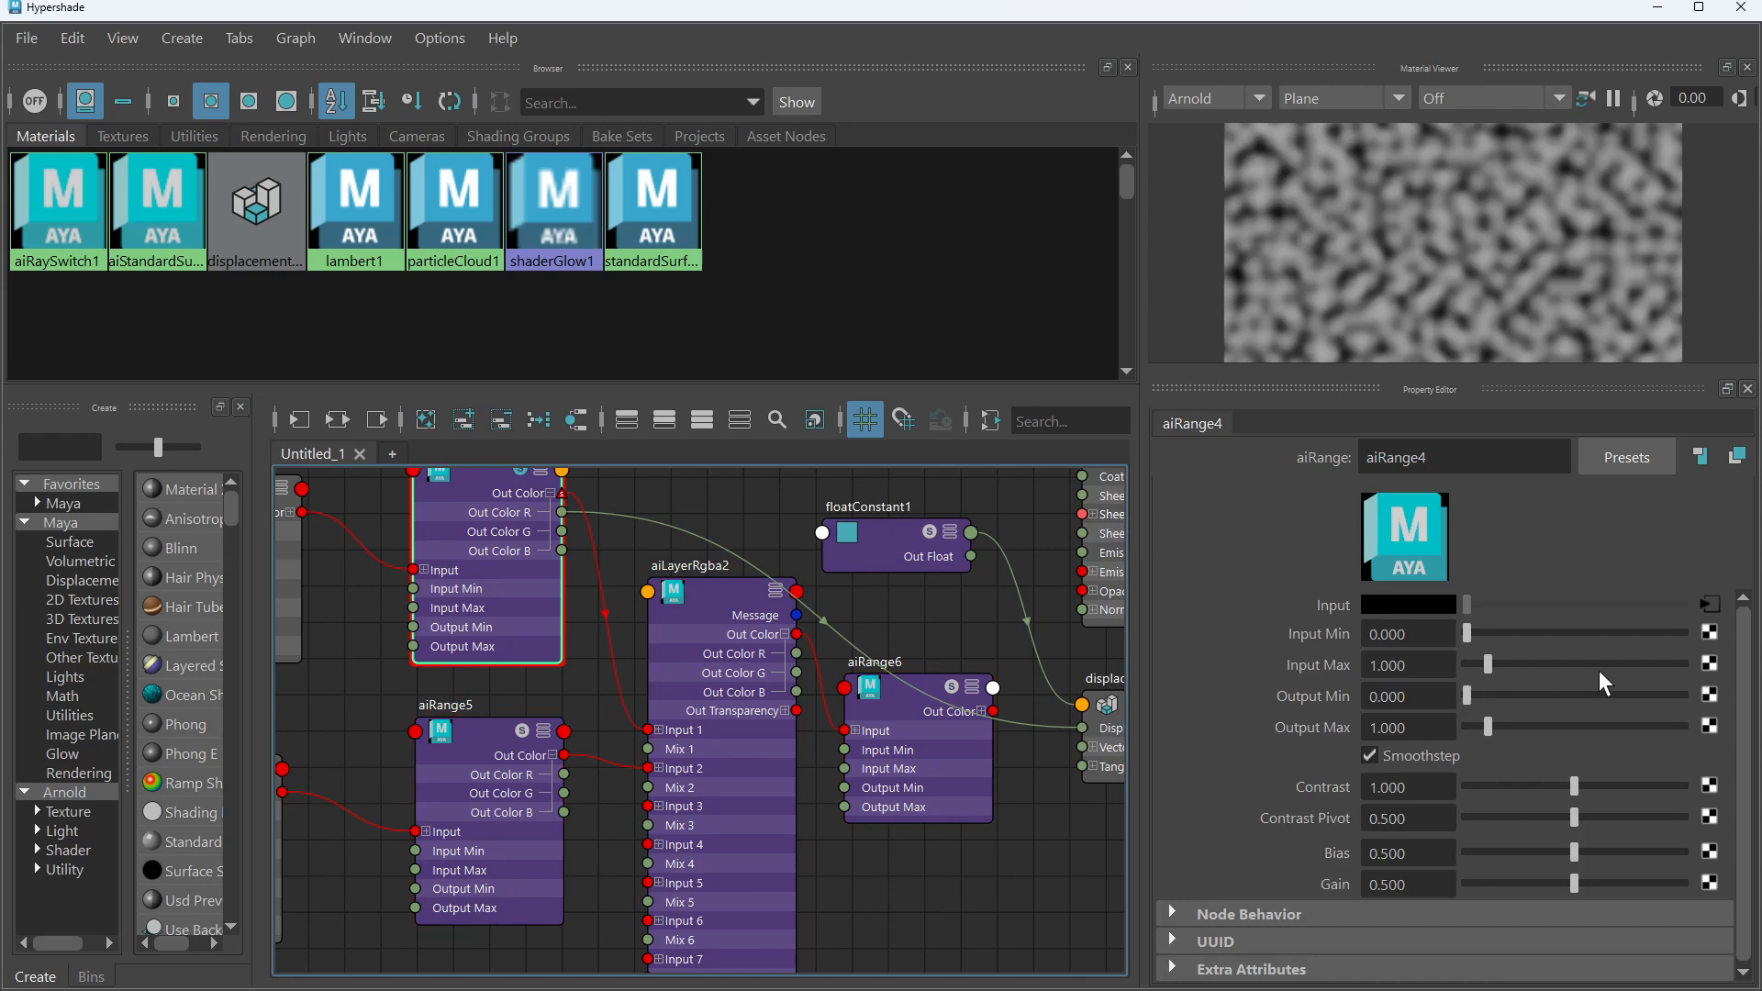
click(705, 617)
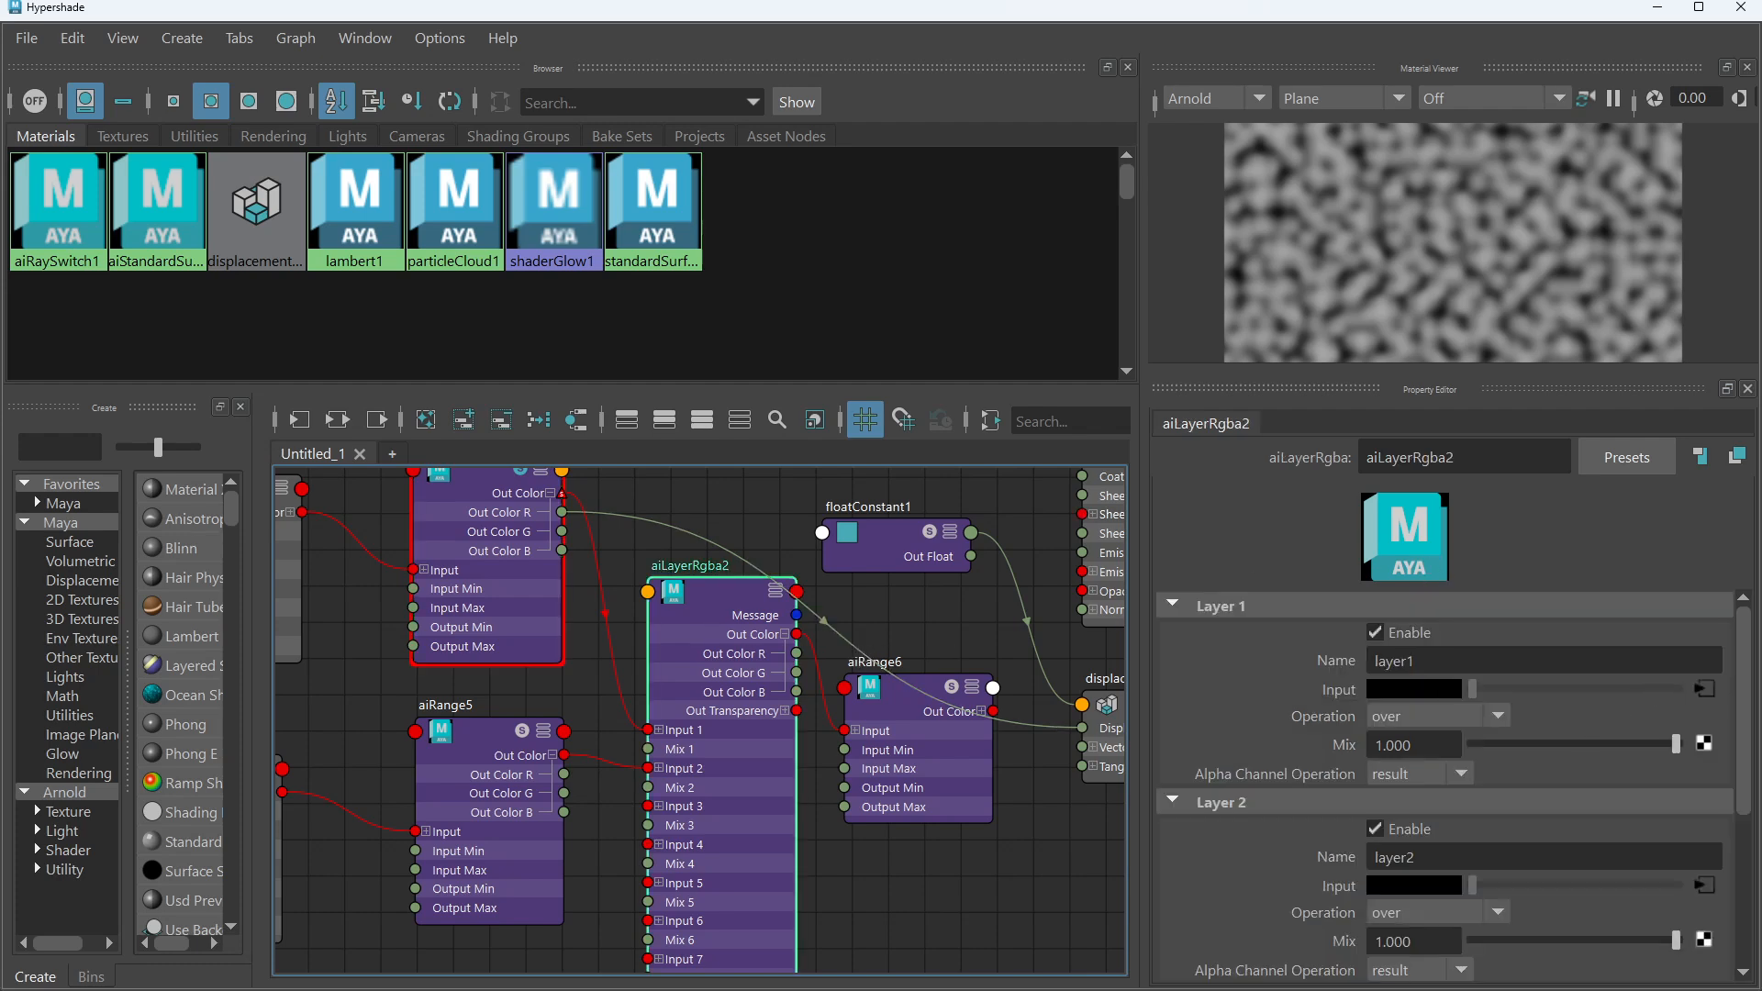
scroll(1546, 734, down, 2)
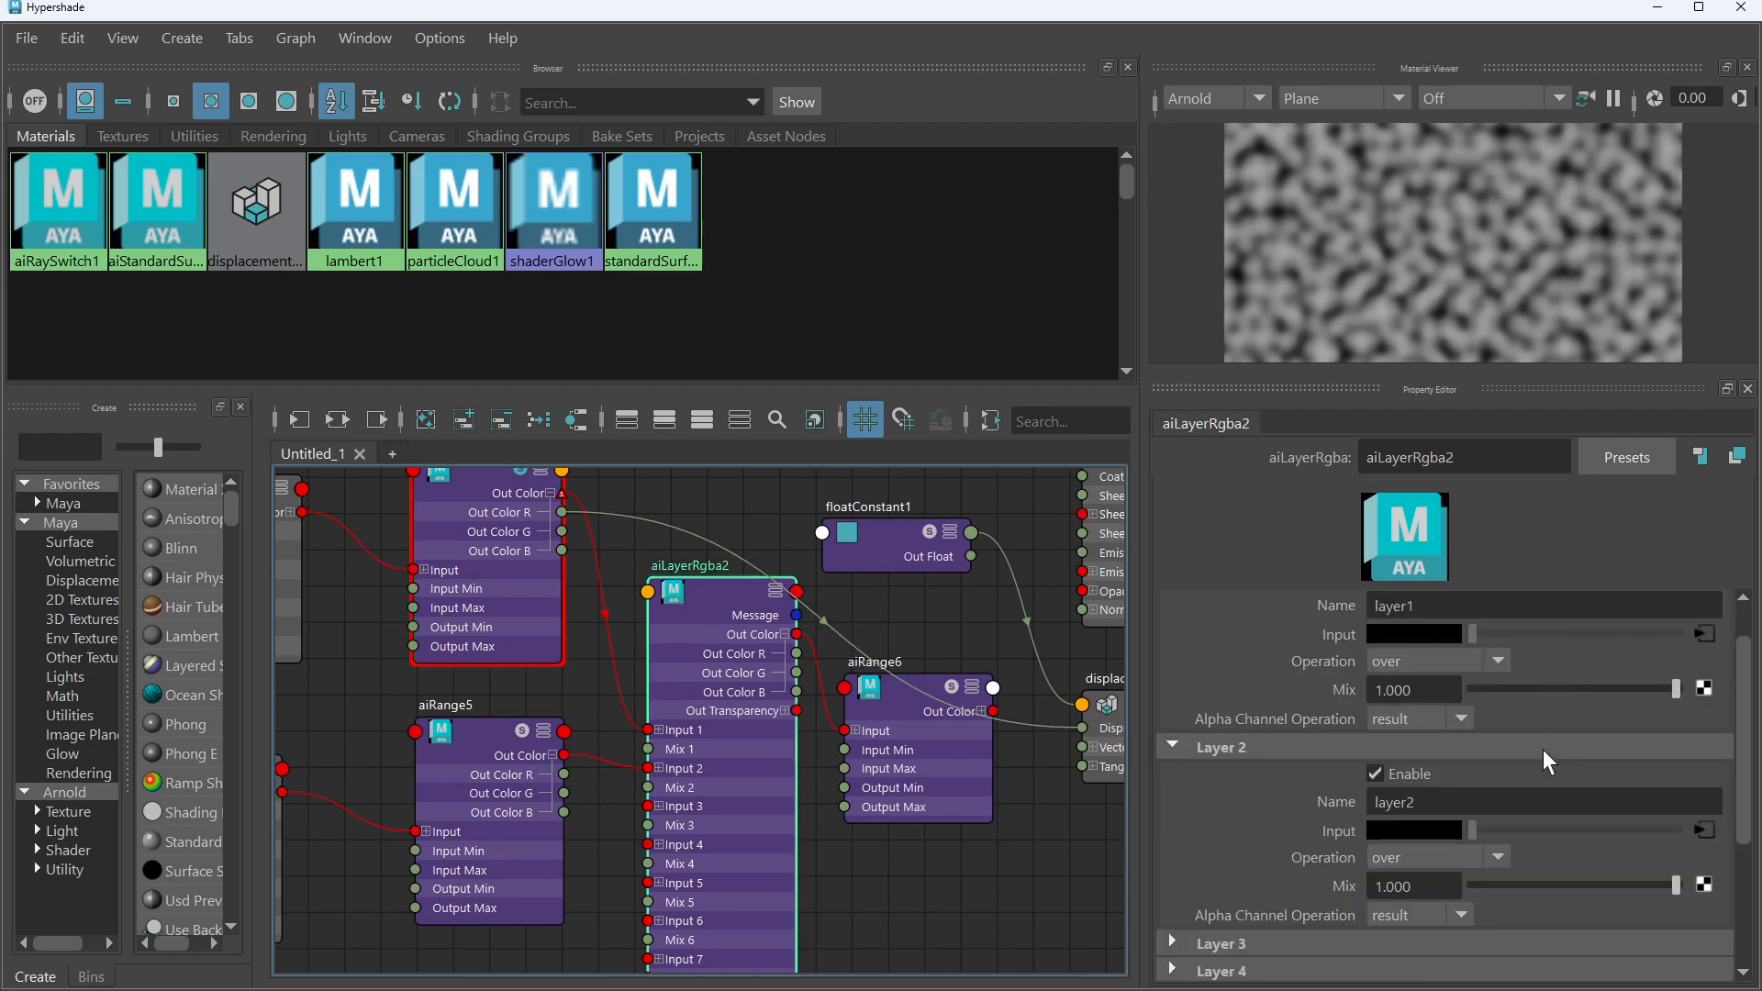
scroll(1544, 748, up, 2)
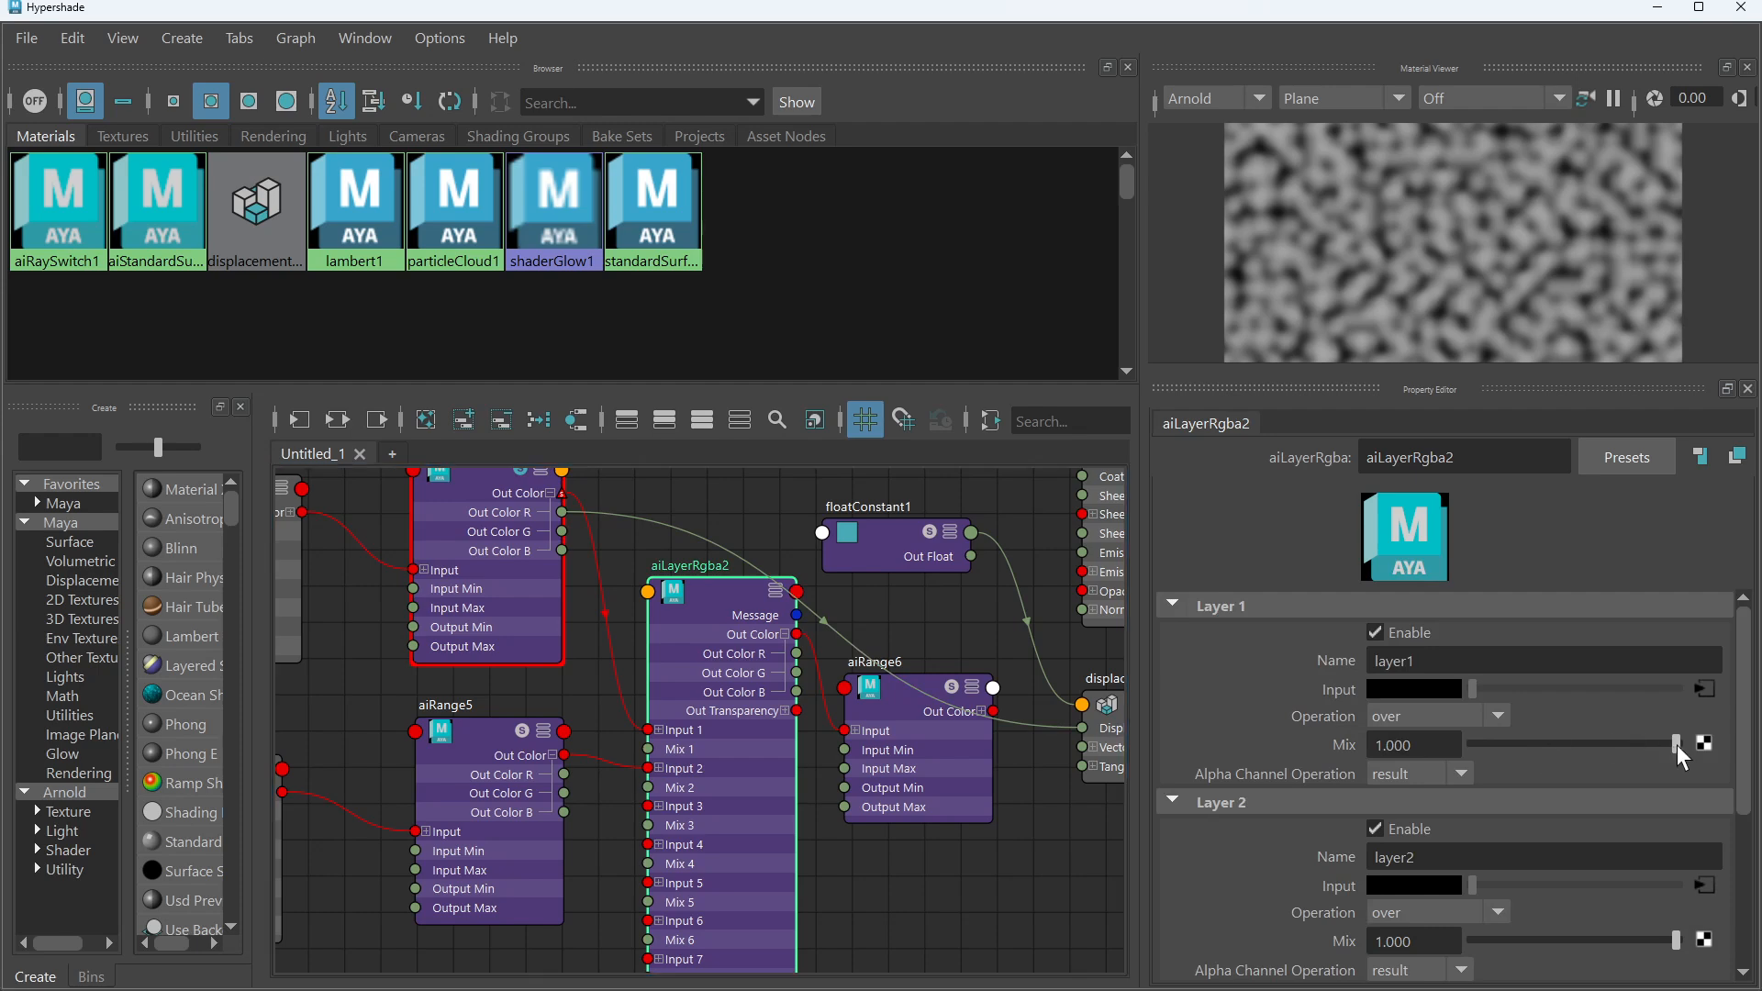
drag(1676, 744, 1571, 748)
Preview aiRange6's output with the whole plane framed in the material preview
click(966, 708)
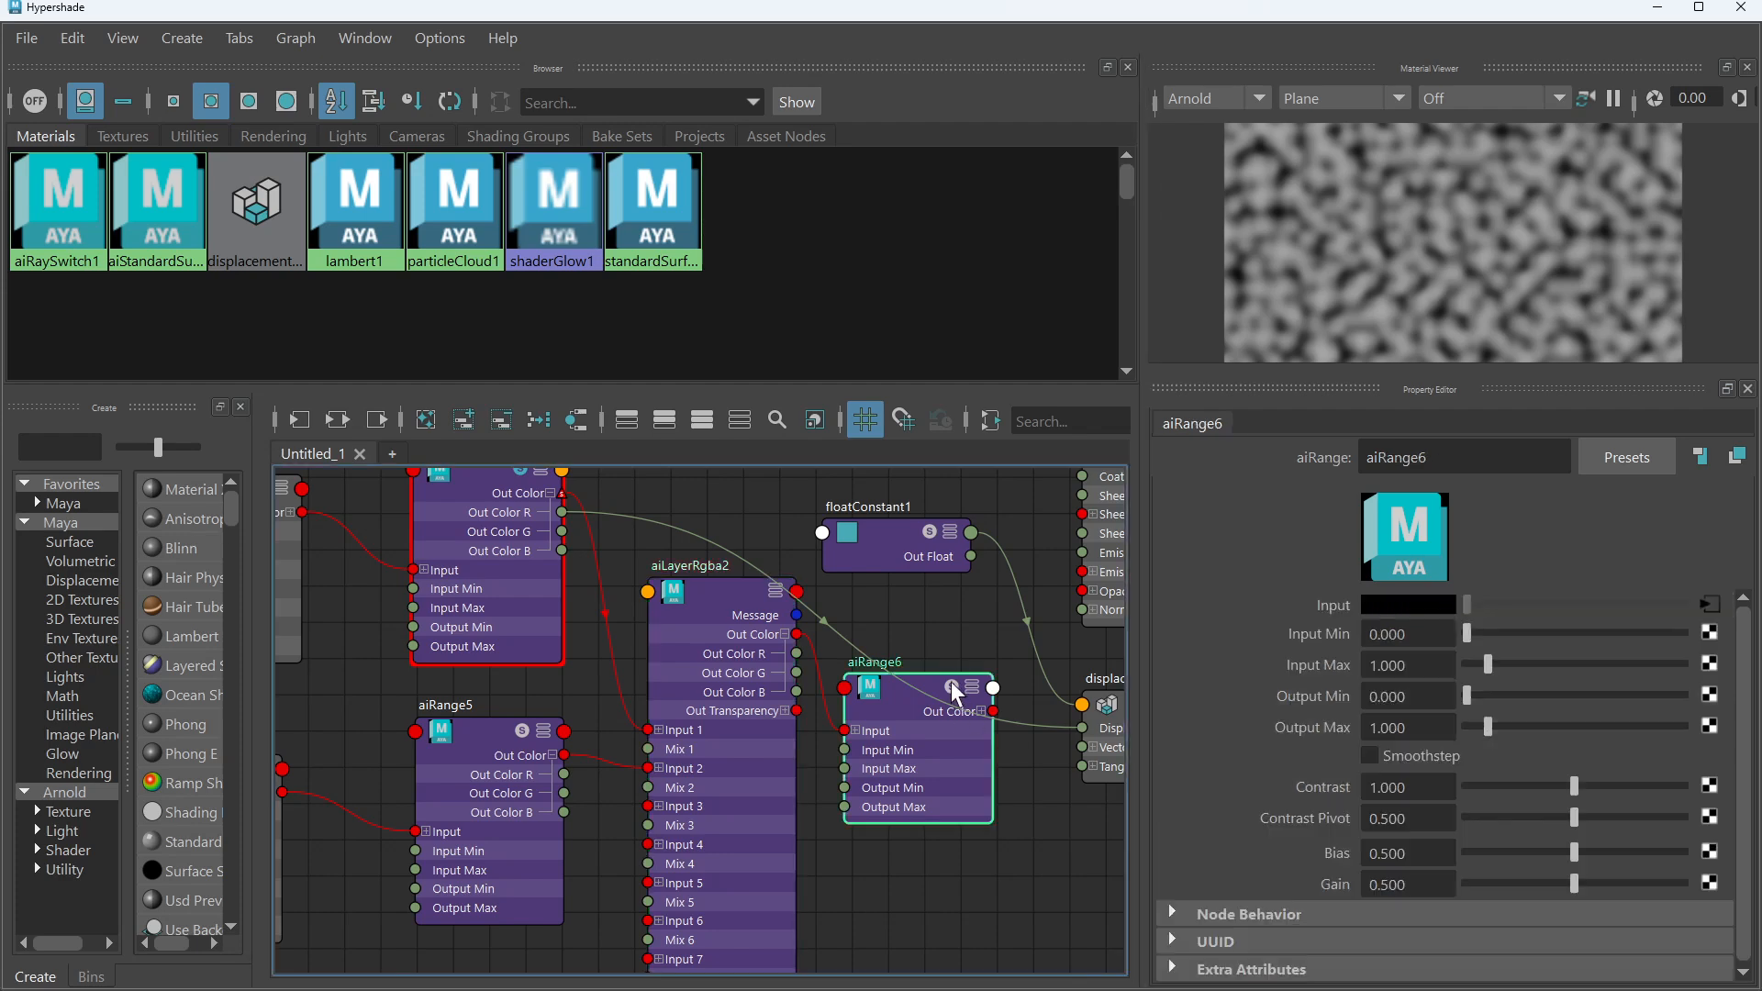
scroll(1511, 245, down, 5)
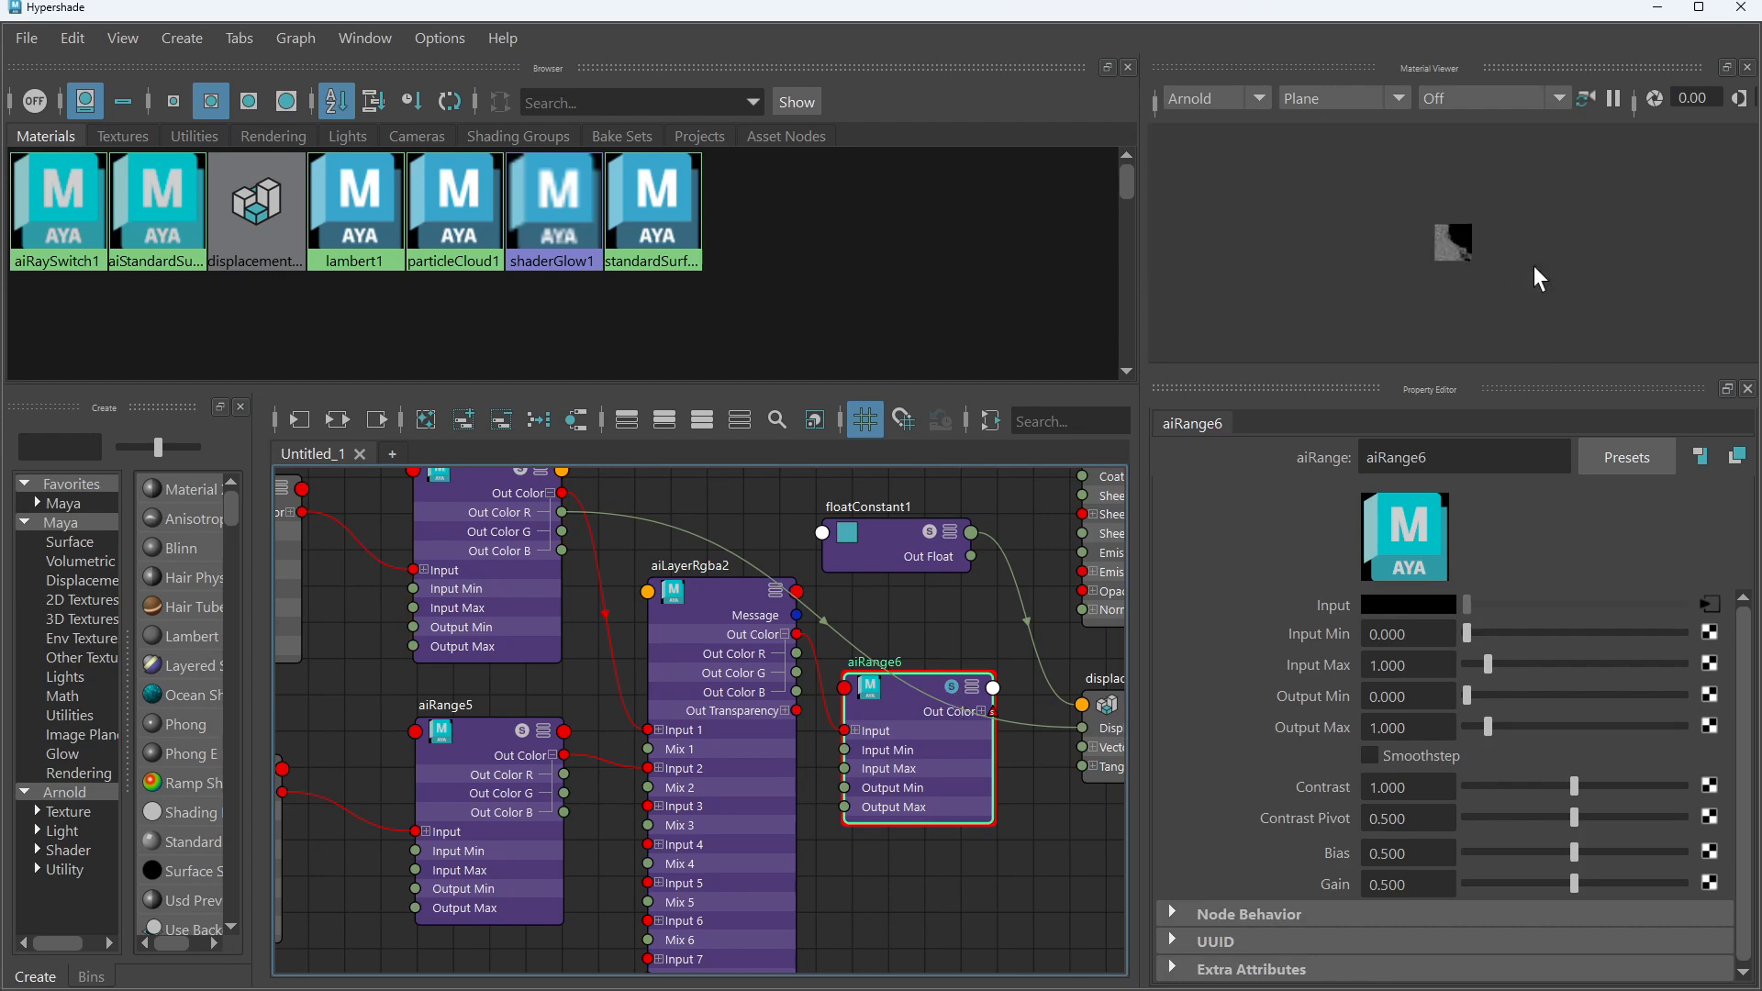
scroll(1507, 193, up, 2)
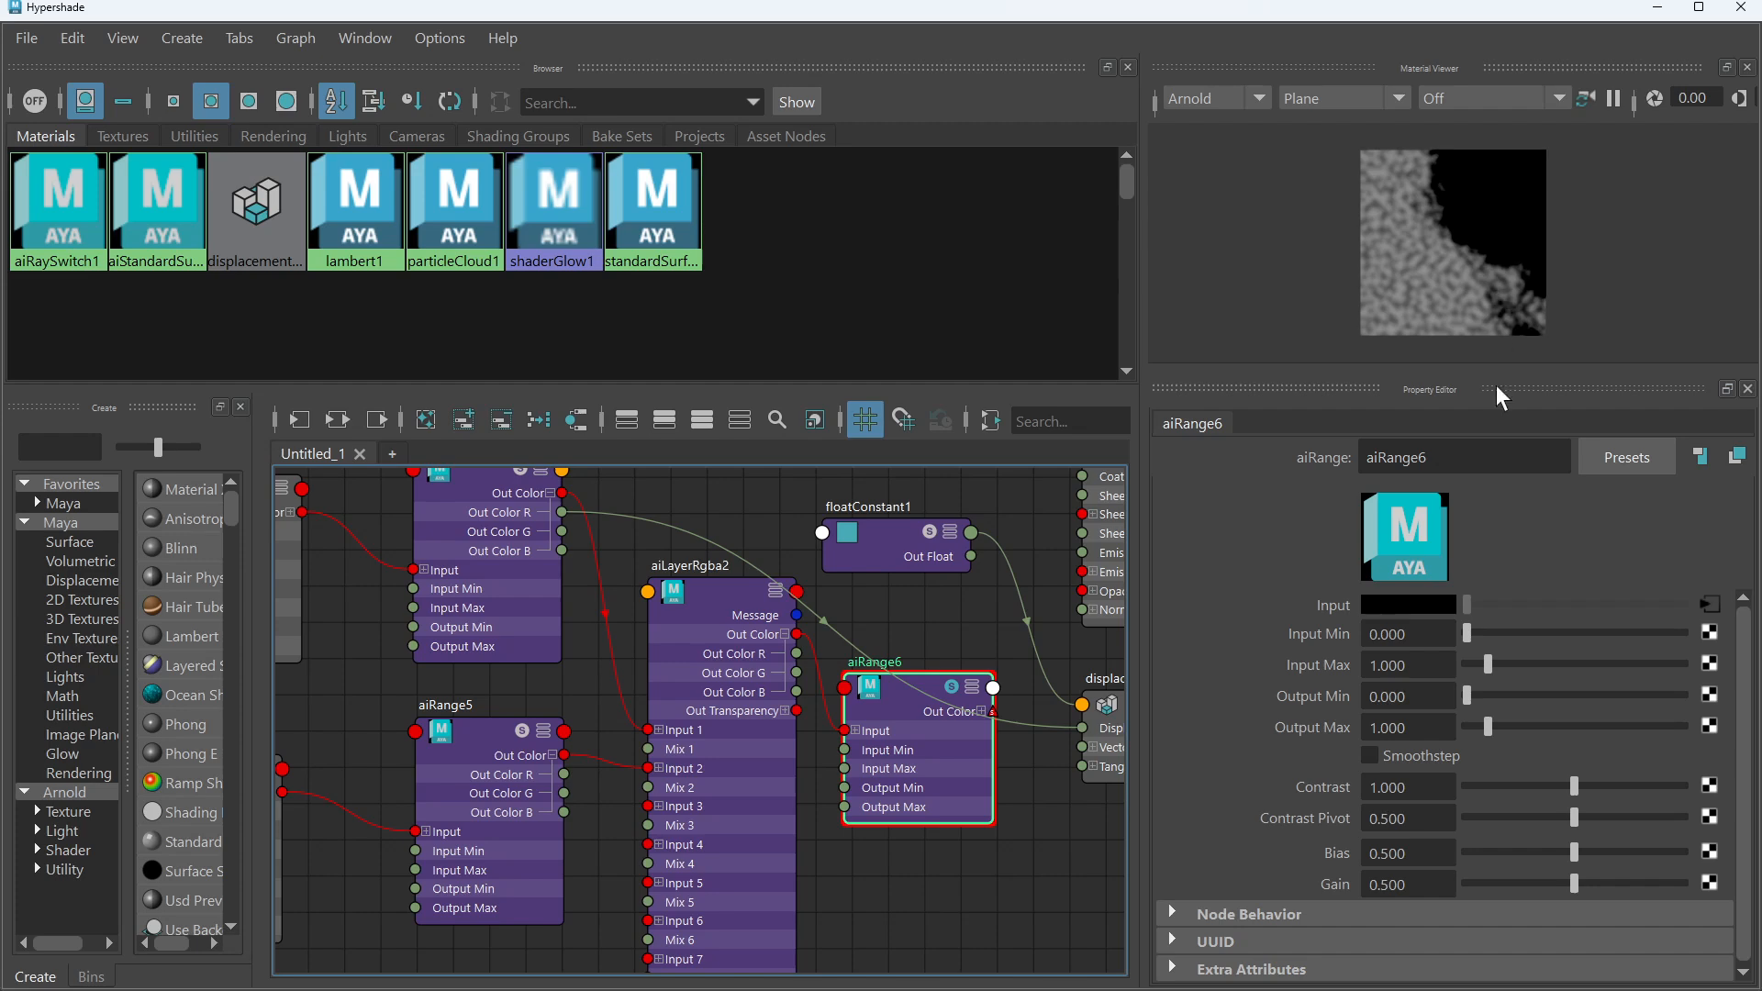
Compare the Layer 1 Mix of aiLayerRgba2 at 1.000 with a reduced value of 0.561
click(723, 618)
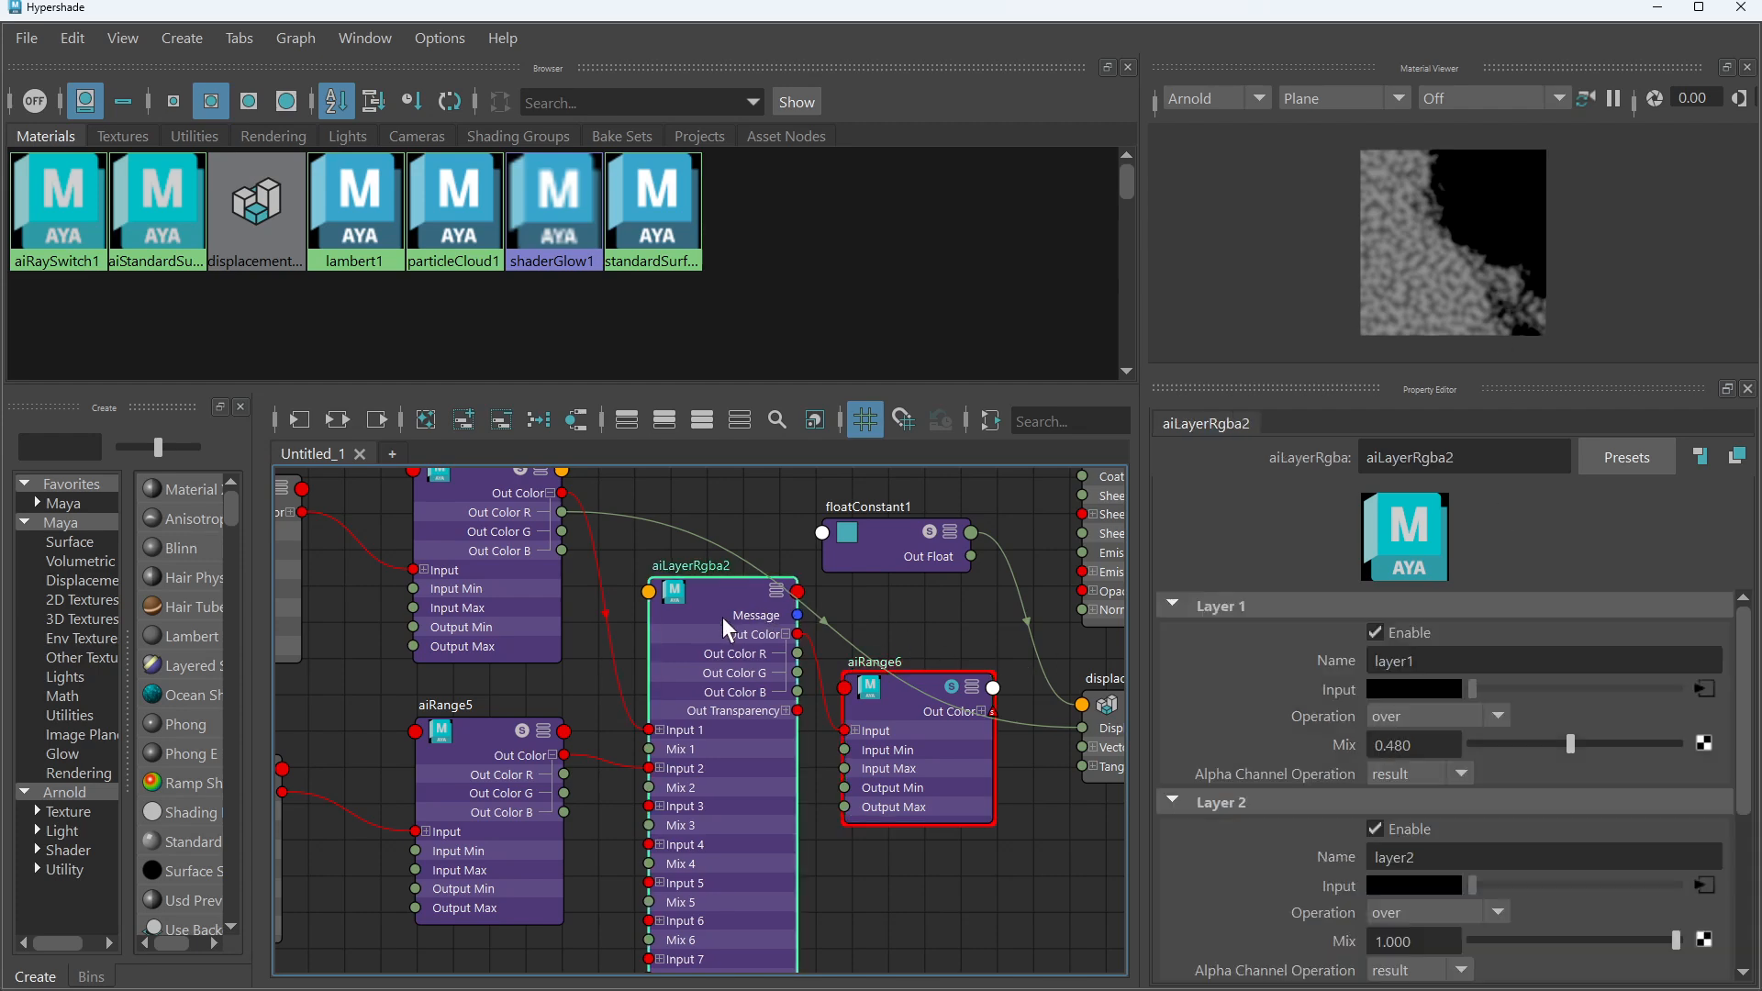
drag(1571, 741, 1758, 743)
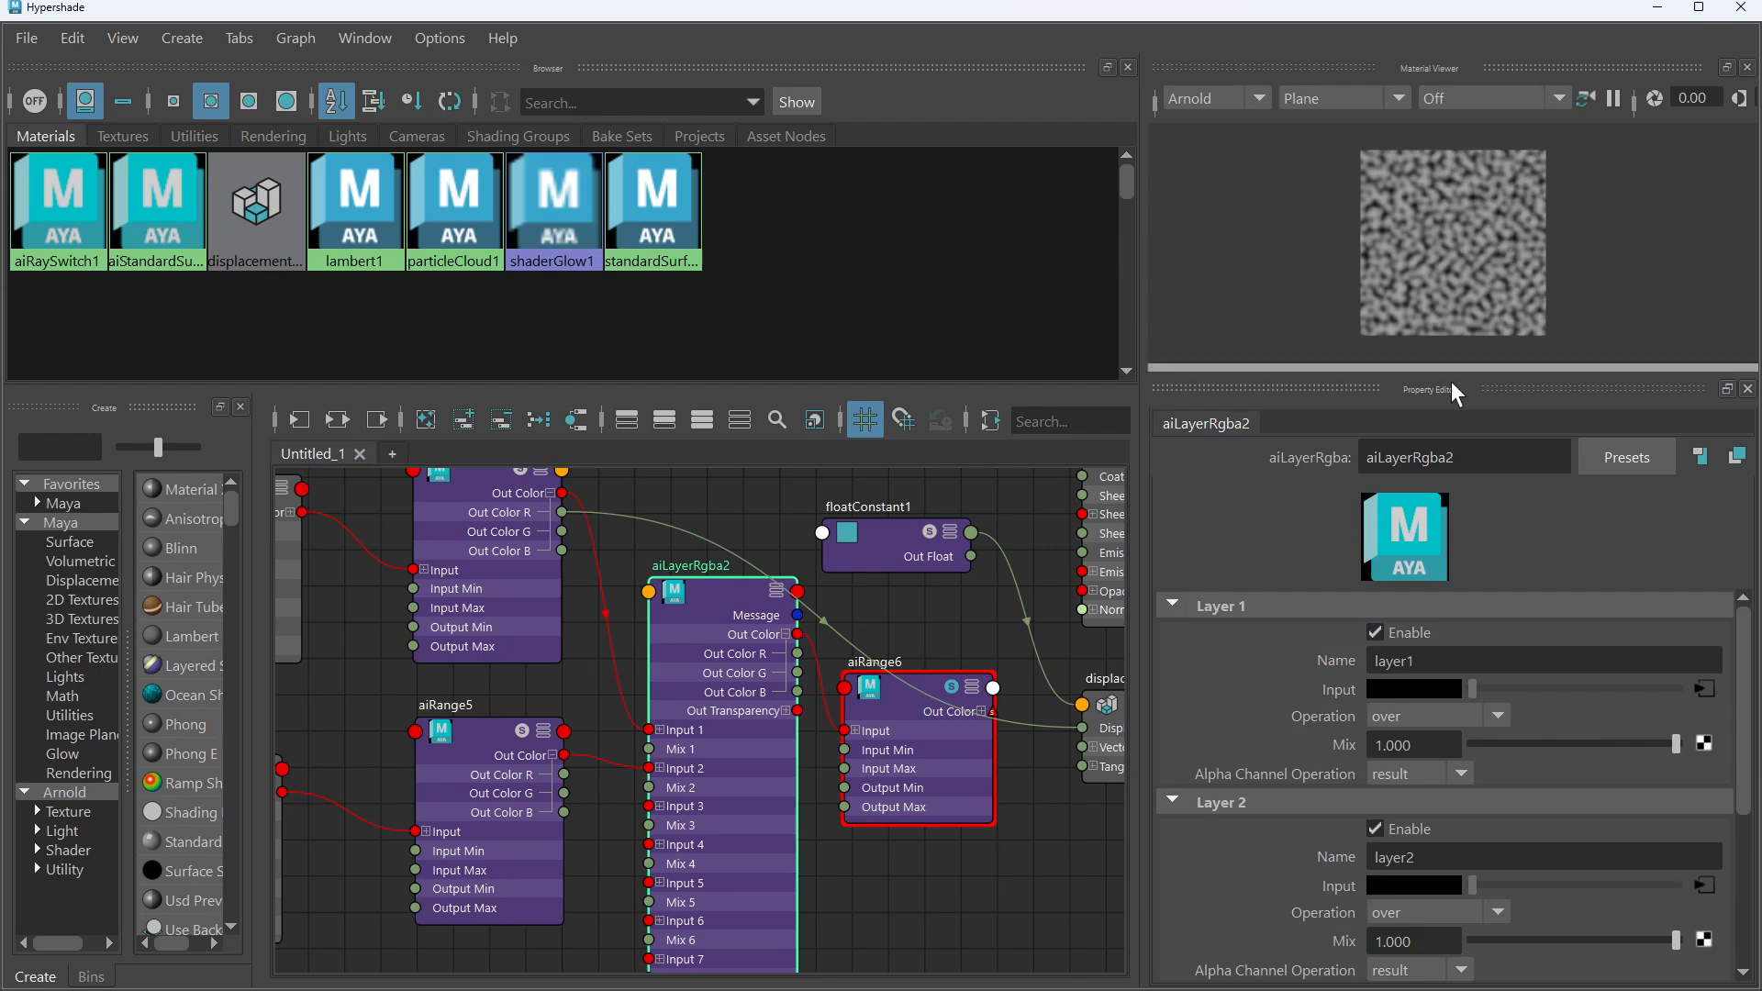
drag(1674, 746, 1589, 751)
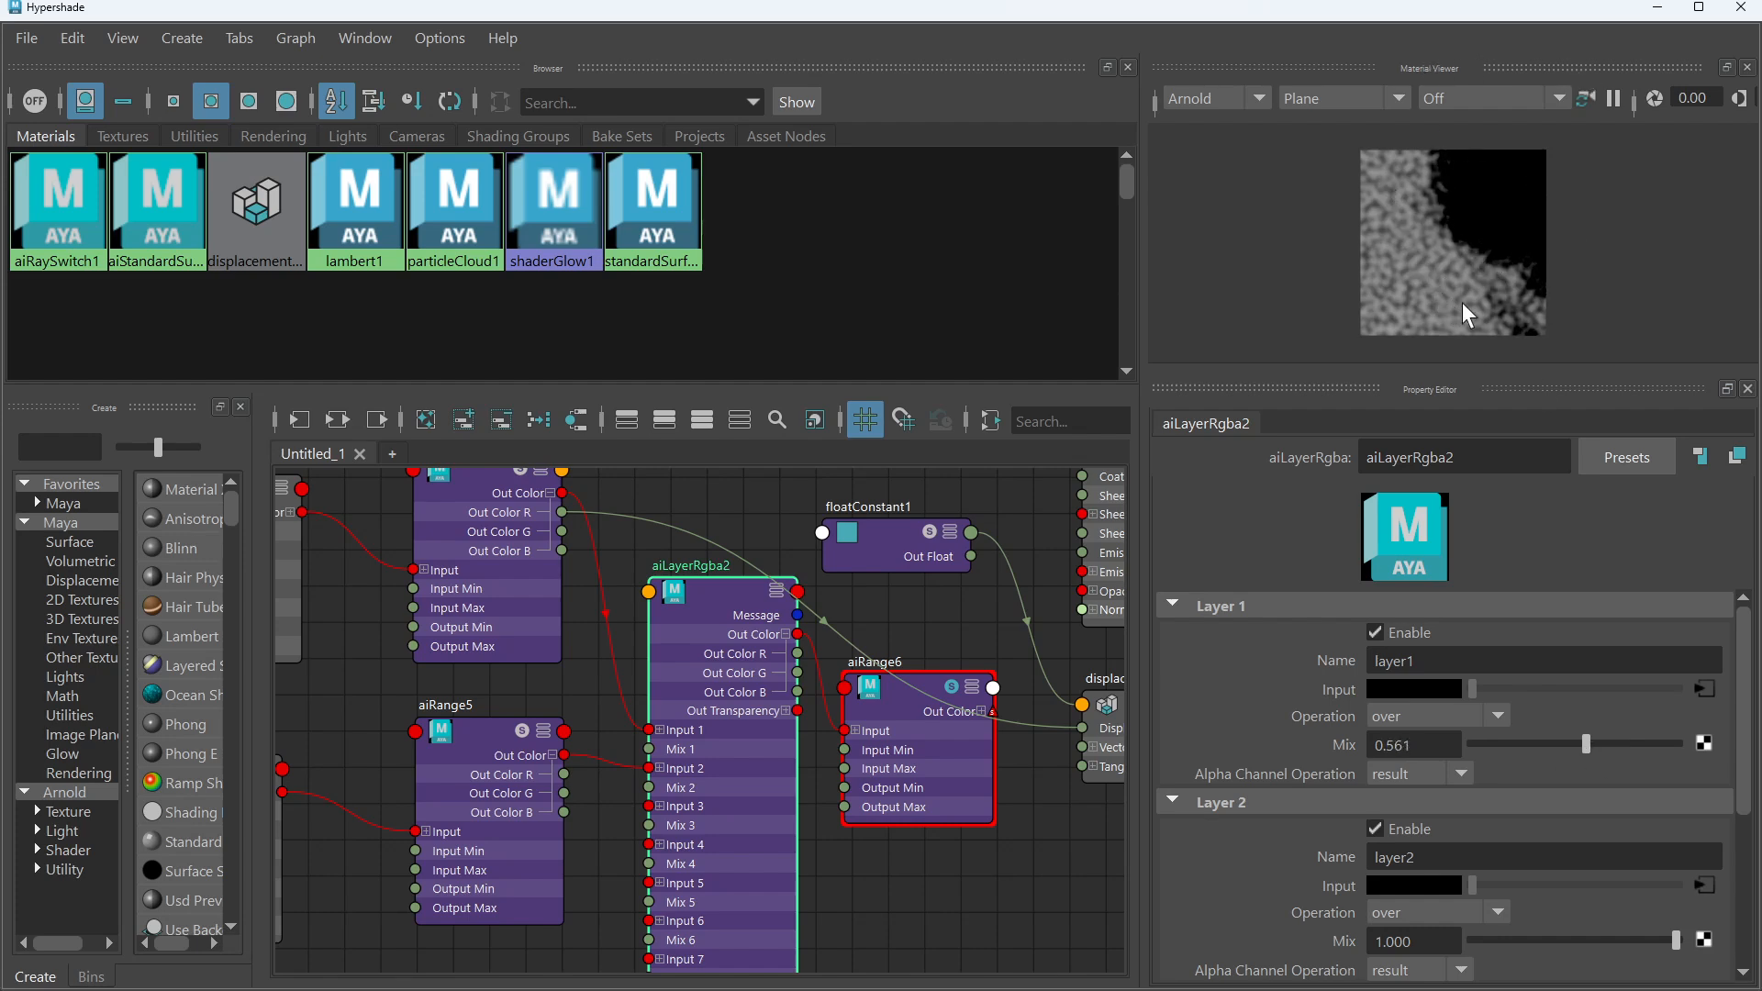
Rerun the Arnold render to check the mesh's displacement, and return to Hypershade
click(1663, 8)
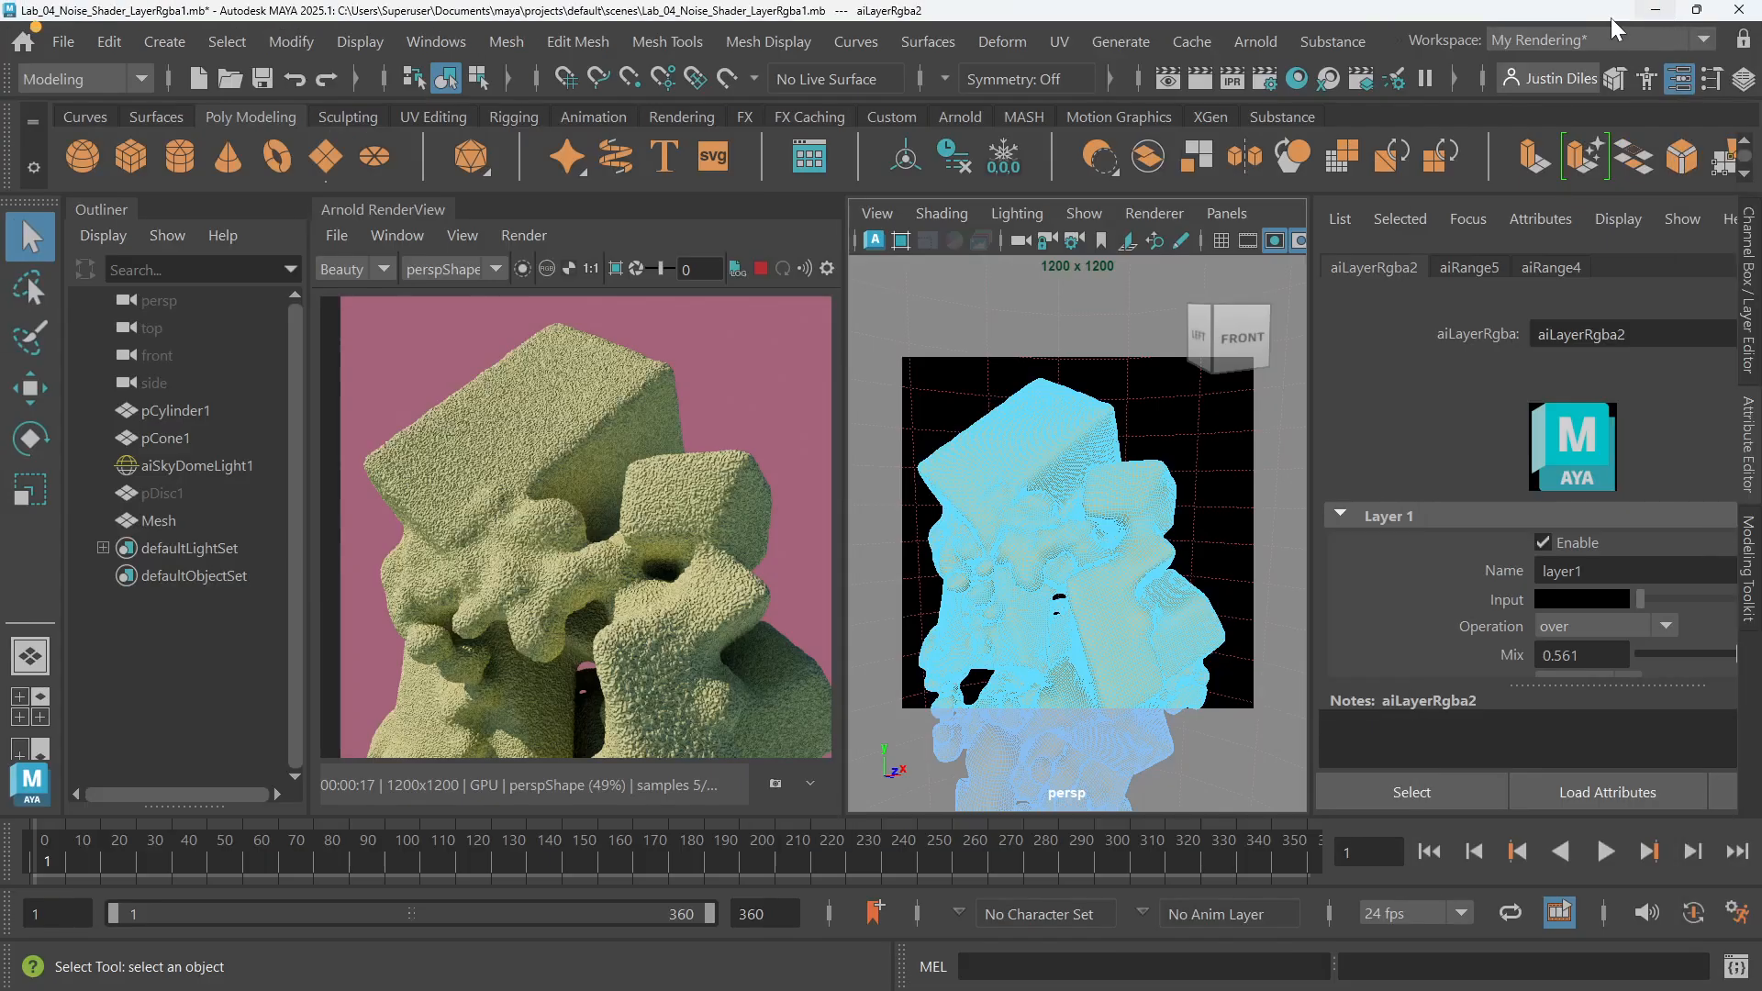
click(760, 269)
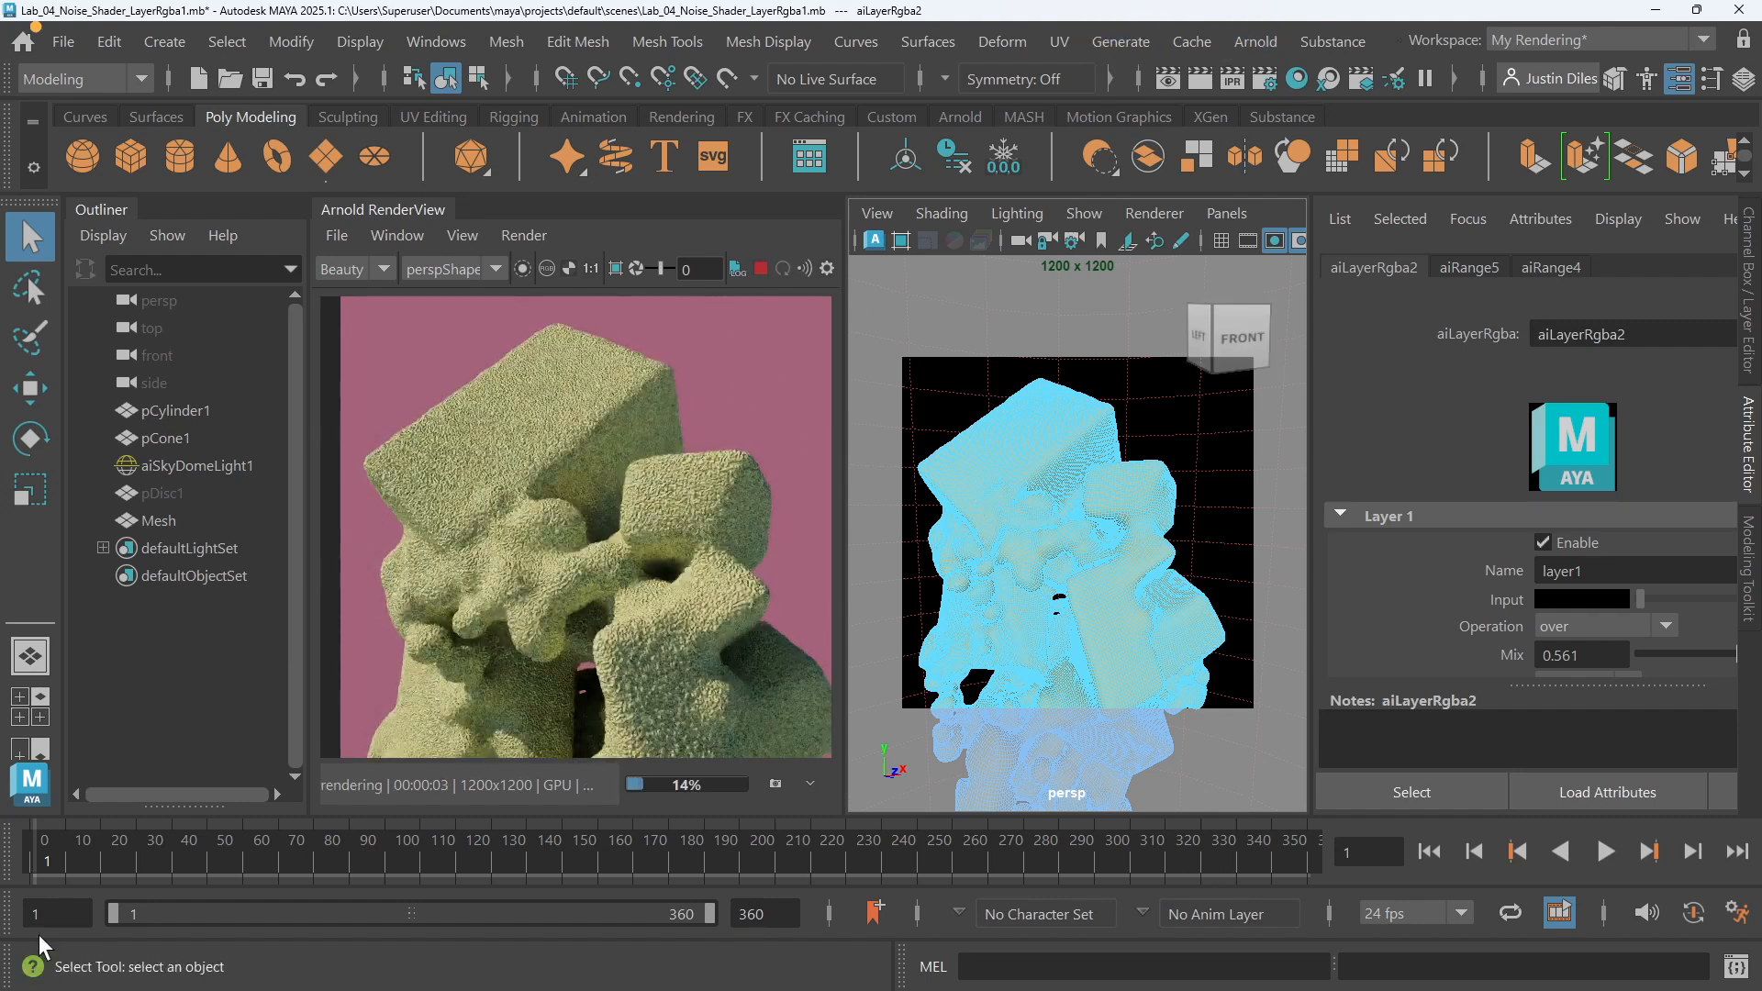
click(1298, 80)
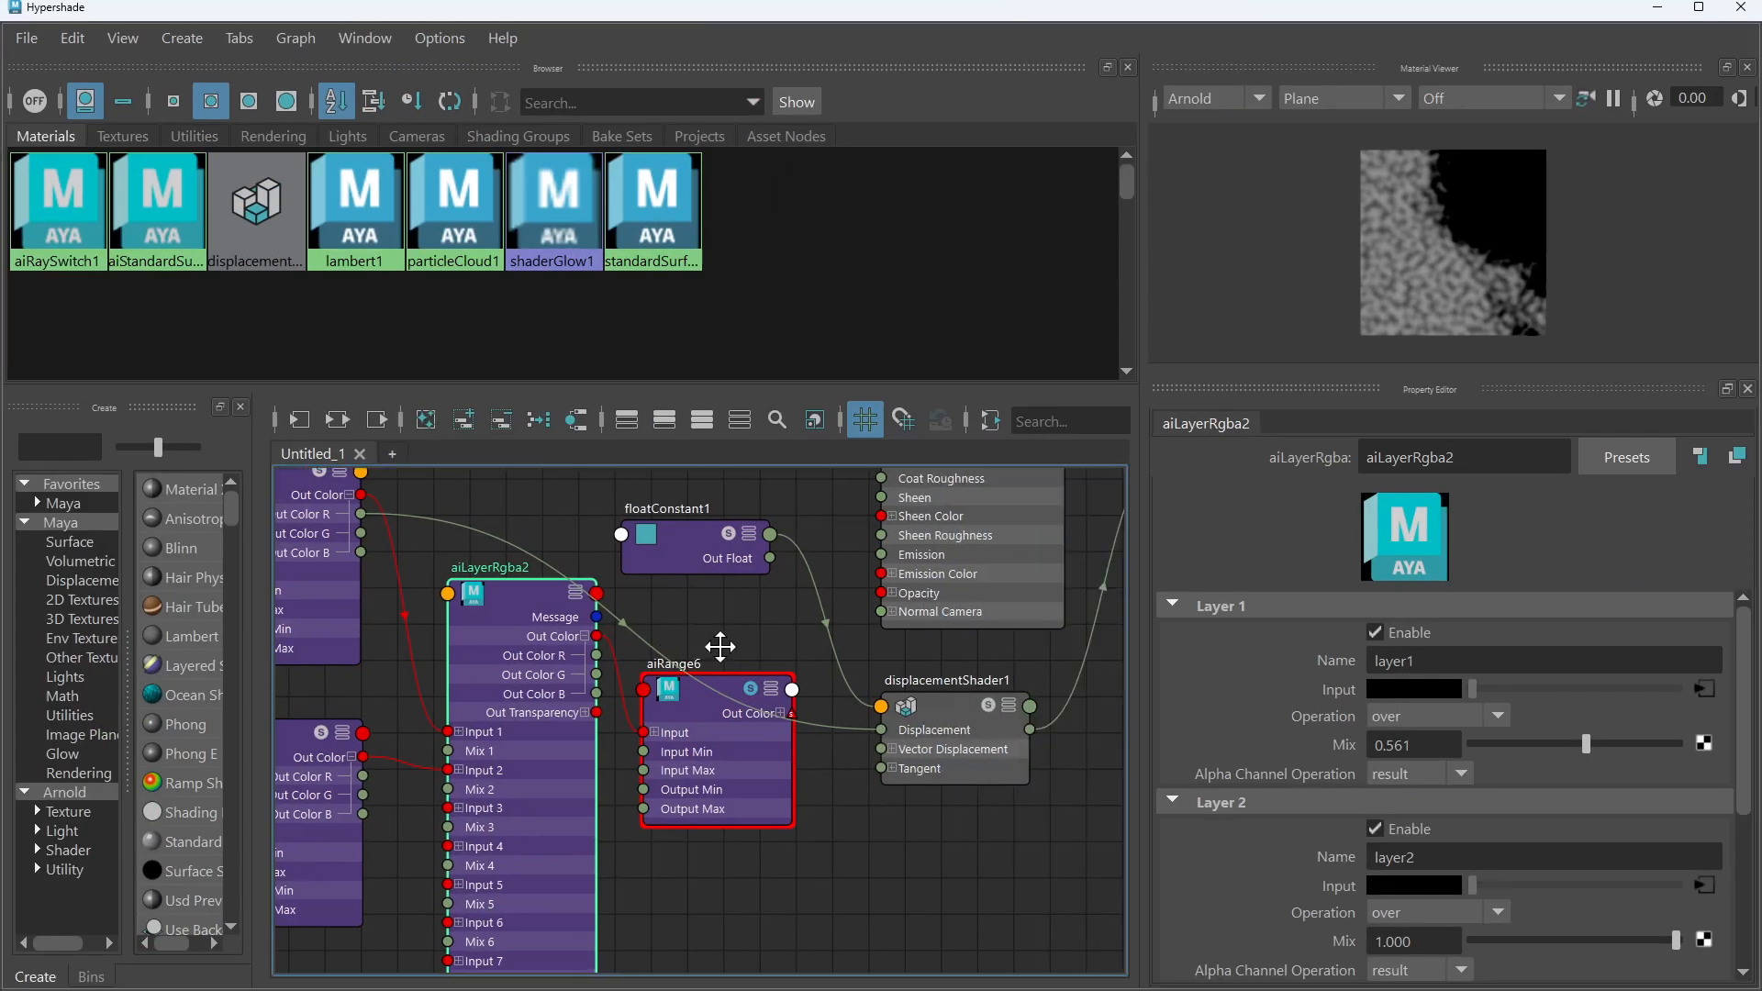
Expand aiRange6's Out Color and connect its Out Color R to the Displacement input of displacementShader1
click(863, 683)
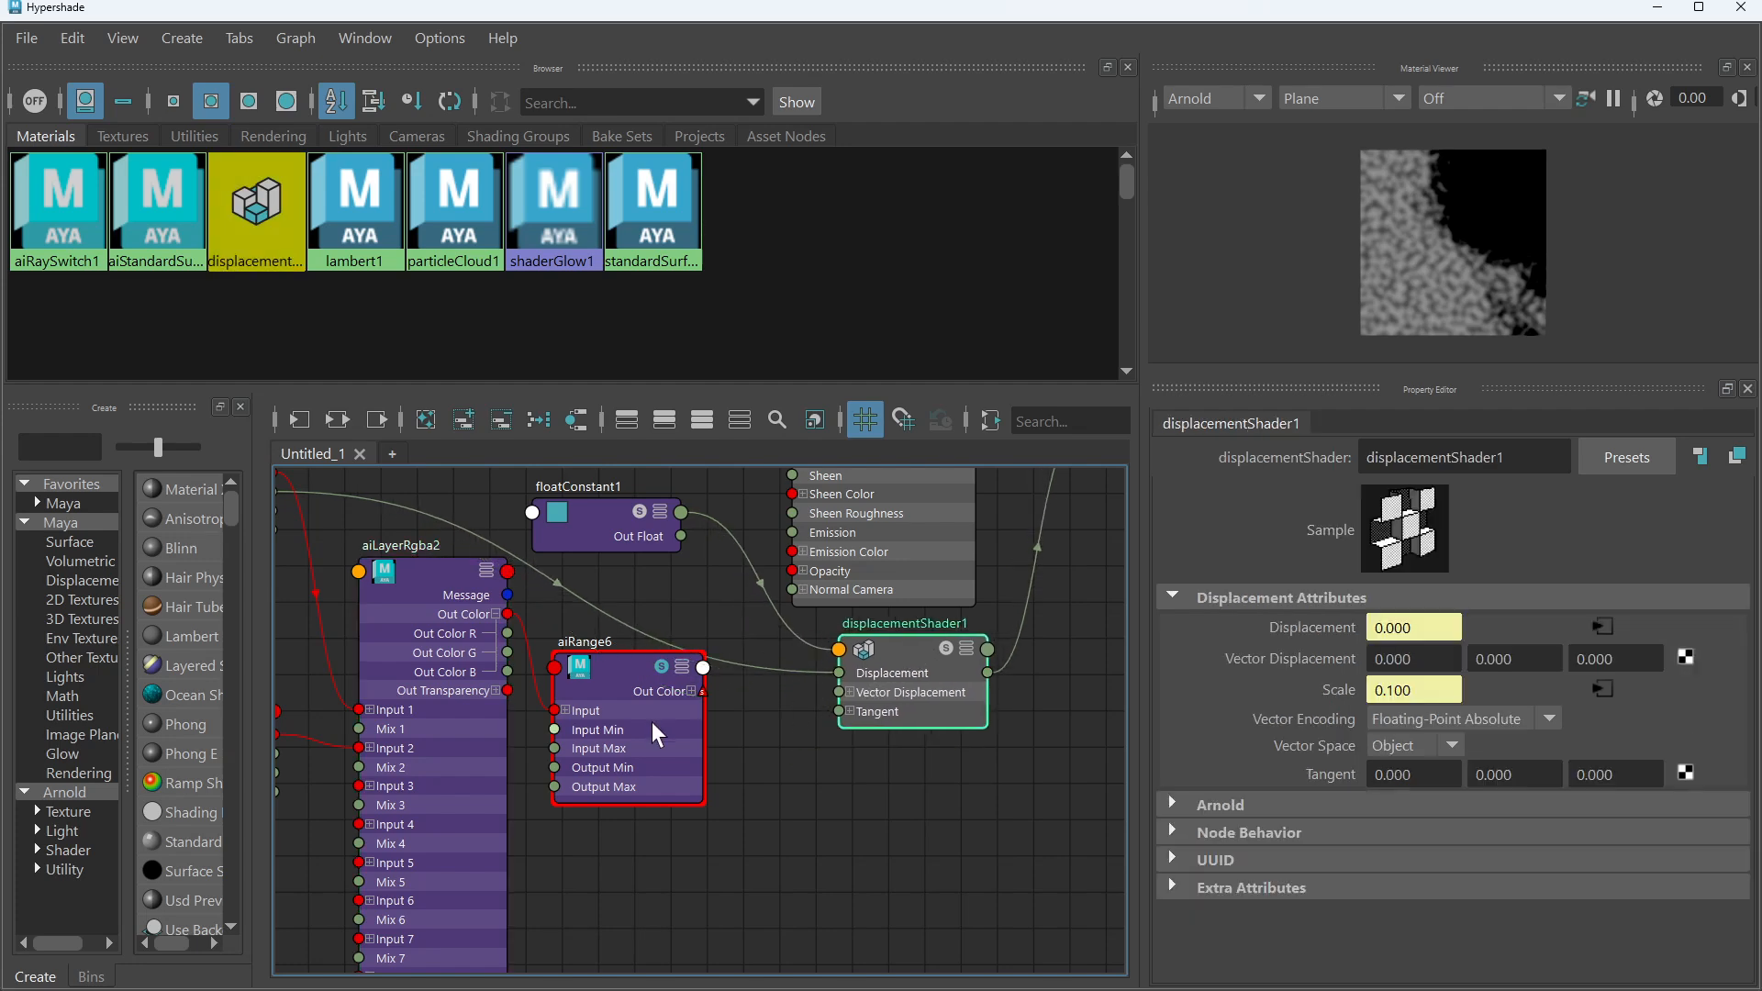
drag(680, 691, 693, 702)
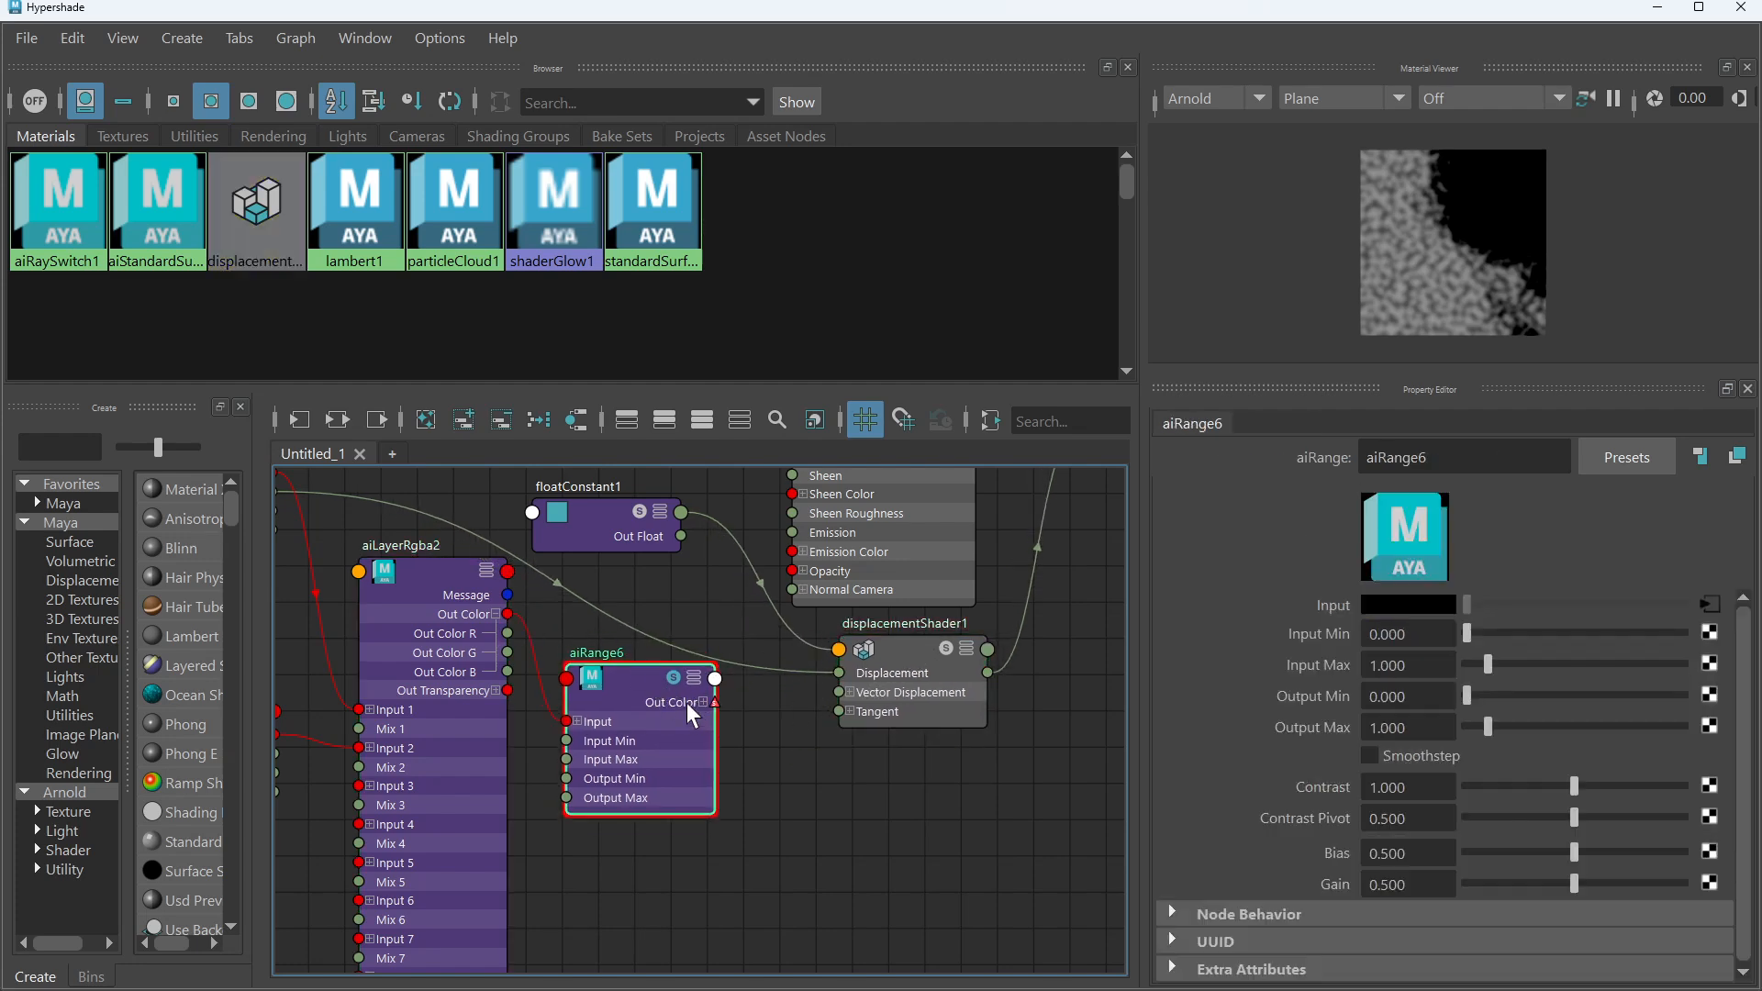
click(703, 702)
drag(715, 721, 839, 673)
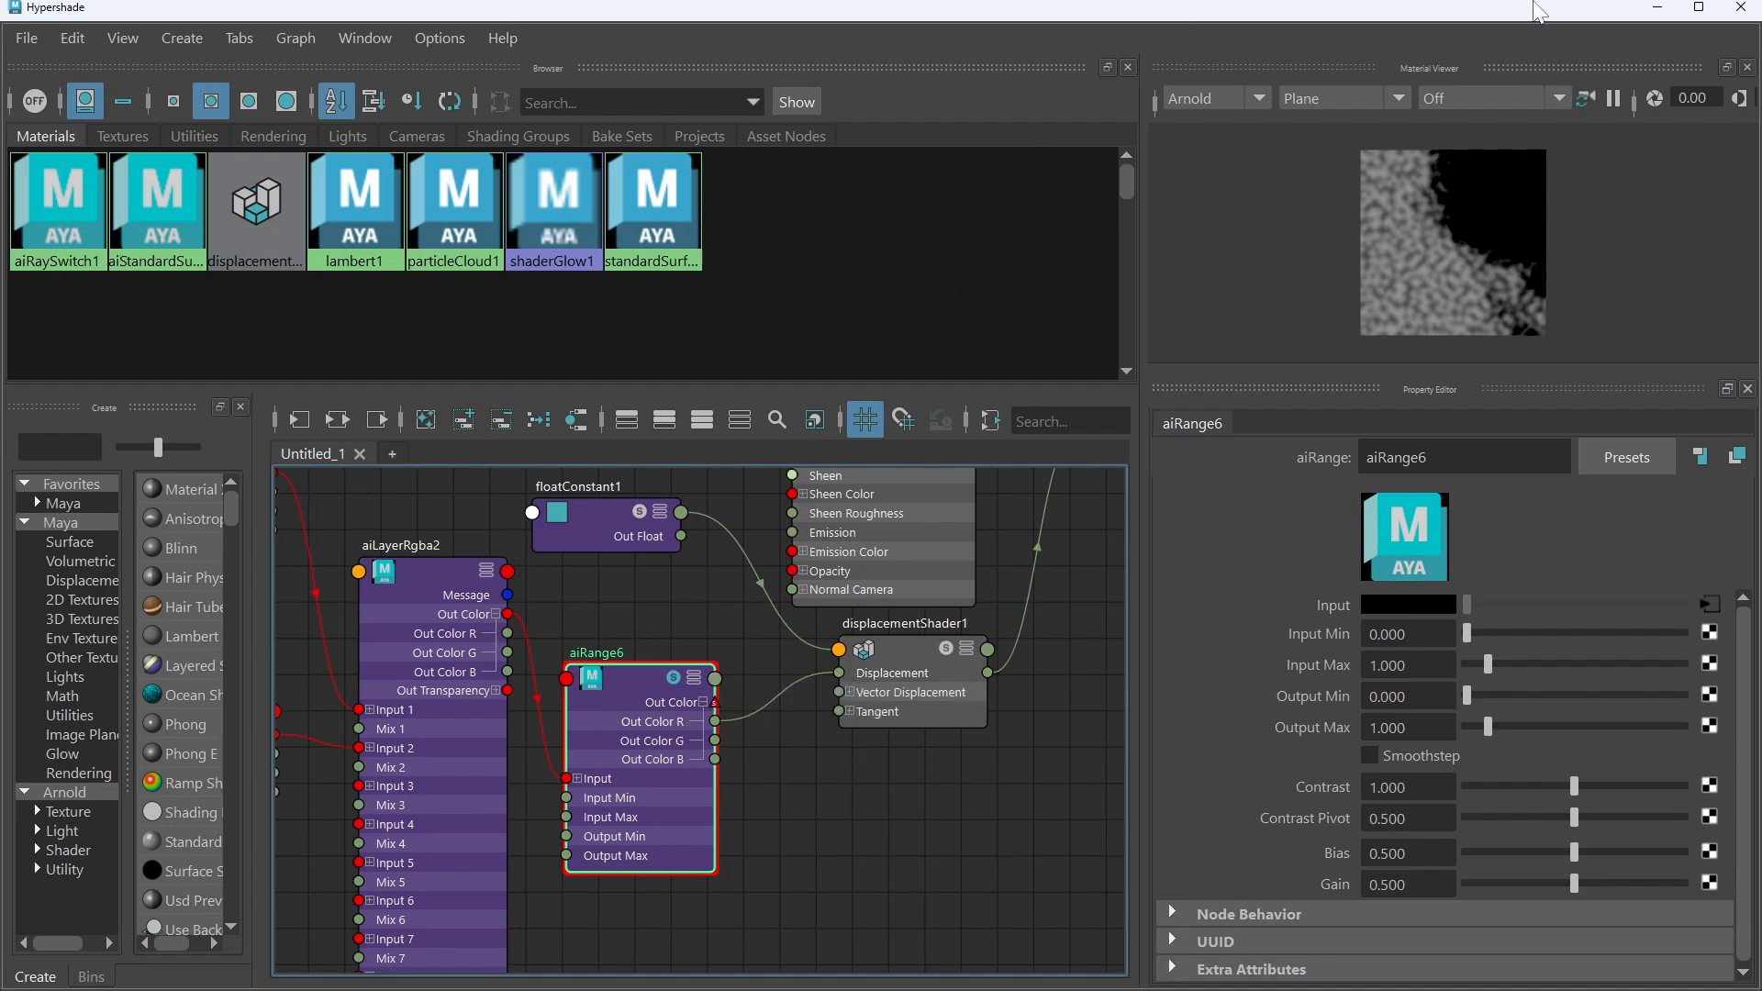
Check the Arnold render with aiRange6 driving the displacement, and return to Hypershade to review the node network
click(1660, 7)
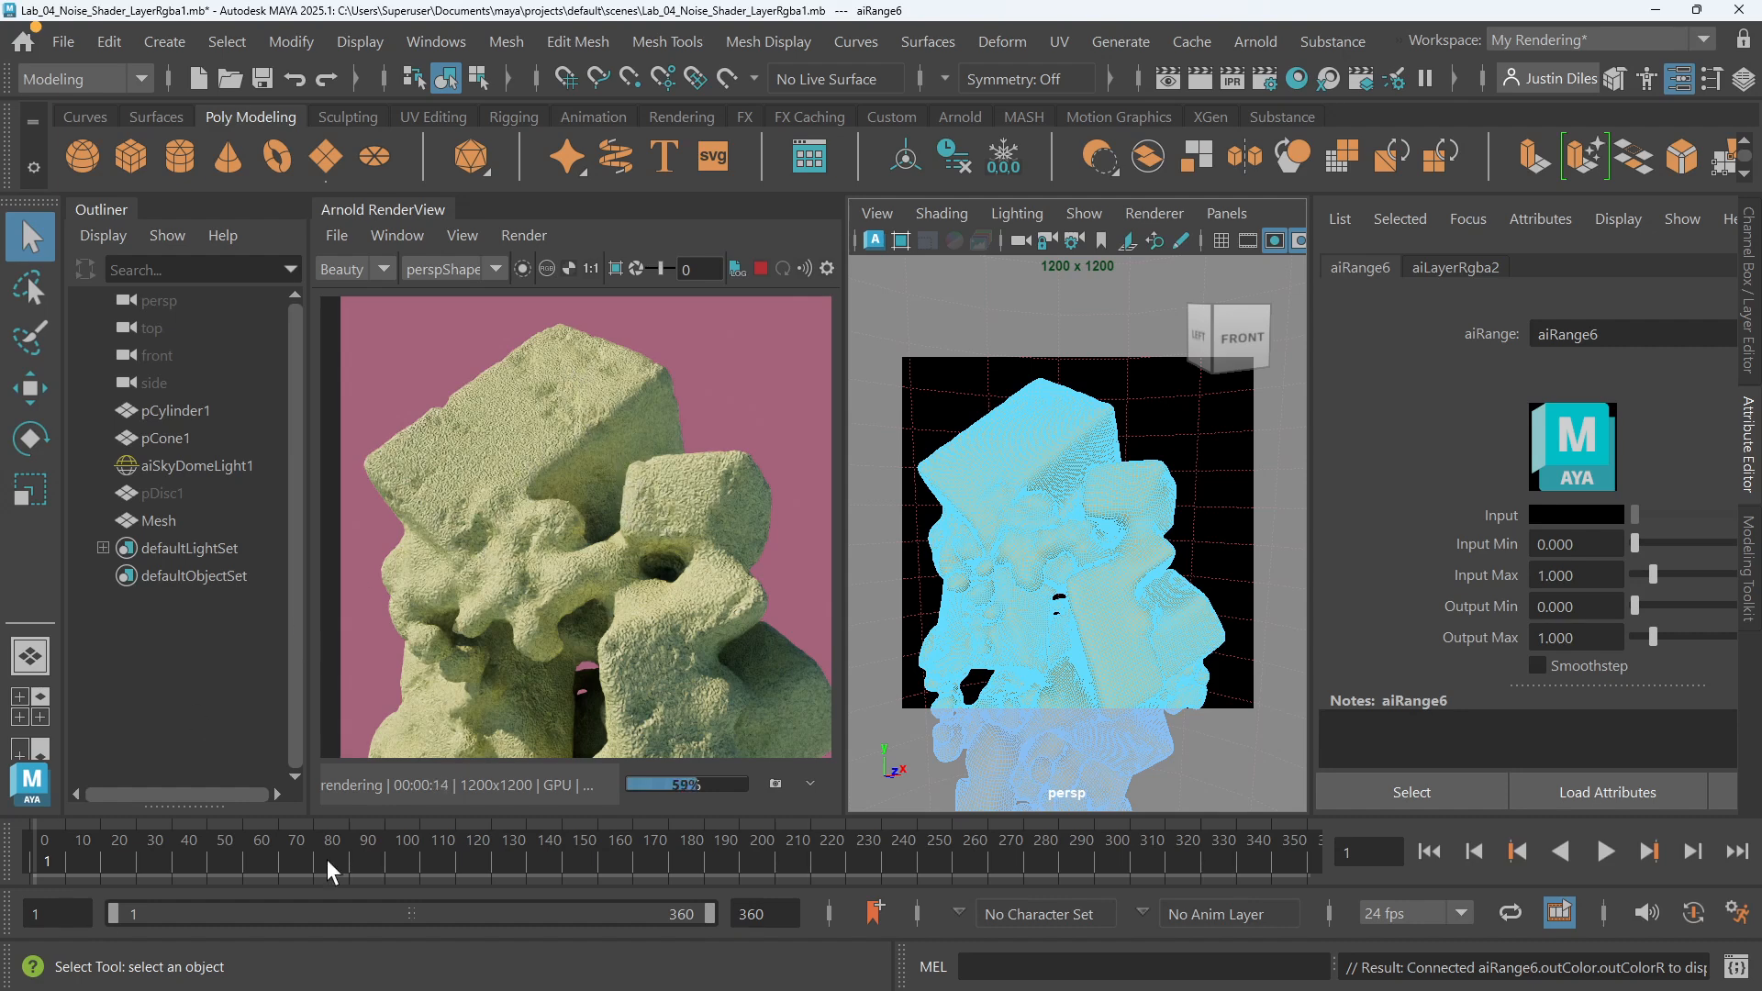
click(1296, 78)
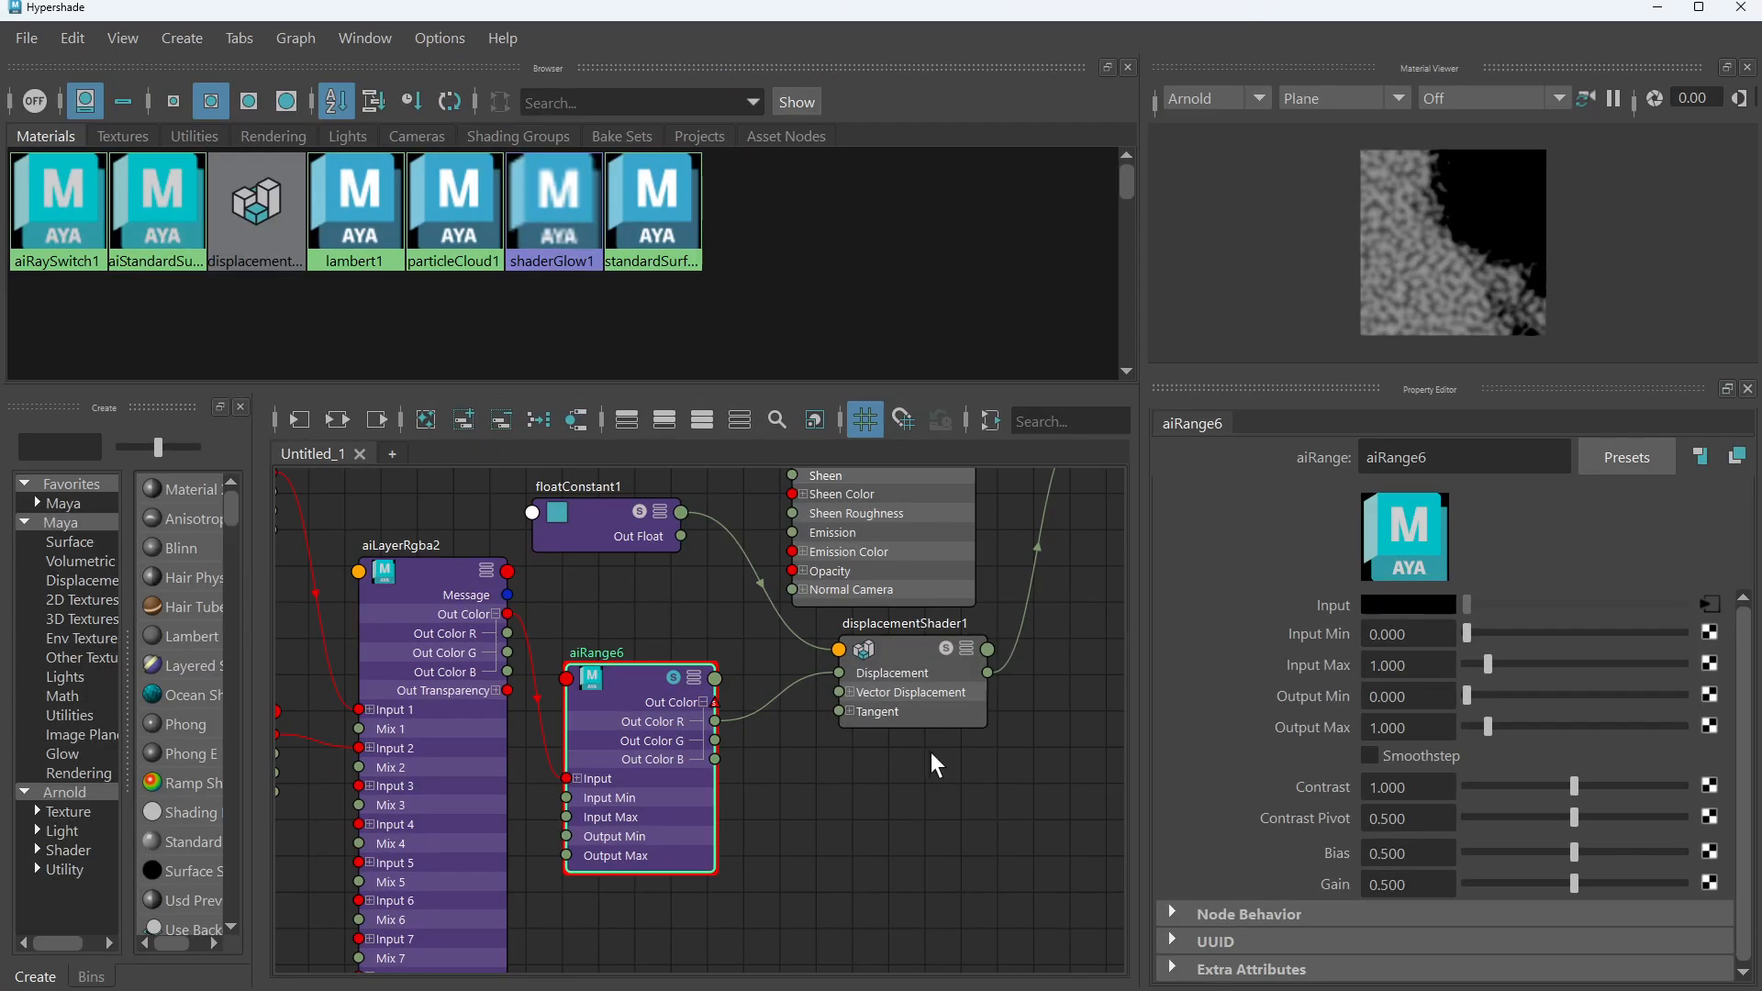
alt+middle_drag(1017, 720, 867, 819)
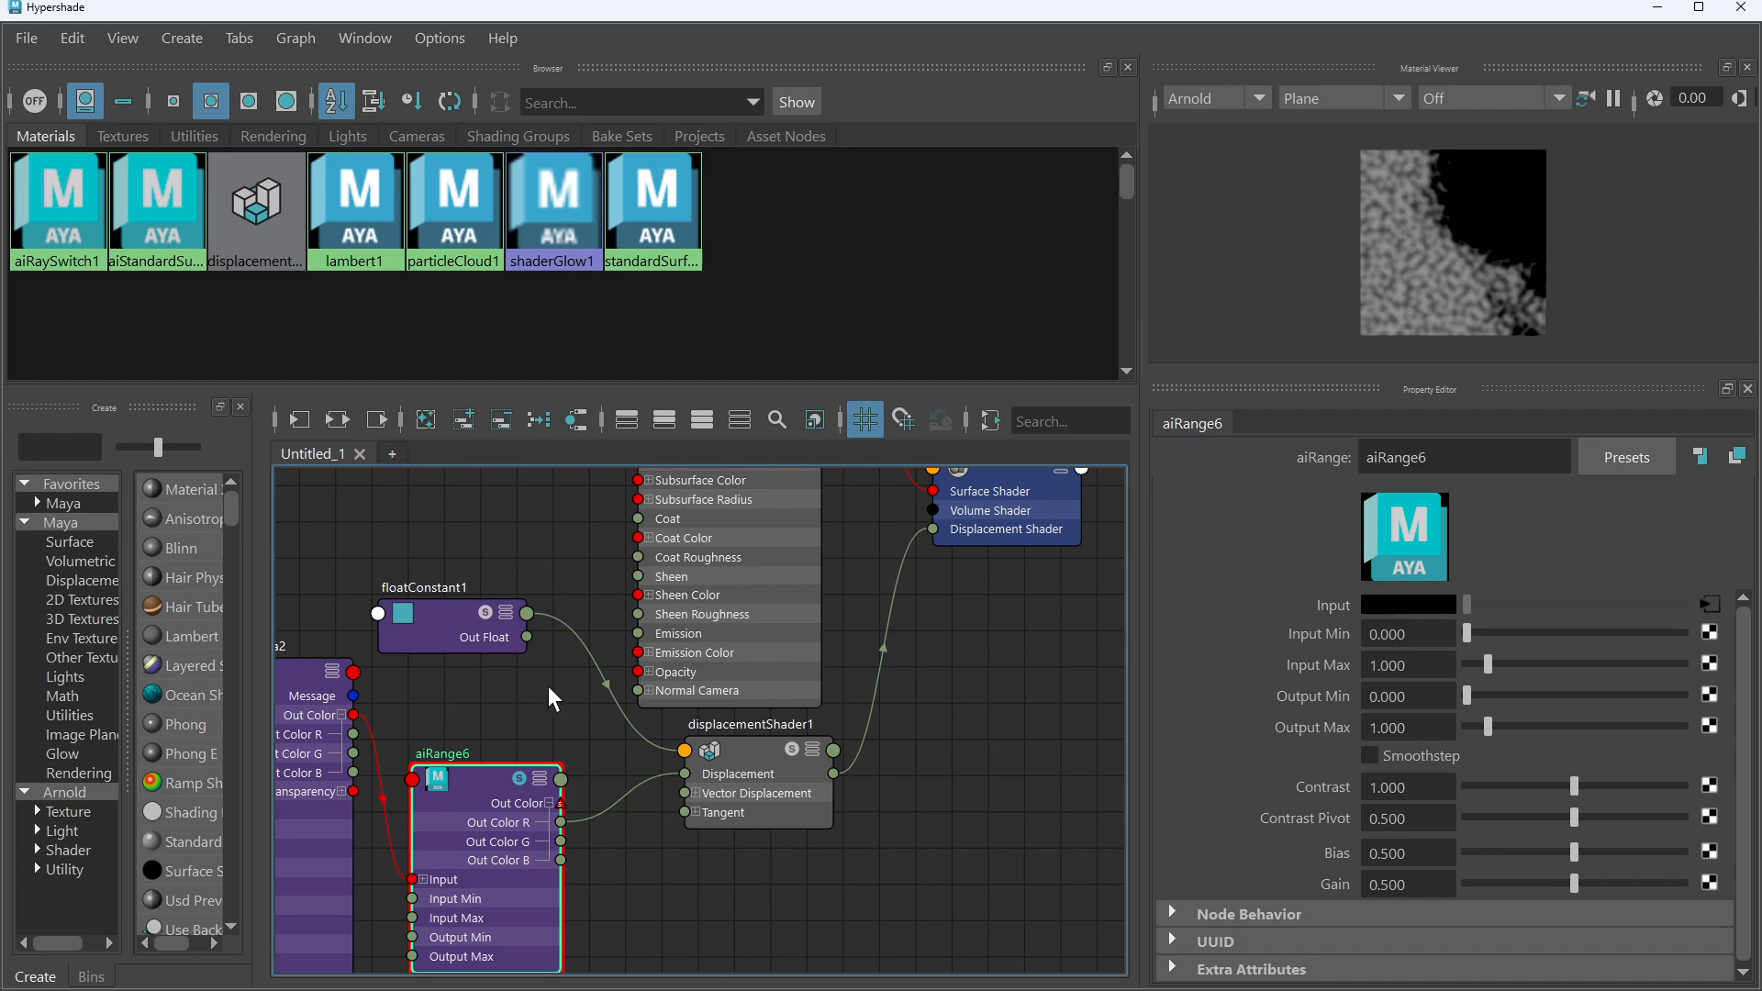
alt+middle_drag(547, 703, 580, 829)
scroll(668, 776, down, 3)
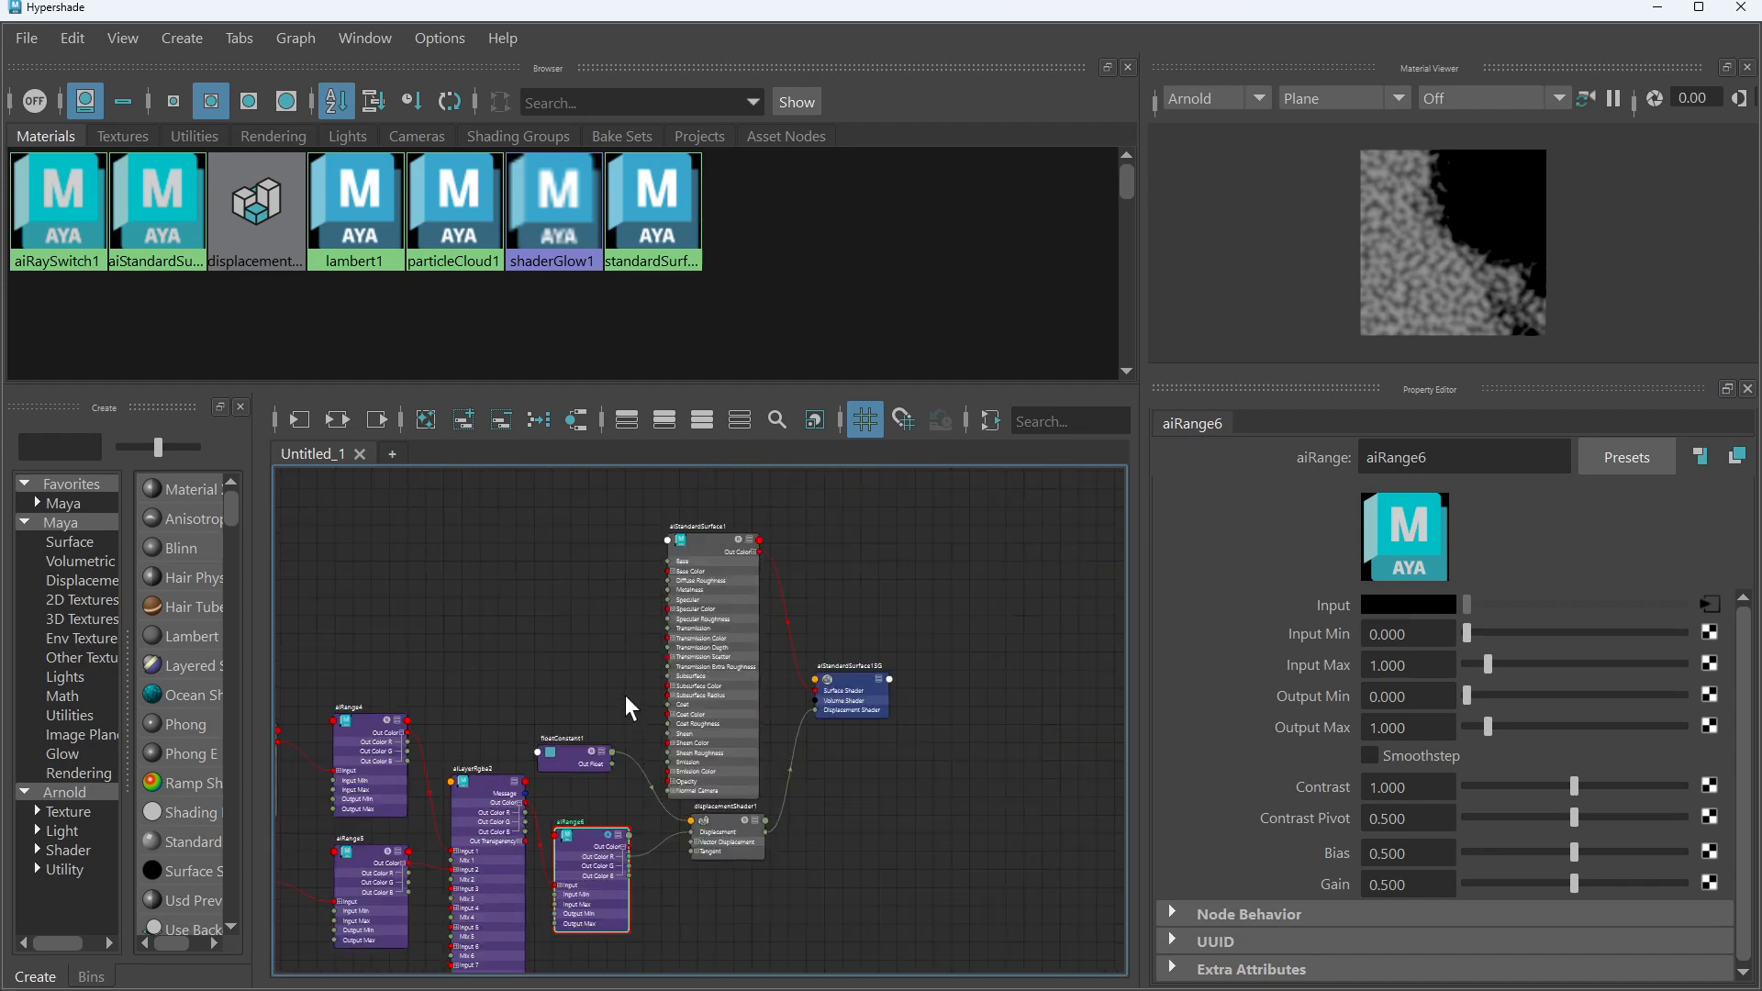
alt+middle_drag(636, 656, 758, 534)
scroll(702, 718, up, 3)
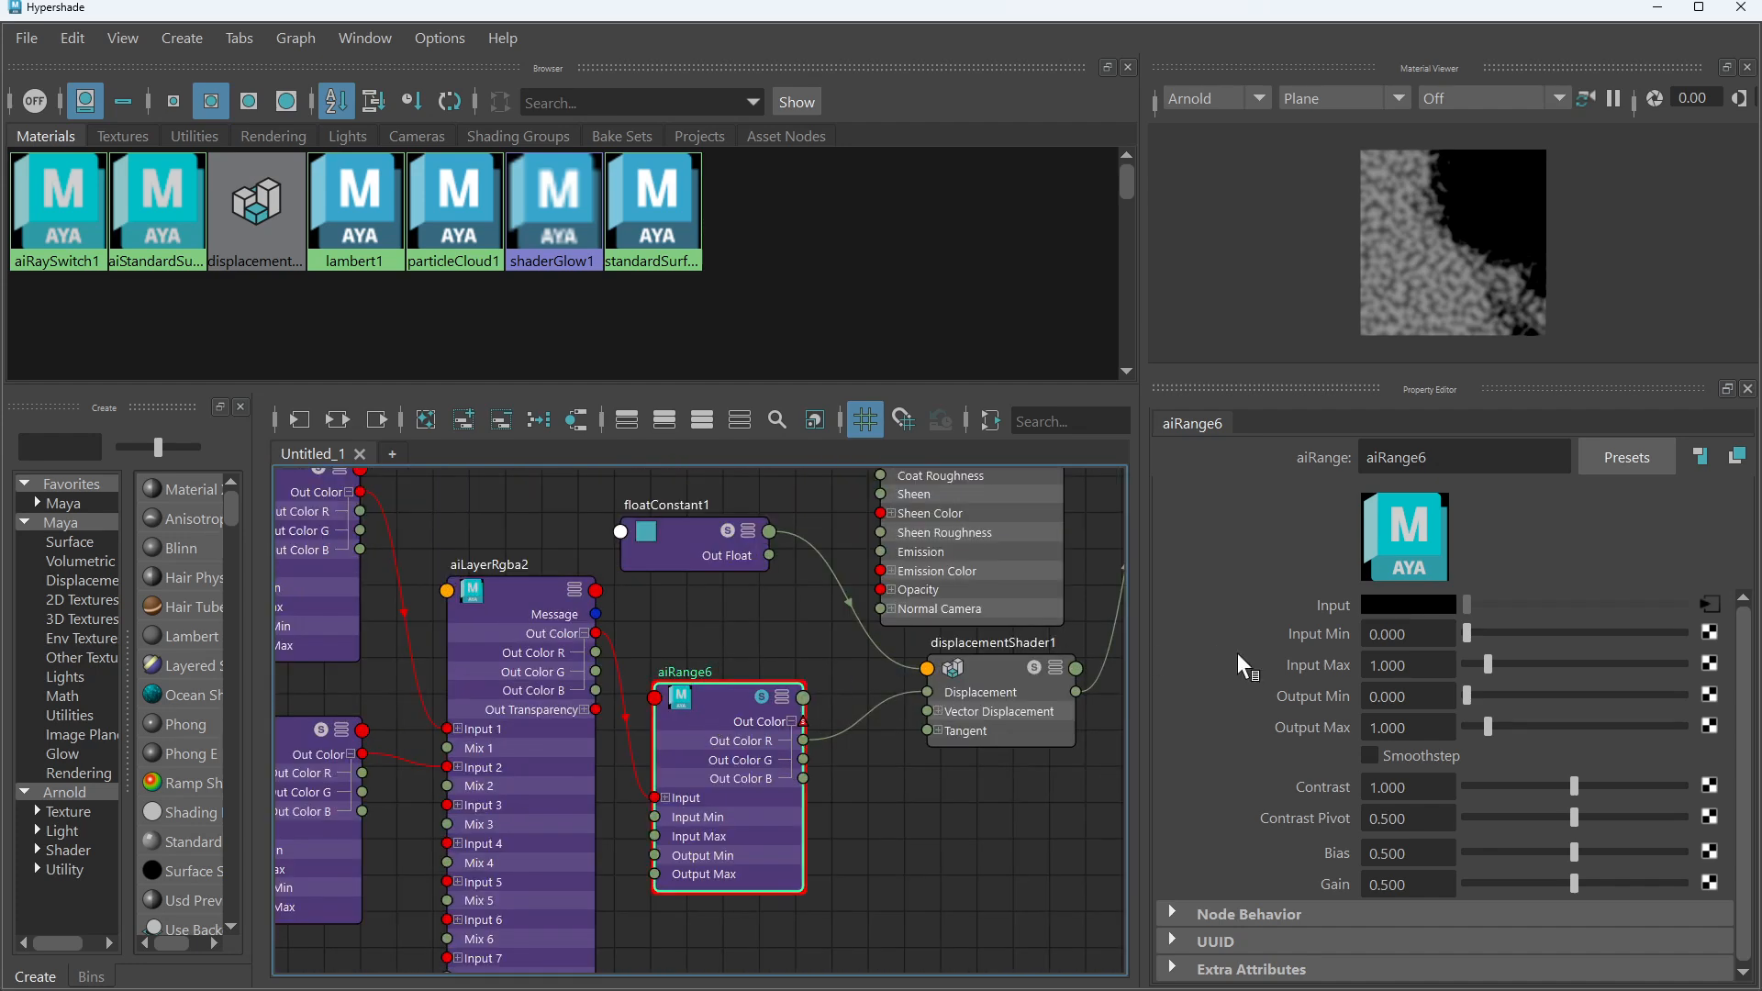
Review the Layer 1 Operation choices of aiLayerRgba2, keep over, and set the layer's Mix to 1.000
click(510, 609)
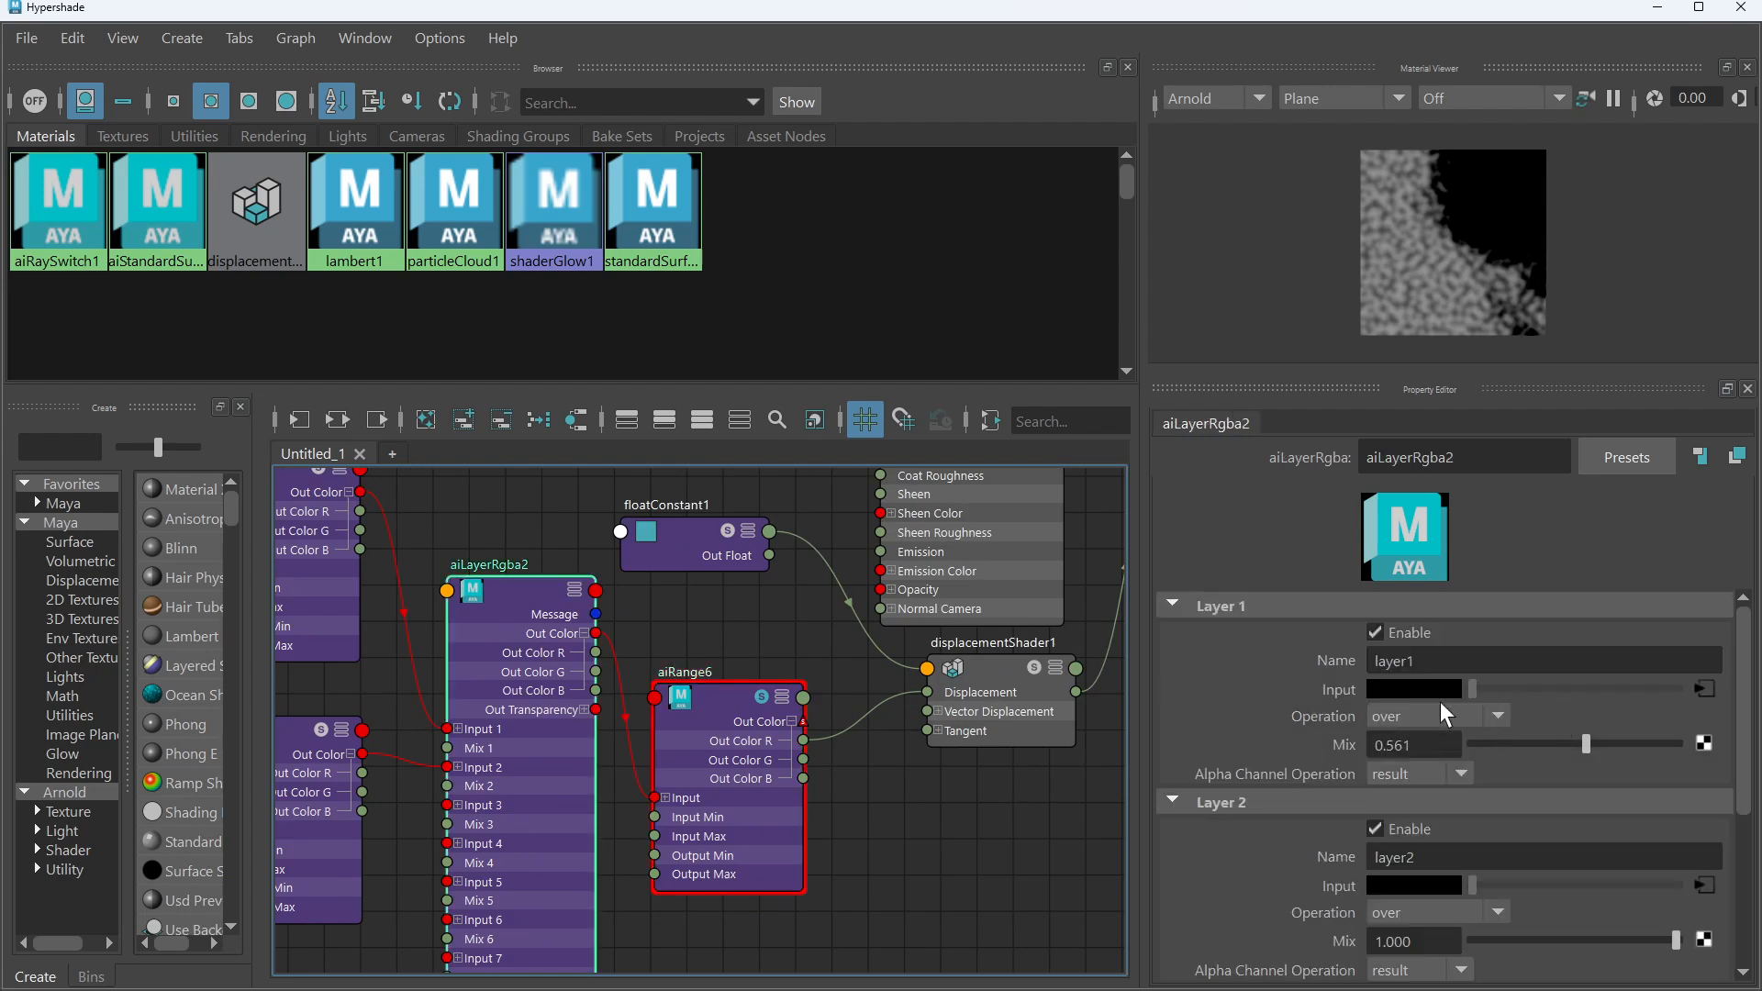
scroll(1520, 698, down, 1)
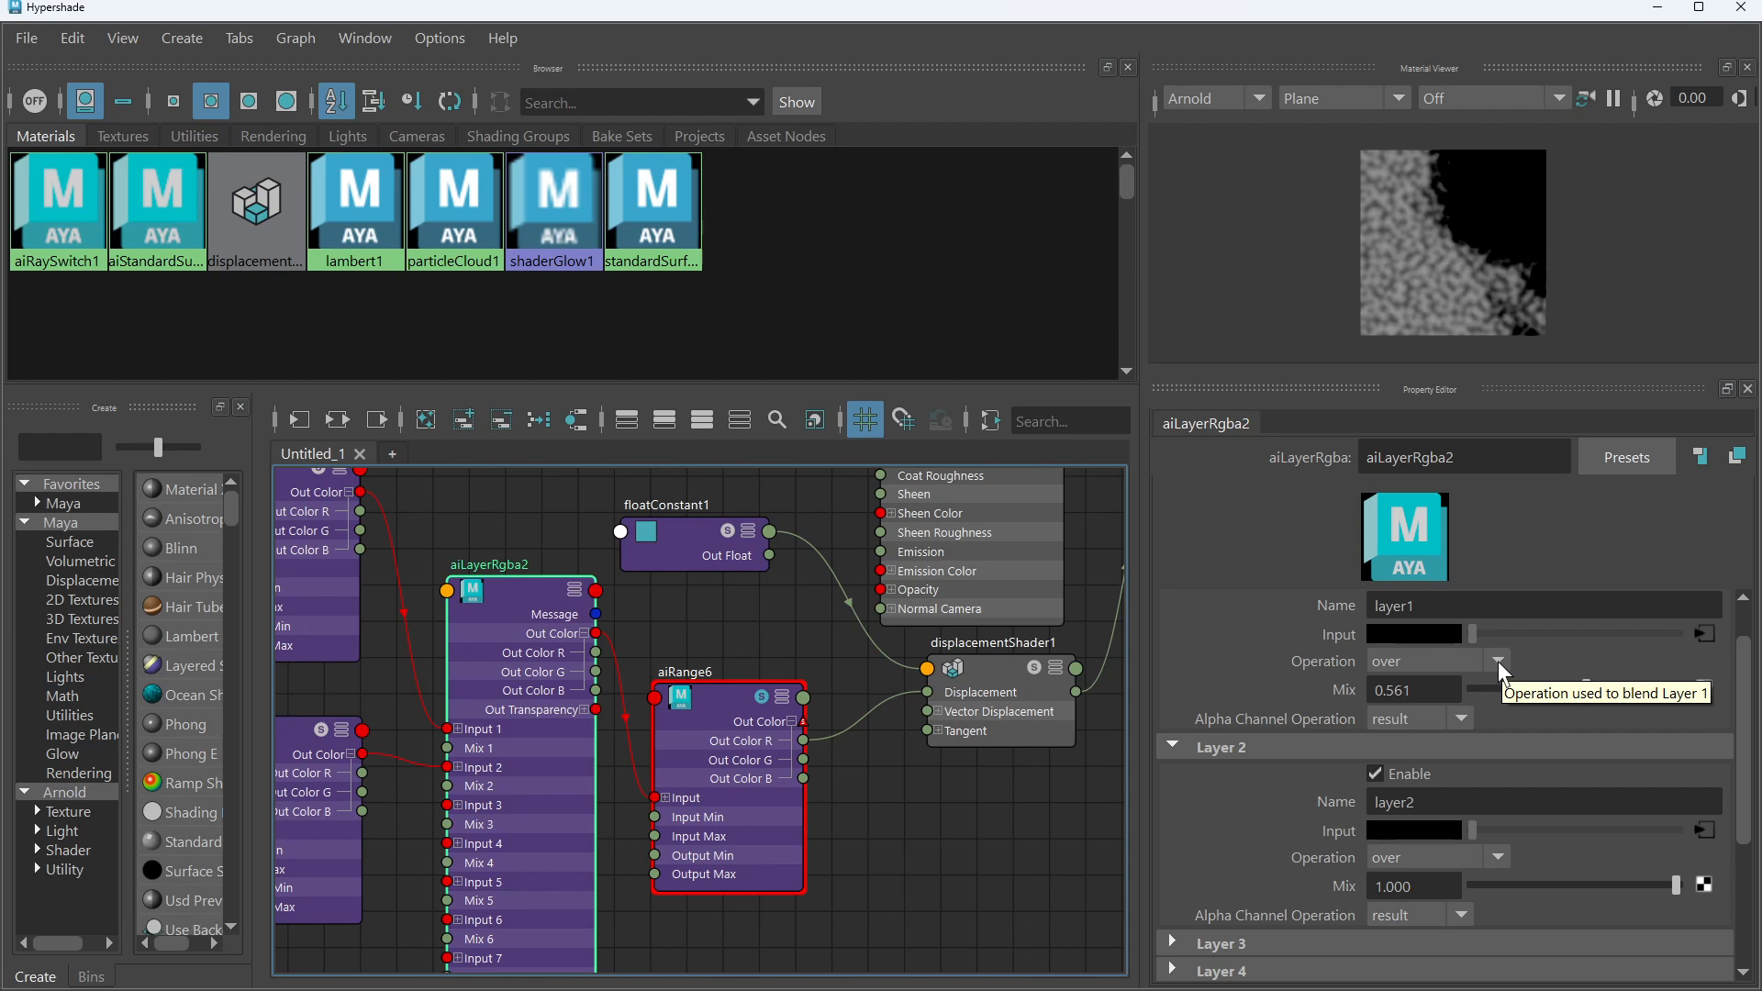
click(1499, 662)
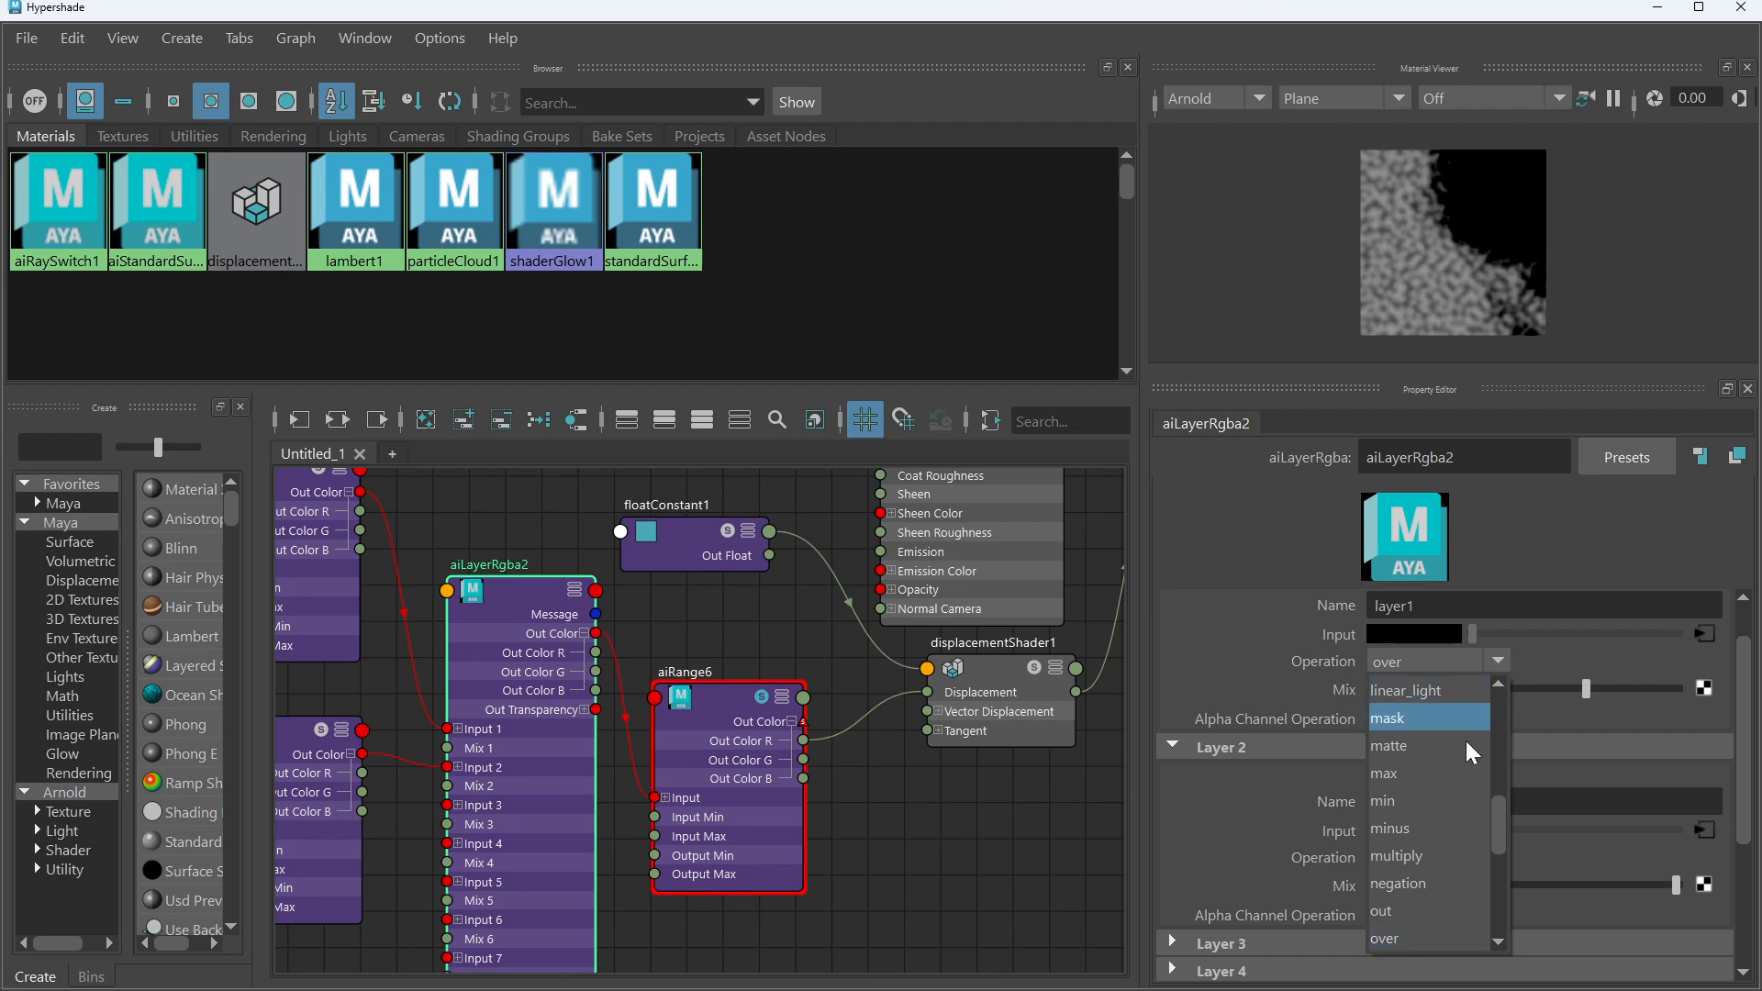
click(1575, 655)
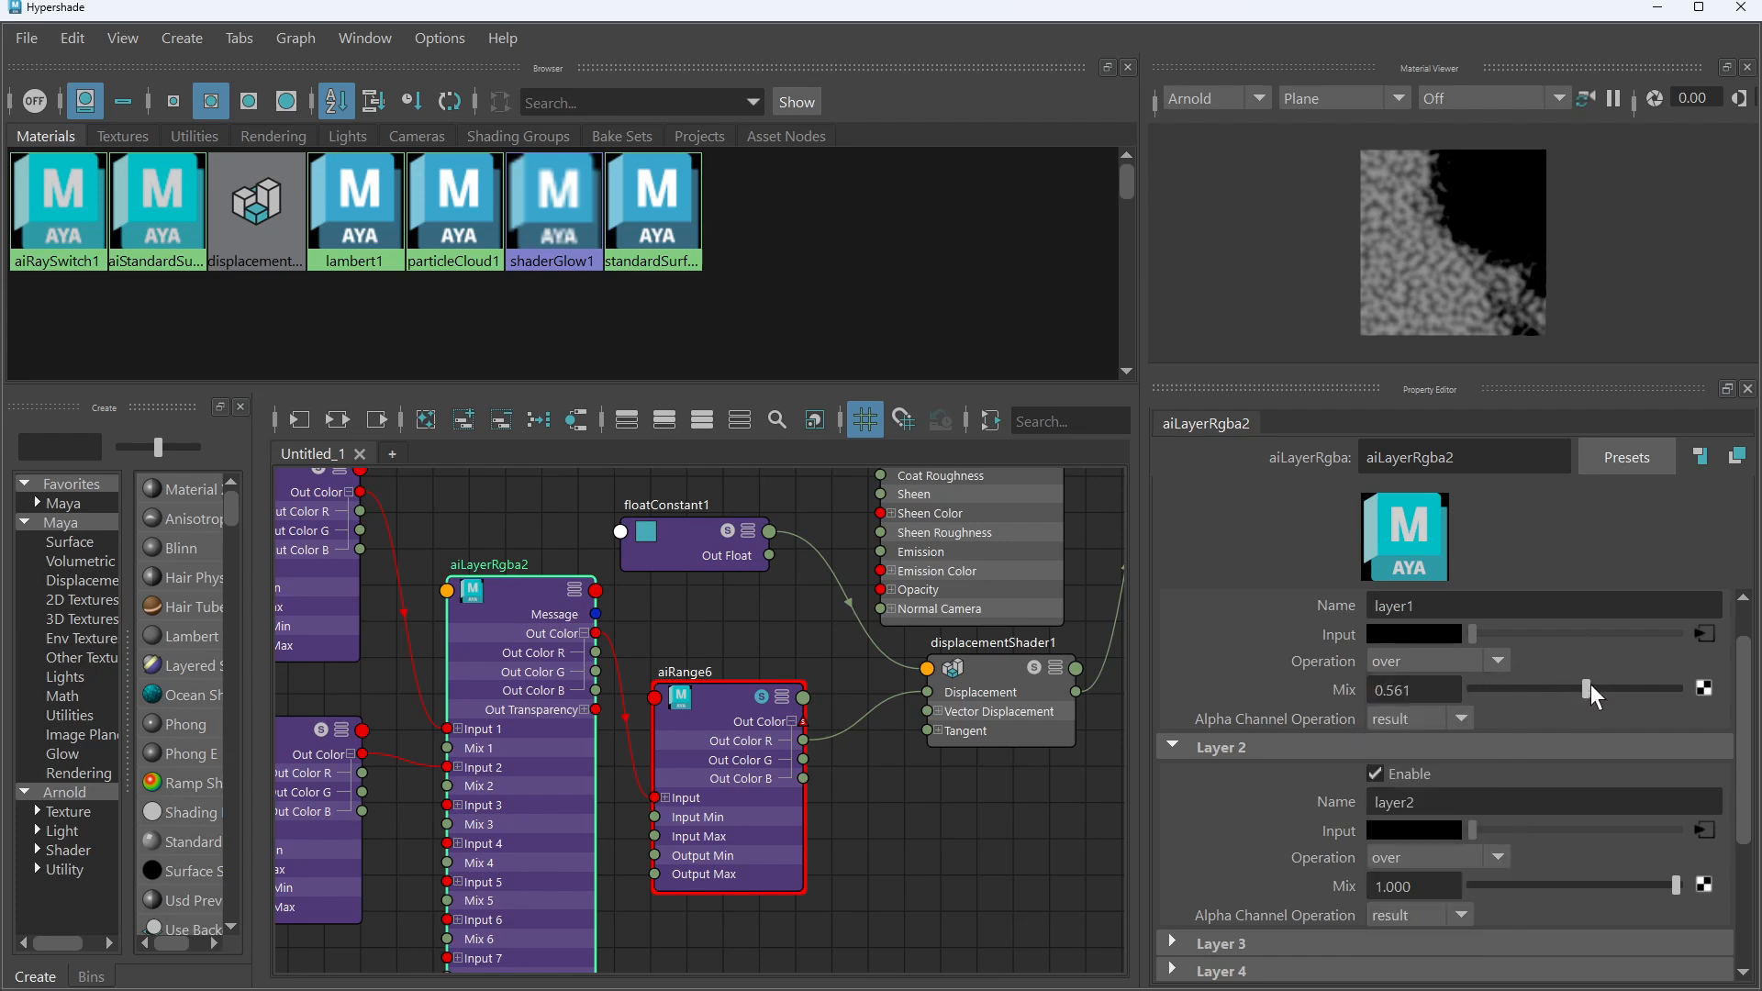
drag(1564, 684, 1728, 700)
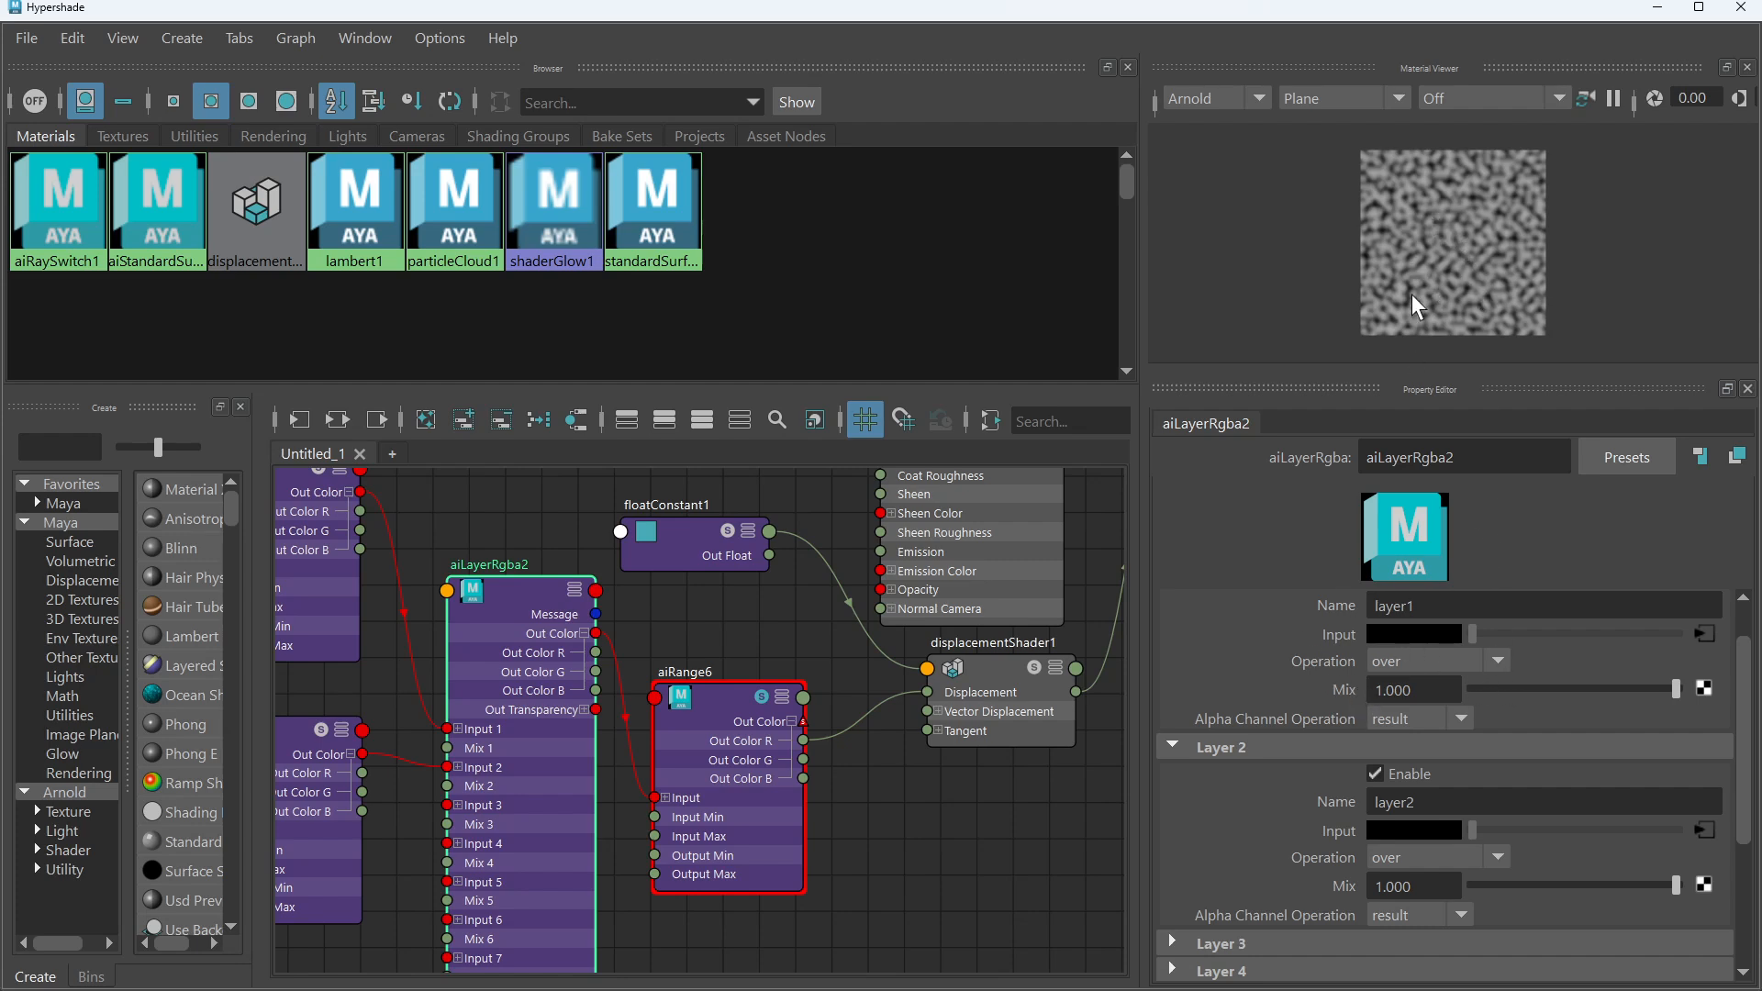
Keep Layer 1's Operation at over and set Layer 2's Operation to plus on aiLayerRgba2
click(1503, 663)
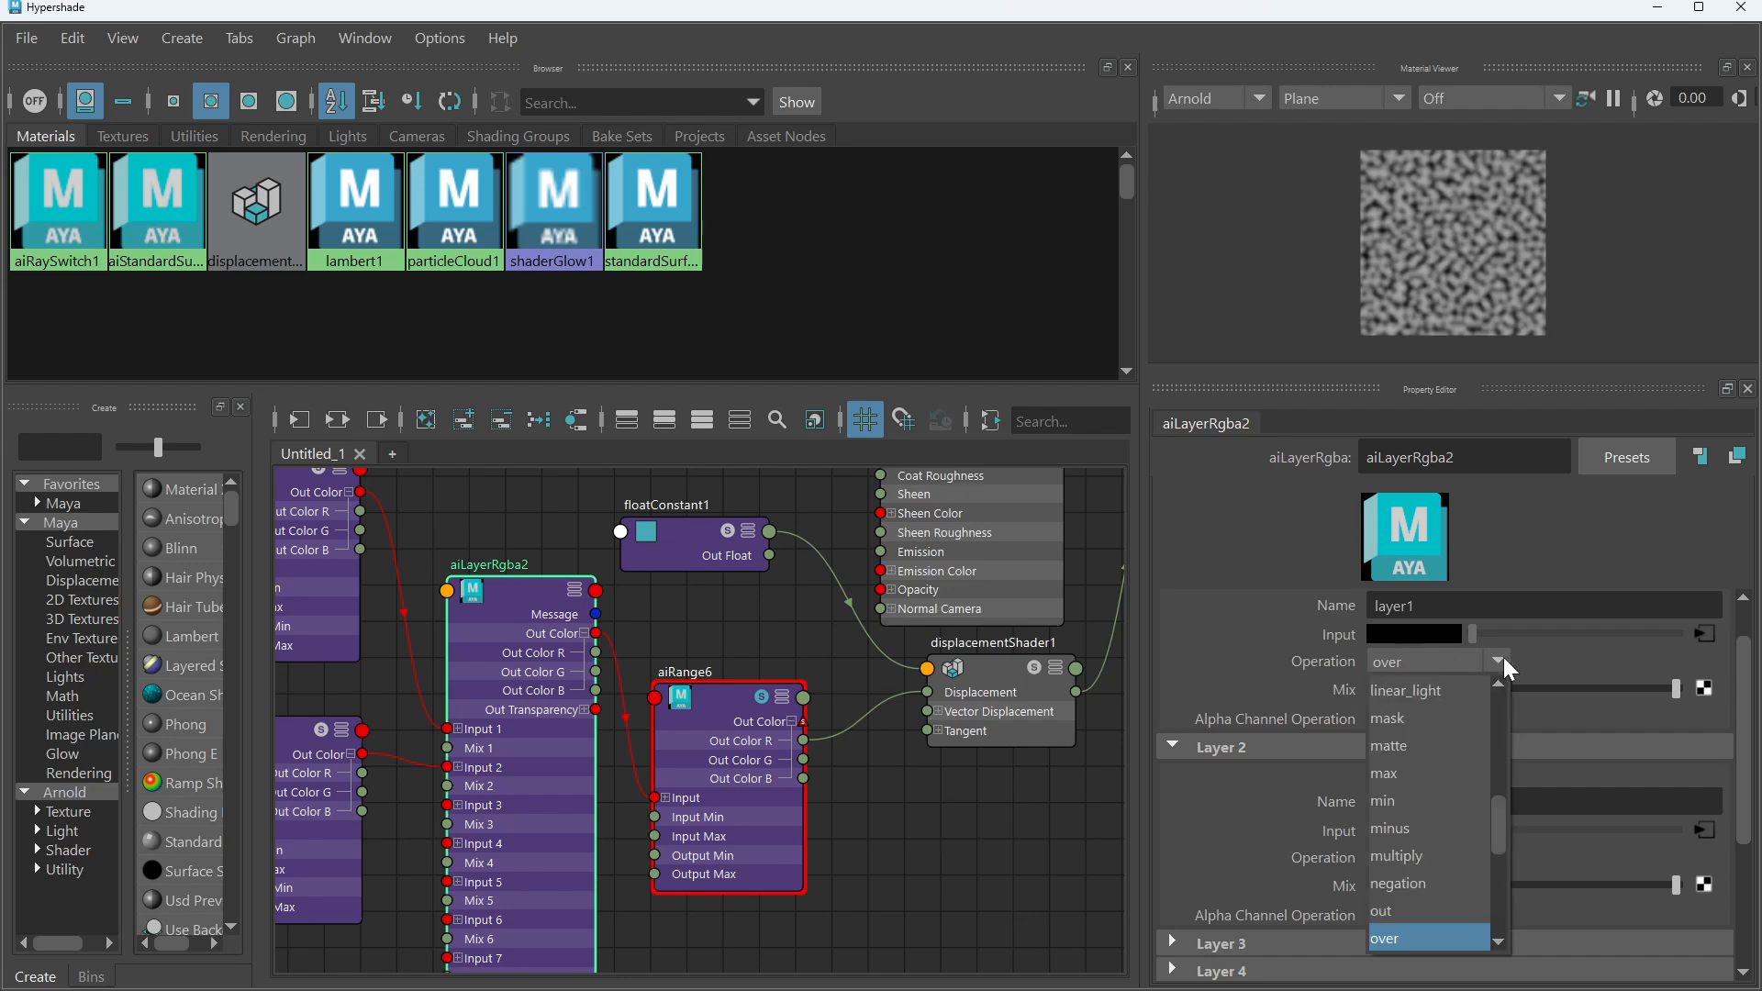
click(1542, 664)
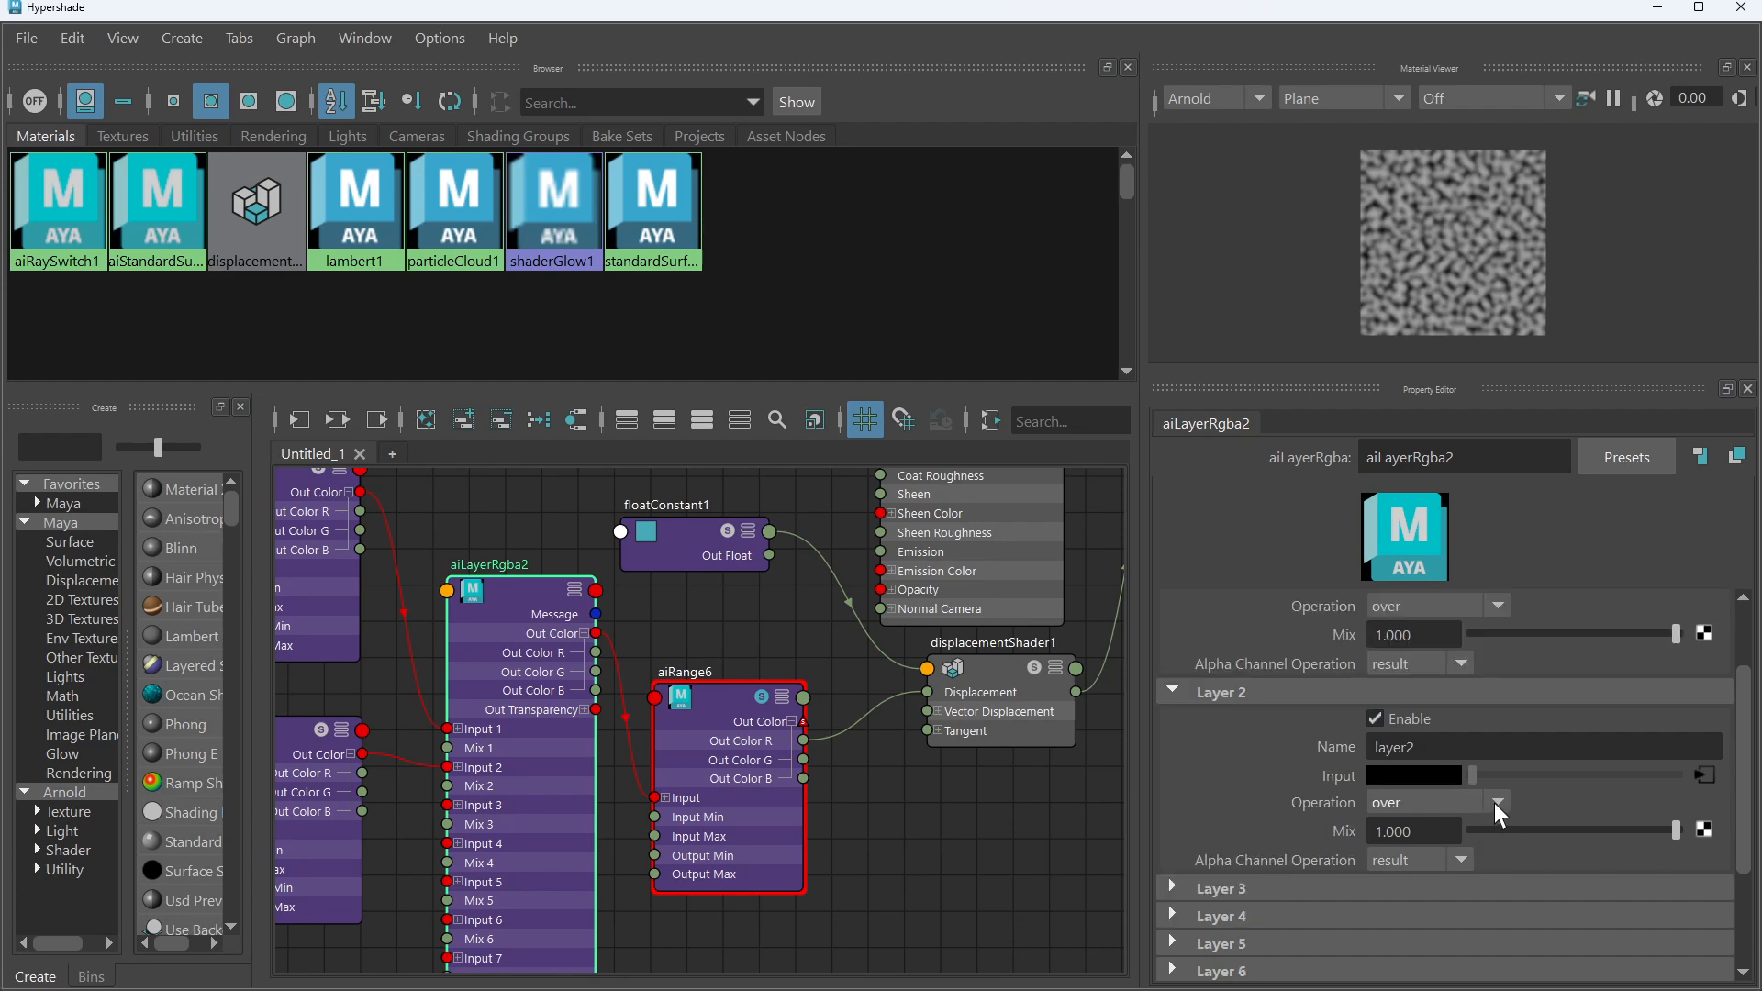
click(1498, 857)
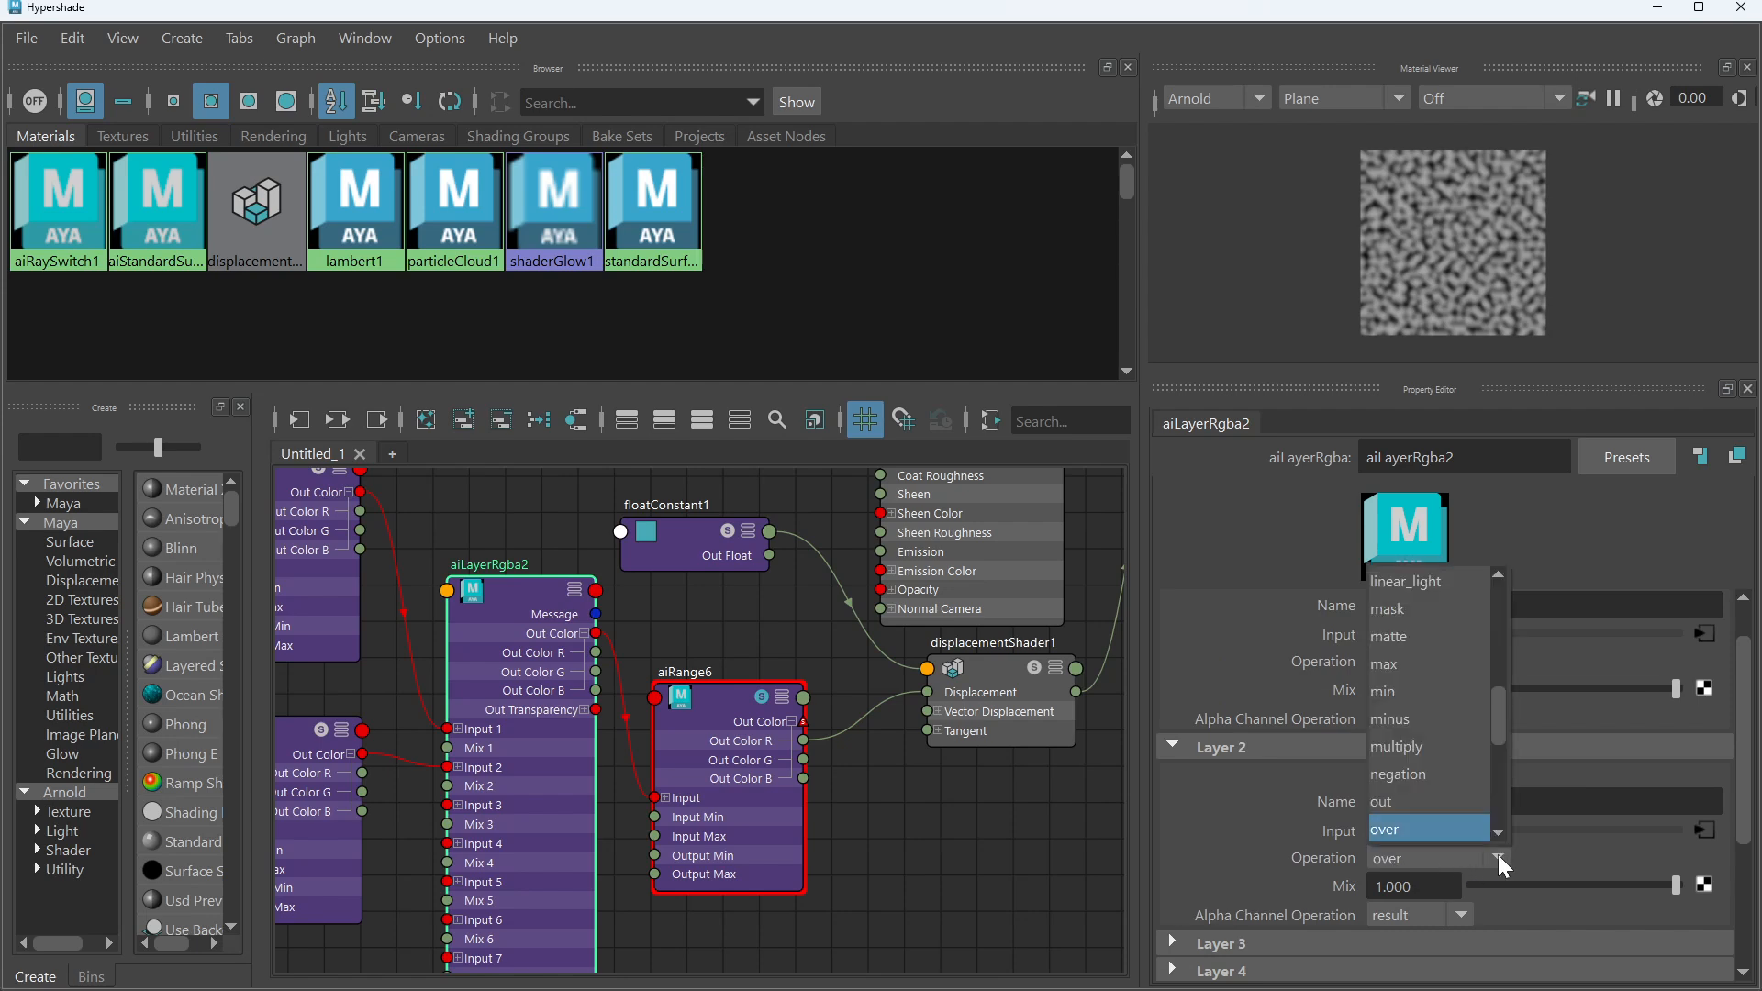
scroll(1505, 739, down, 3)
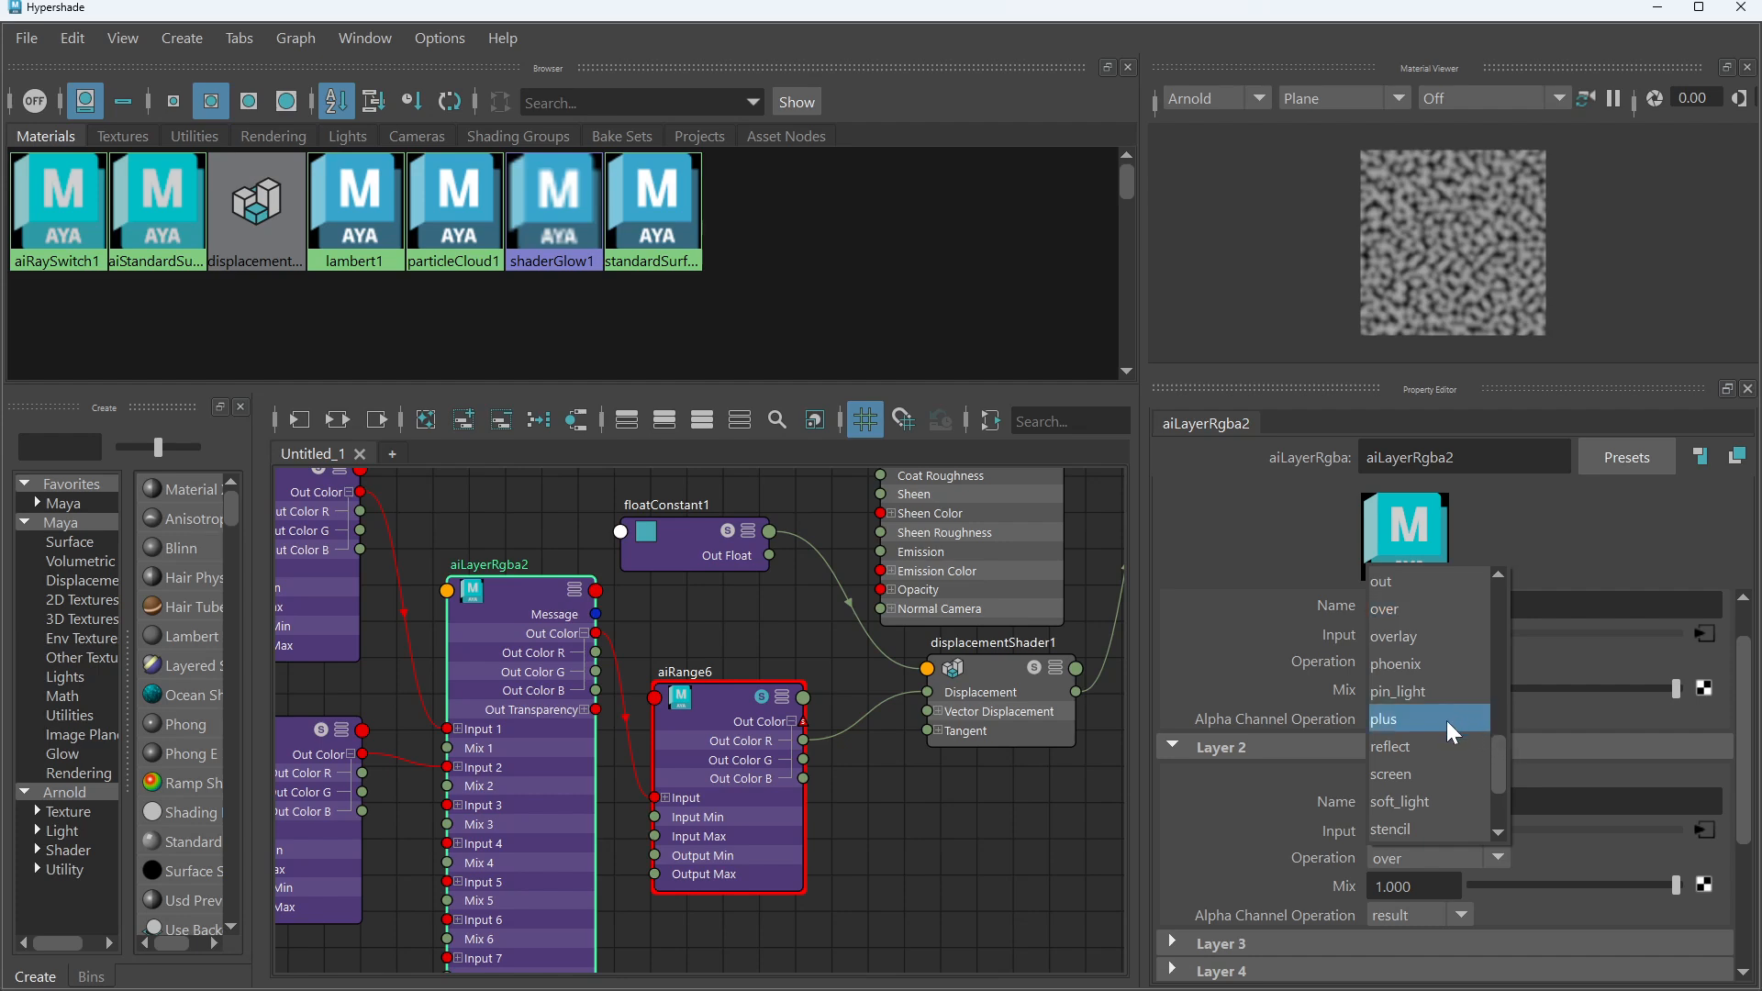
click(1453, 731)
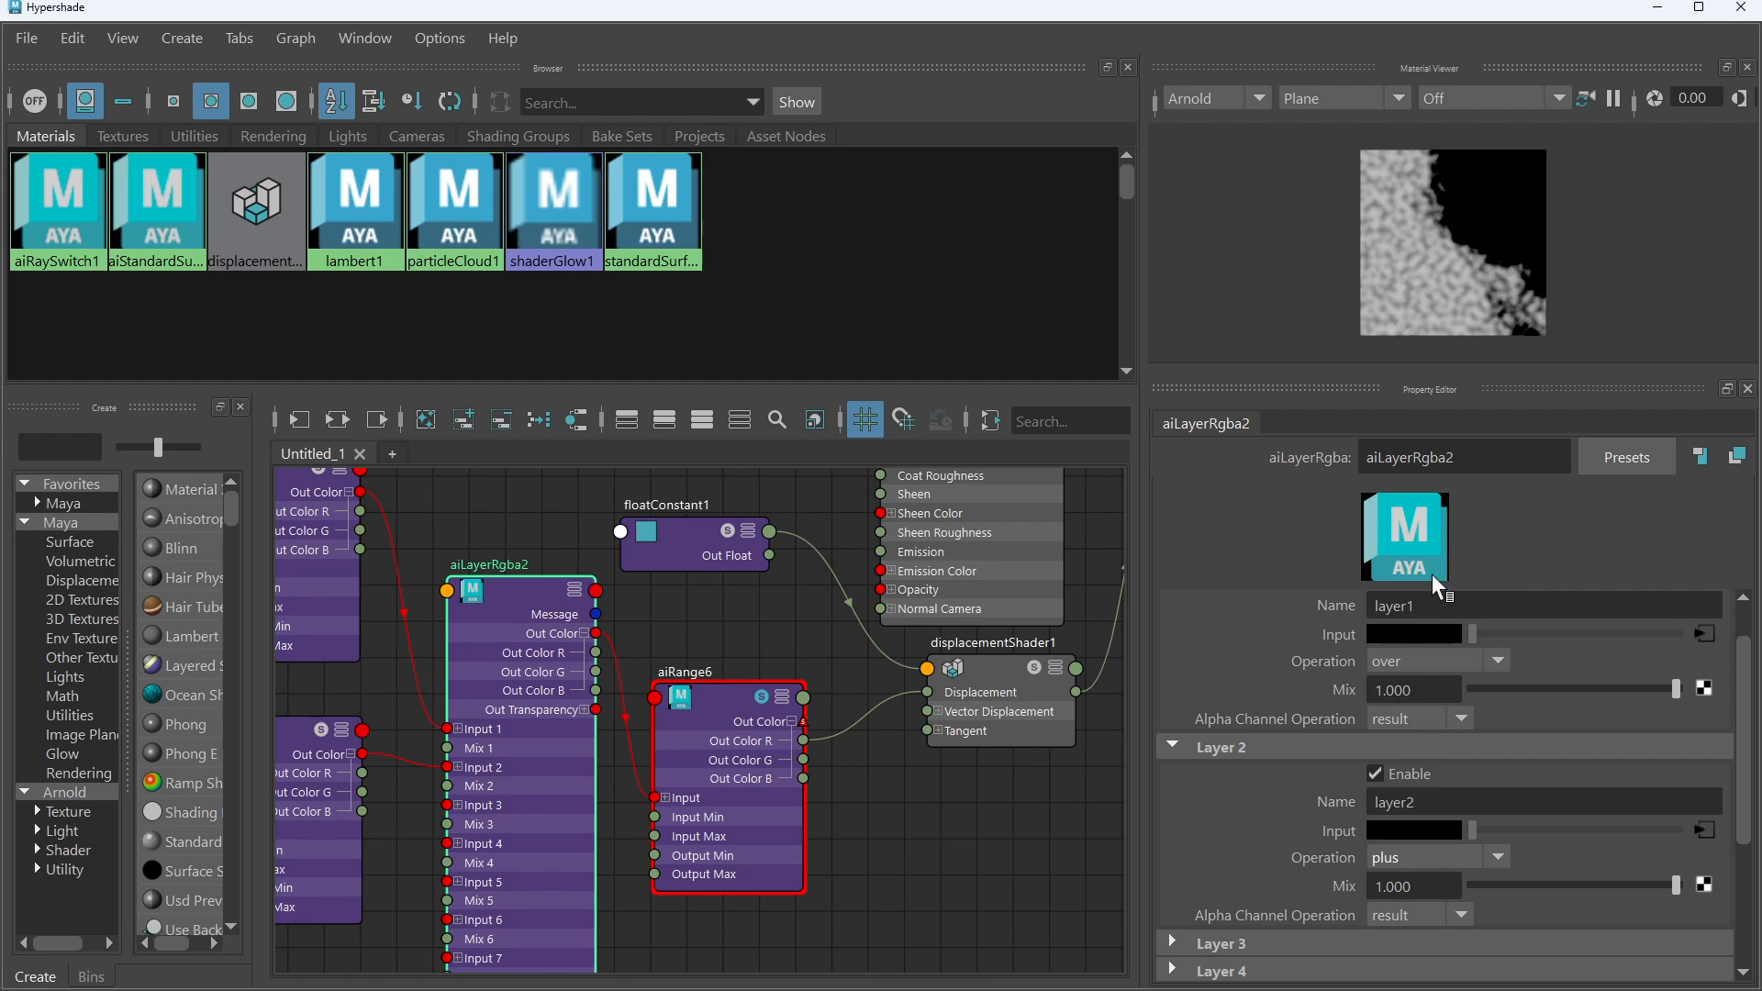
Look through the Layer 2 Operation choices of aiLayerRgba2 and set the layer's Operation to over
click(1496, 857)
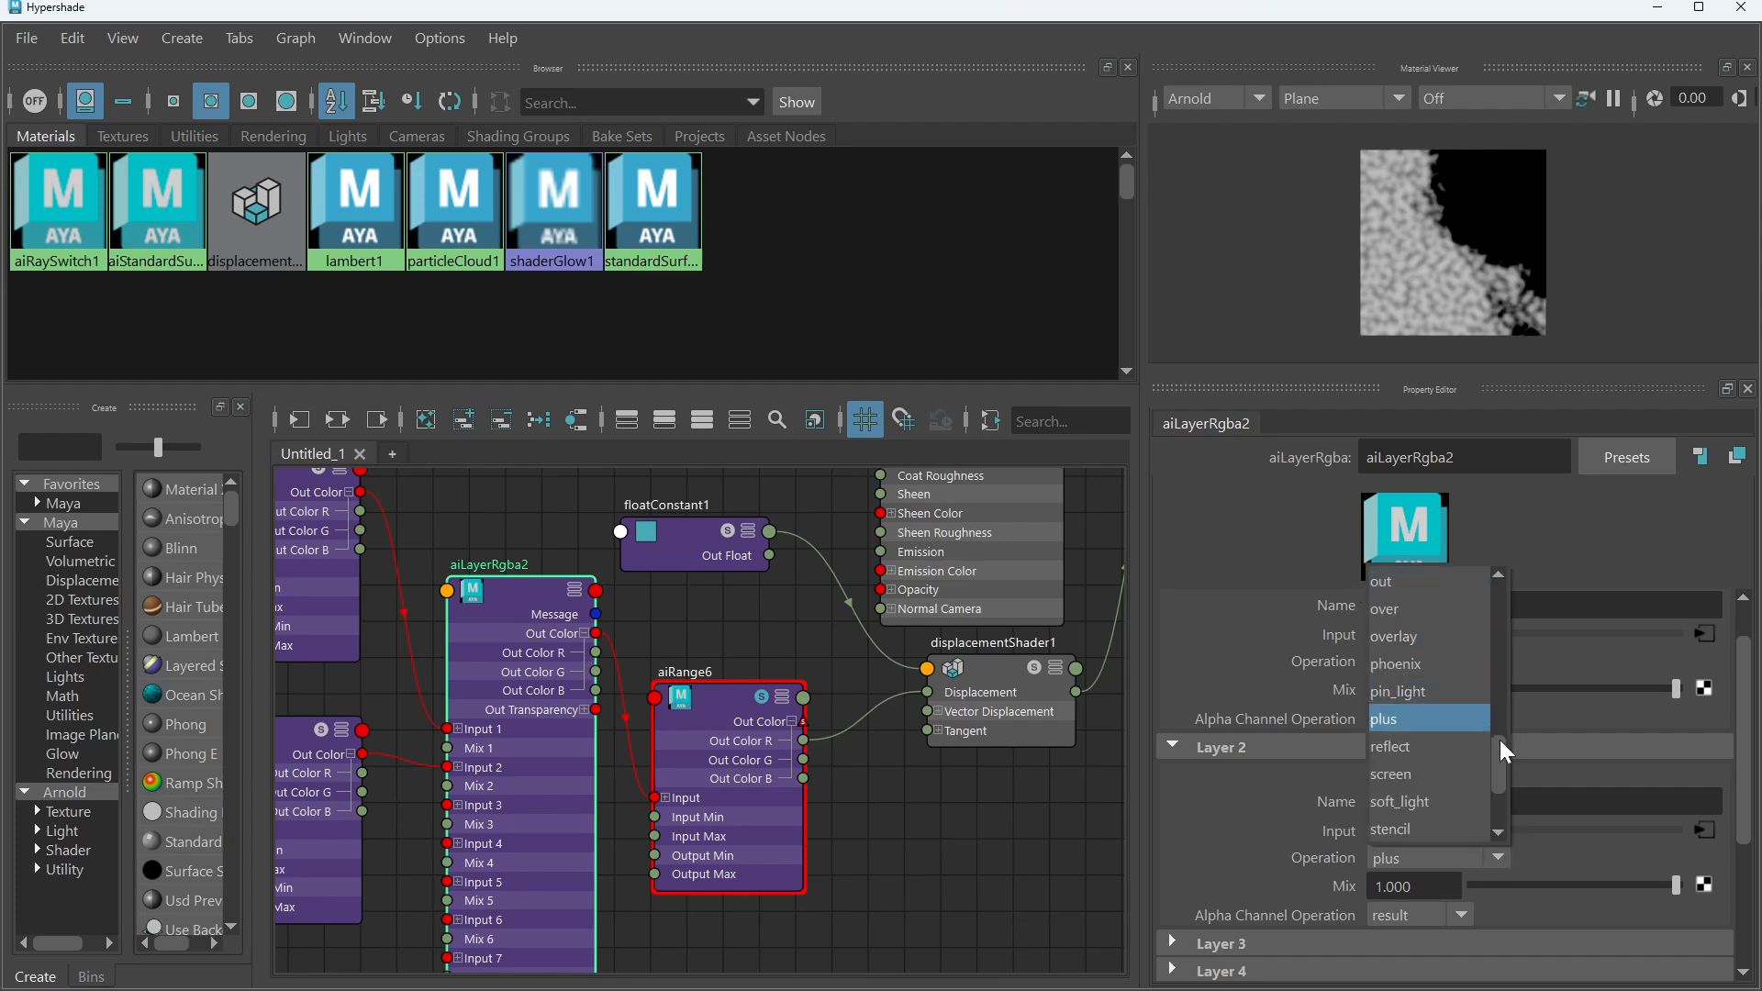
click(1388, 719)
click(1509, 853)
drag(1501, 777, 1509, 612)
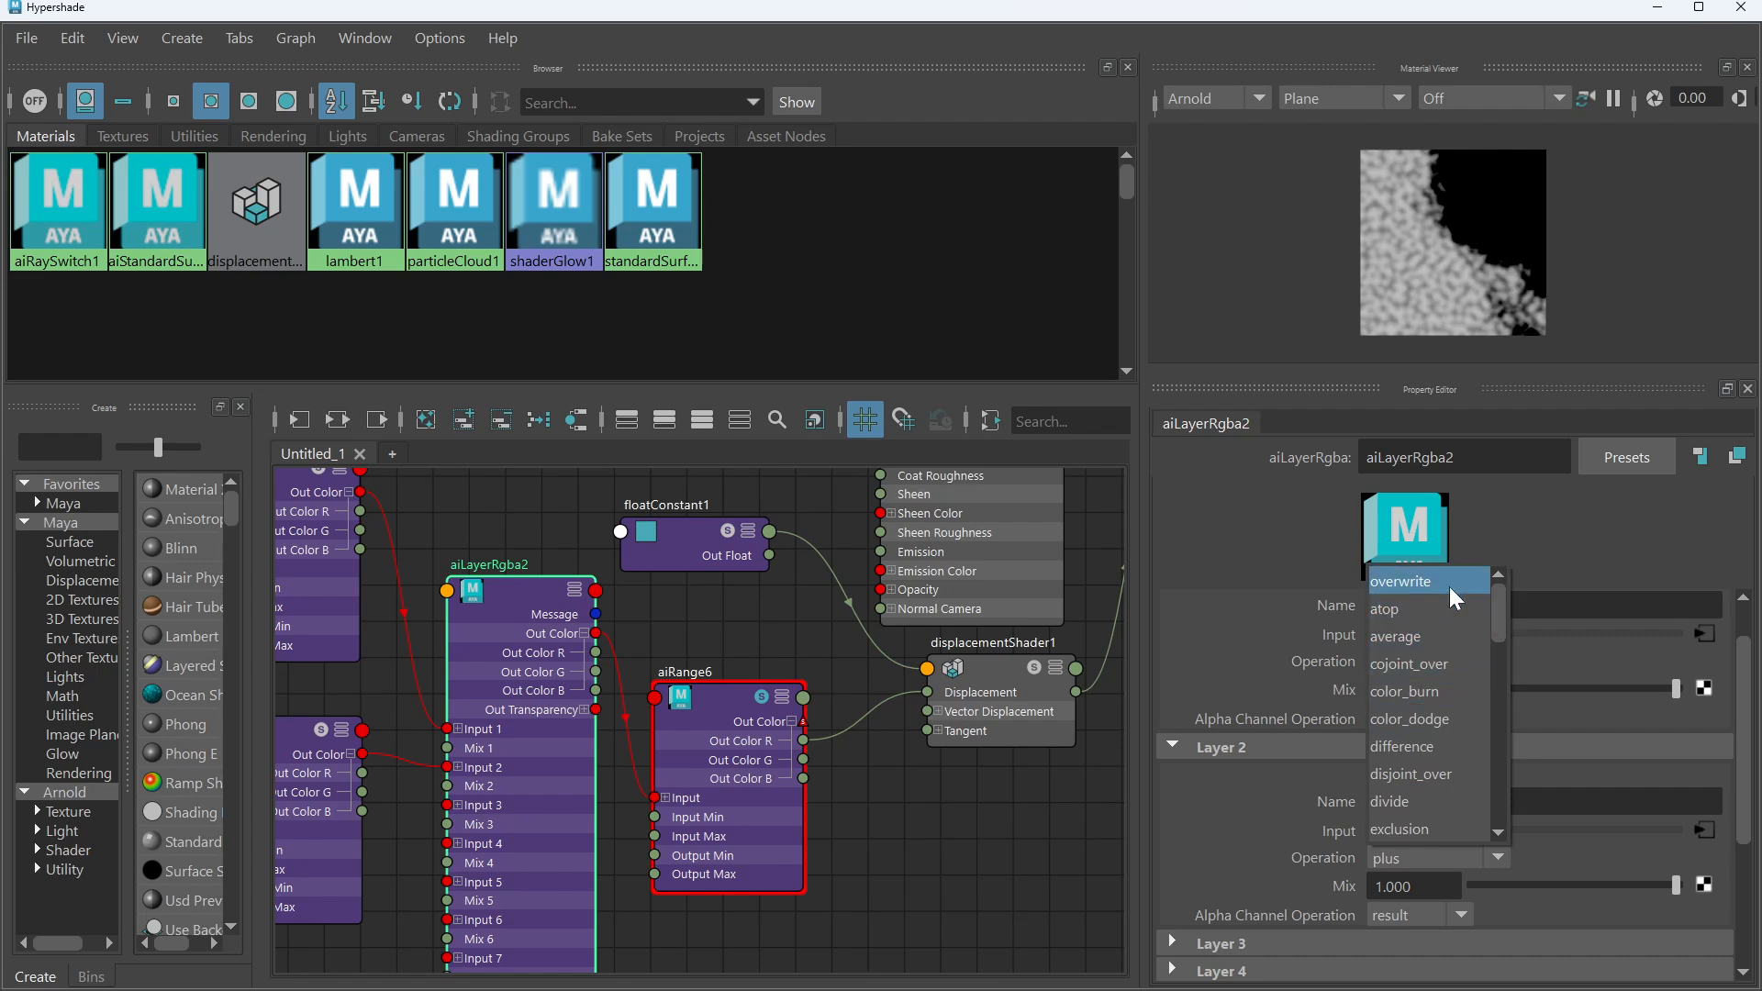
click(1590, 670)
click(1500, 861)
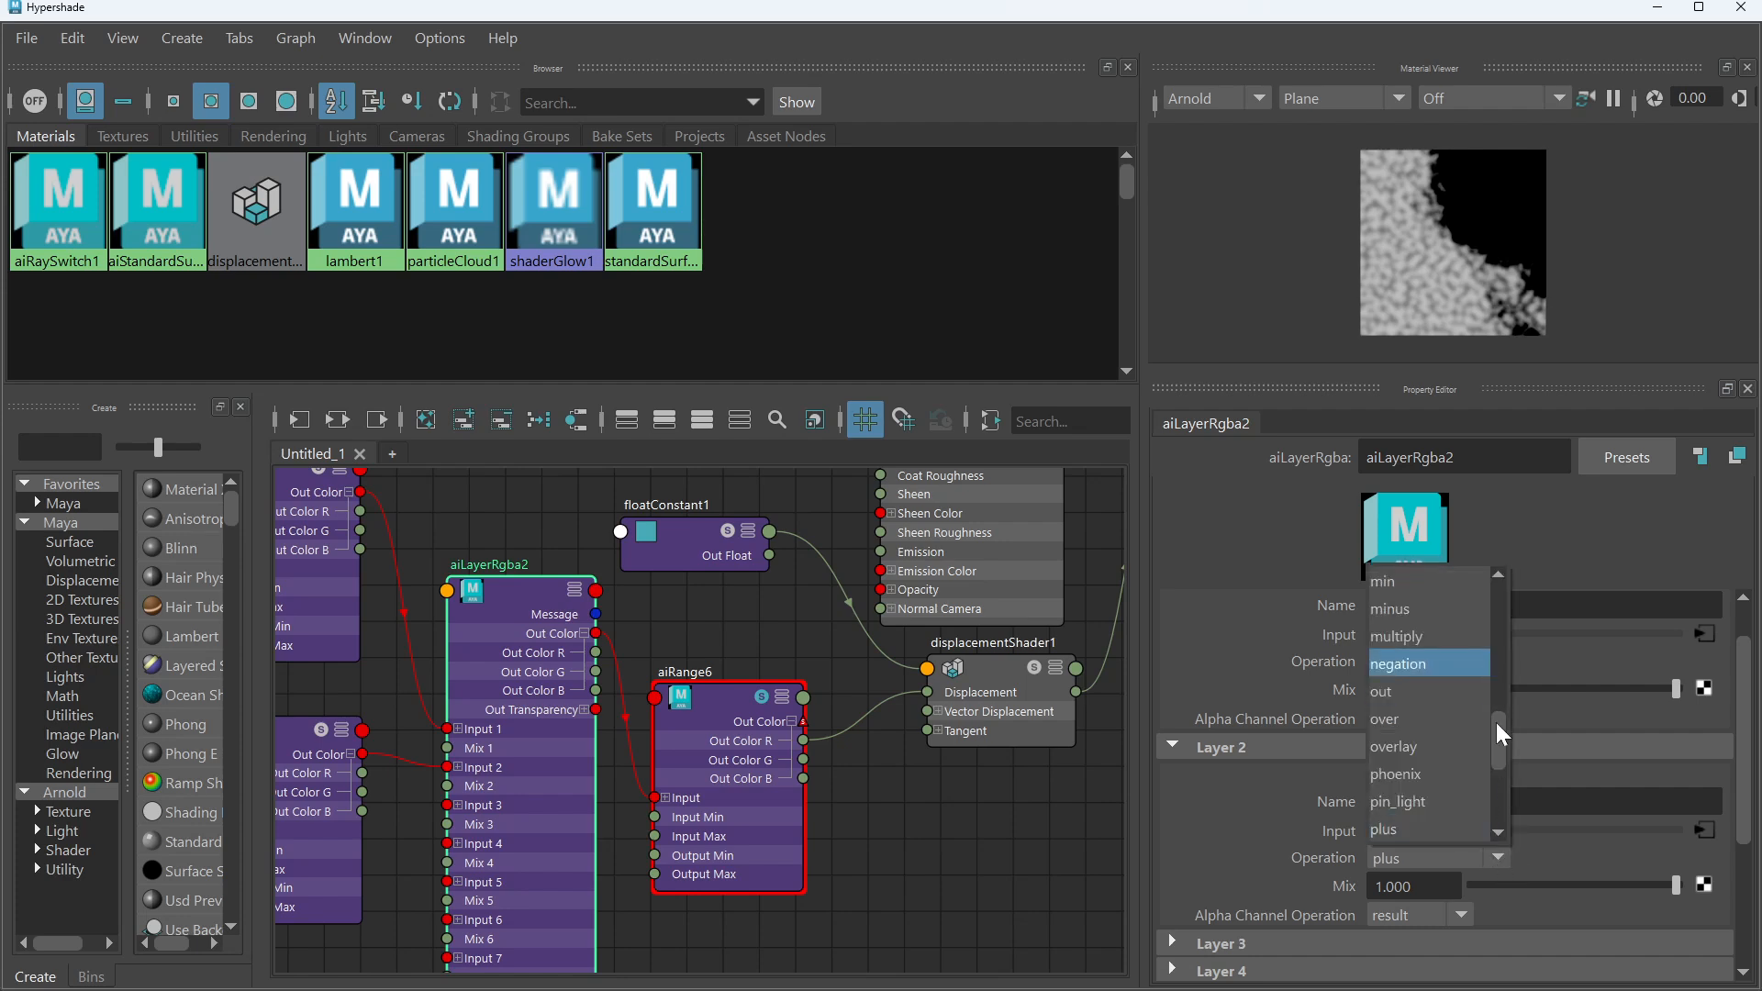
mouse_move(1502, 725)
mouse_down()
mouse_move(1501, 610)
mouse_move(1505, 719)
mouse_up()
scroll(1505, 718, down, 1)
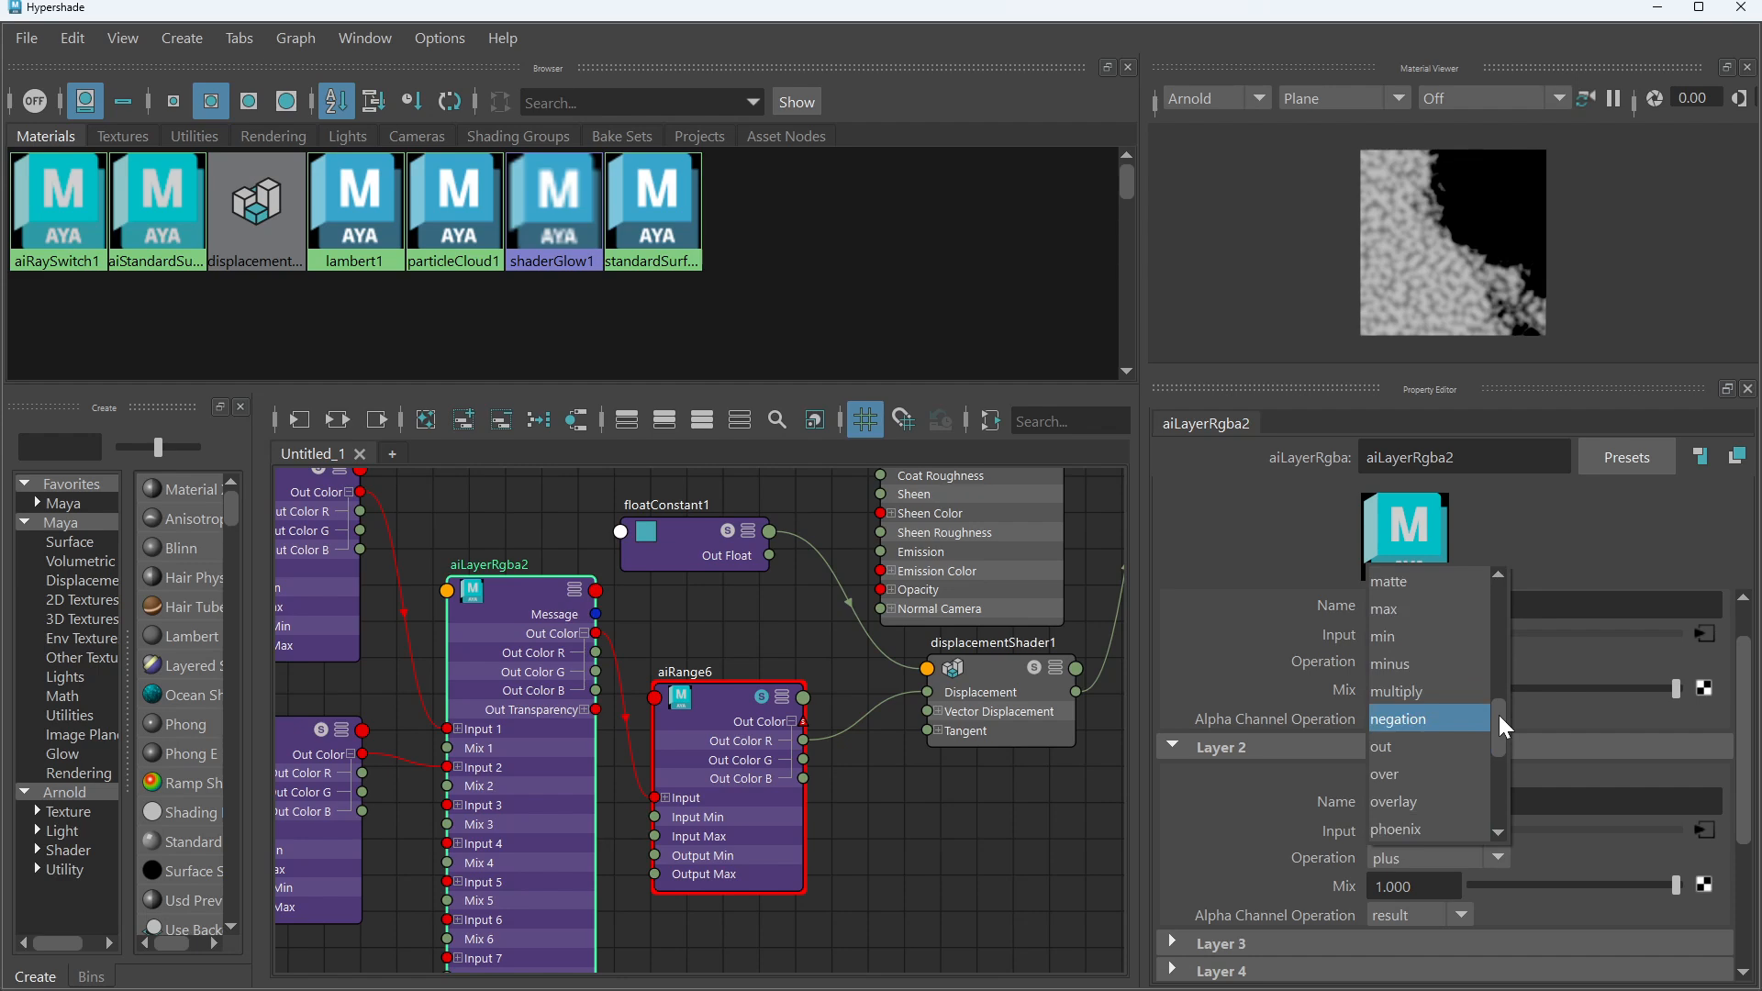
click(1411, 774)
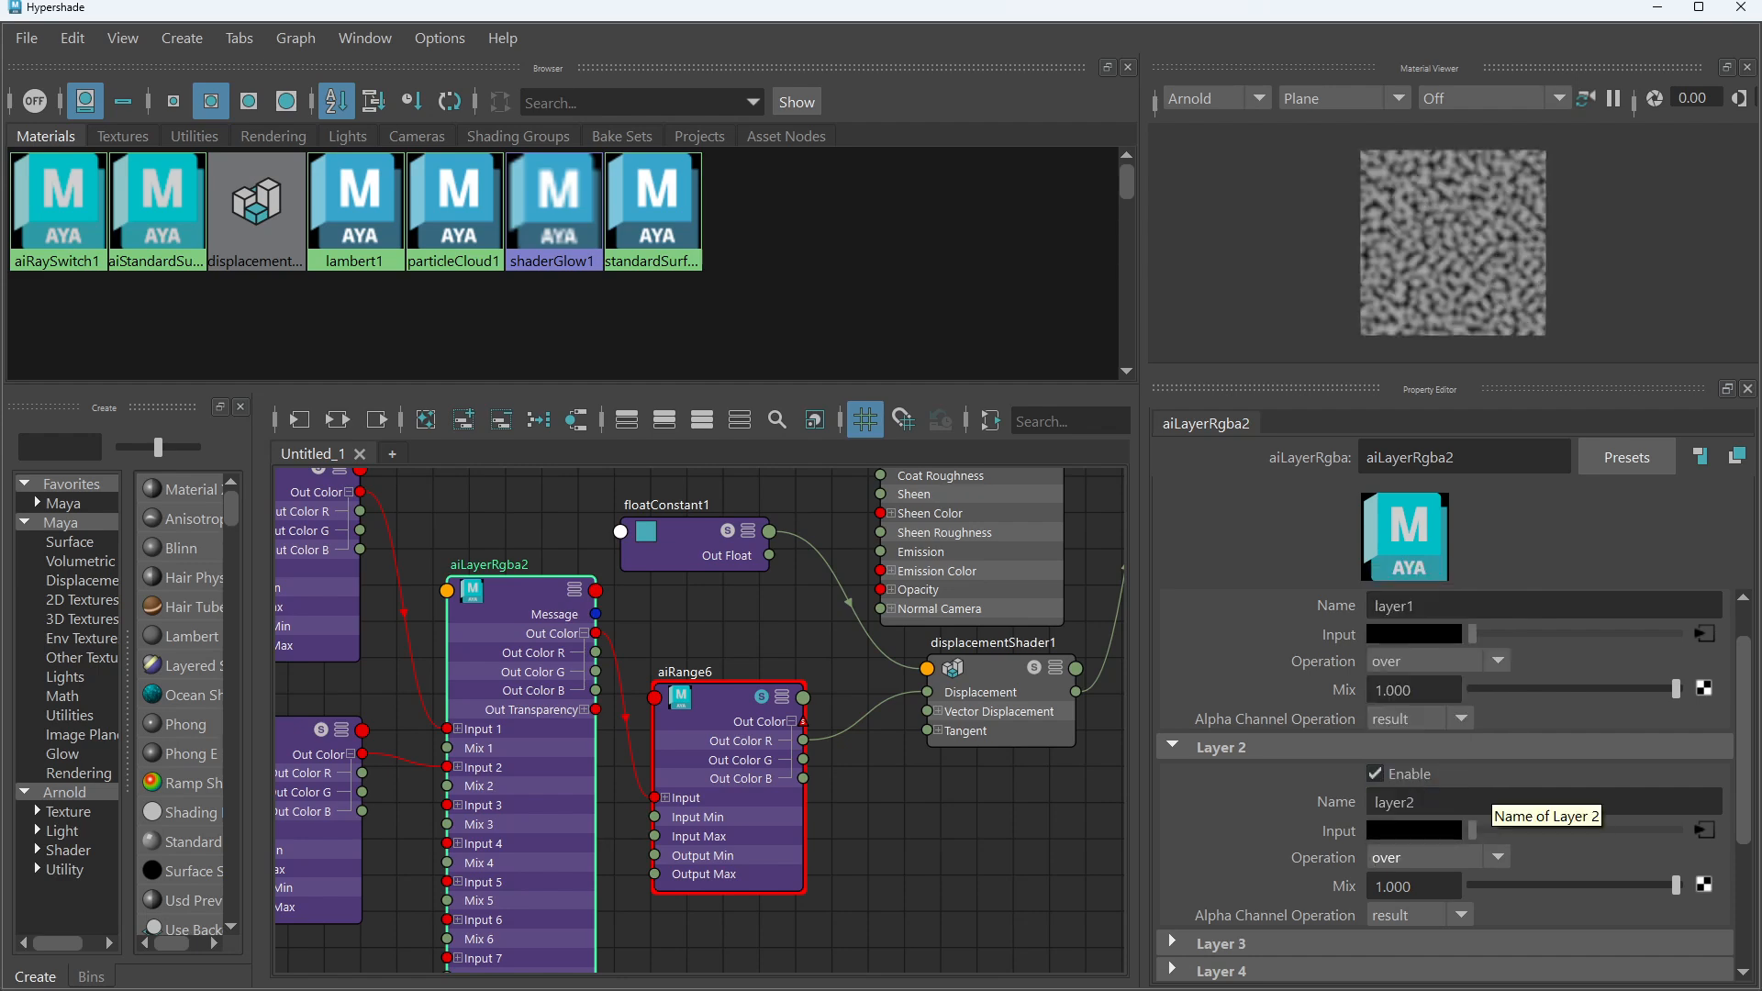
Try plus as Layer 1's Operation on aiLayerRgba2 and set it back to over
click(1495, 660)
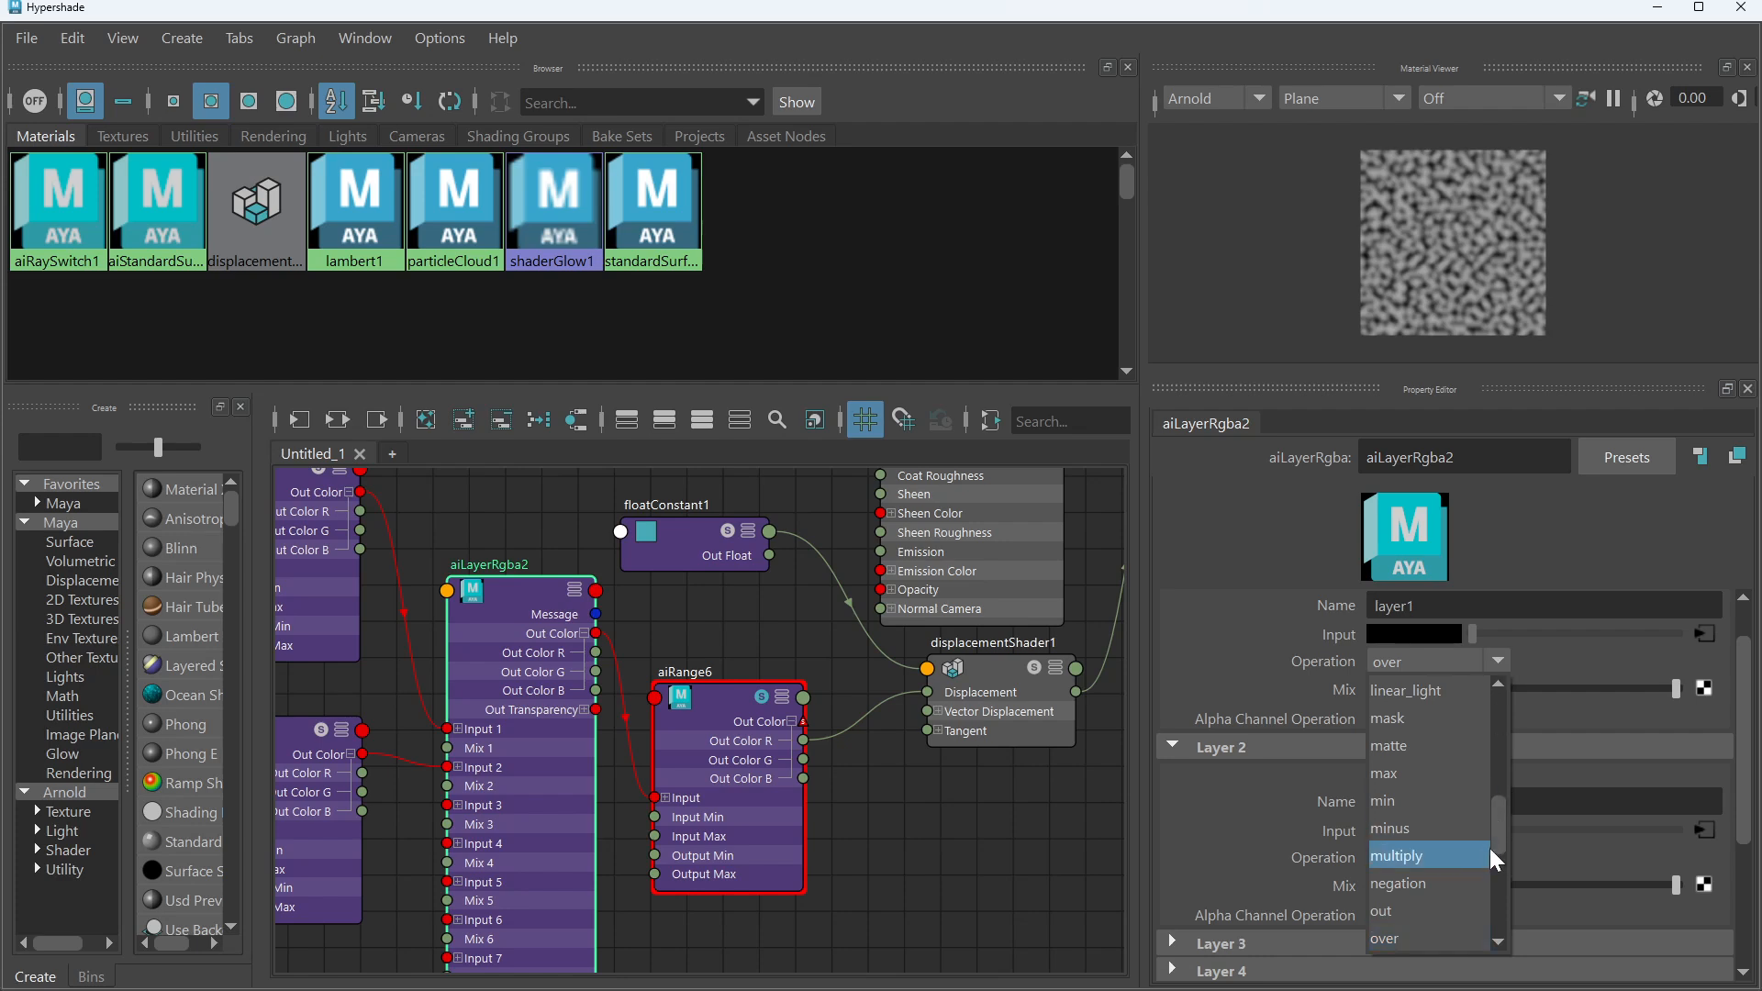
scroll(1506, 835, down, 2)
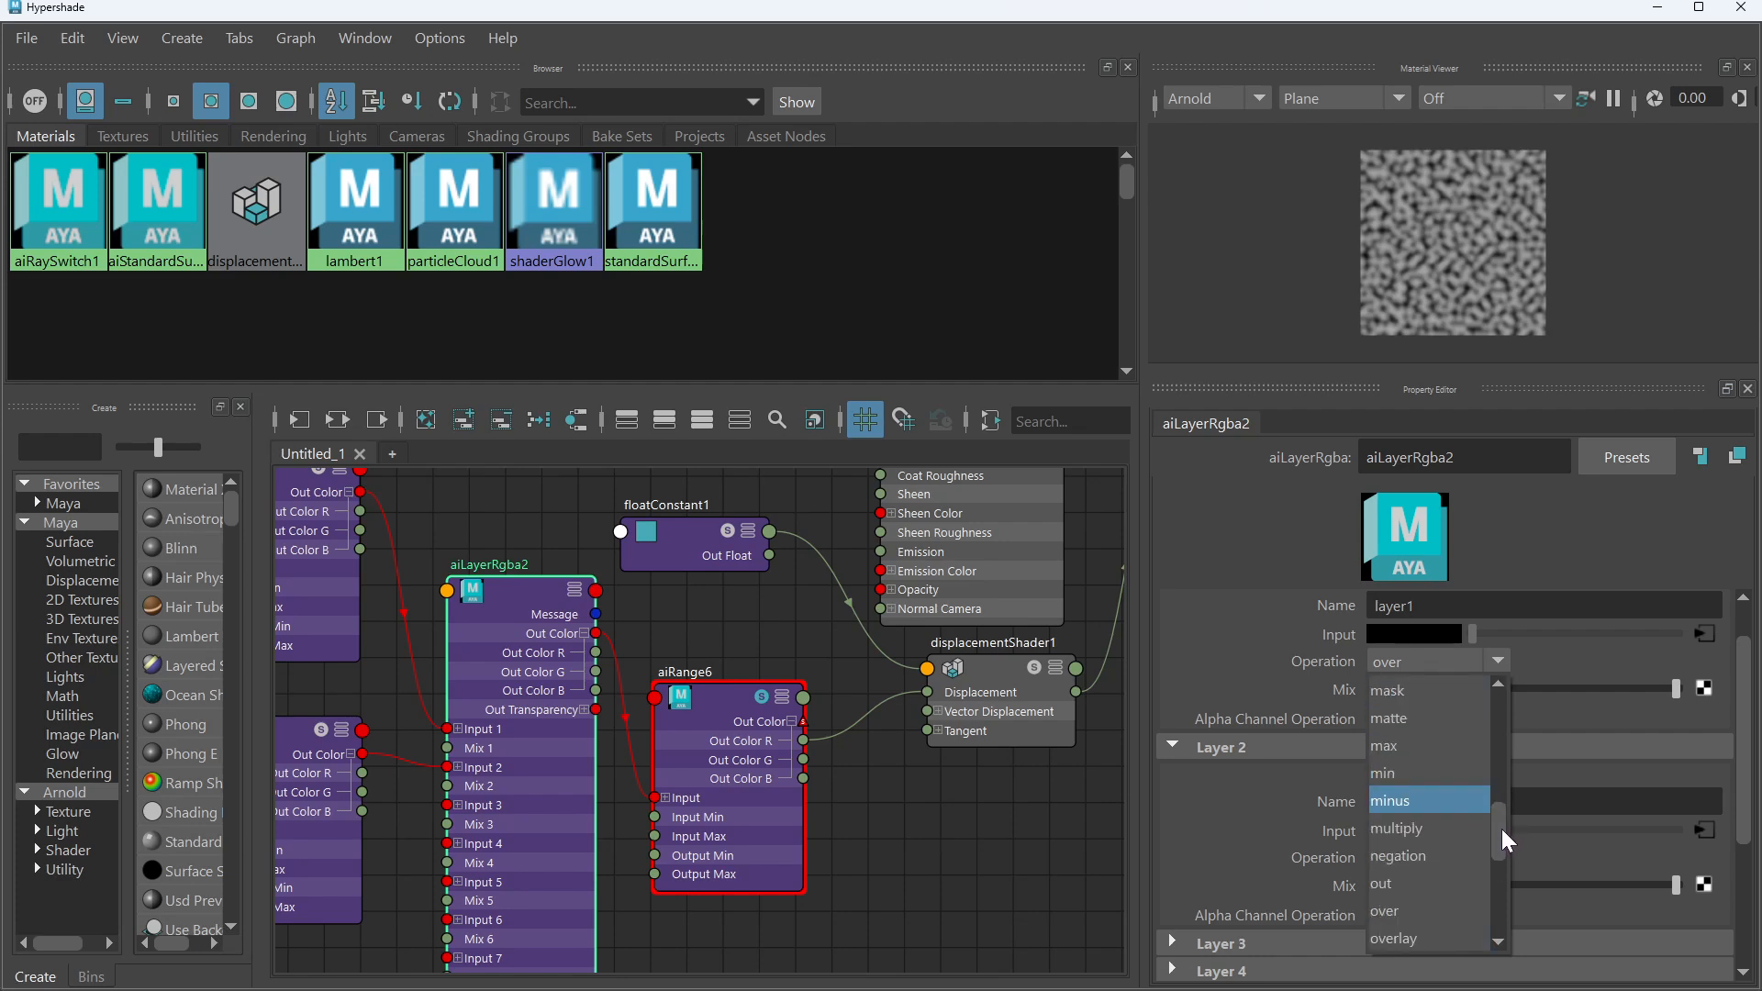
scroll(1507, 840, down, 3)
click(1459, 858)
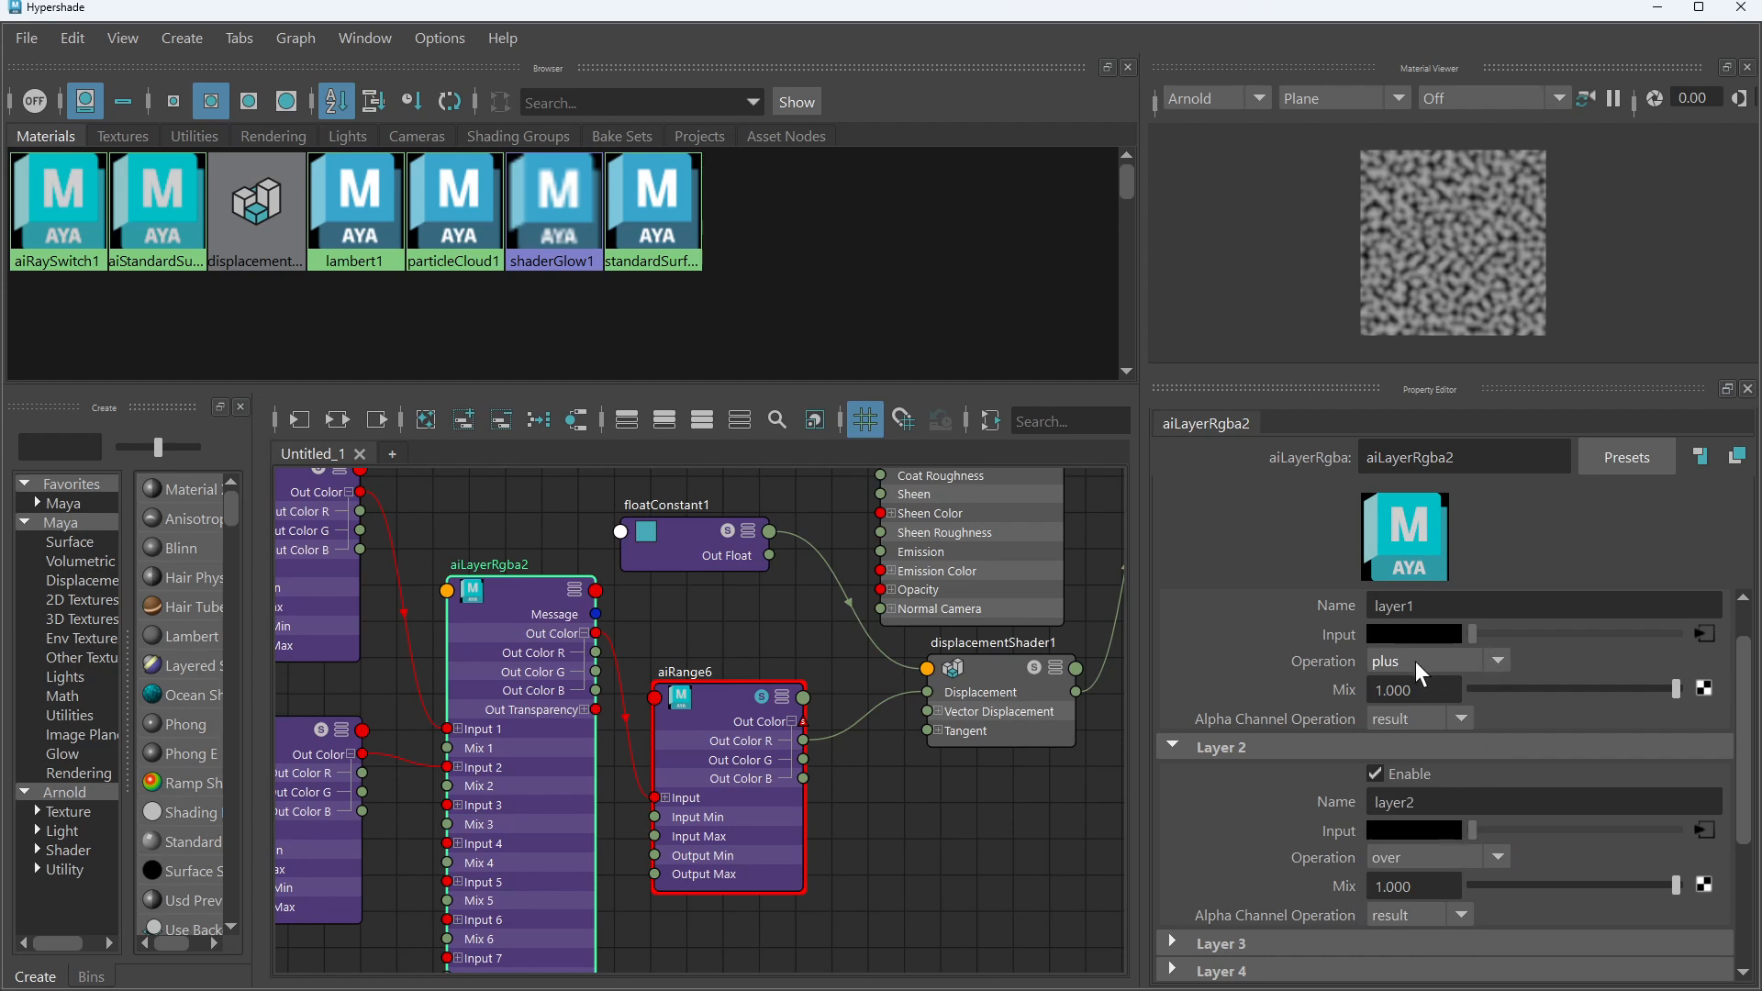
click(1506, 663)
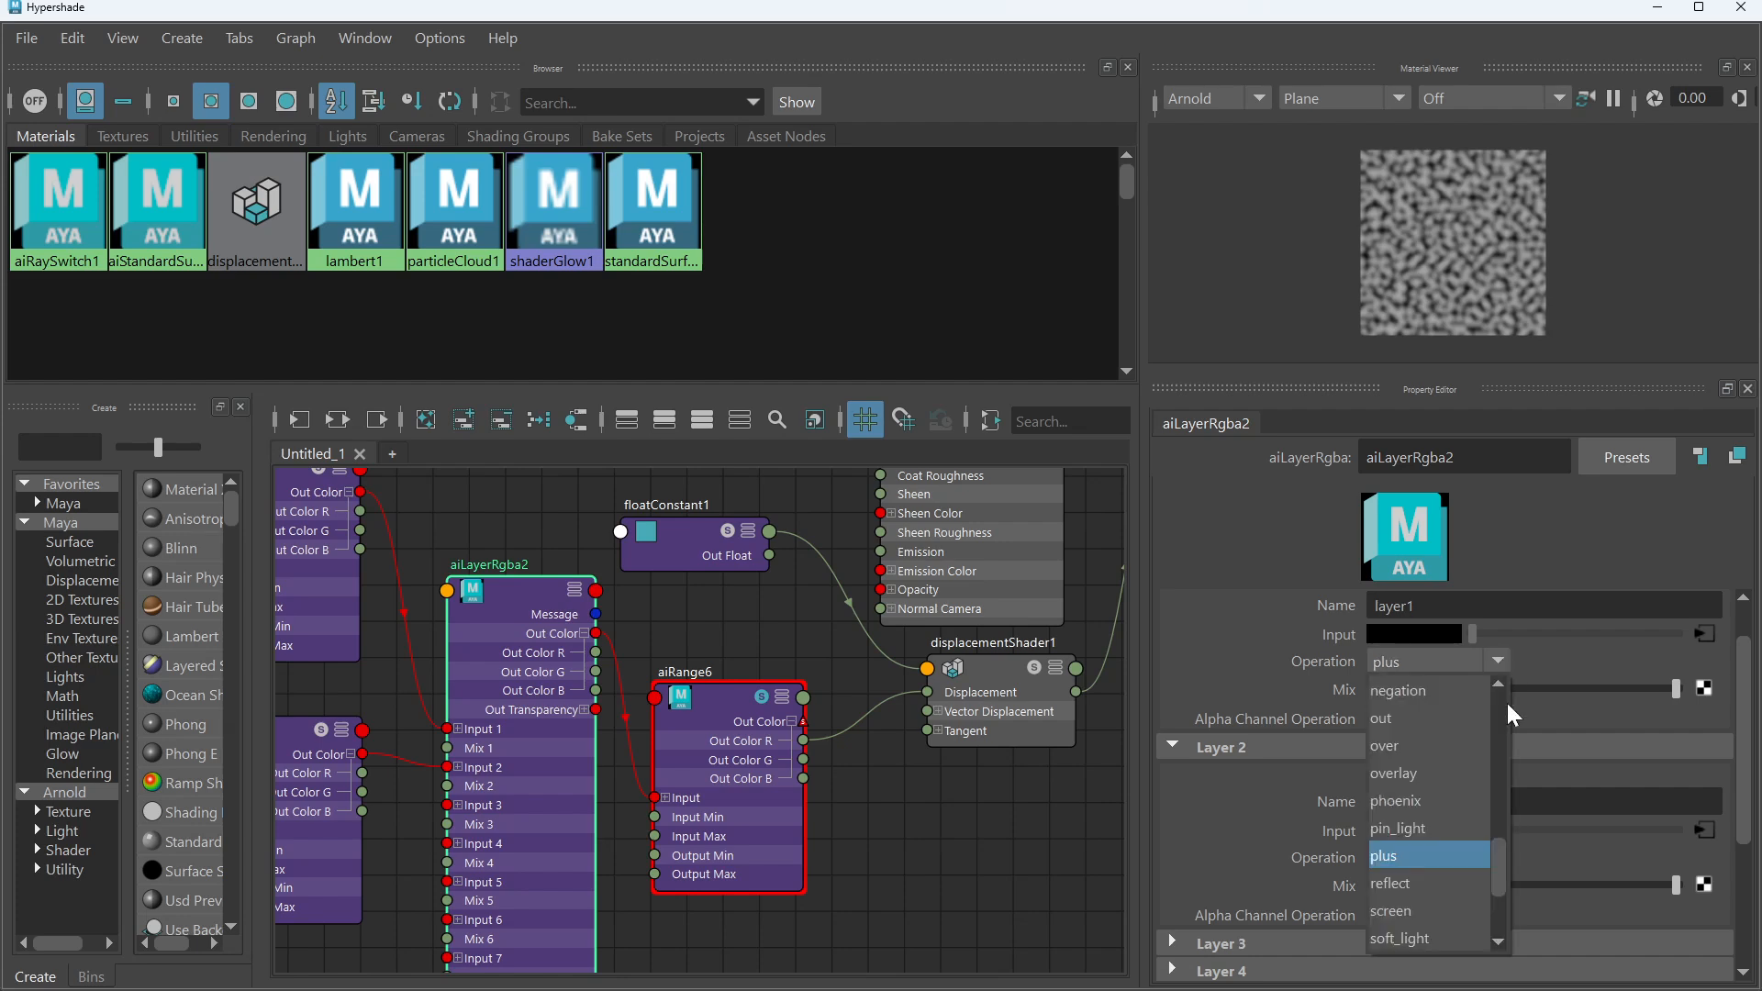
click(1396, 745)
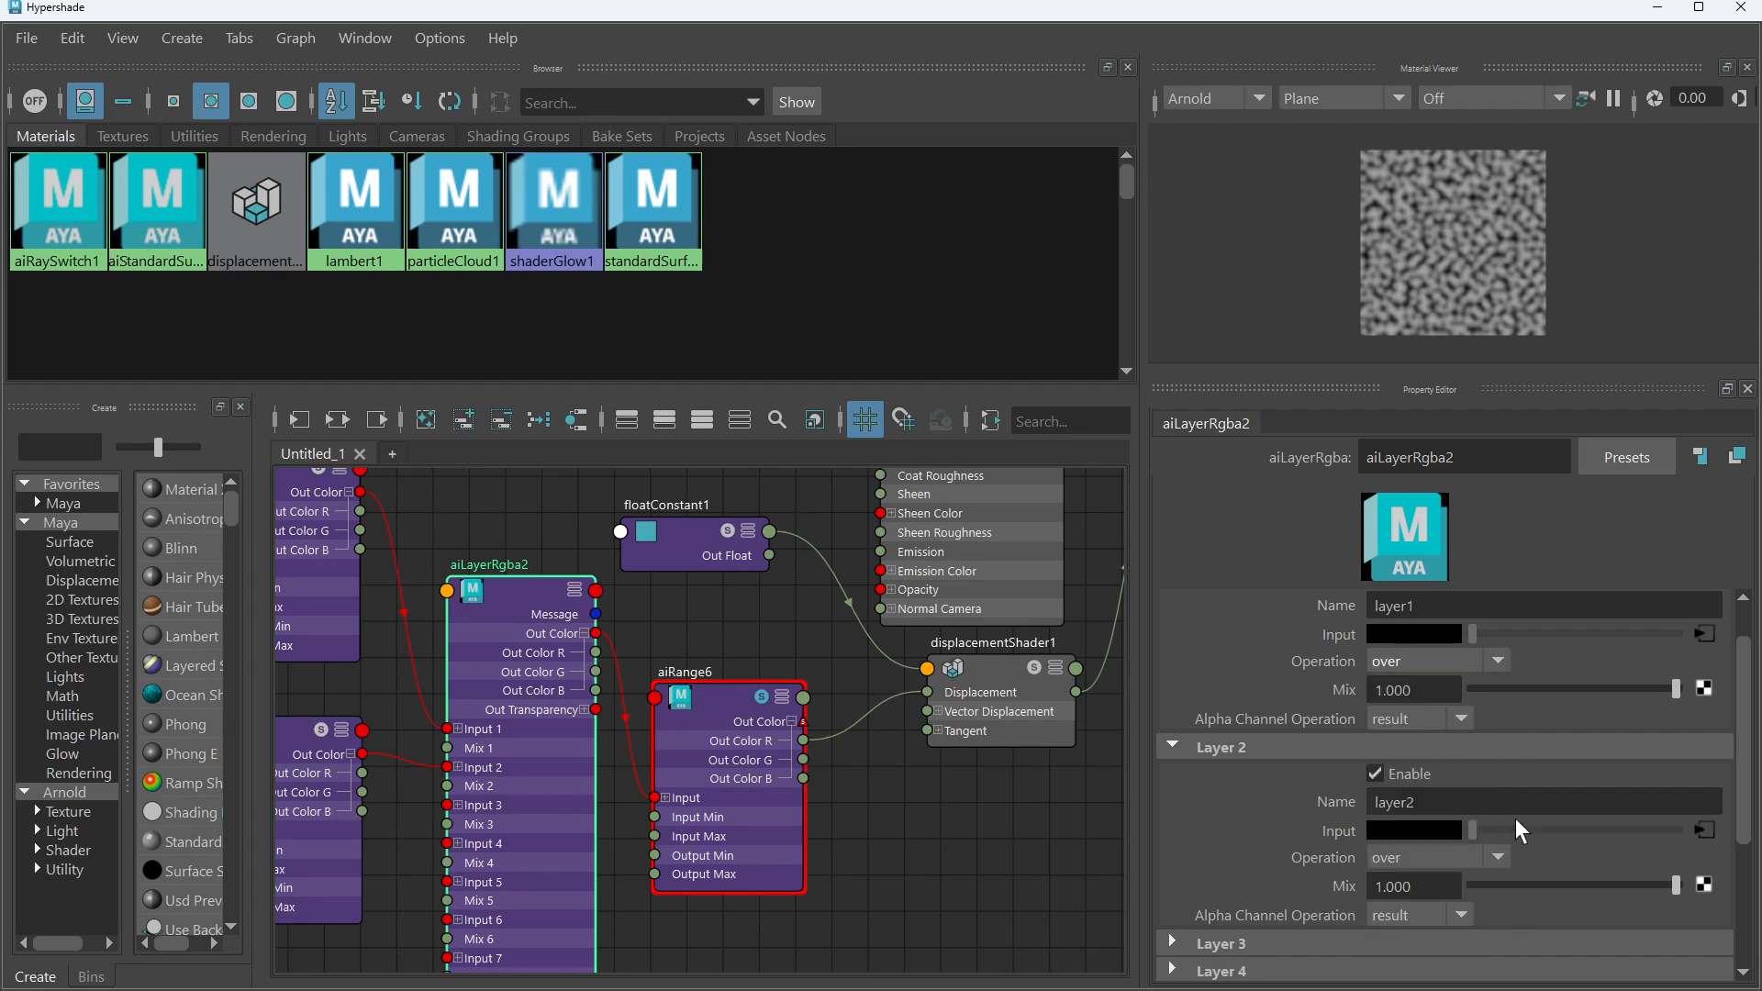
Set Layer 2's Operation to plus on aiLayerRgba2 and check the displaced mesh in the Arnold render
click(1502, 863)
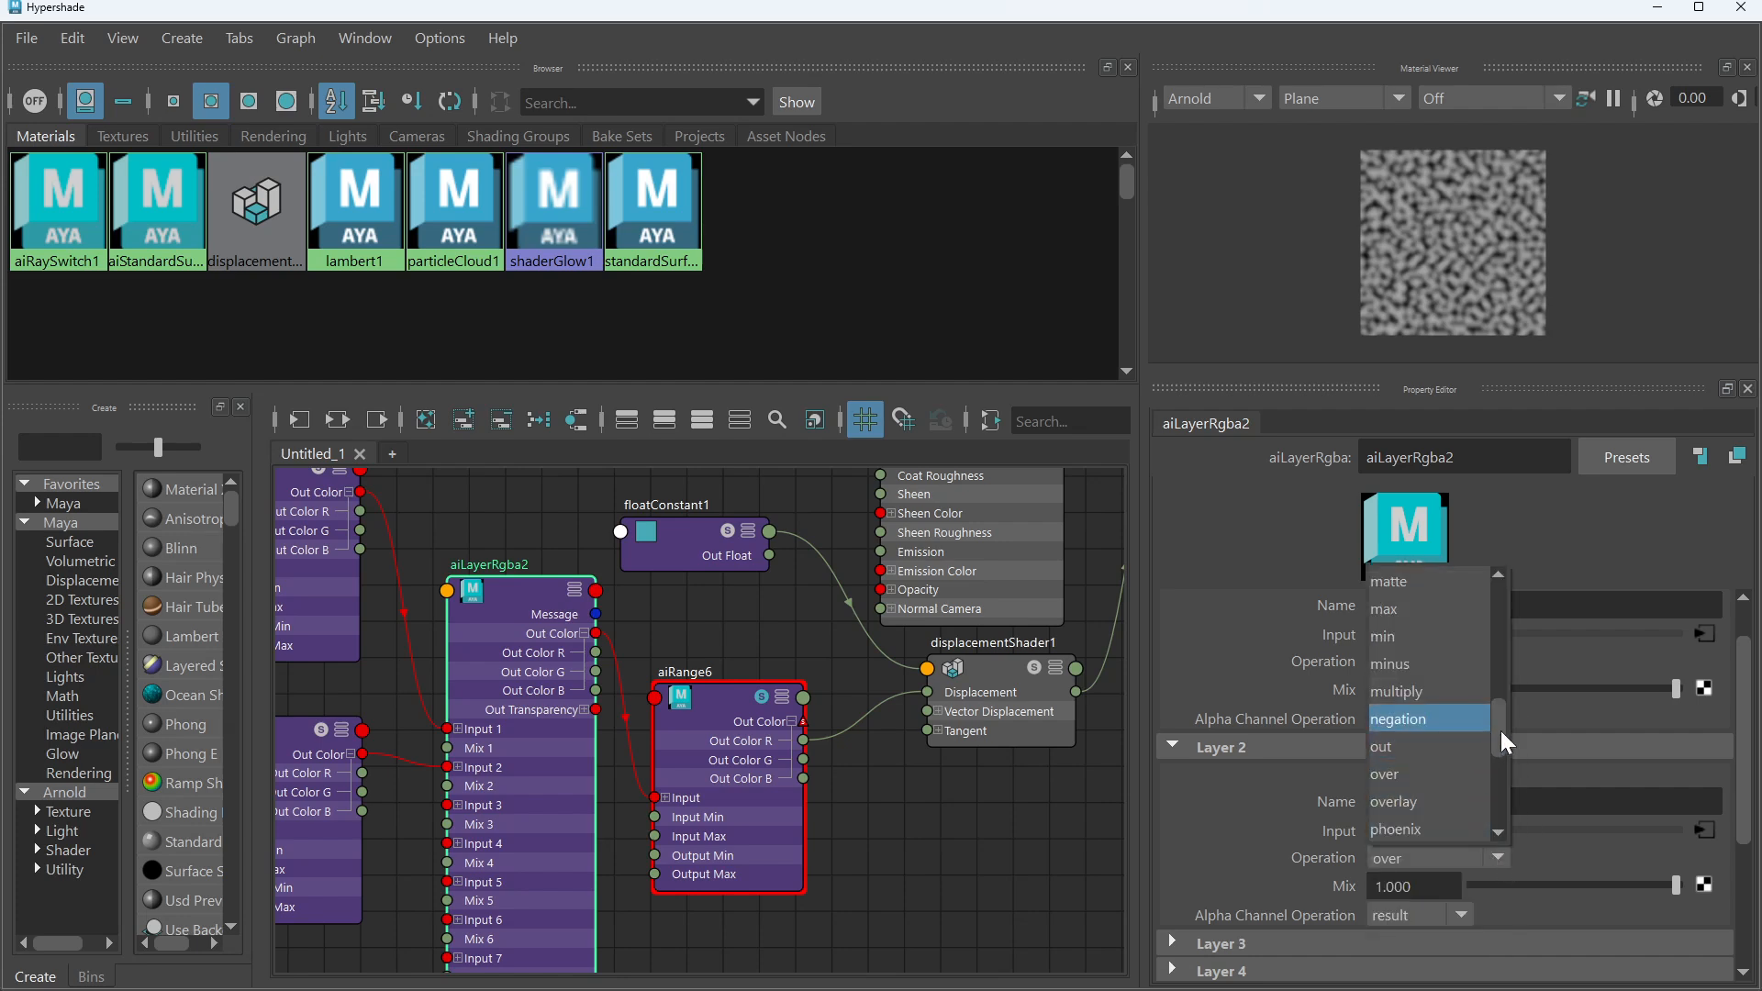
drag(1505, 729, 1502, 758)
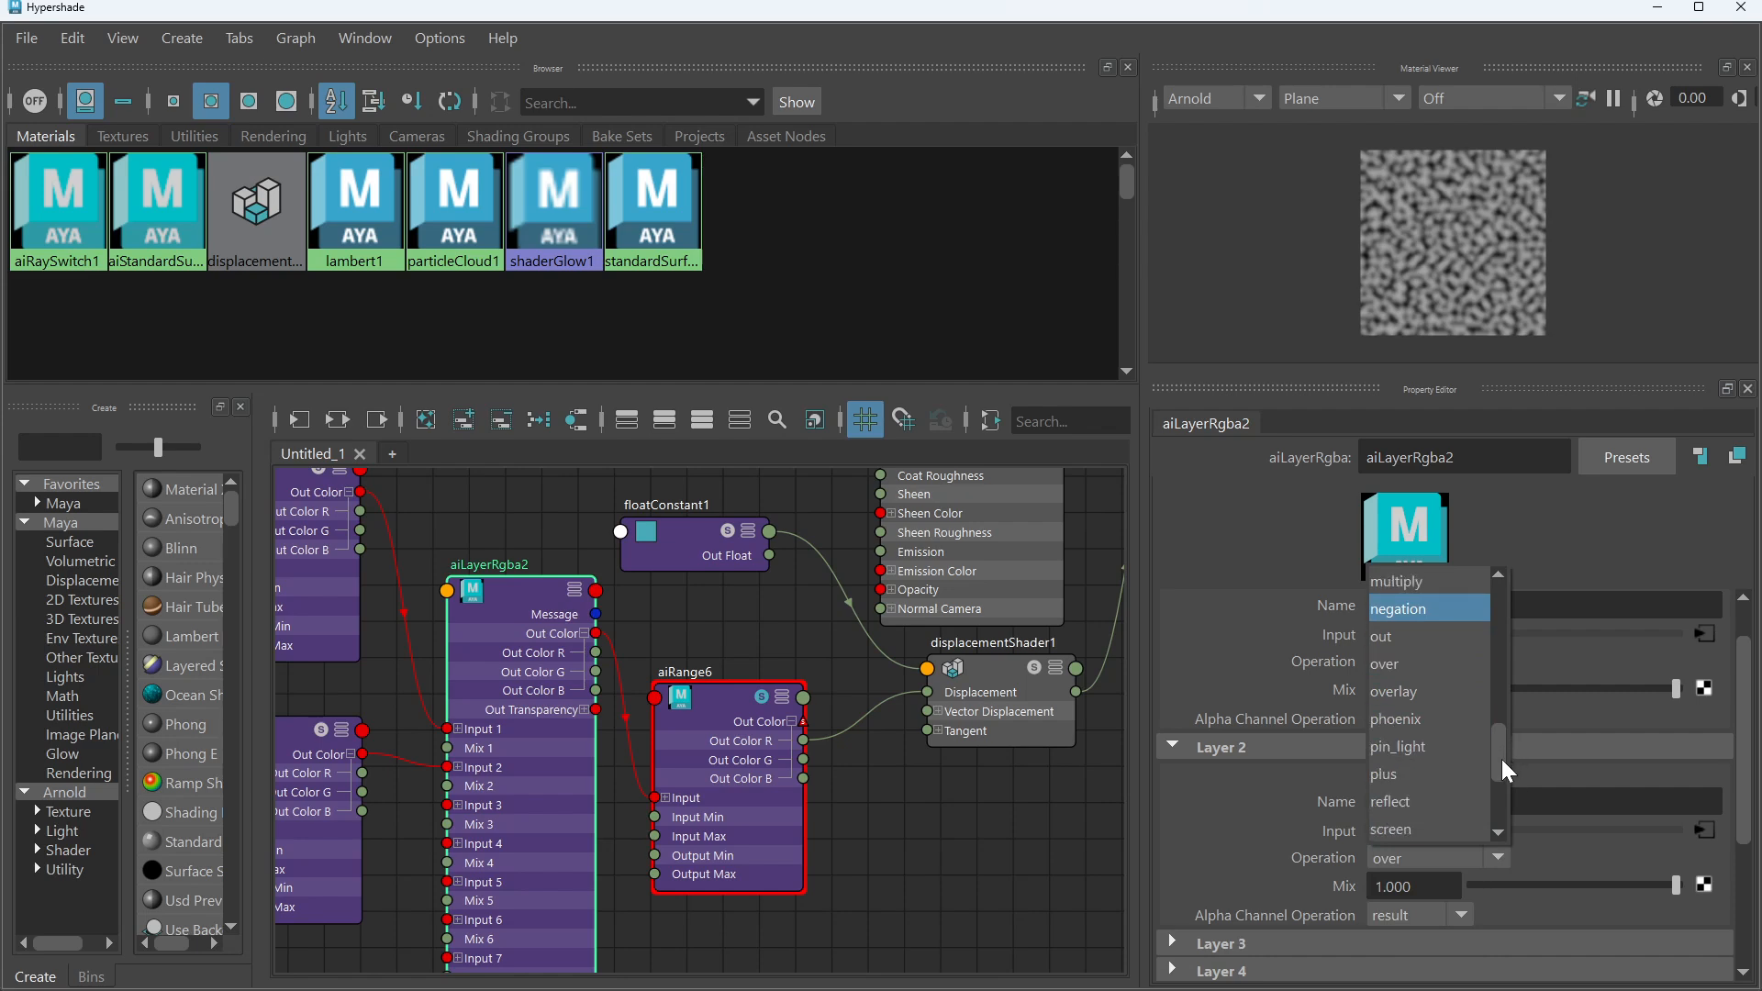
click(1445, 771)
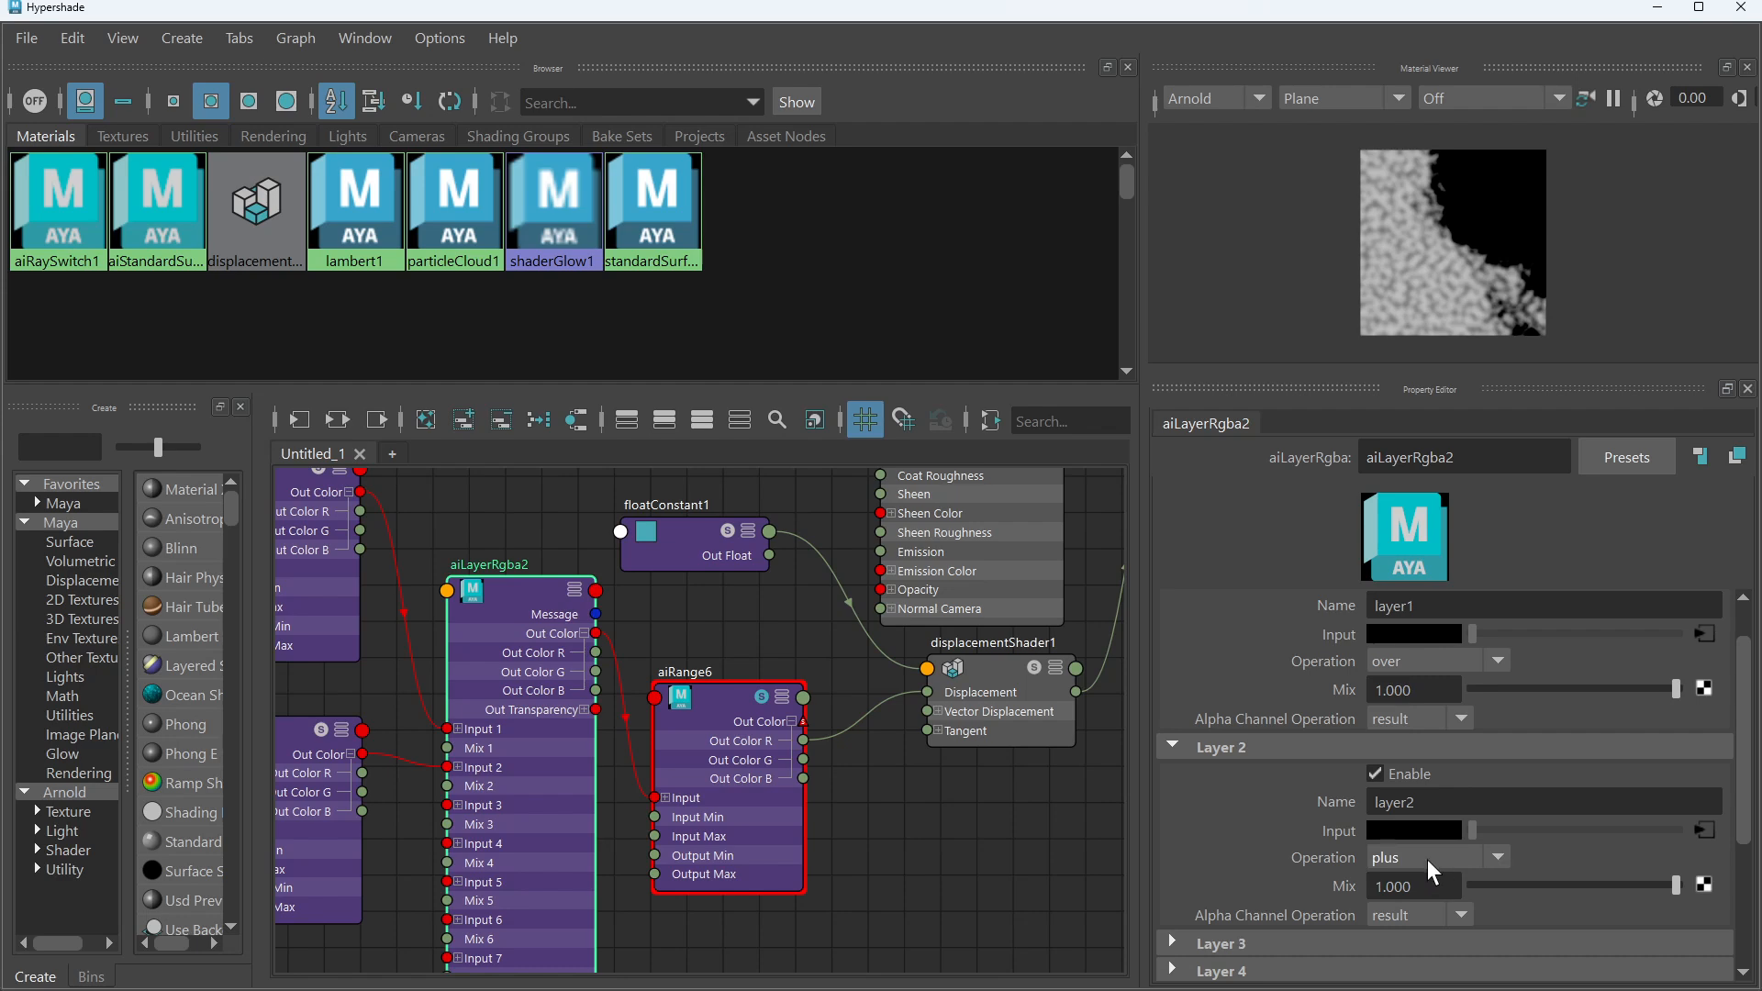
click(1659, 9)
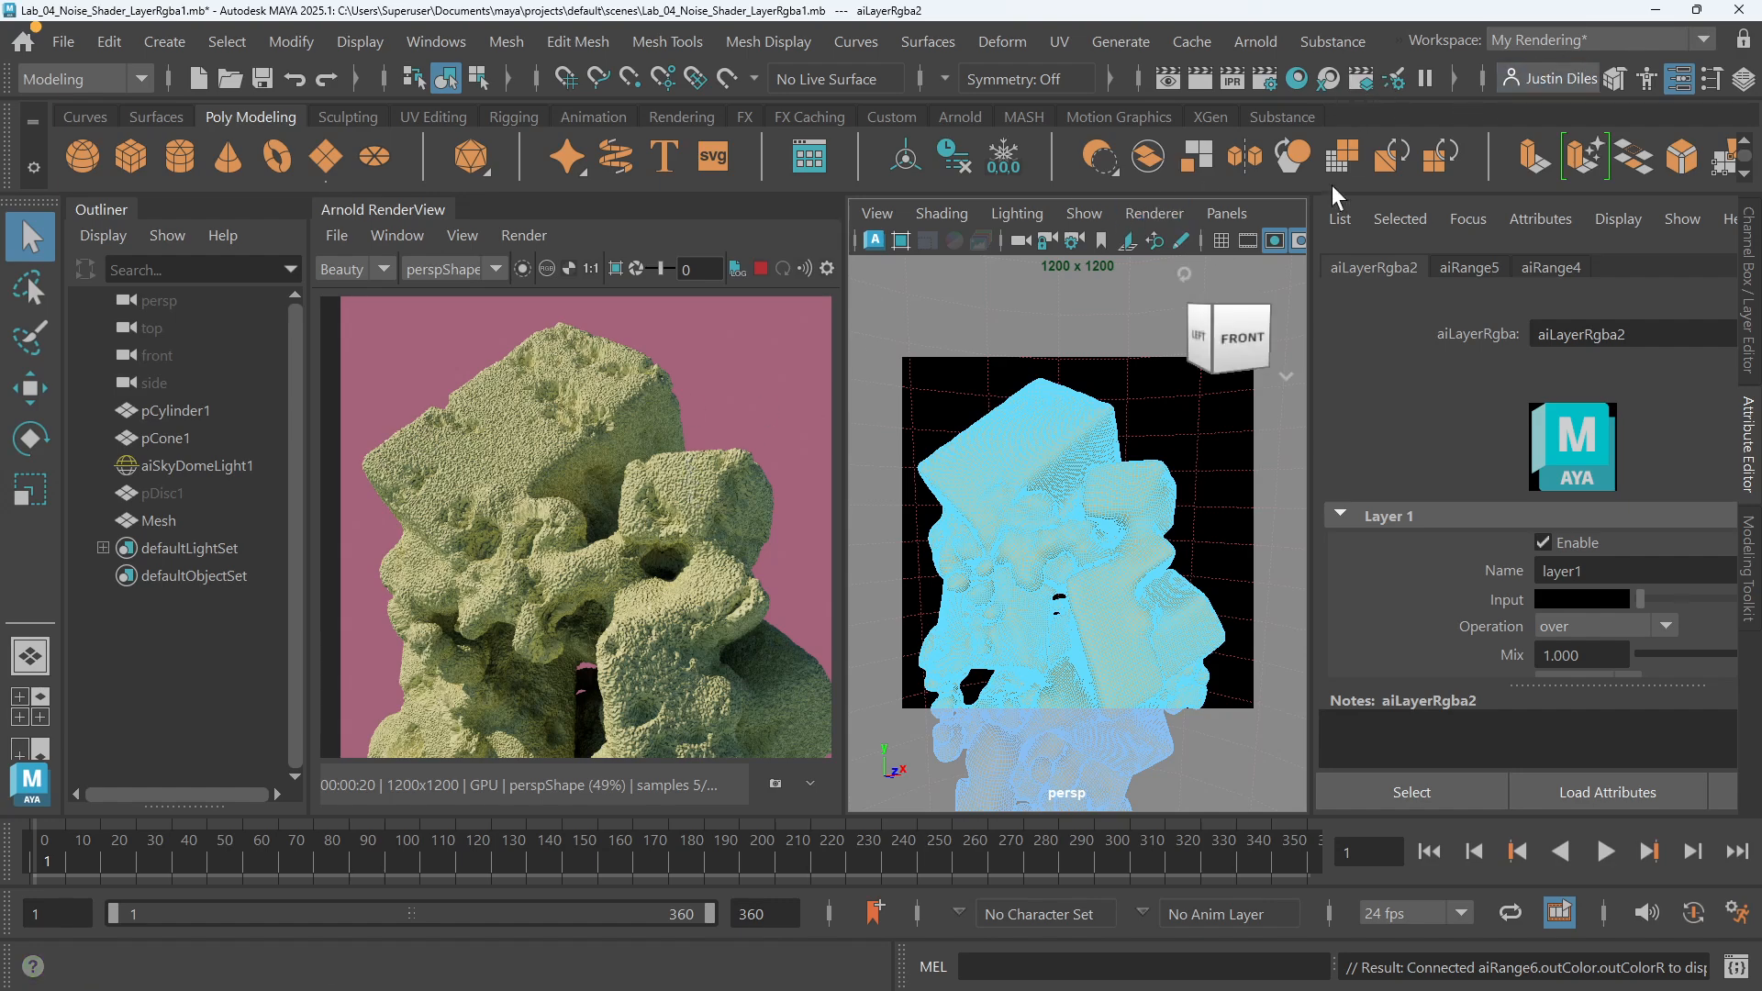
Return to Hypershade, set aiRange4's Contrast to 0.500, and check the updated Arnold render
click(1294, 81)
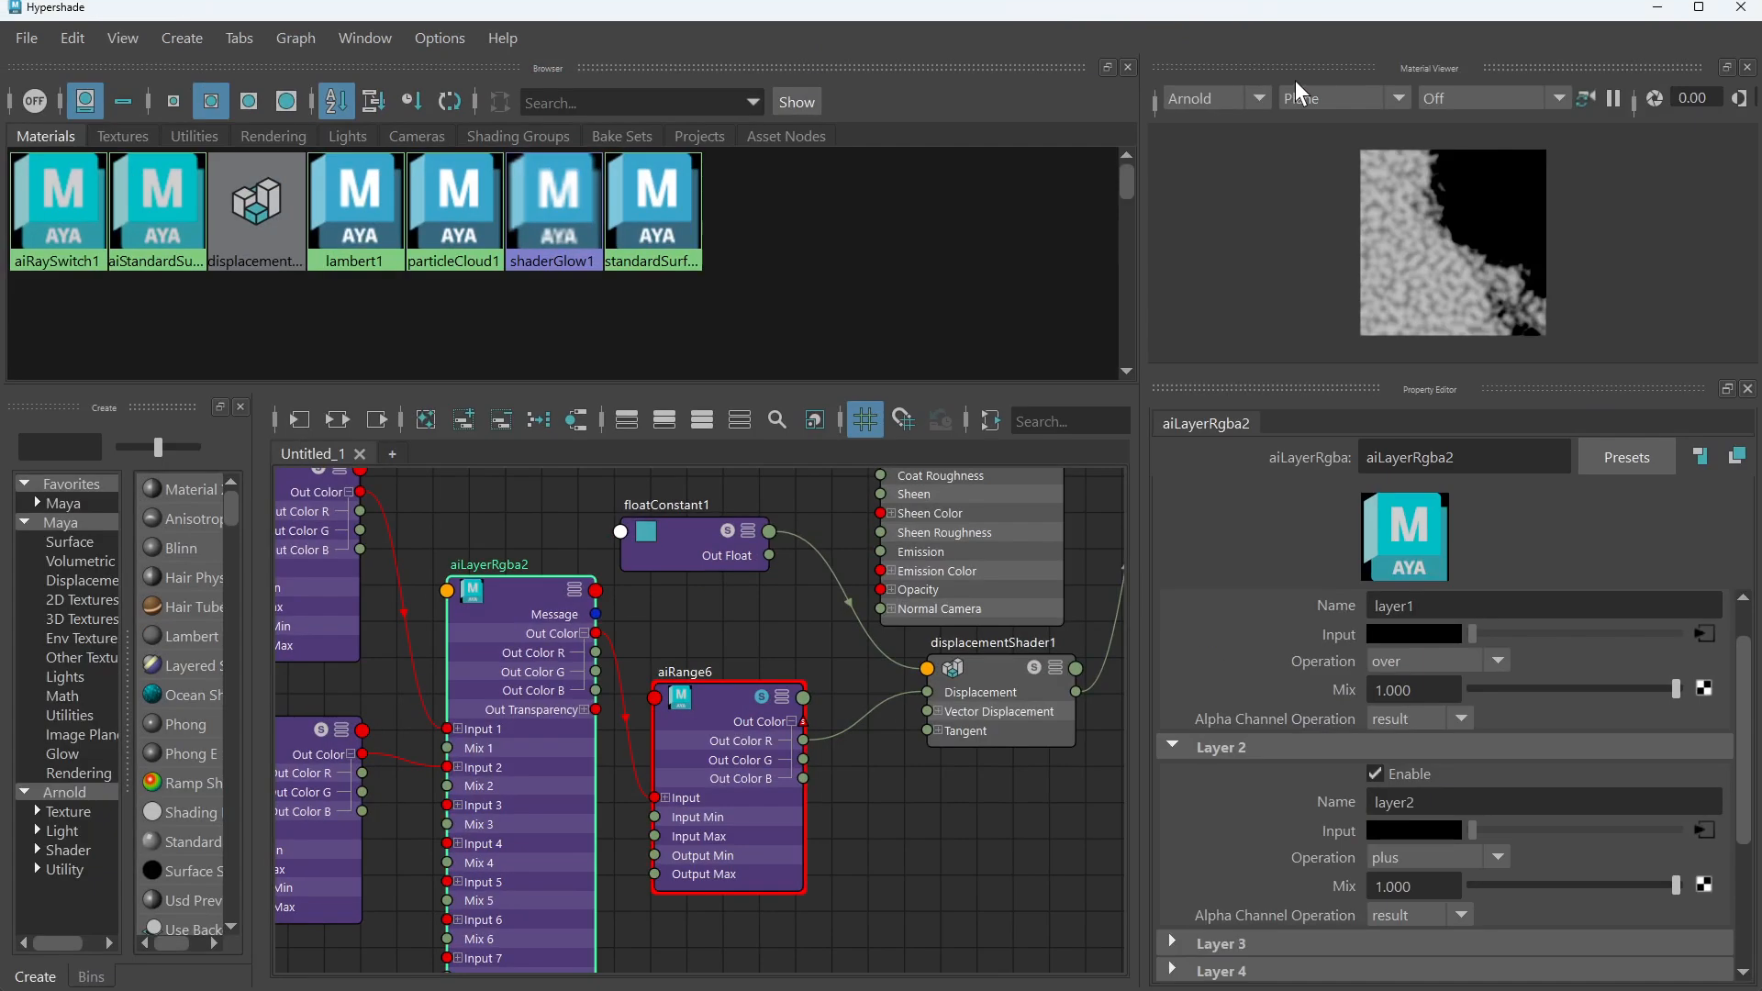
alt+middle_drag(549, 518, 755, 603)
click(492, 559)
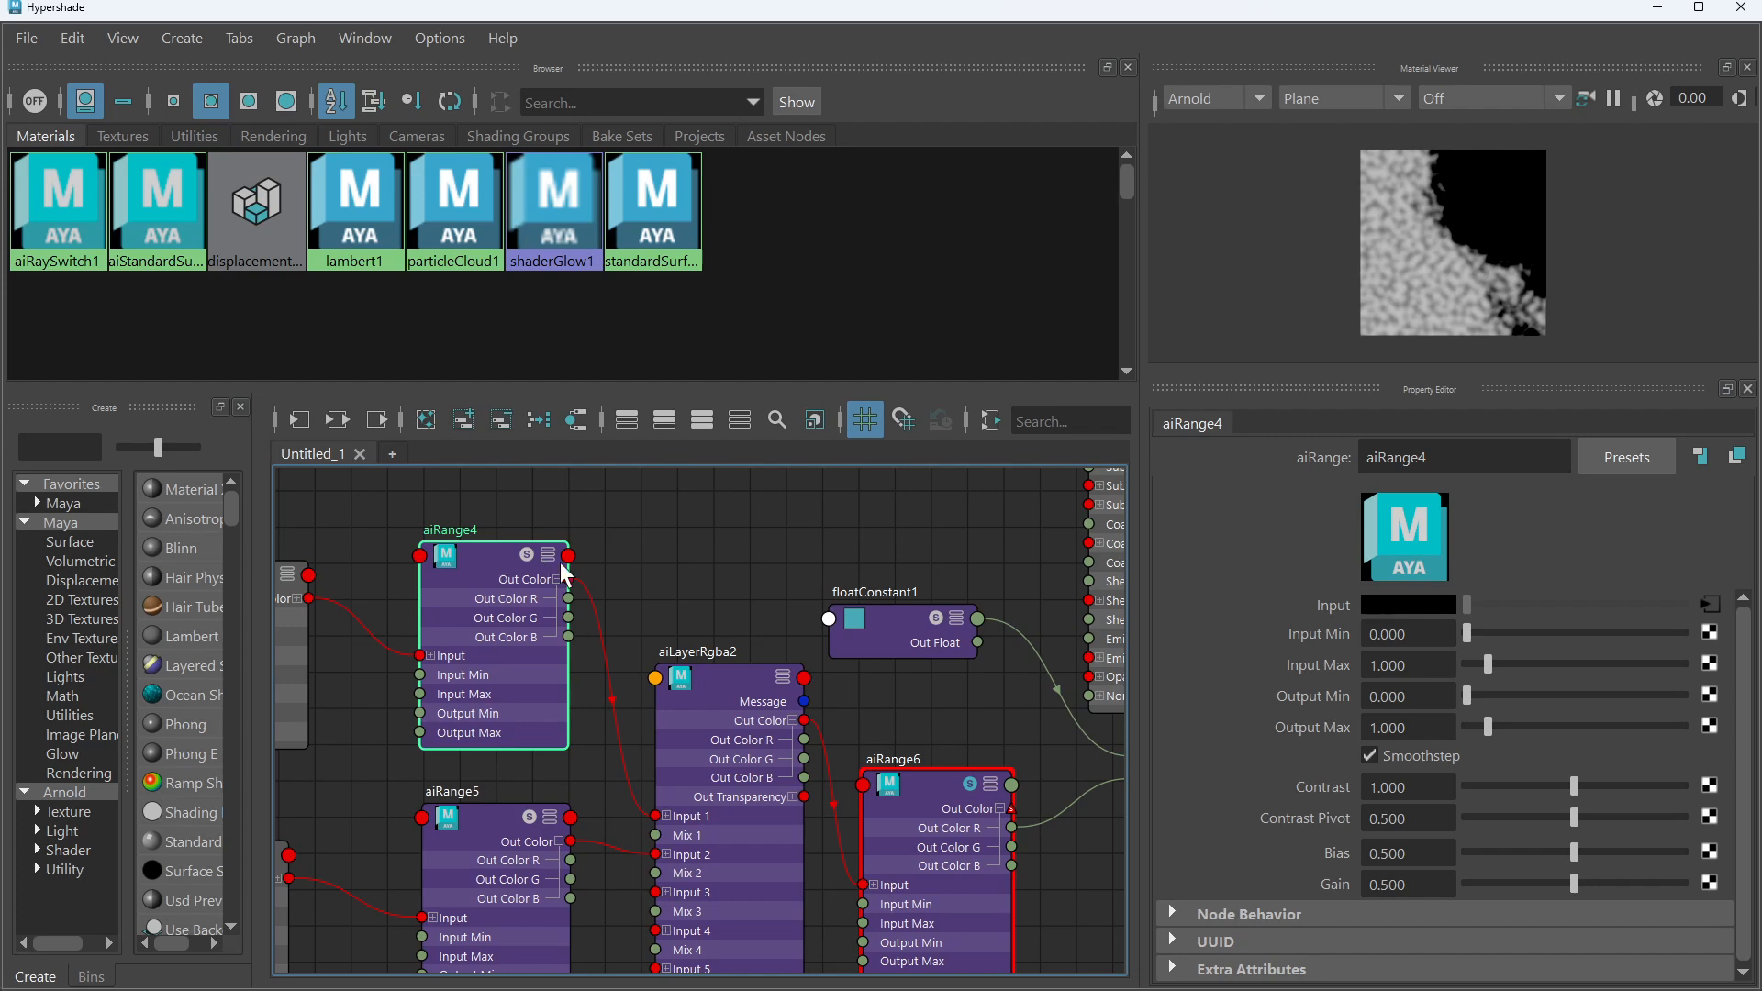
scroll(753, 584, down, 3)
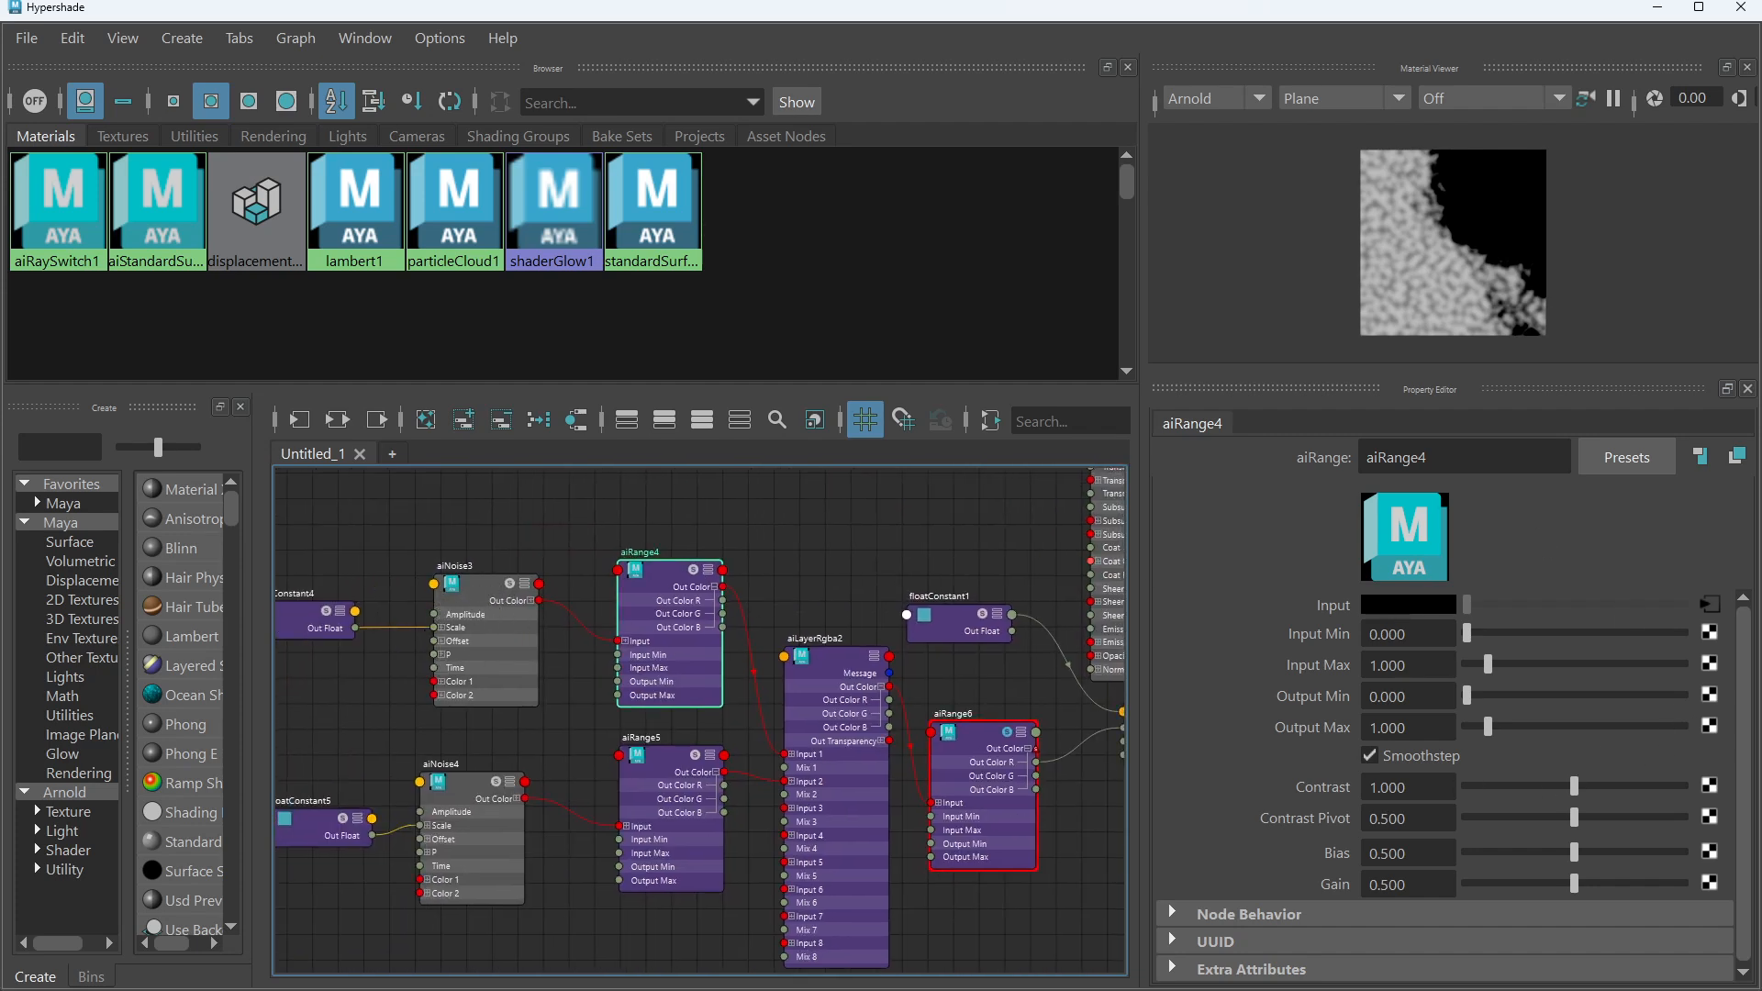
double_click(1388, 788)
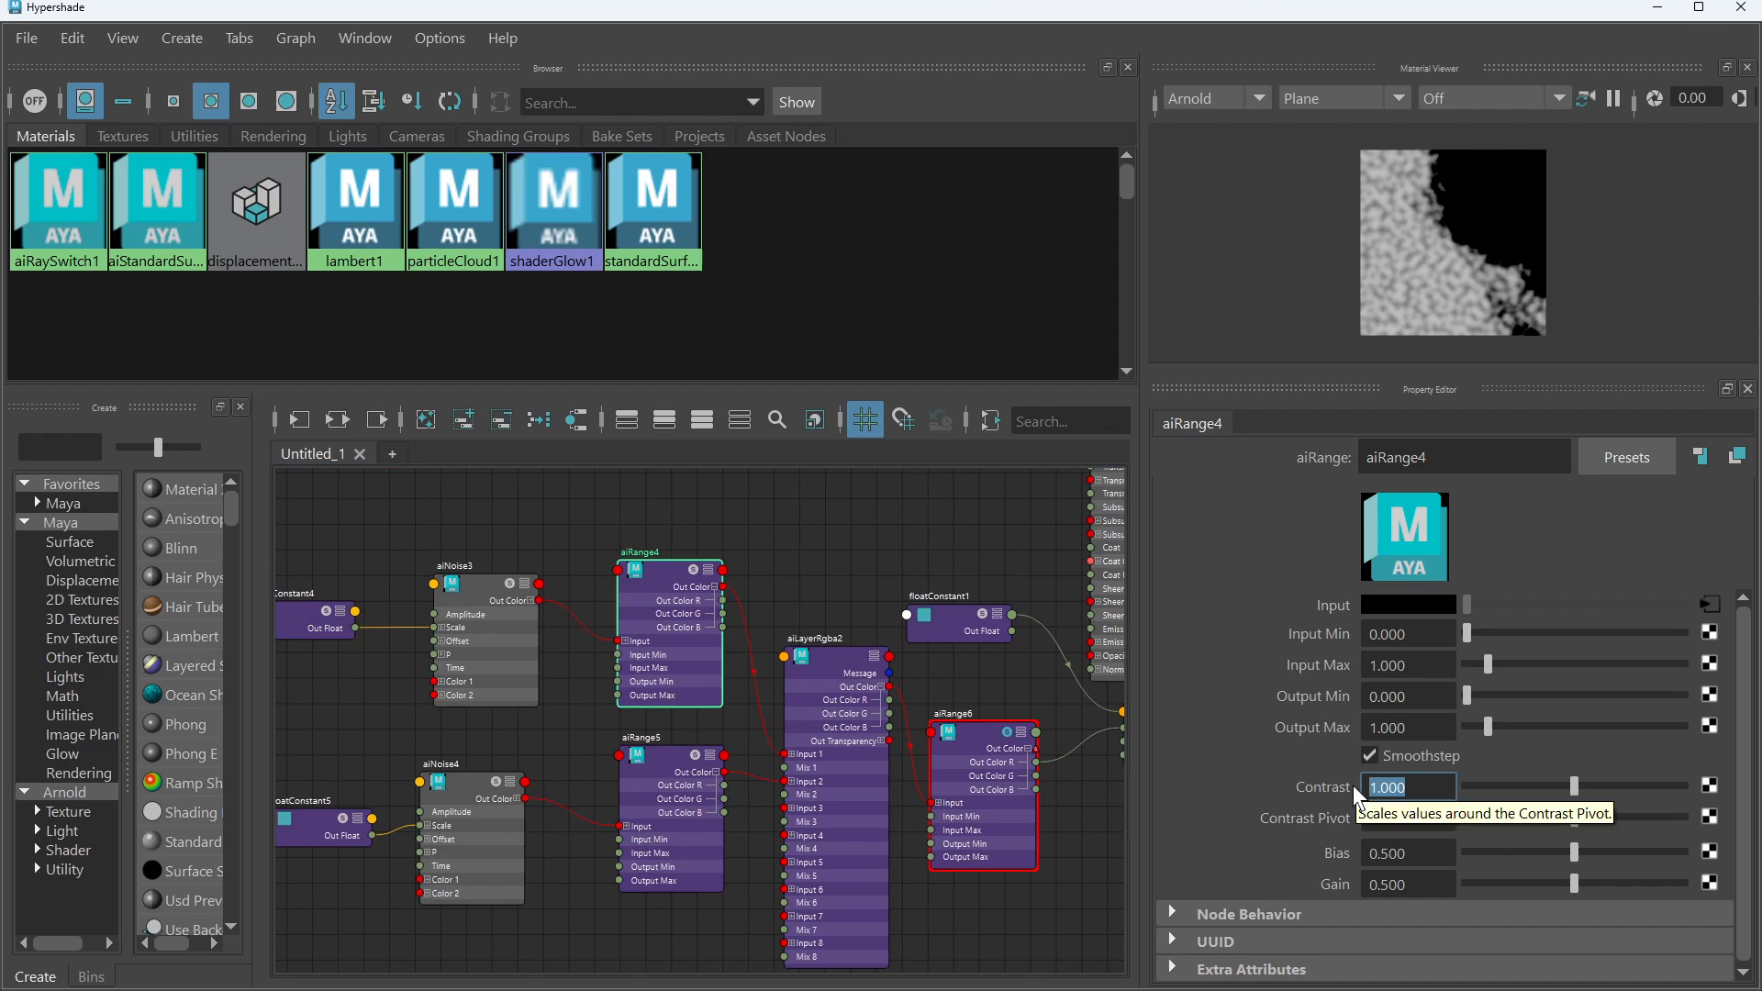
key(Return)
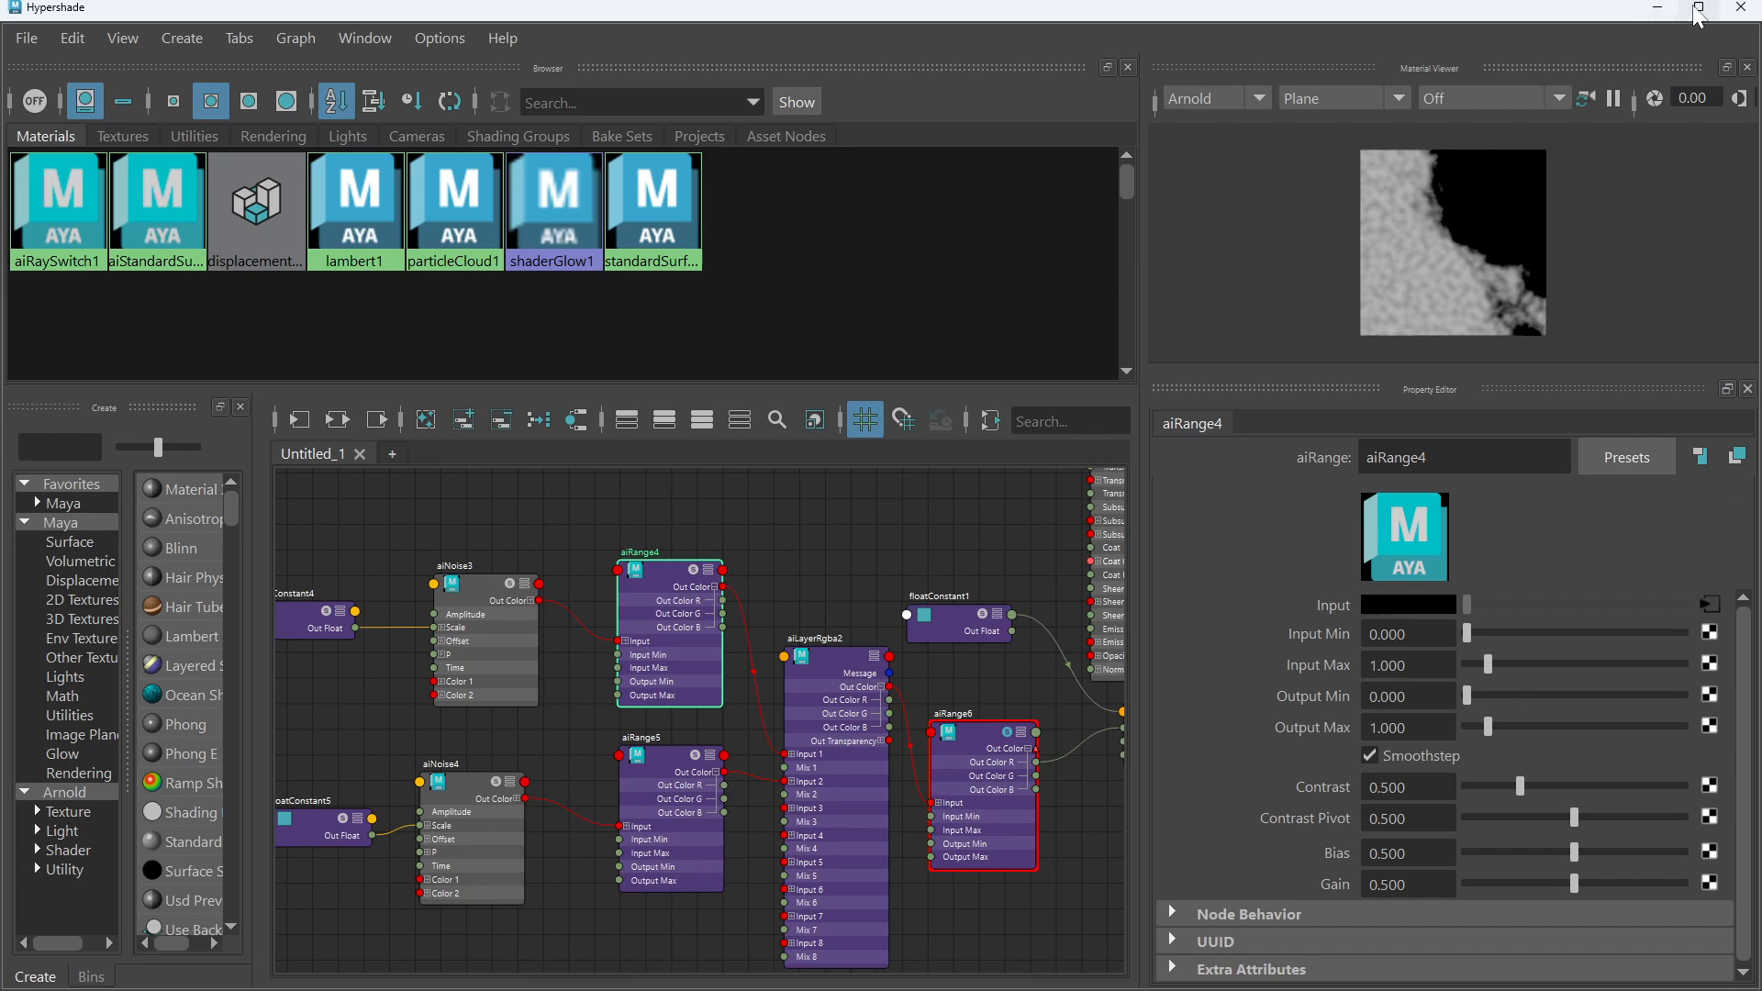
click(1662, 7)
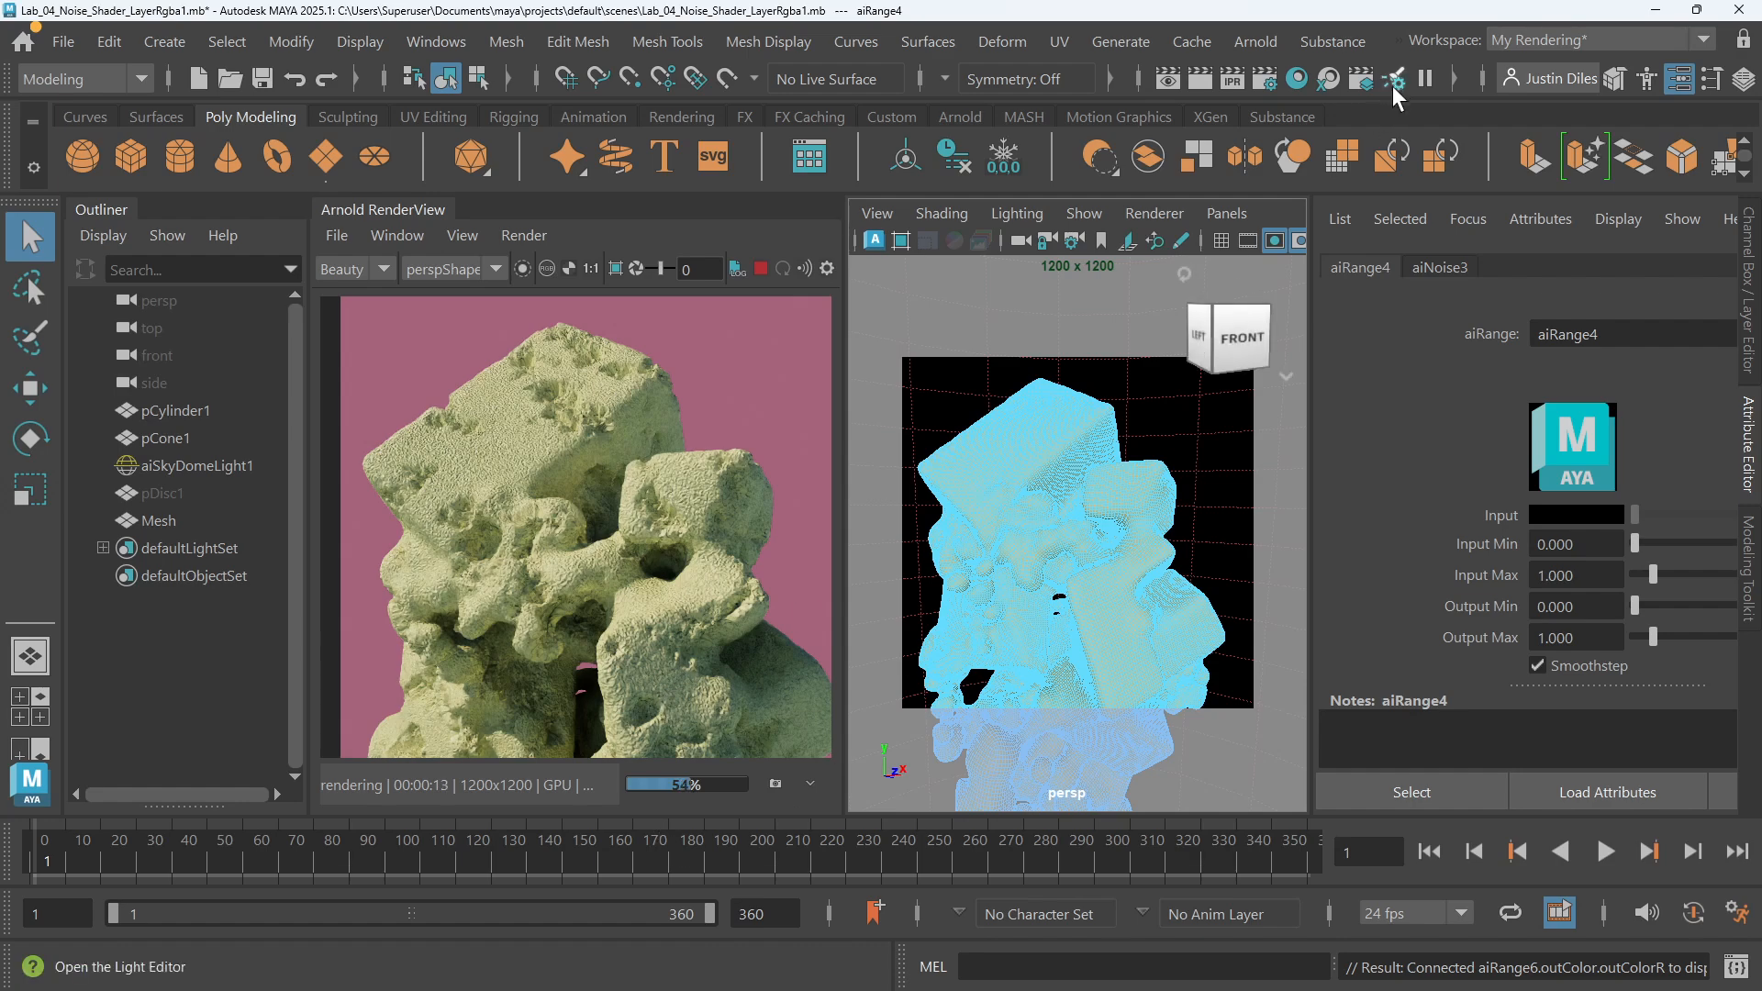
Reopen Hypershade, turn off Smoothstep on aiRange4, and check the result in the Arnold render
click(1300, 75)
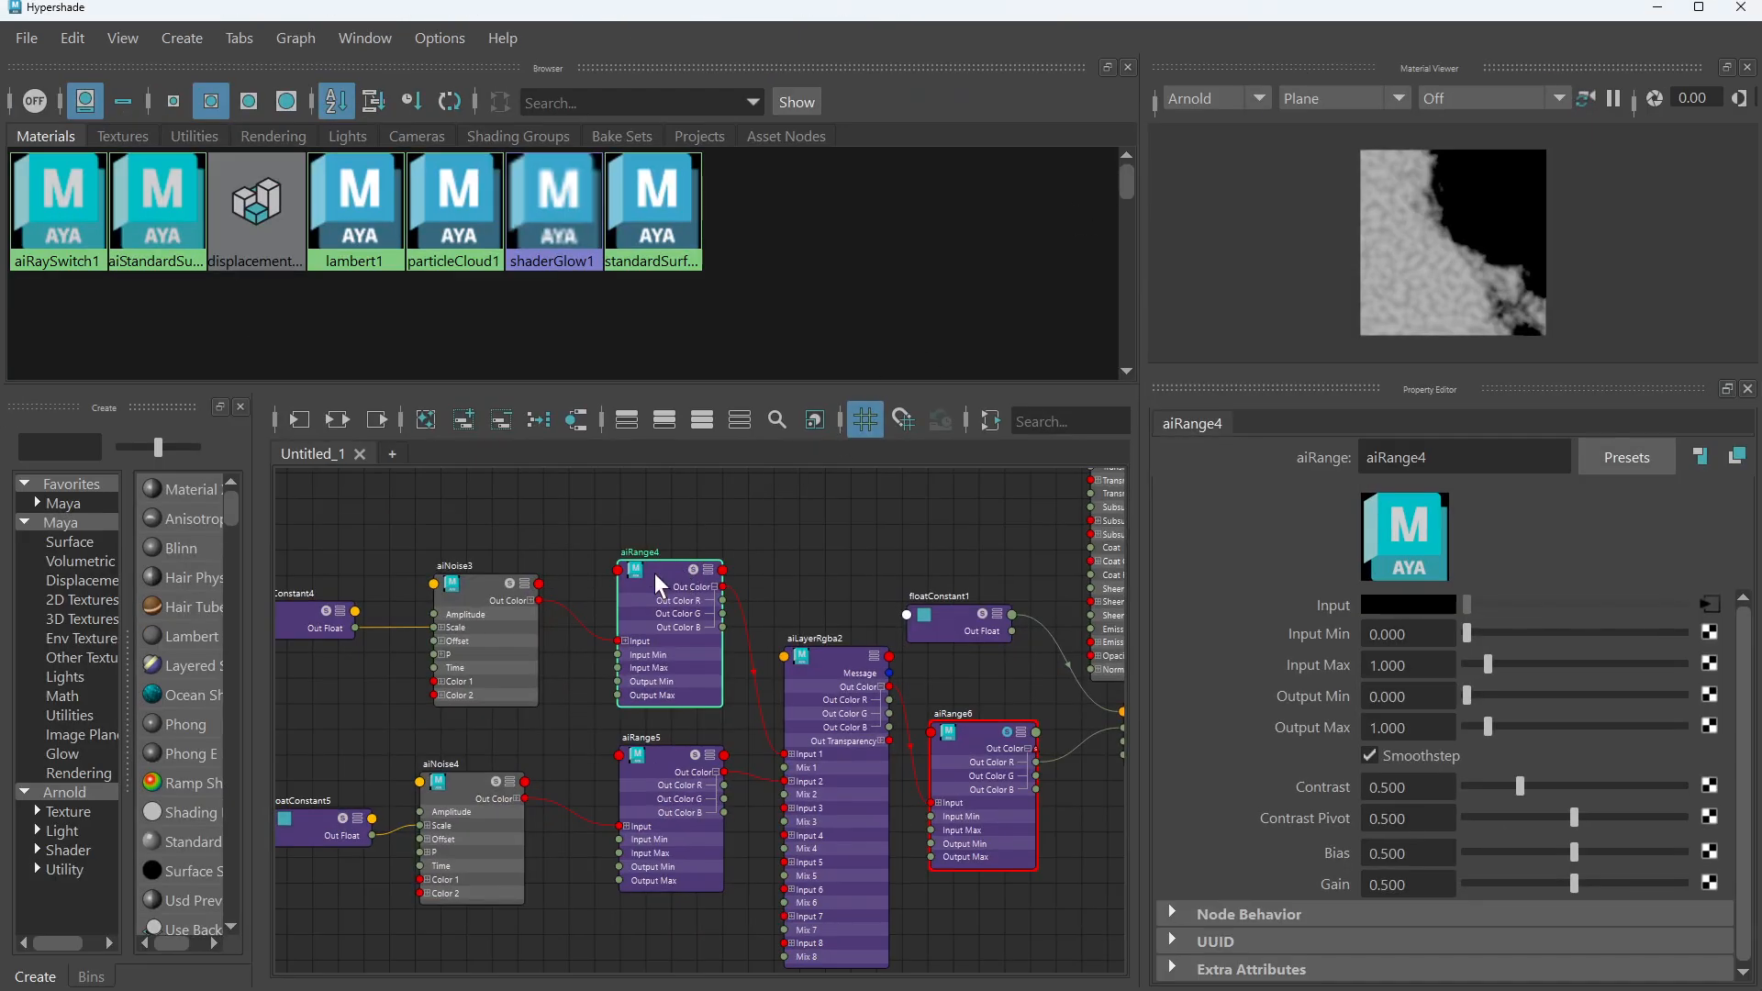
mouse_move(655, 574)
mouse_down()
mouse_move(658, 537)
mouse_move(655, 569)
mouse_up()
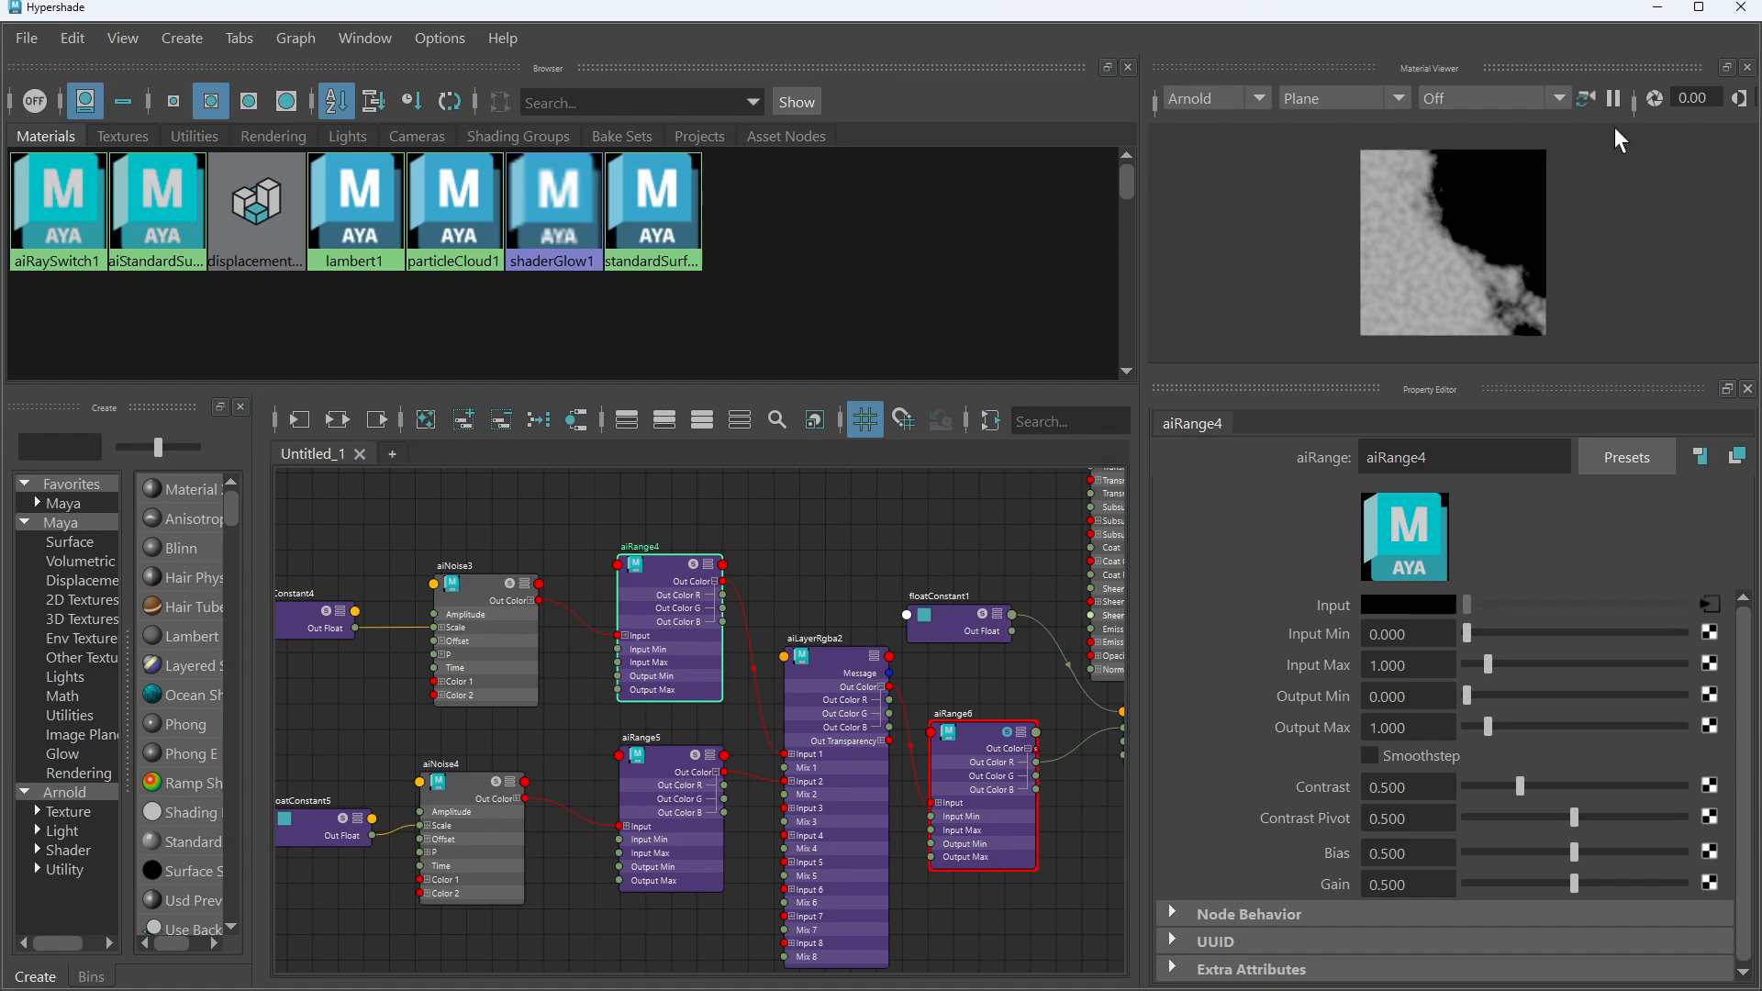
click(1658, 8)
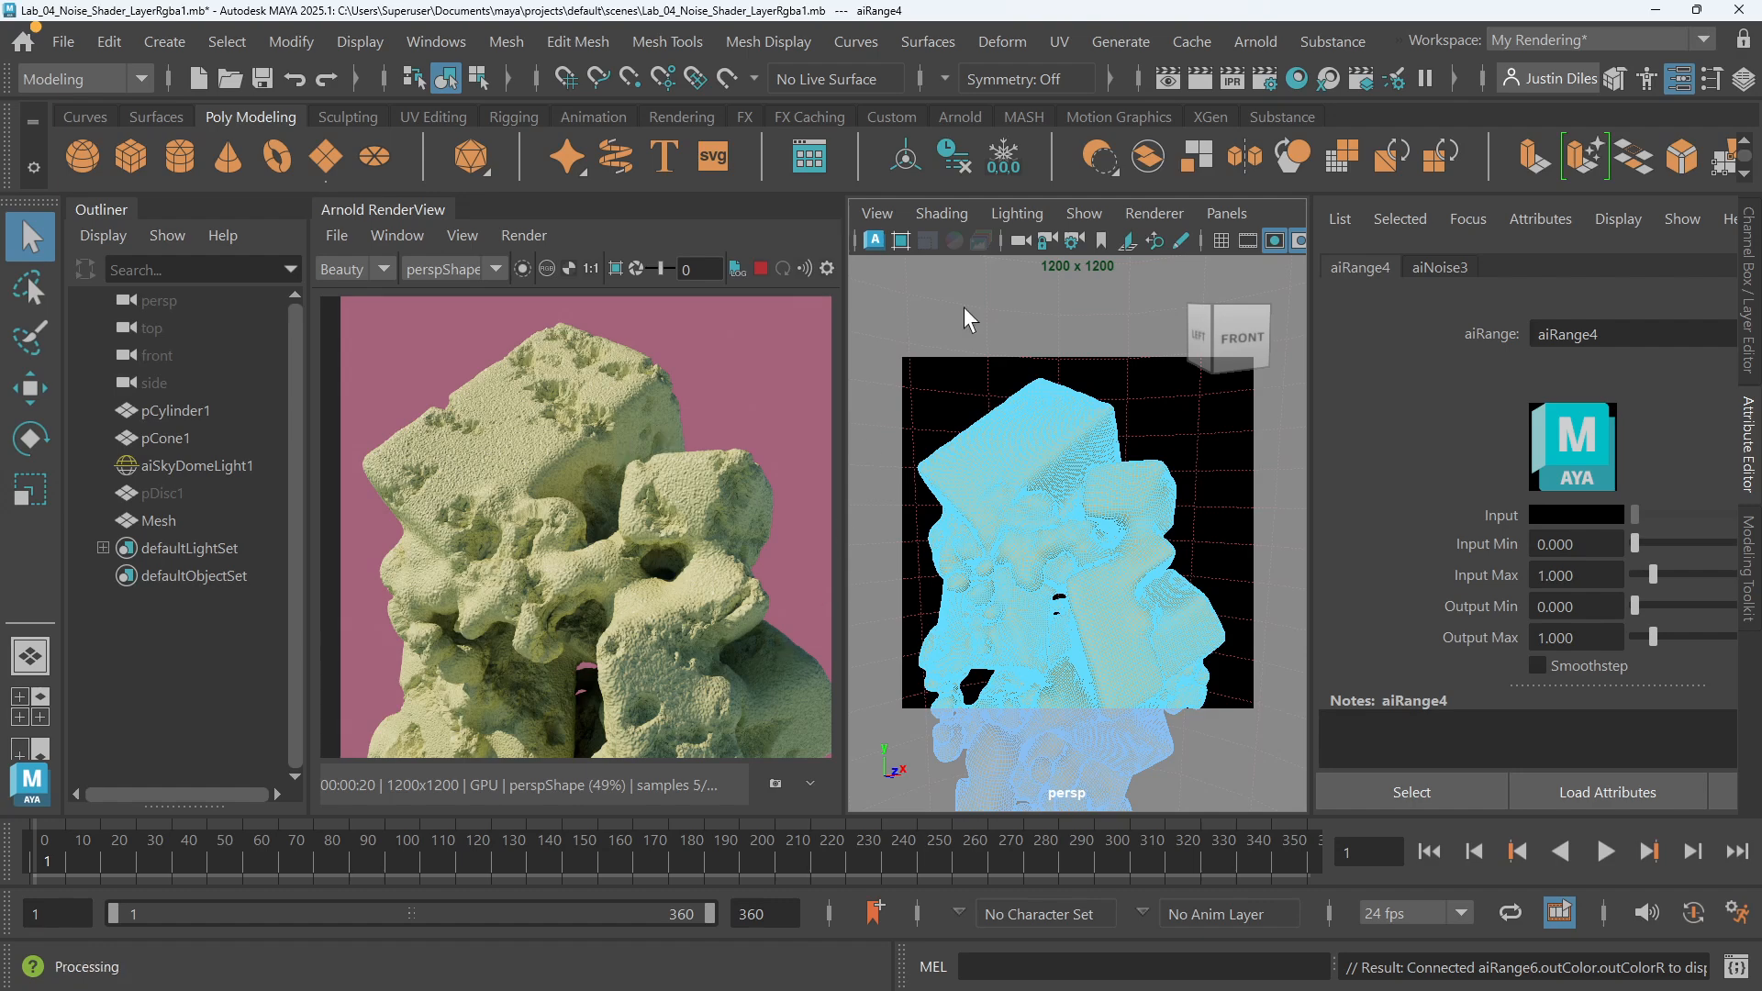
Return to Hypershade and examine the range settings of aiRange5 and aiRange4 feeding aiLayerRgba2
click(1294, 78)
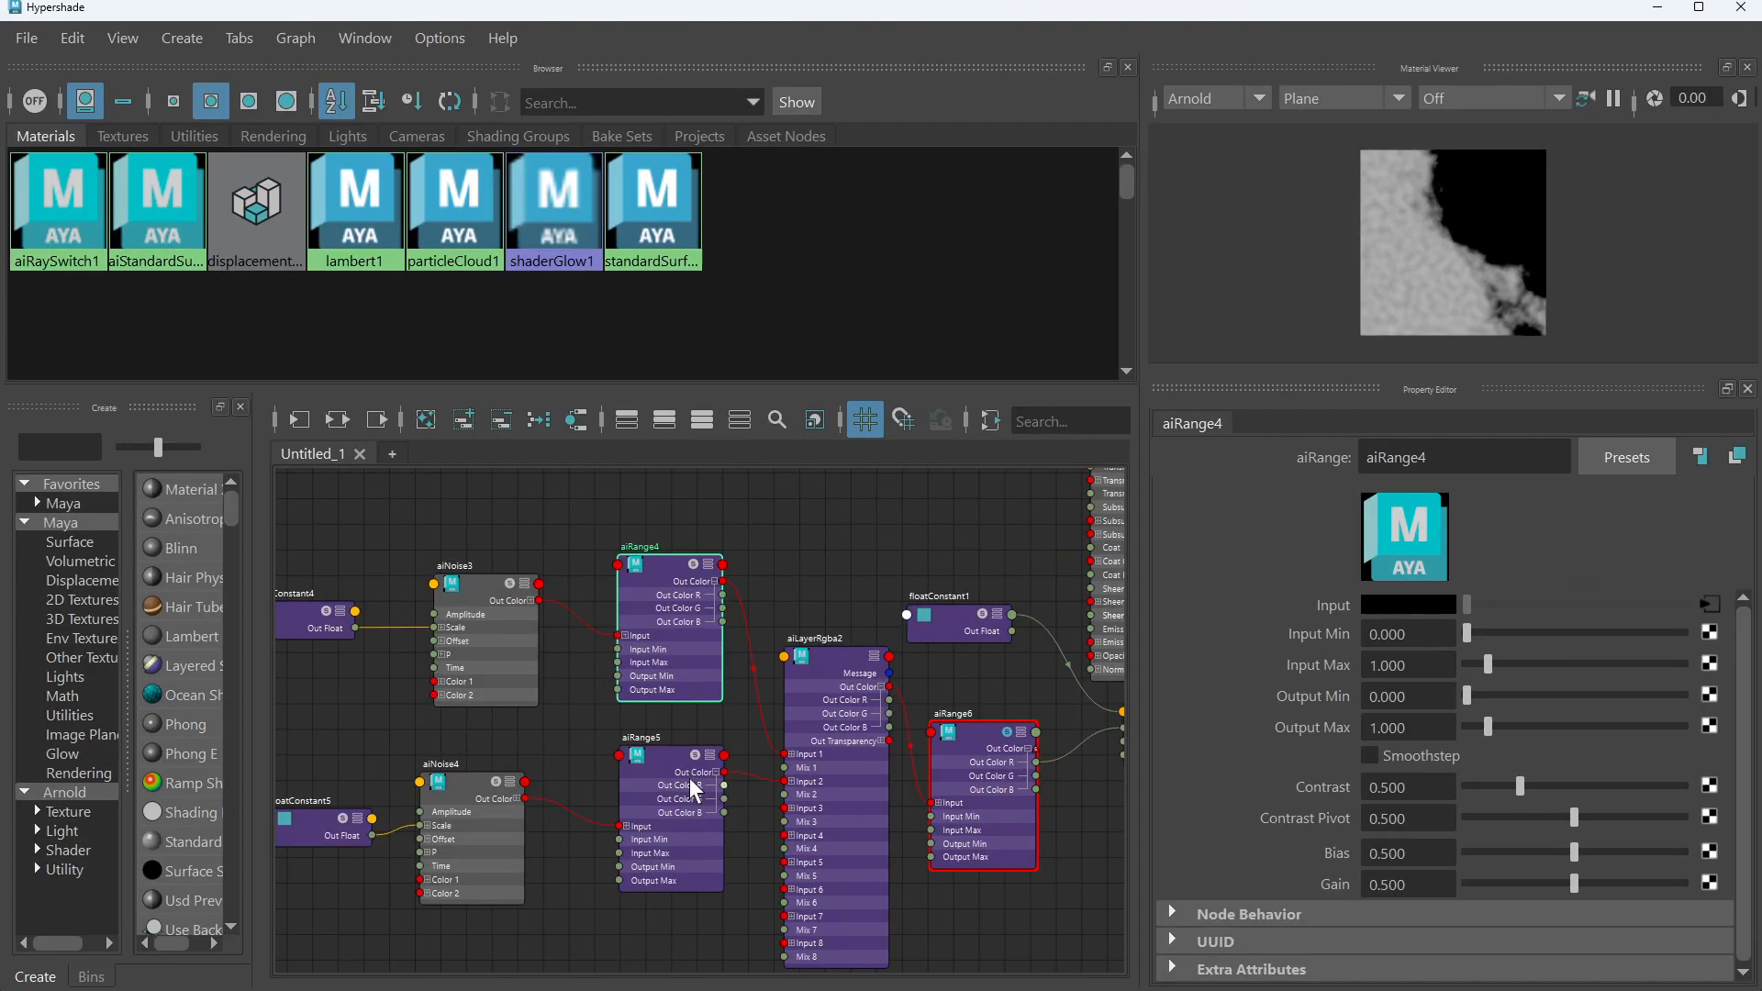
alt+middle_drag(1016, 700, 817, 595)
scroll(625, 554, up, 3)
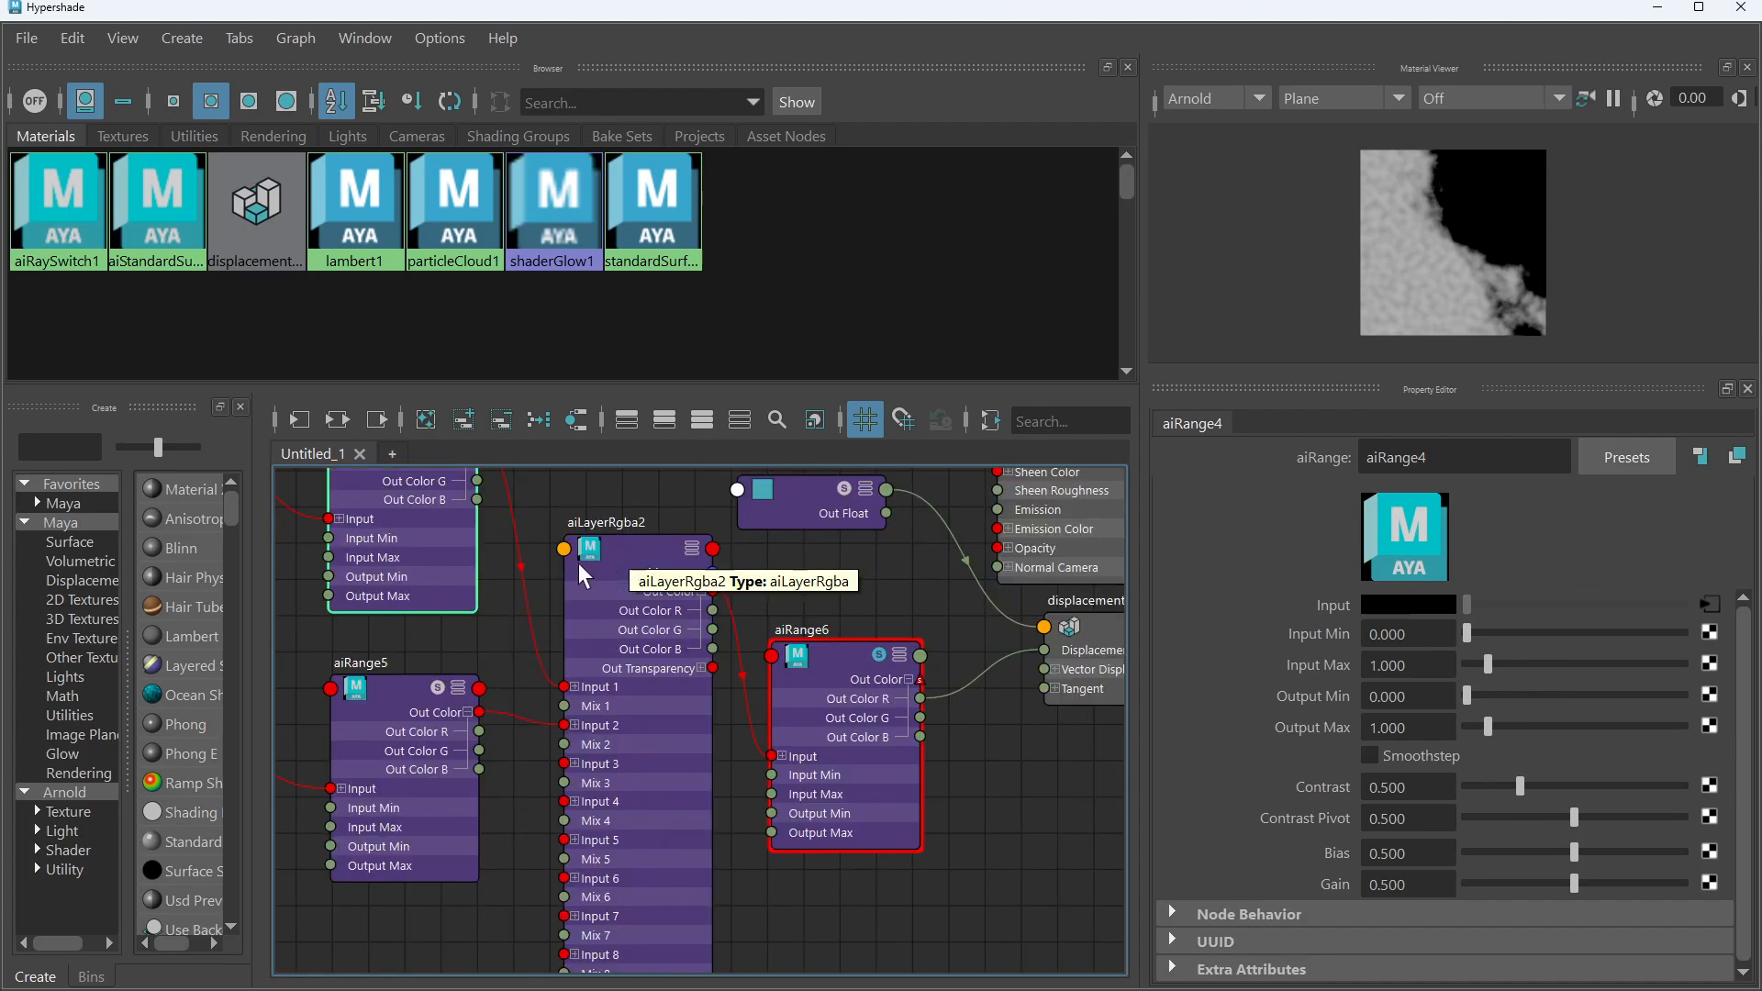
alt+middle_drag(549, 662, 671, 716)
scroll(867, 682, down, 3)
click(628, 736)
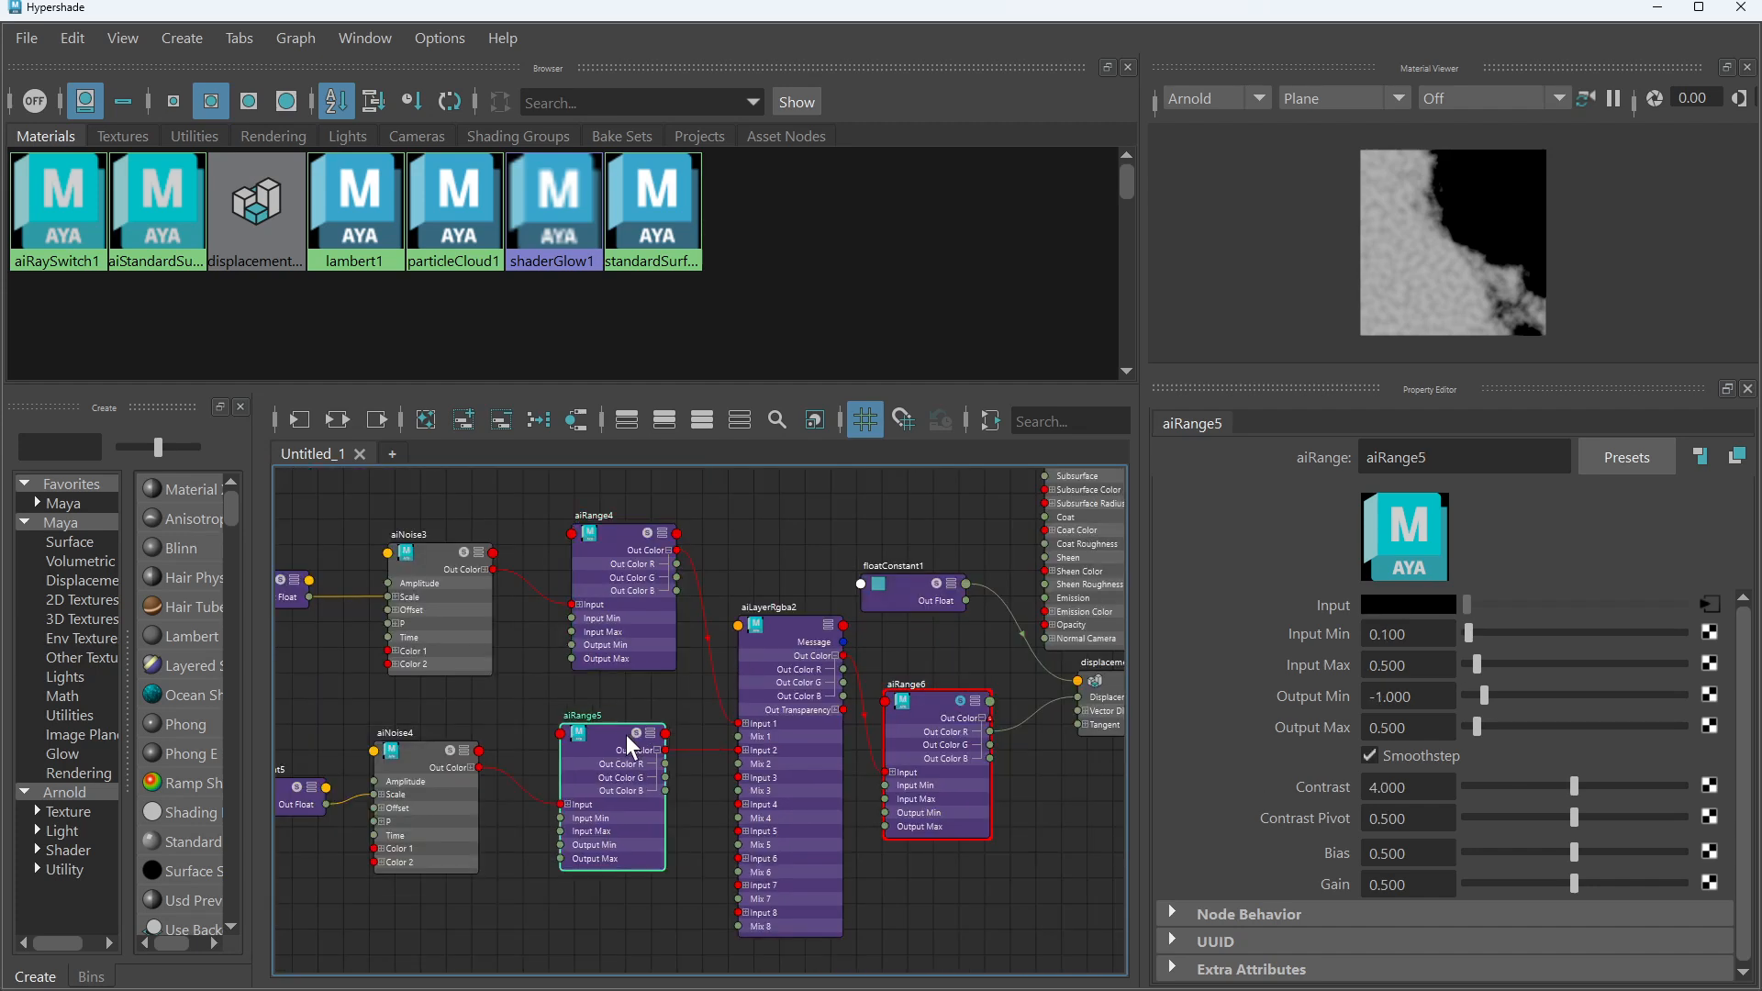
drag(625, 735, 624, 734)
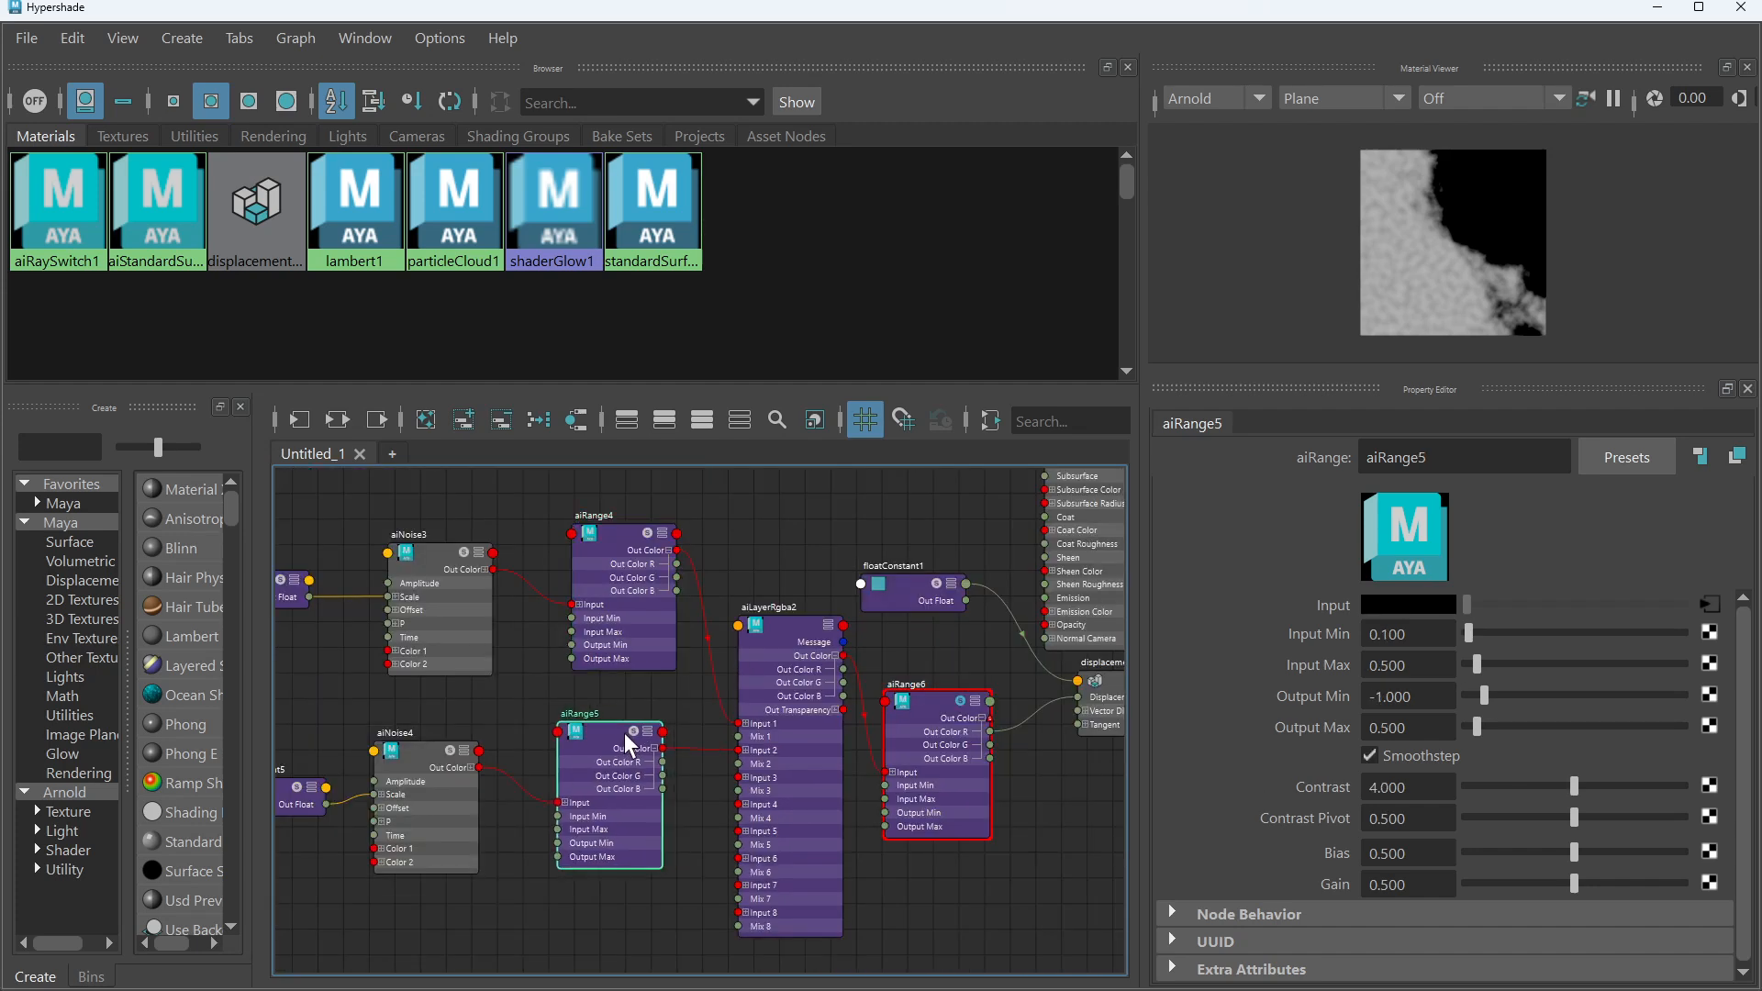
scroll(634, 715, up, 2)
alt+middle_drag(646, 681, 659, 710)
drag(581, 525, 570, 543)
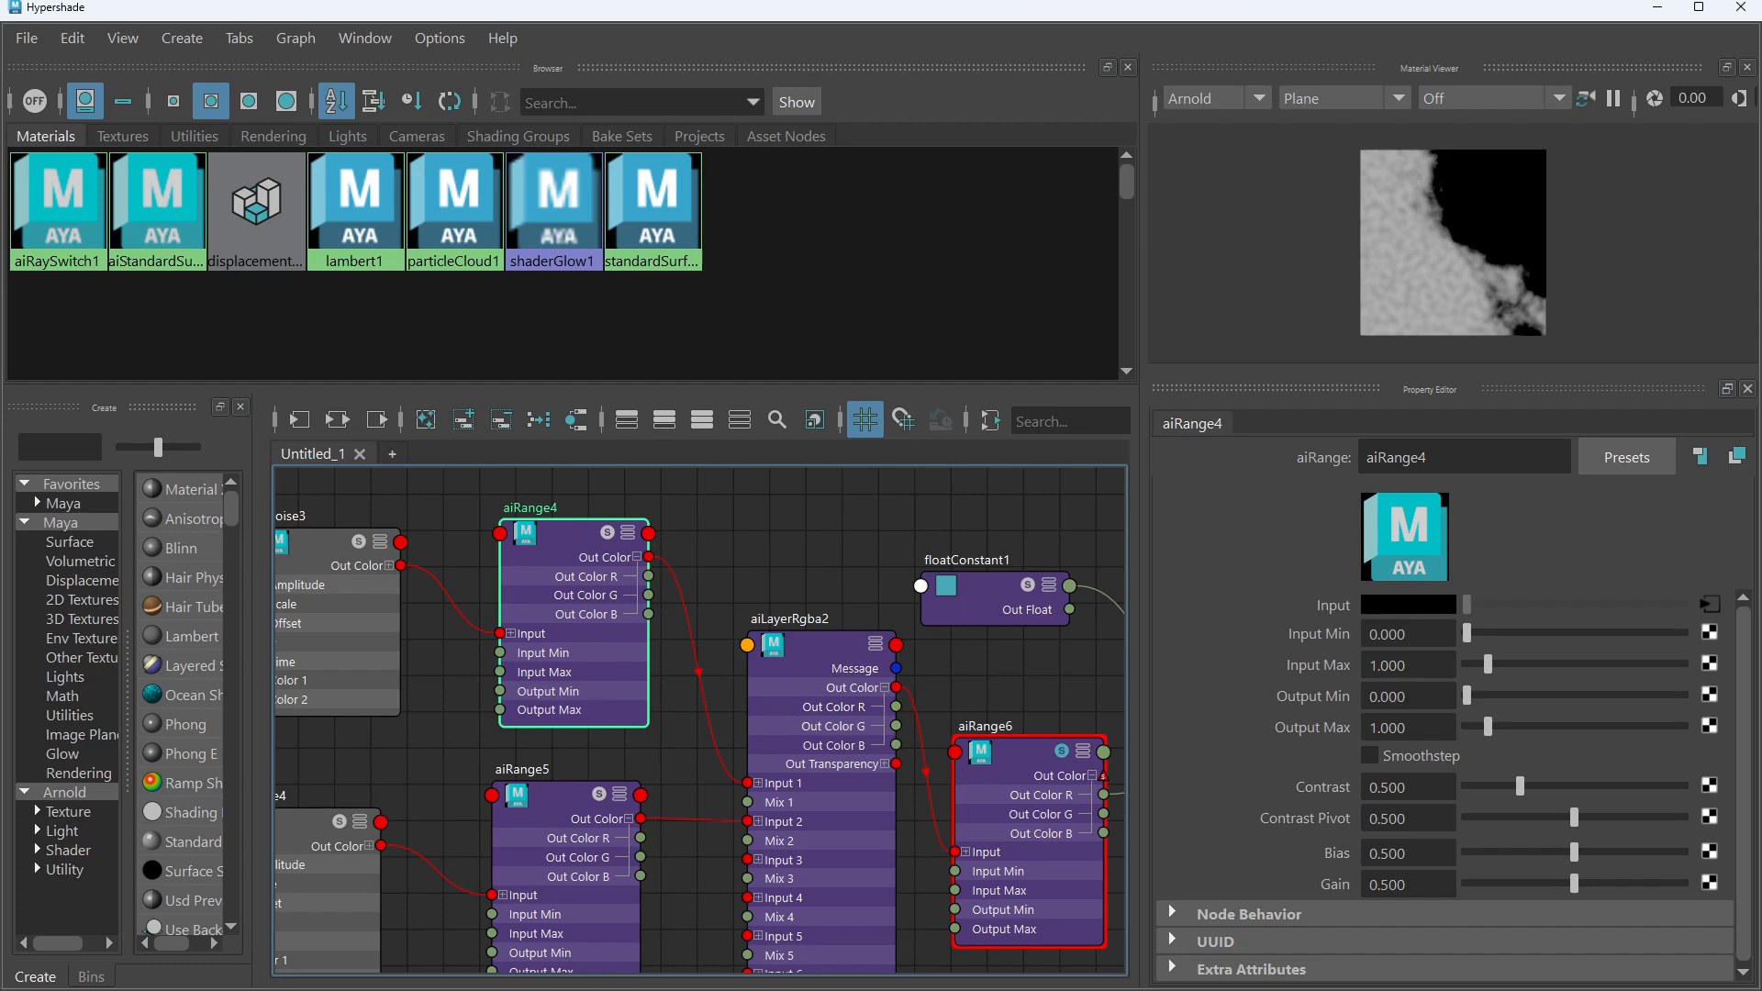
Test Layer 1's Mix on aiLayerRgba2 at 0.000 and restore it to 1.000
click(813, 664)
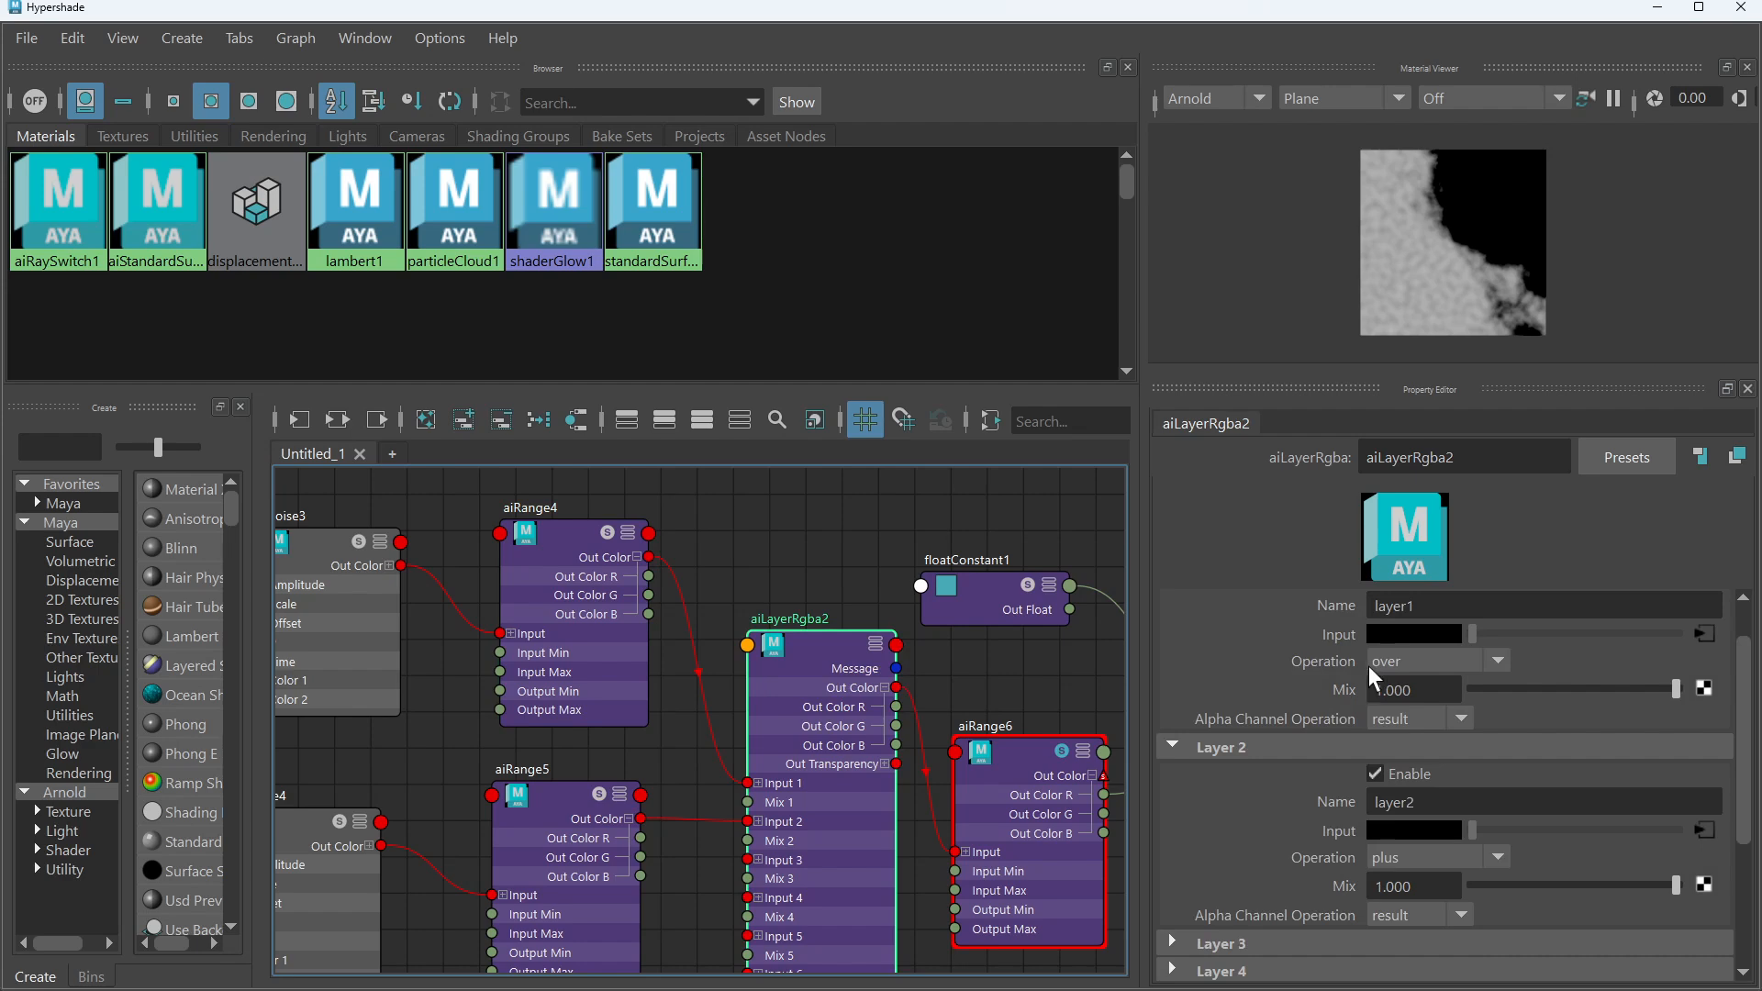
scroll(1418, 637, up, 2)
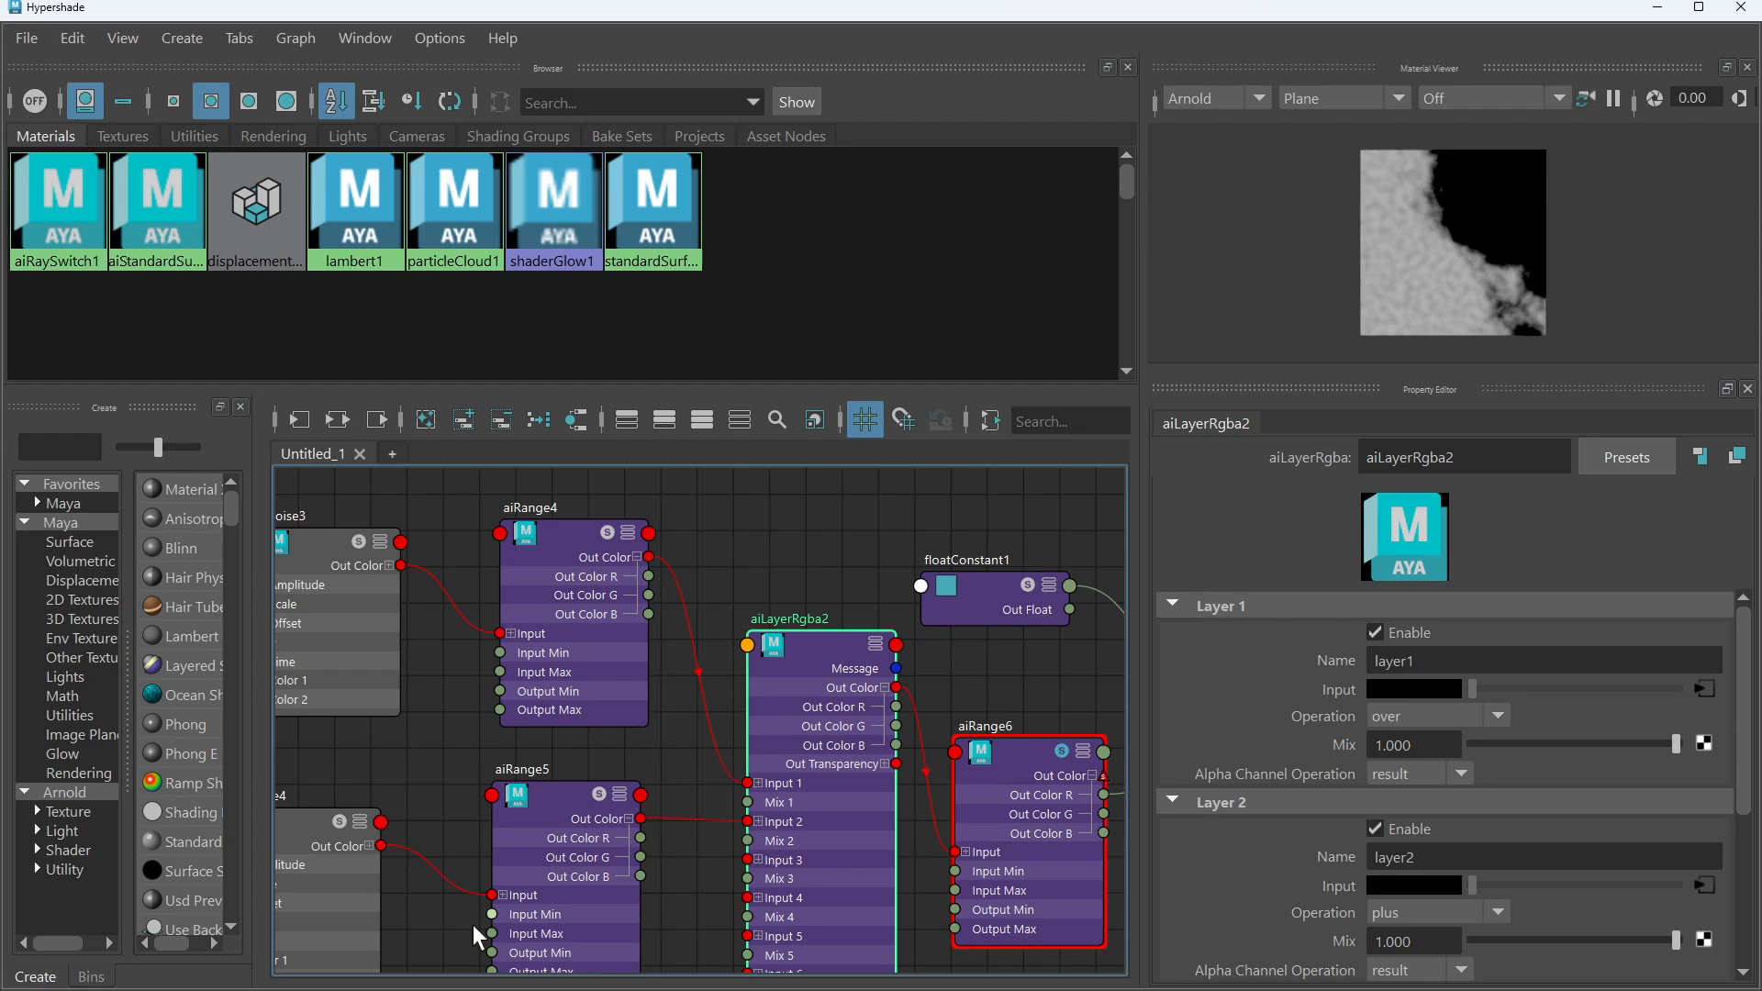
drag(640, 838, 755, 810)
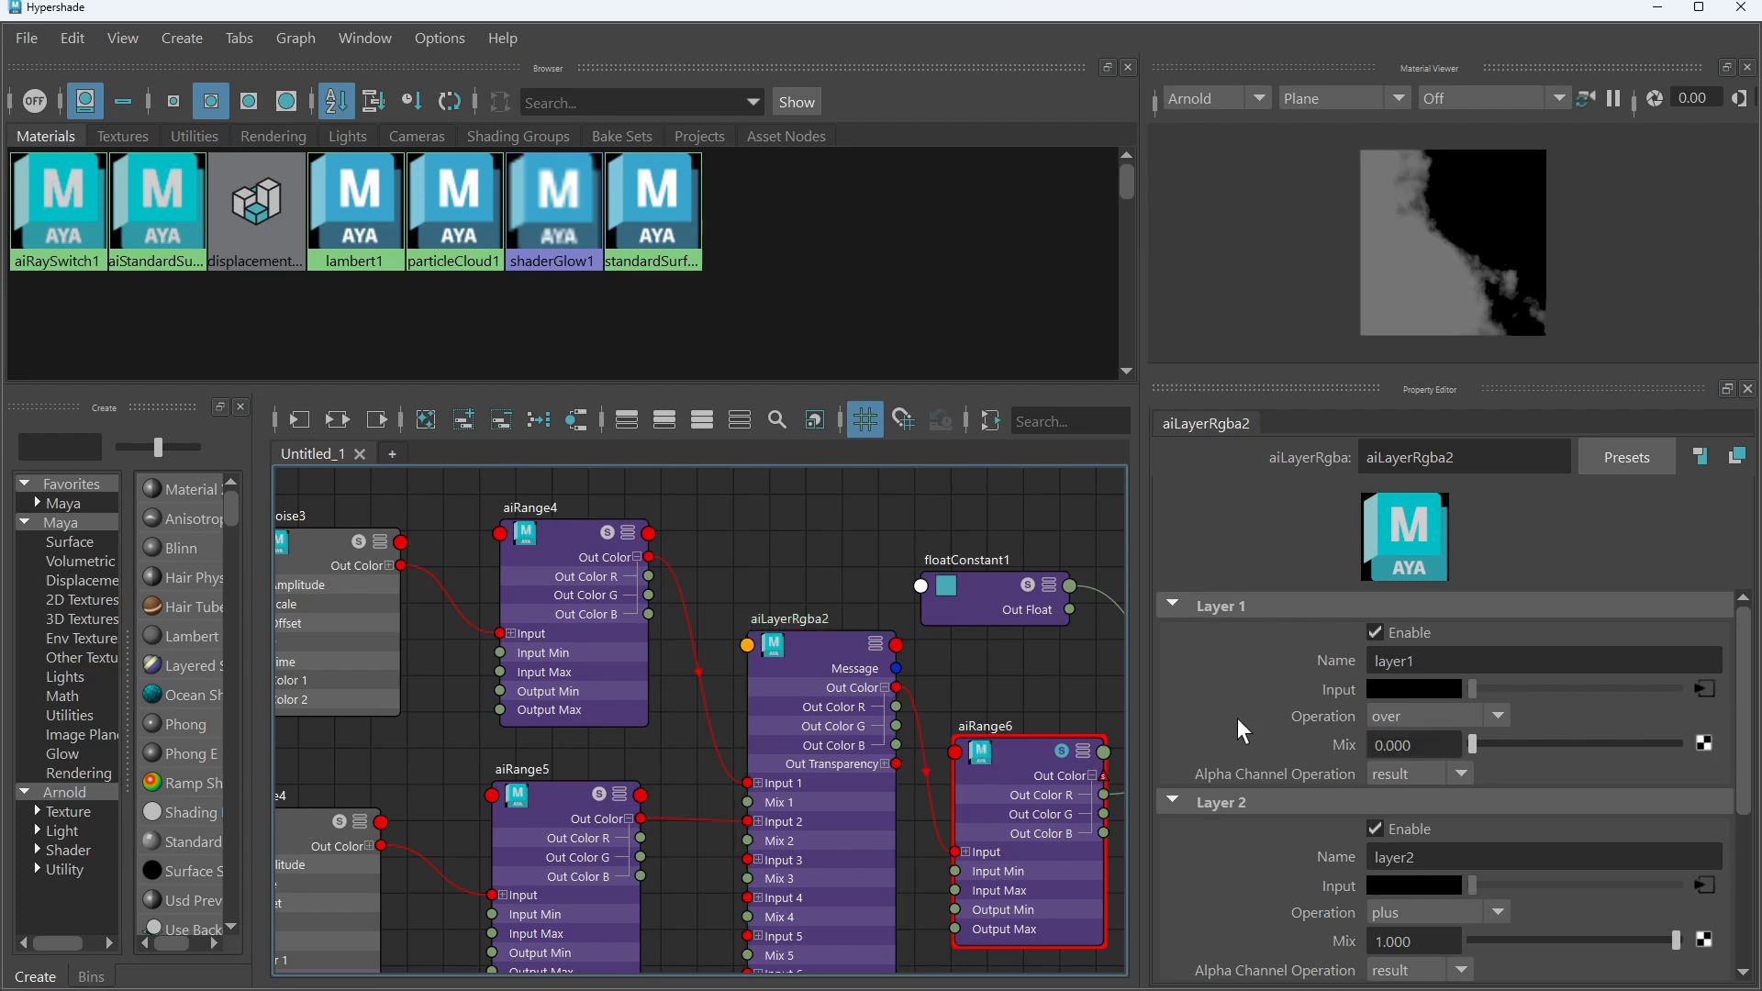
drag(1475, 743, 1753, 762)
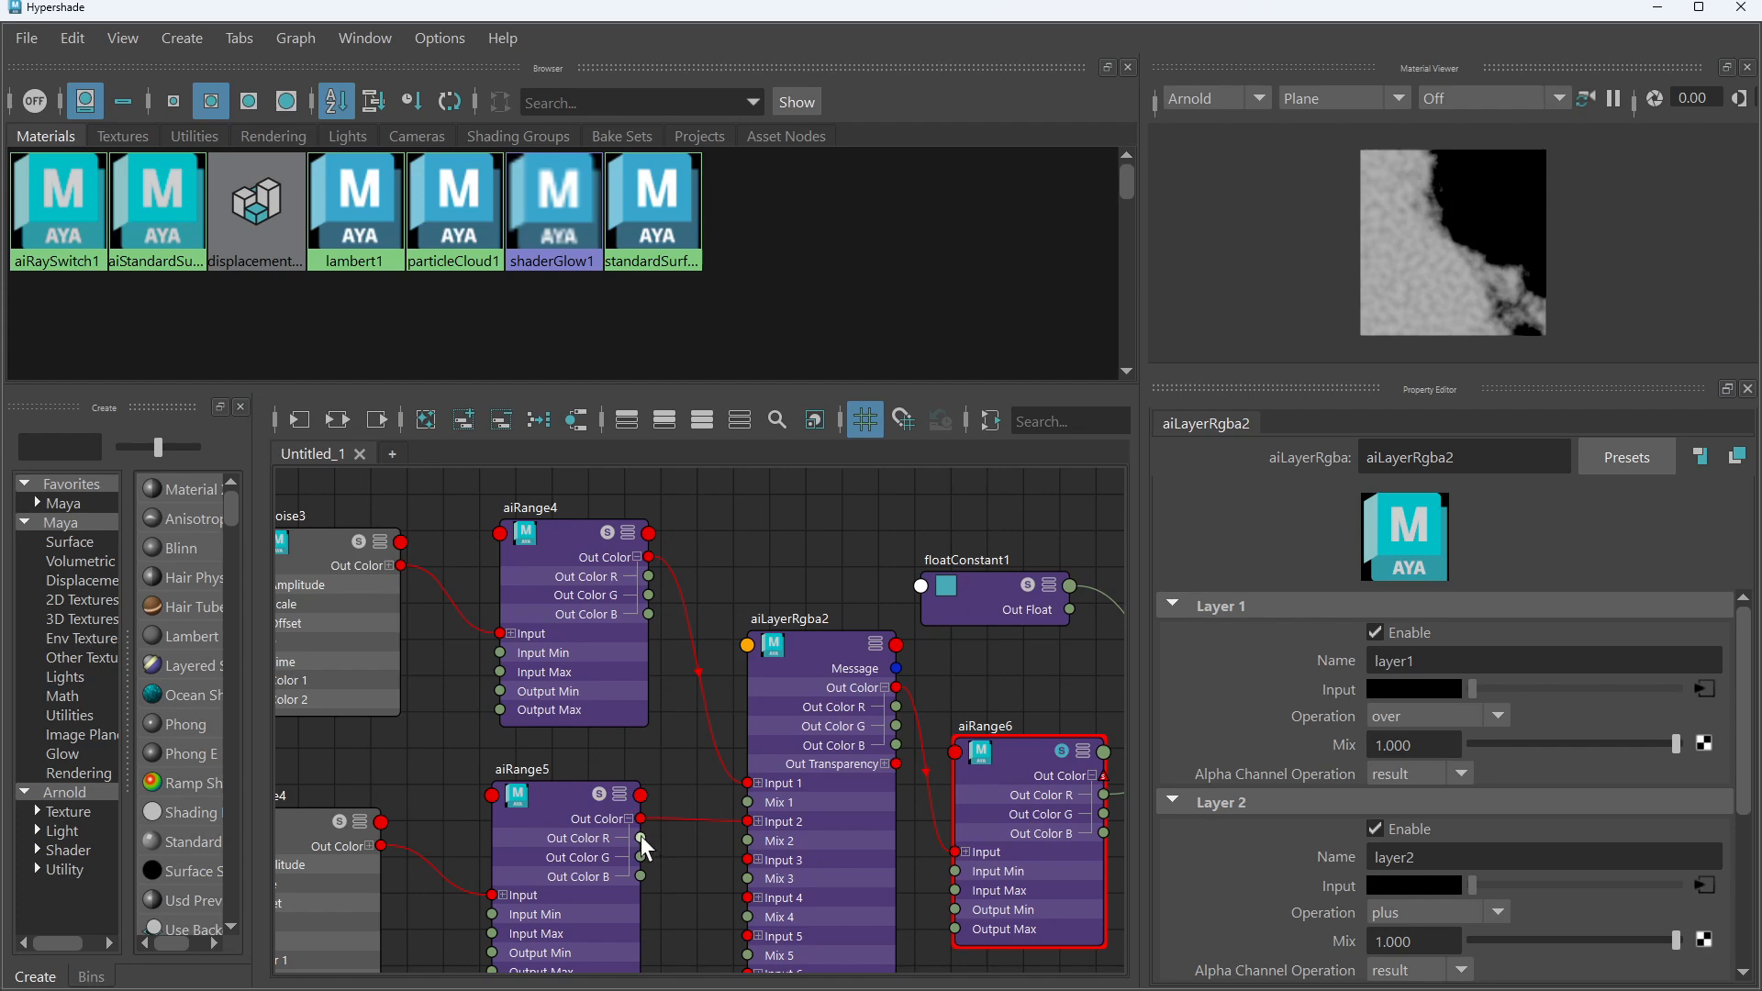
Connect aiRange5's Out Color R to the Mix 1 input of aiLayerRgba2 and check the Arnold render
drag(640, 838, 759, 794)
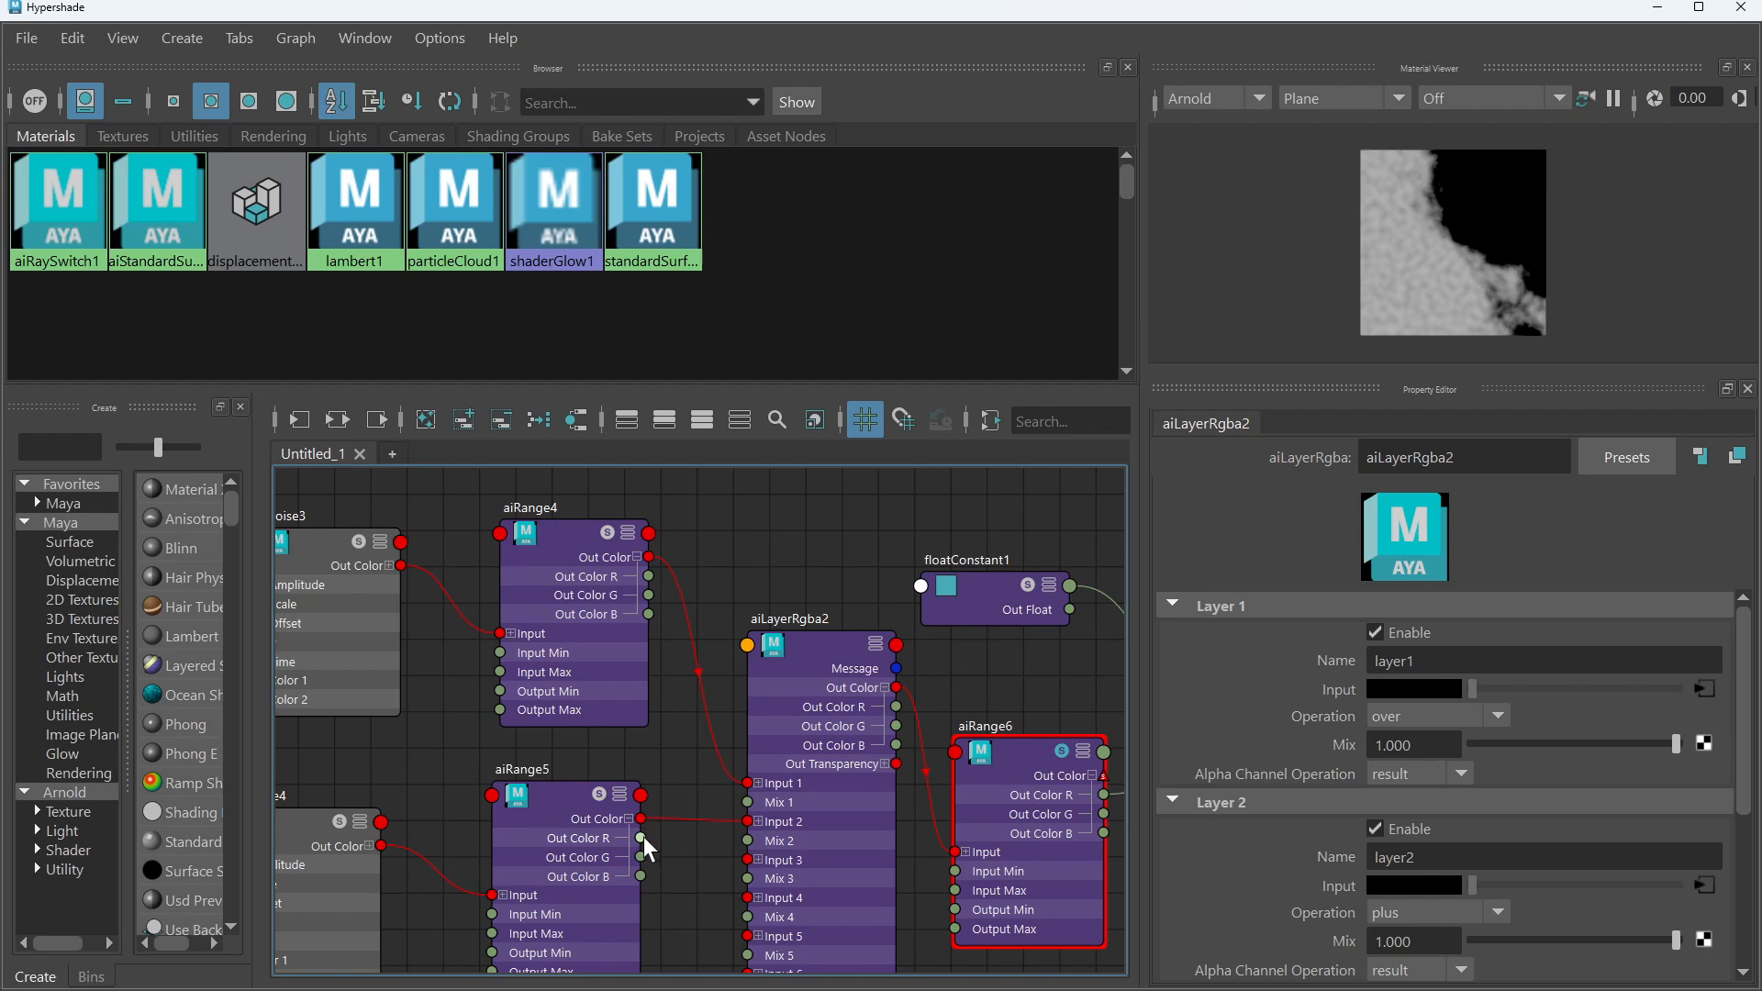
drag(640, 838, 754, 804)
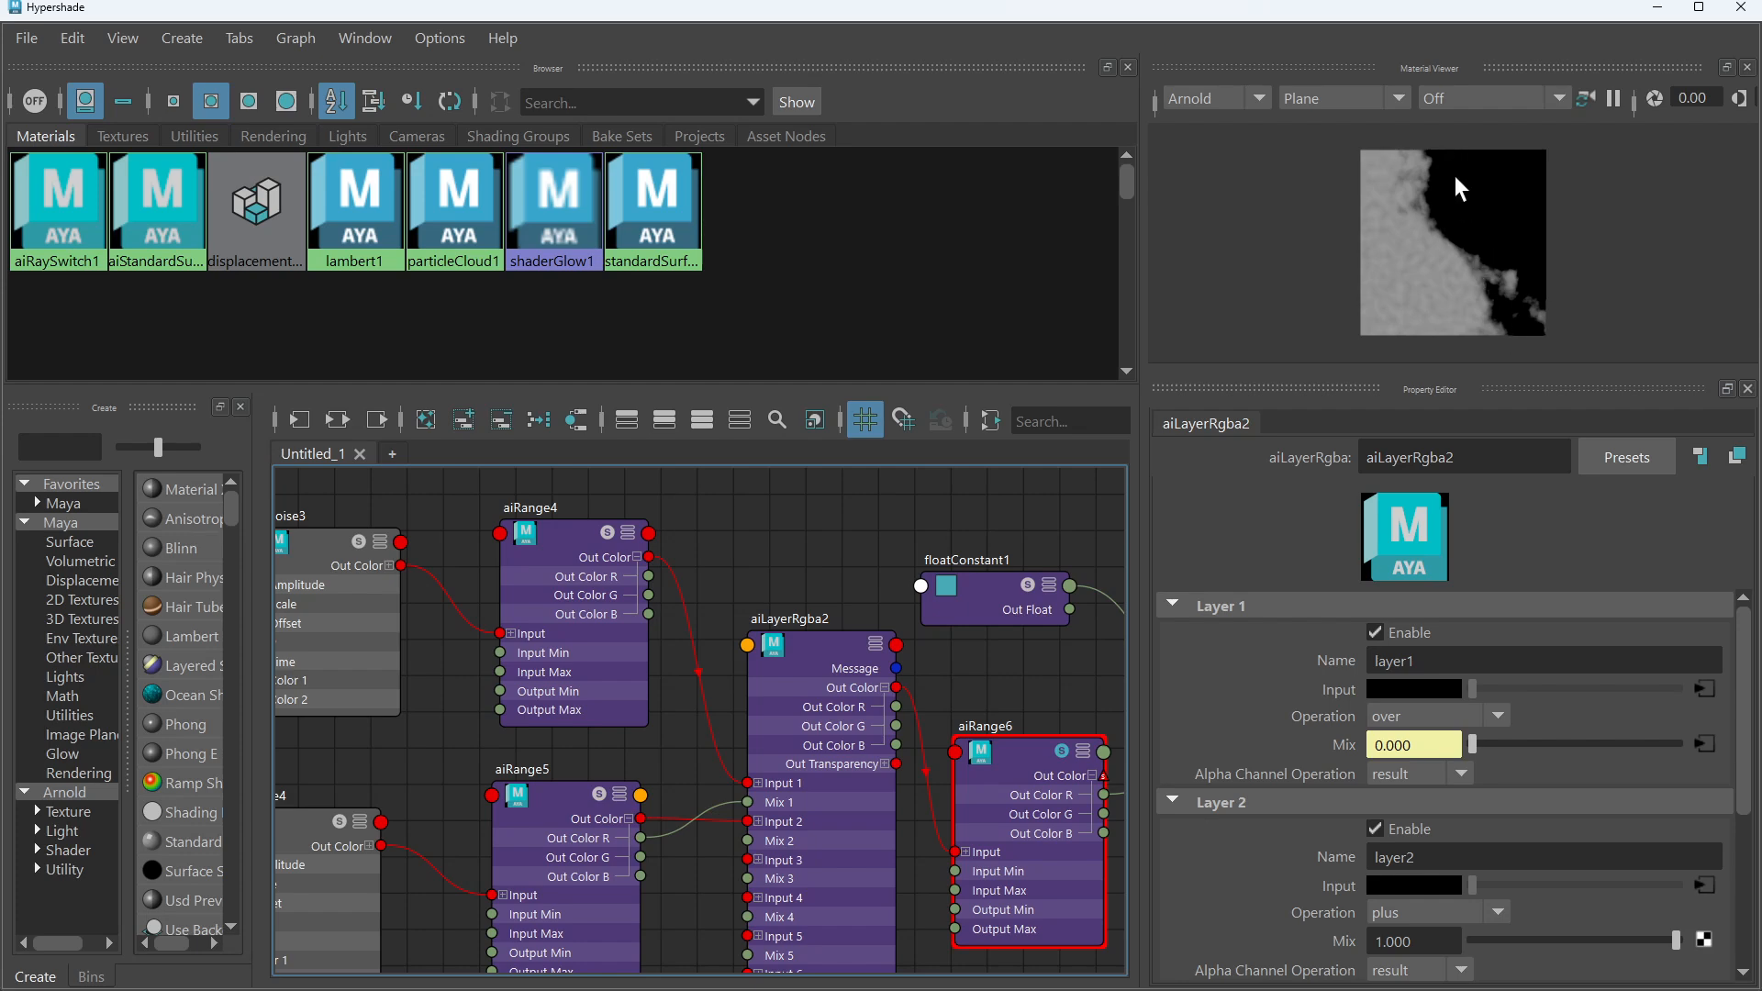
click(1658, 7)
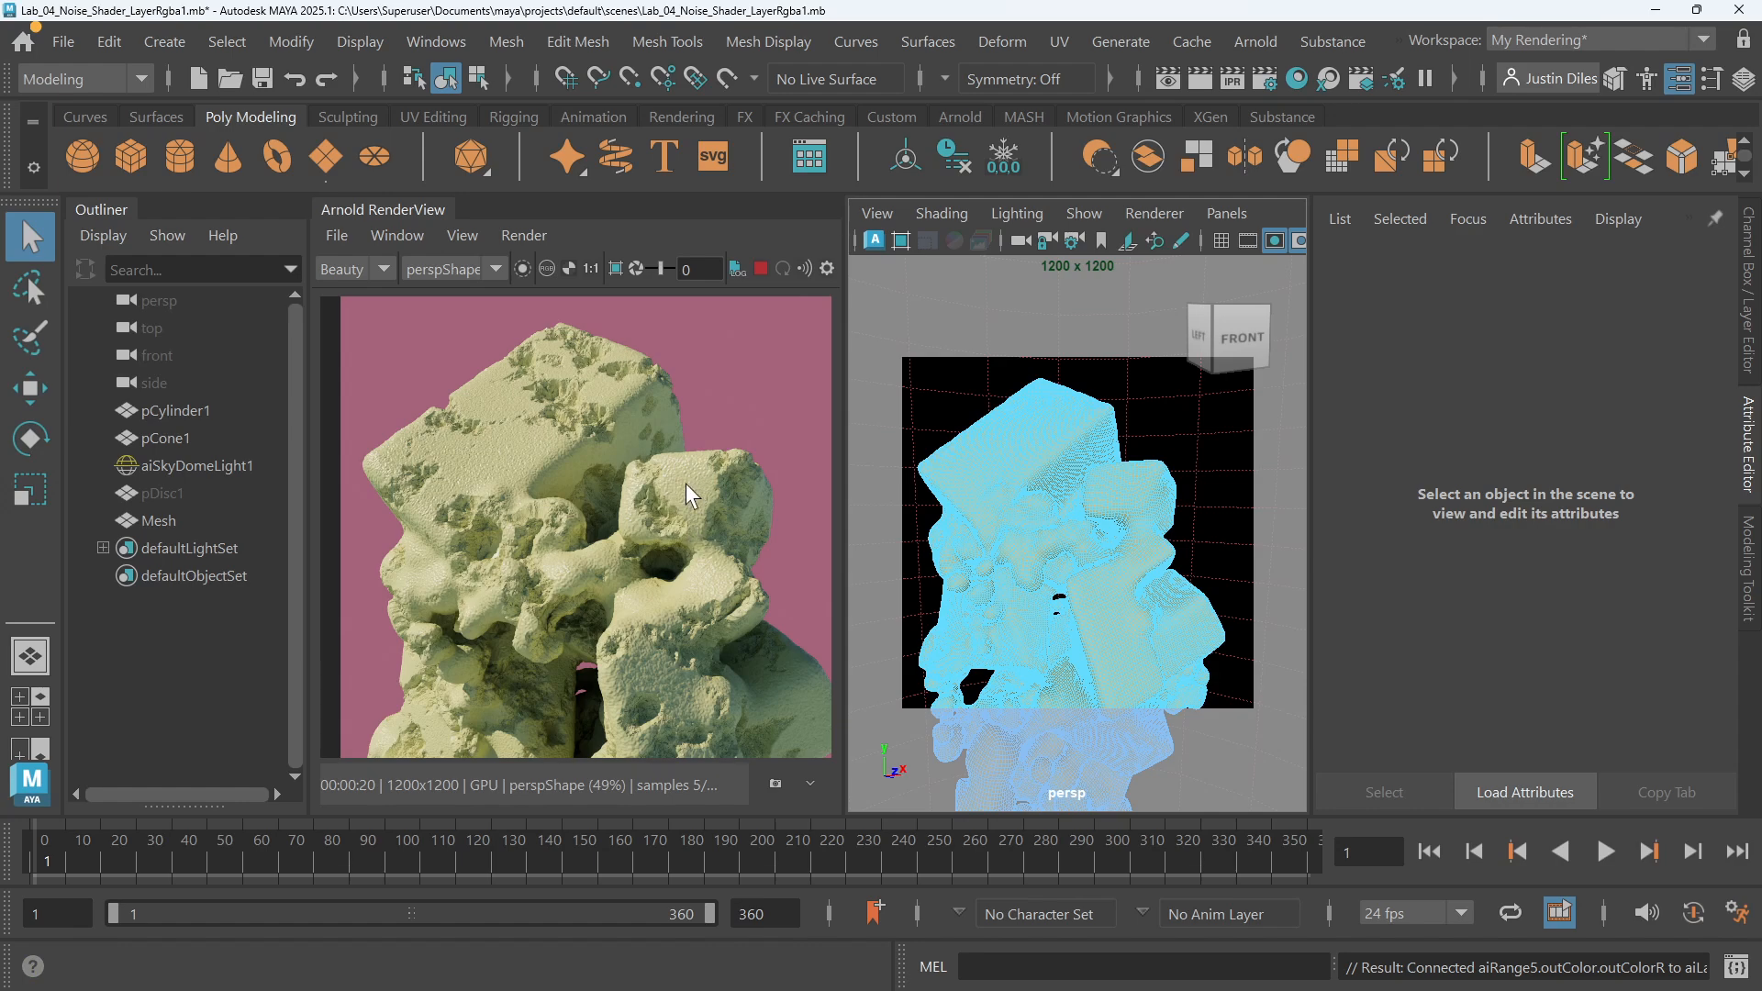
Reopen Hypershade, turn on Smoothstep for aiRange4, and check the result in the Arnold render
click(1294, 81)
click(580, 562)
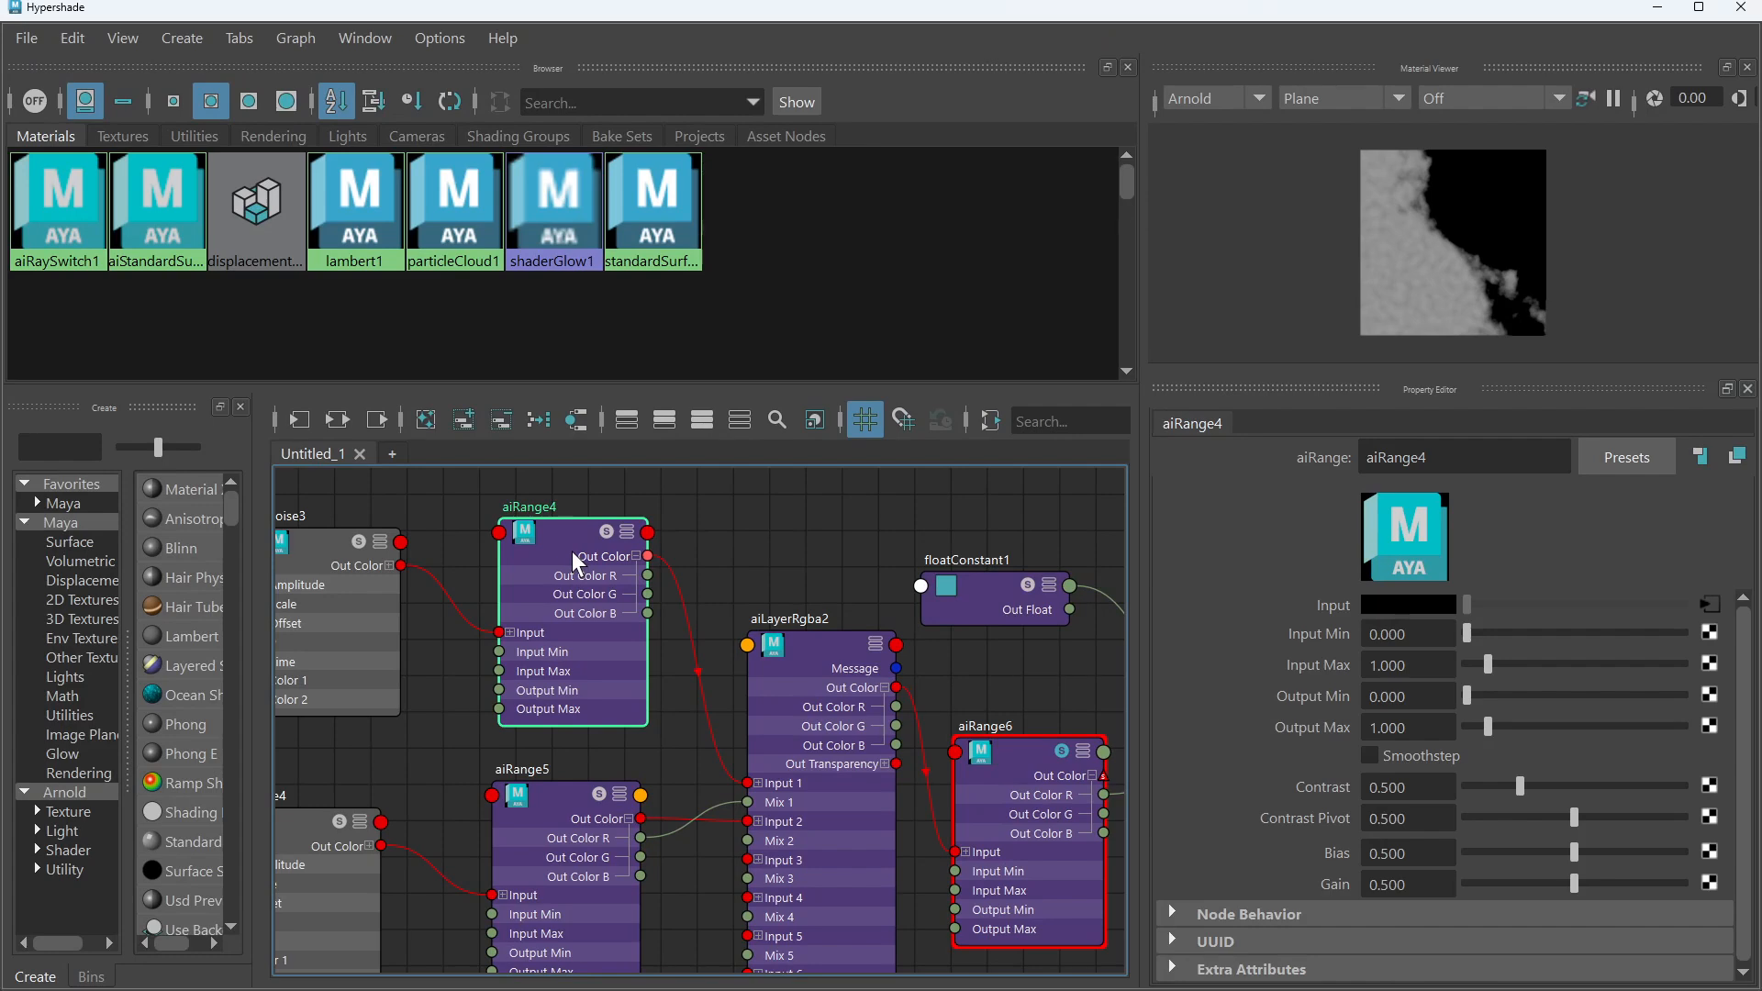
click(1370, 757)
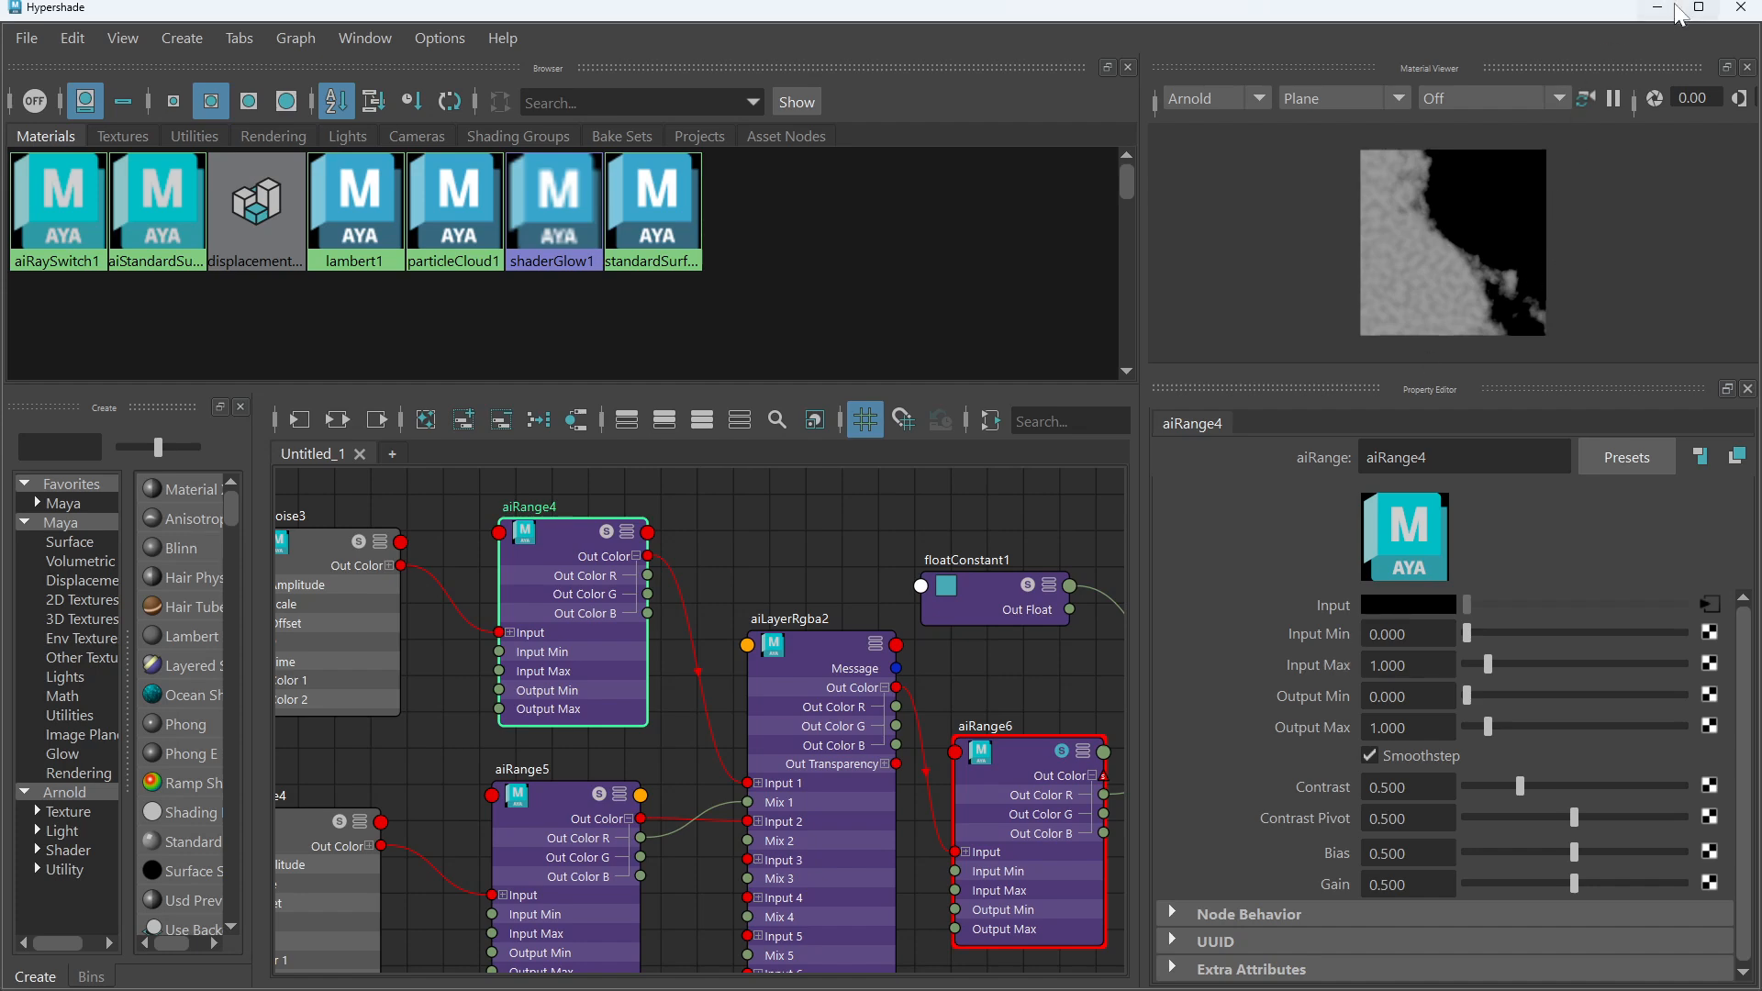
alt+middle_drag(638, 499, 733, 514)
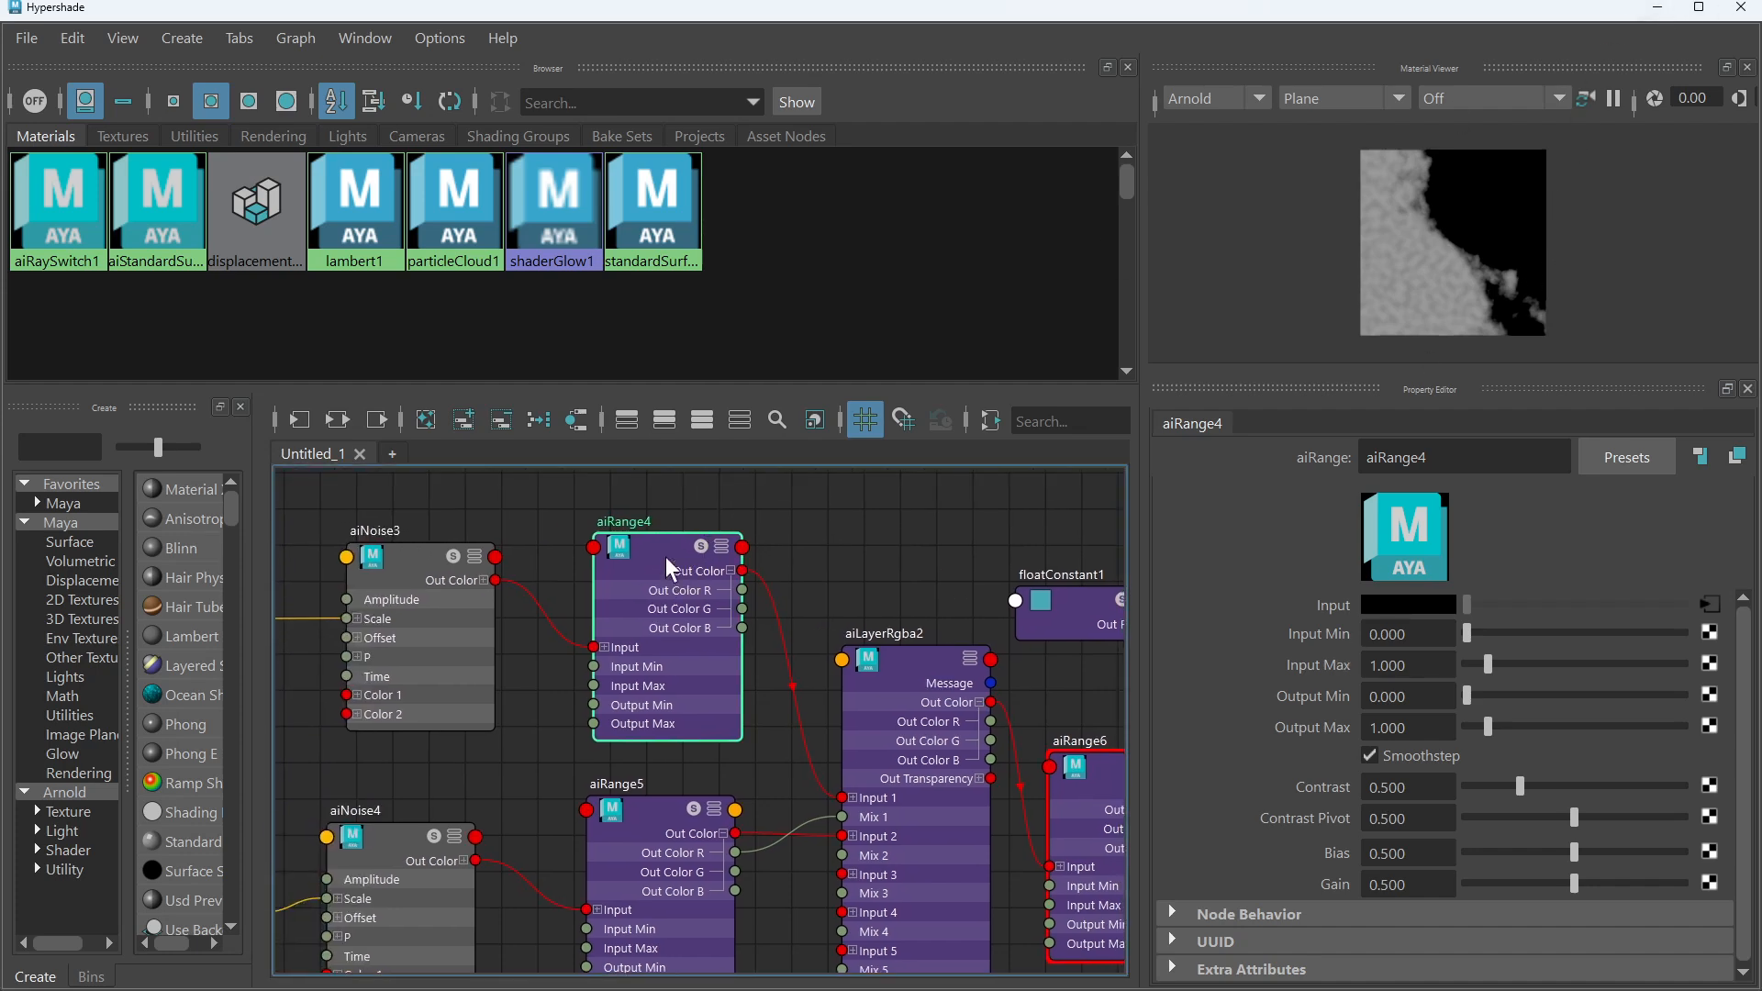
drag(665, 556, 661, 569)
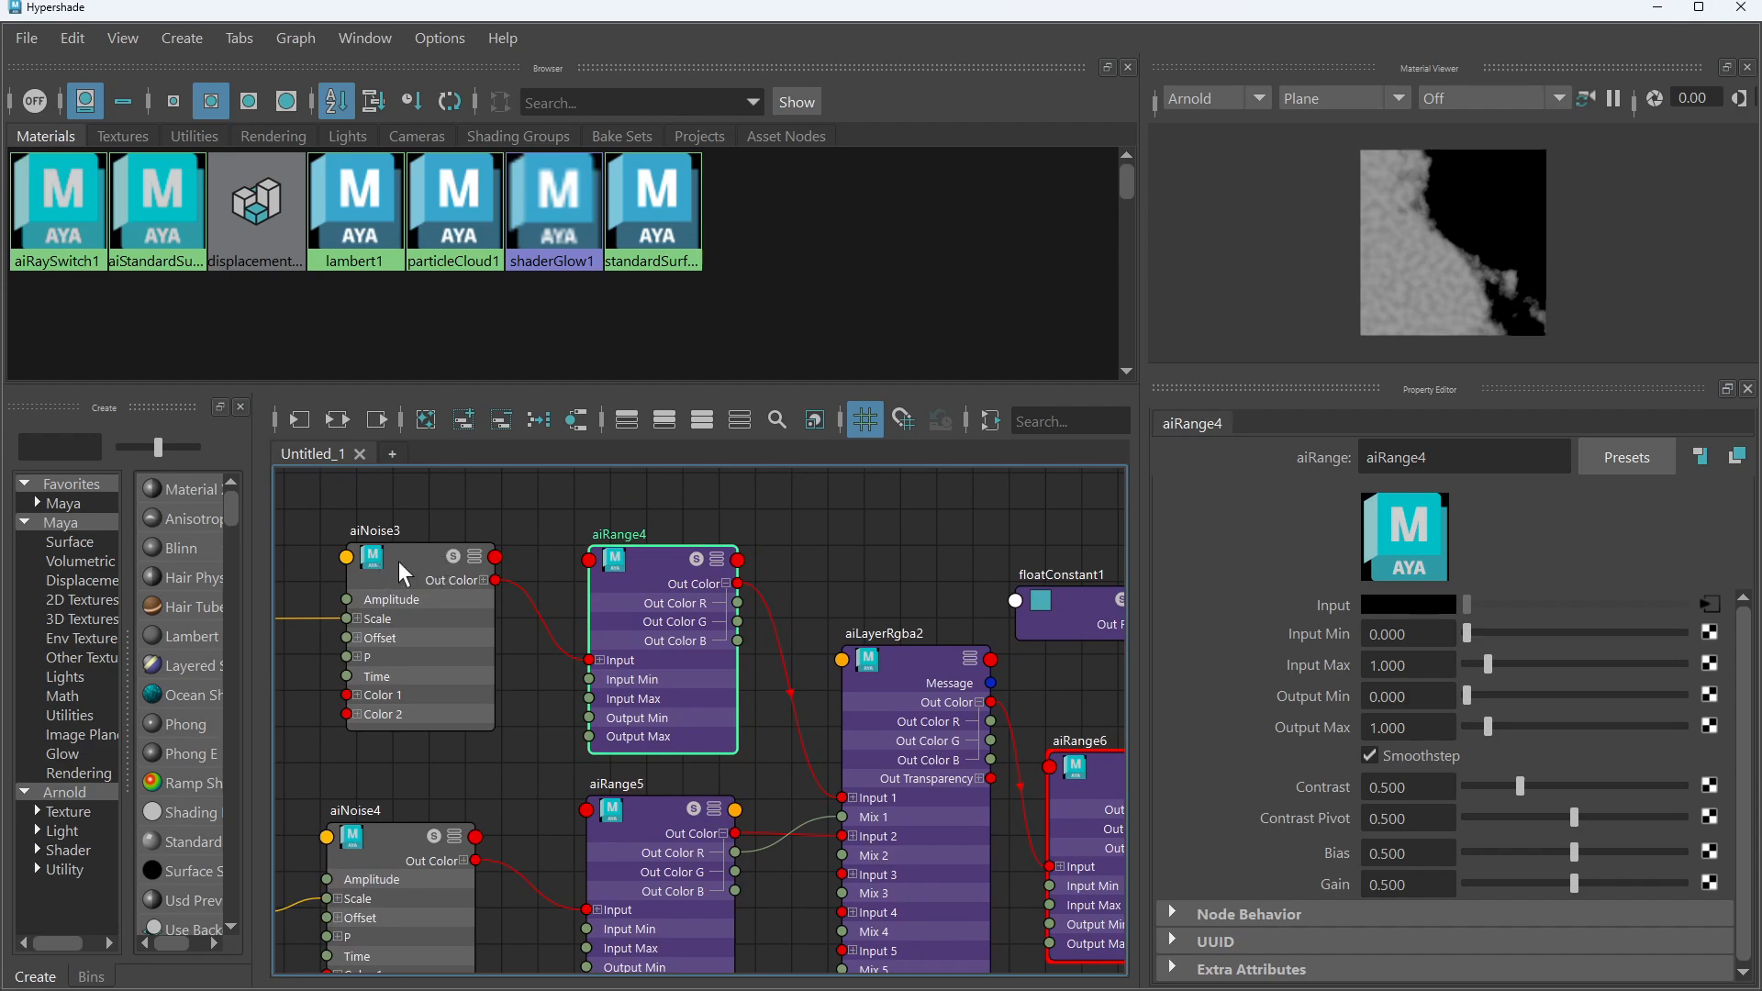
click(1667, 8)
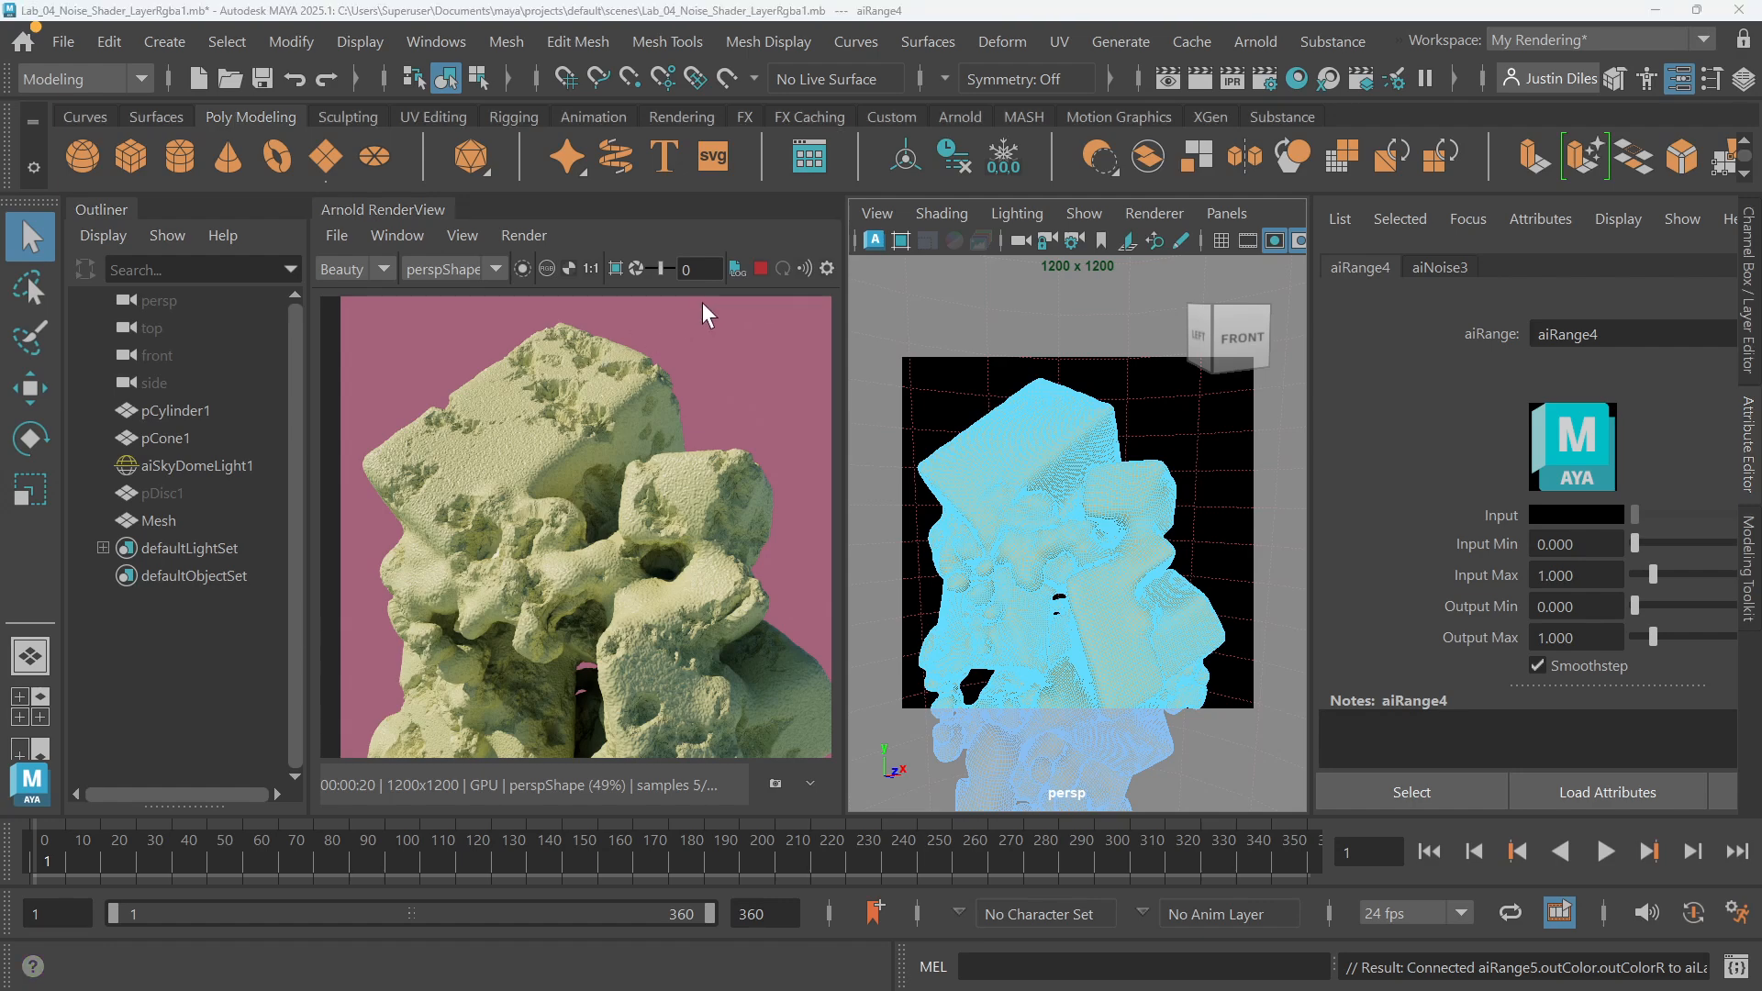
Return to Hypershade, disable Layer 2 on aiLayerRgba2, and check the mesh in the Arnold render
click(1299, 78)
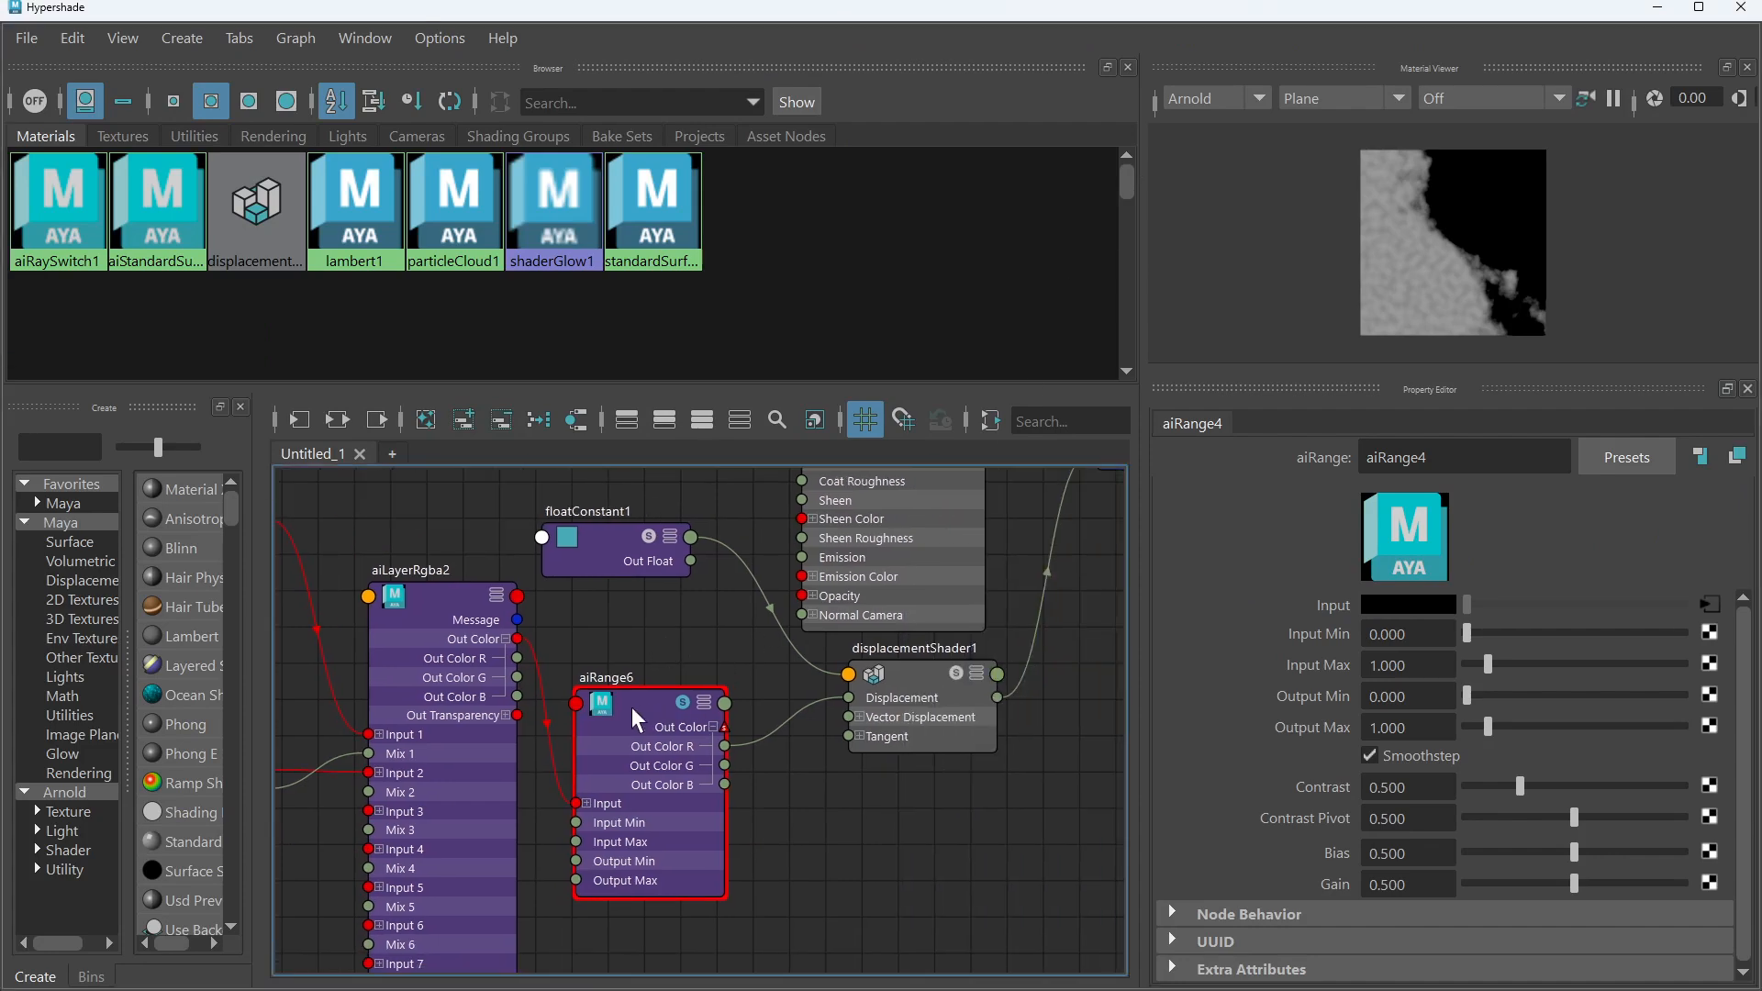
click(432, 592)
alt+middle_drag(638, 598, 831, 583)
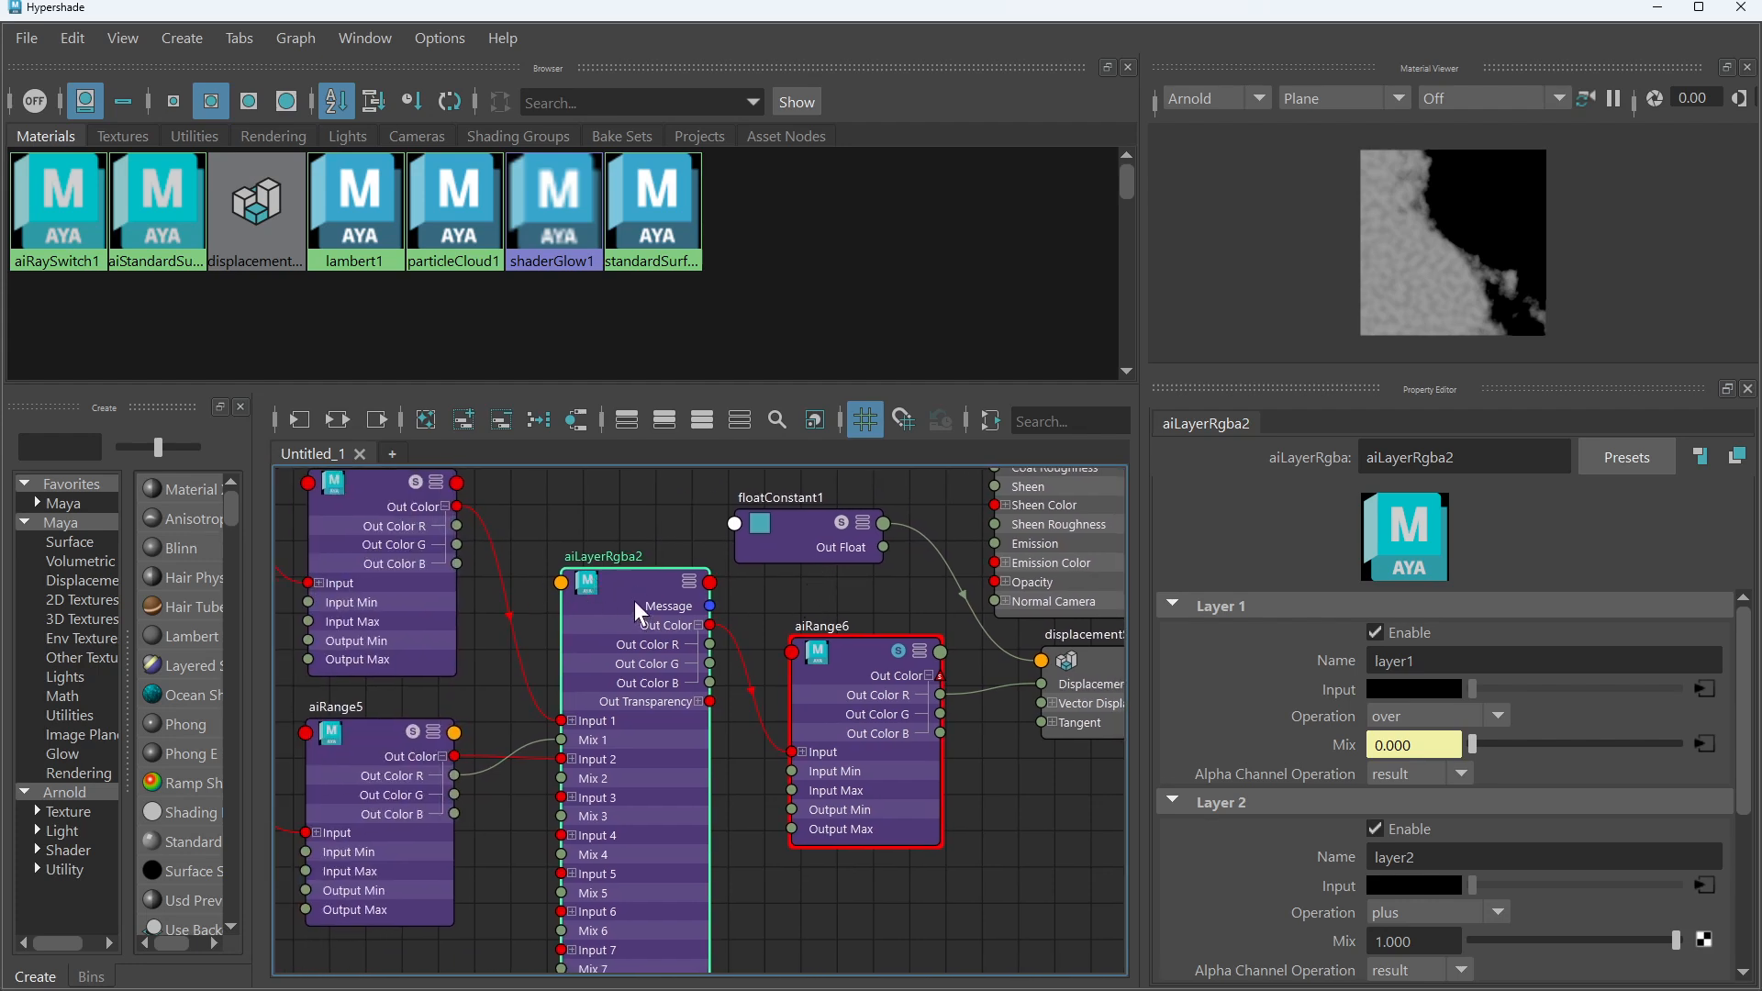
click(1374, 827)
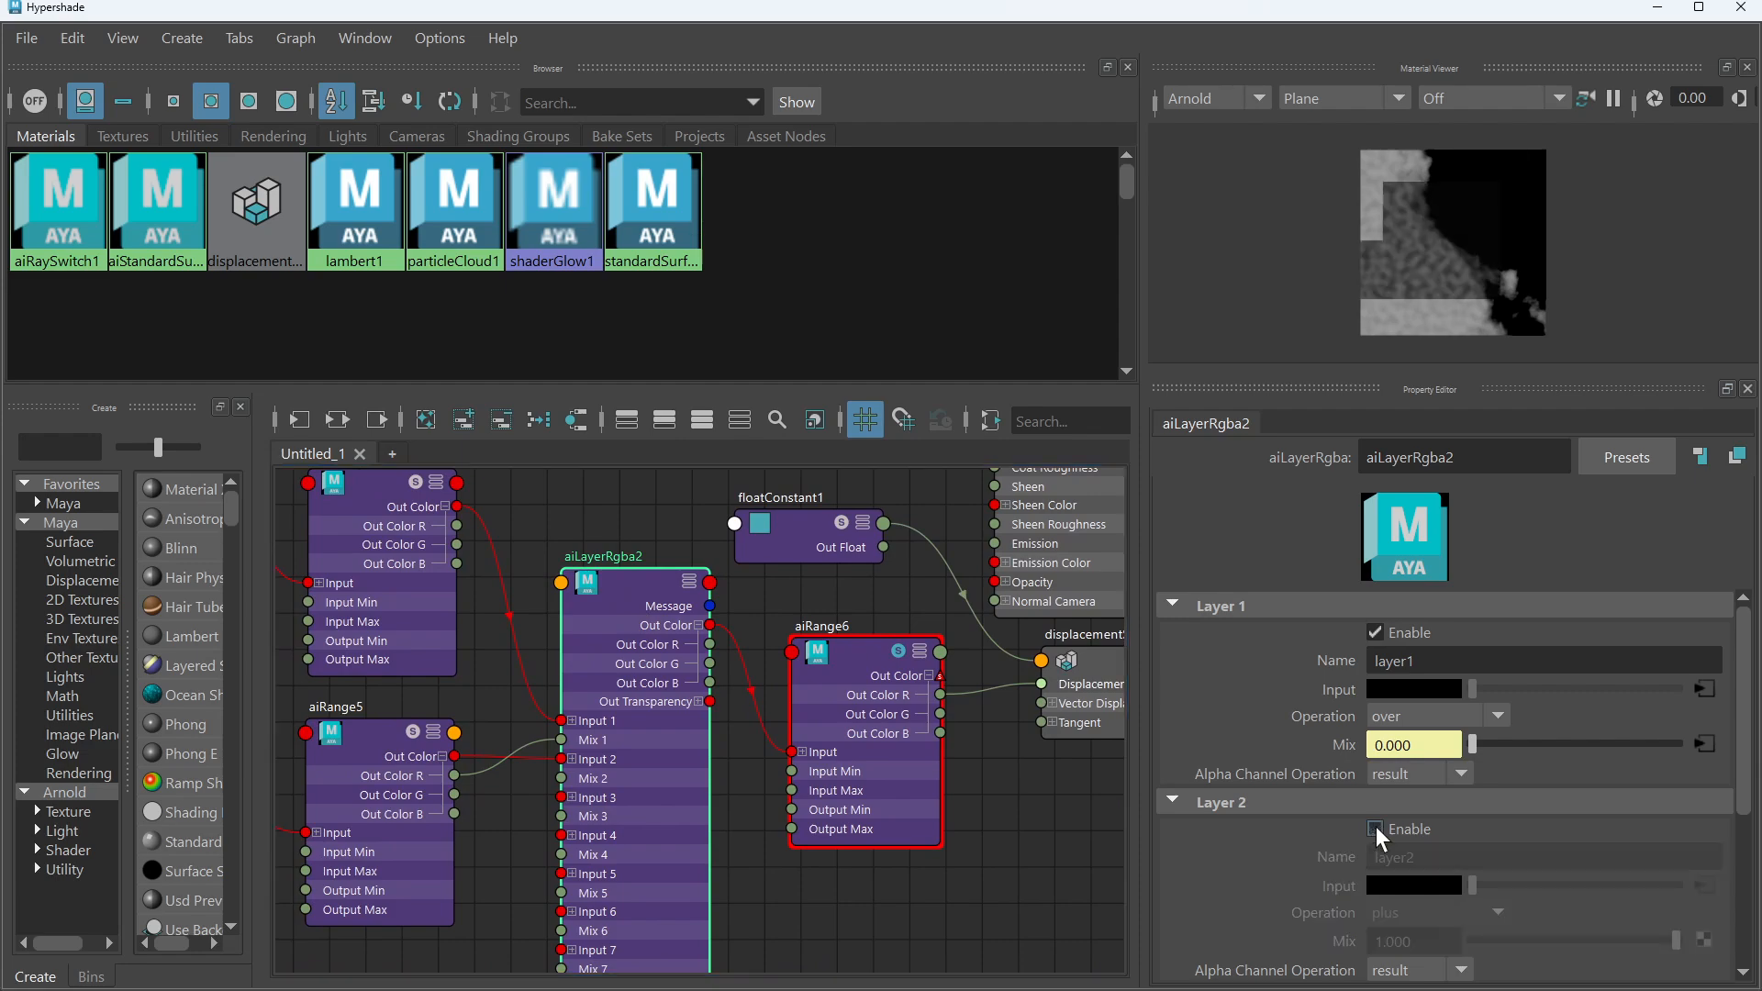
click(1658, 8)
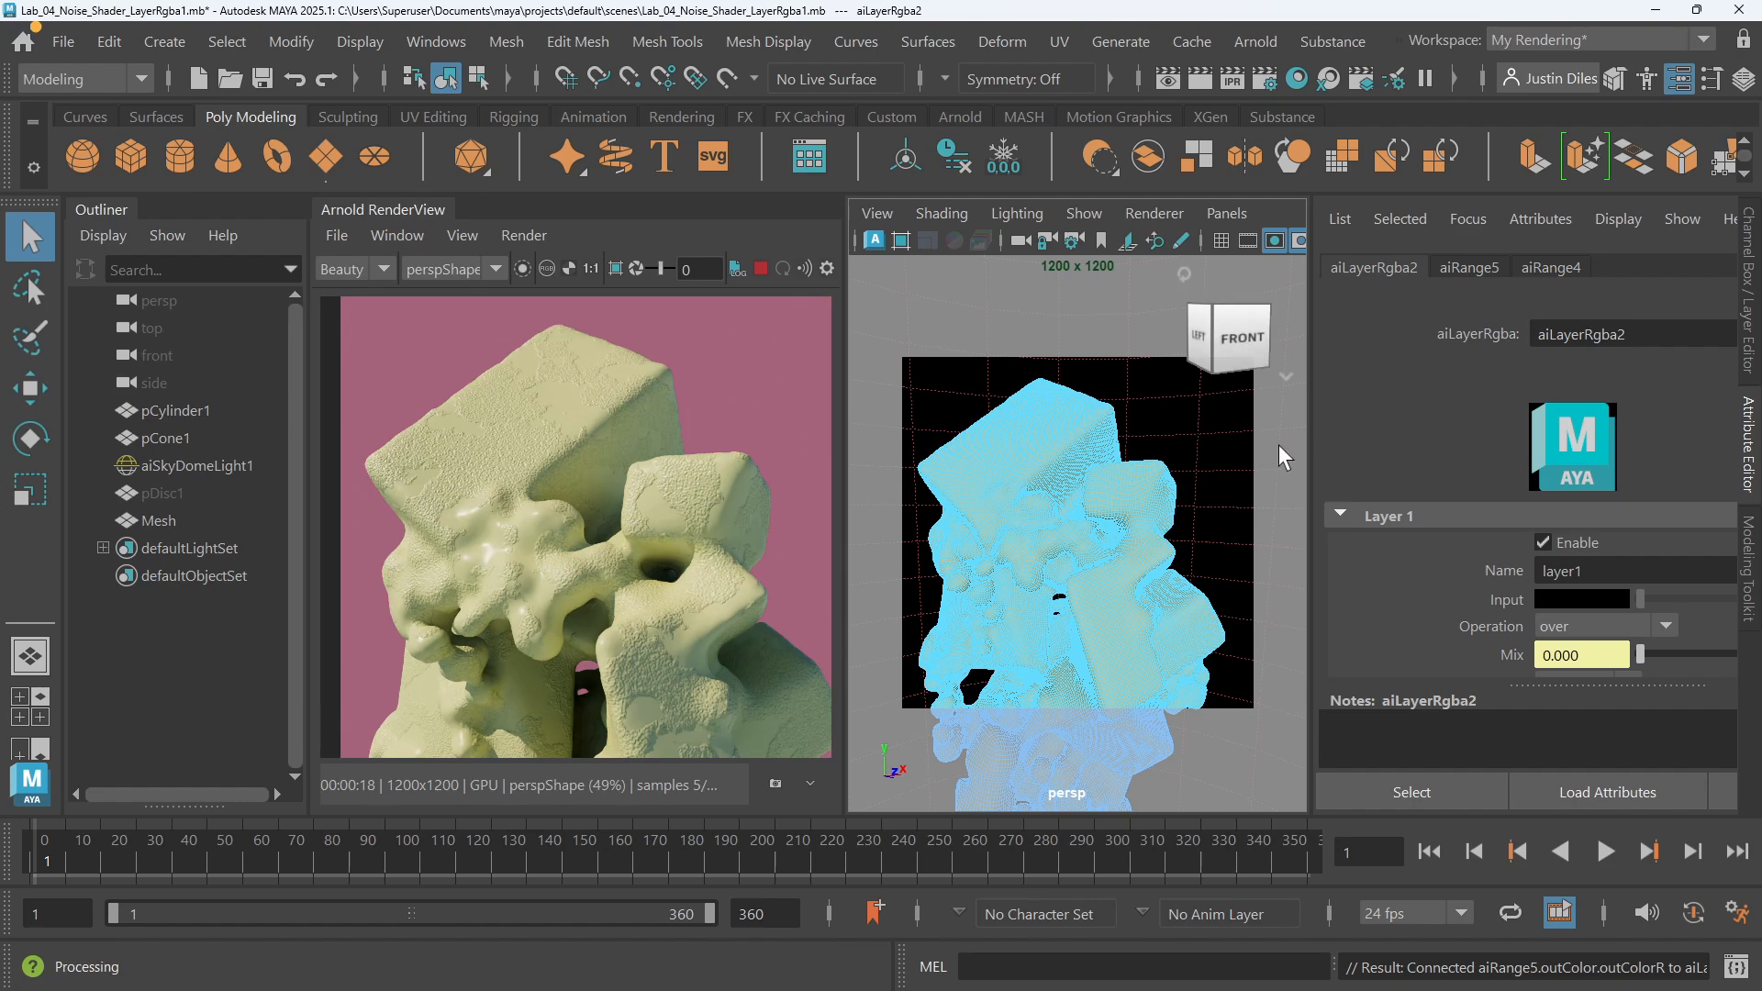
scroll(1050, 539, down, 6)
scroll(1078, 541, up, 4)
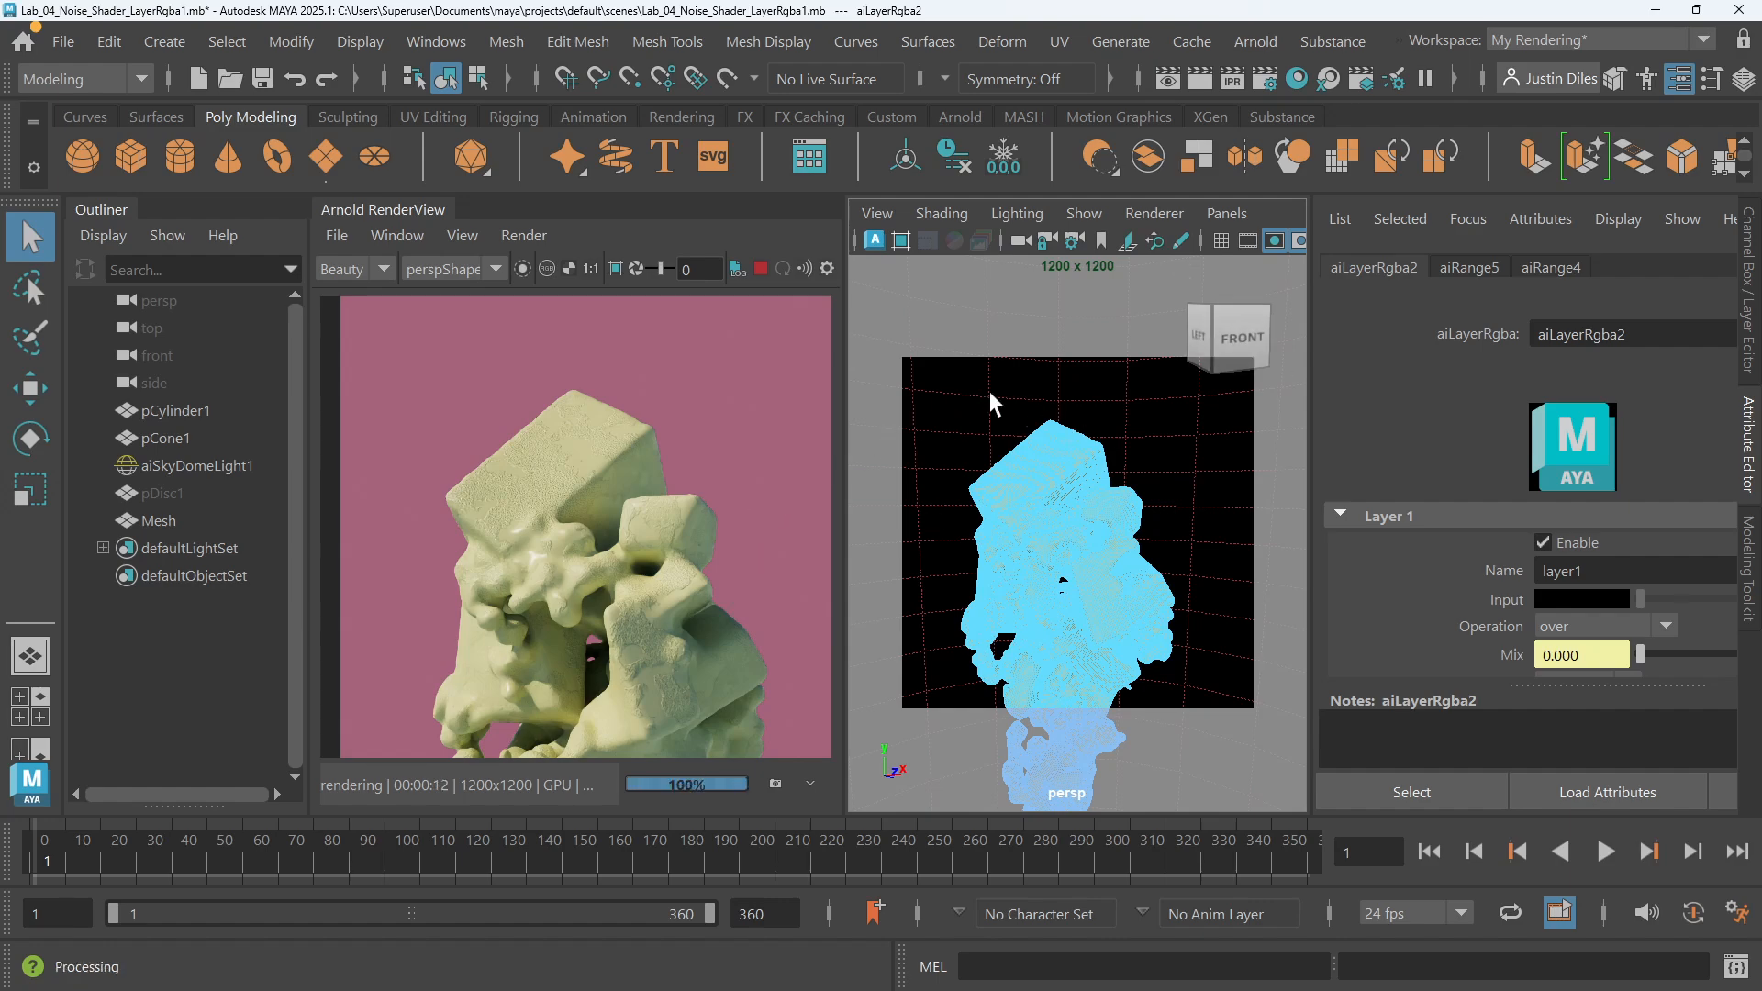
Re-enable Layer 2 on aiLayerRgba2 in Hypershade and inspect the layered displacement in the Arnold render
click(1265, 80)
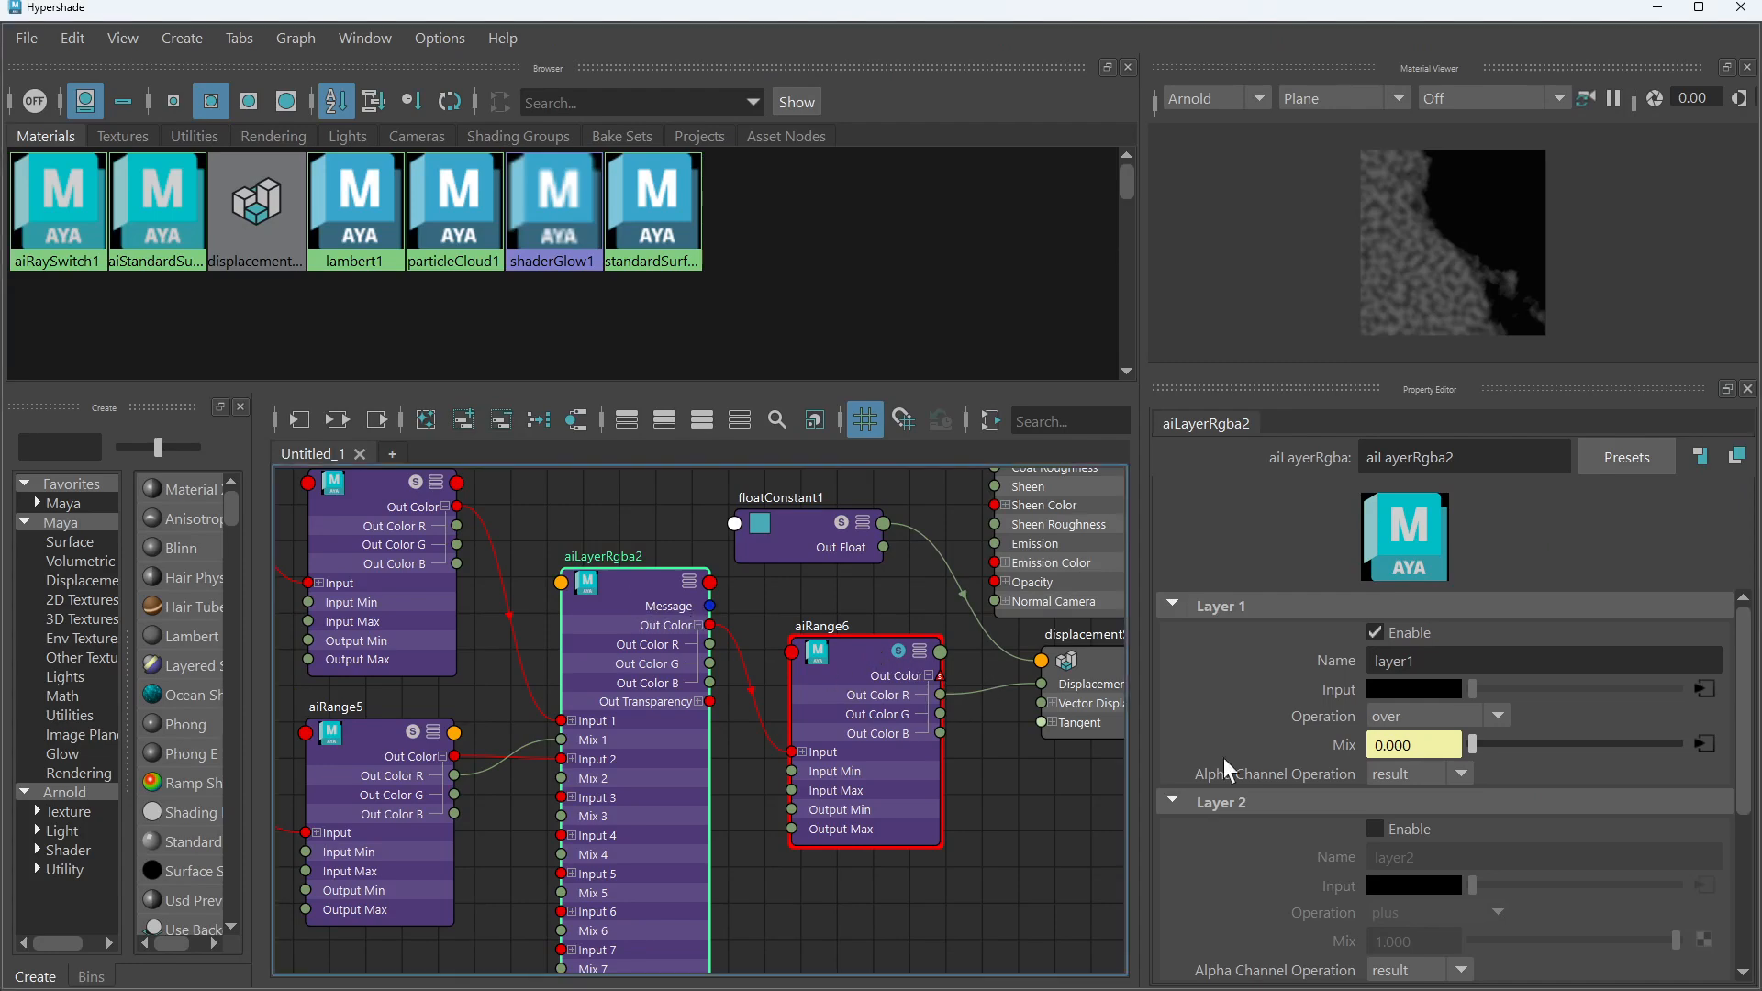
click(1377, 829)
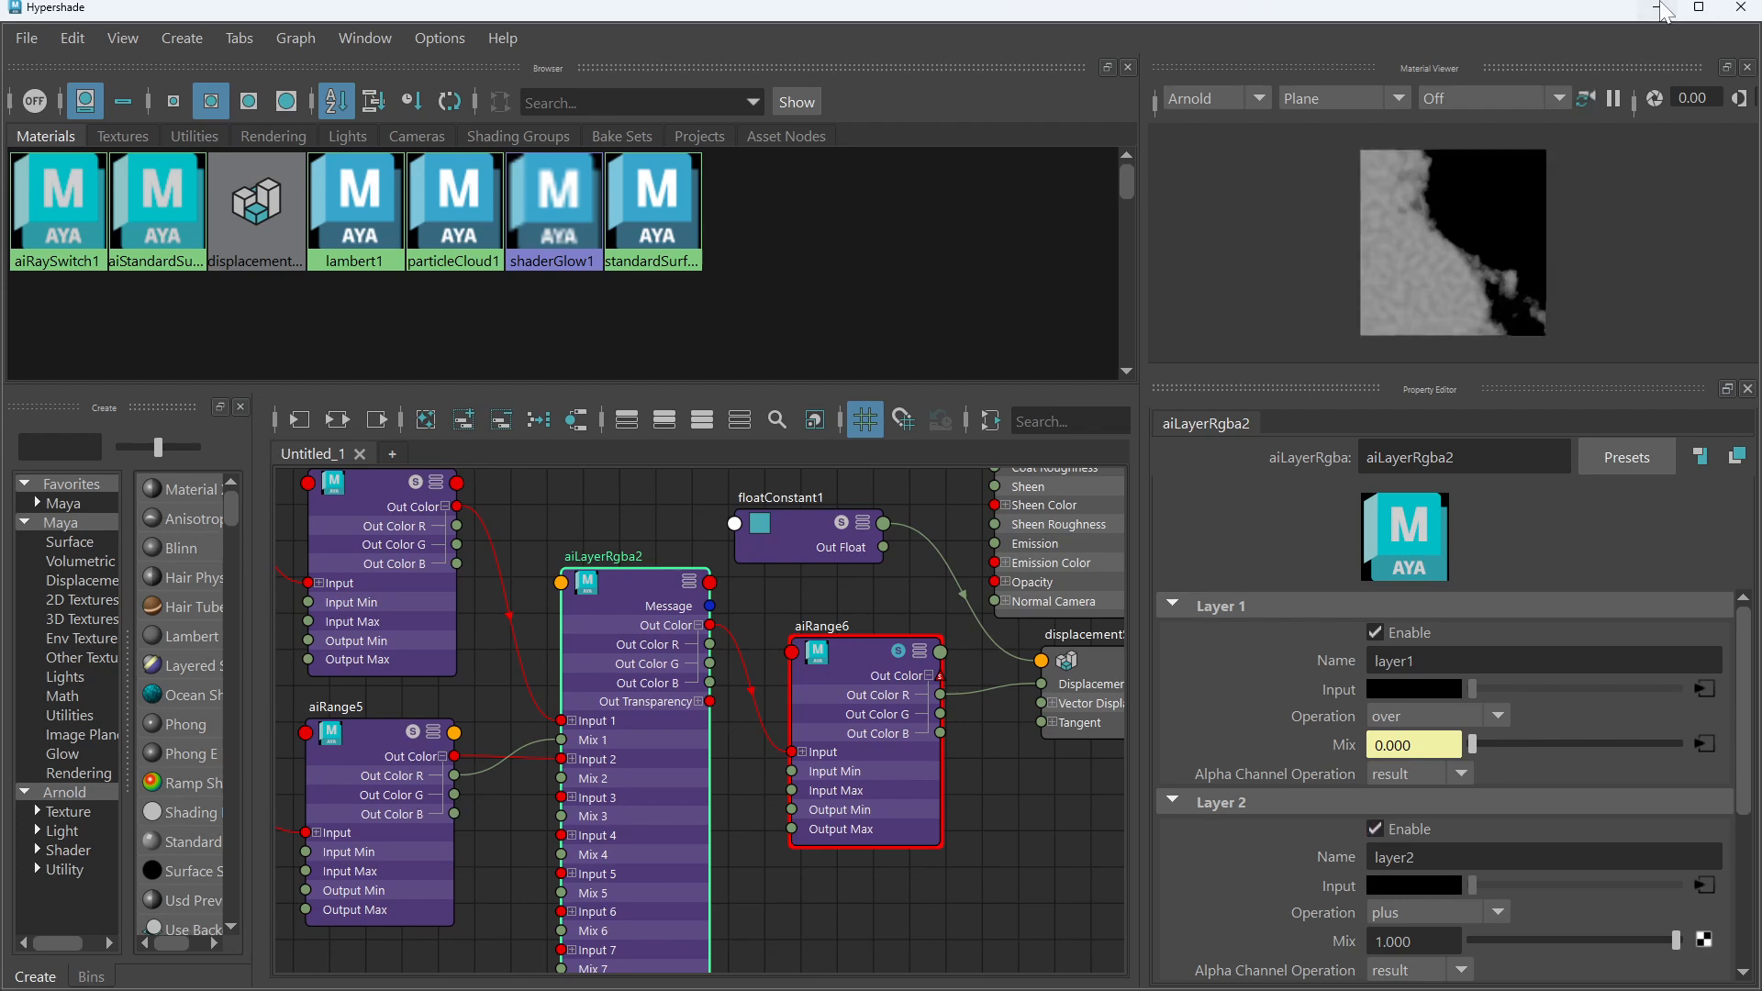
click(1663, 7)
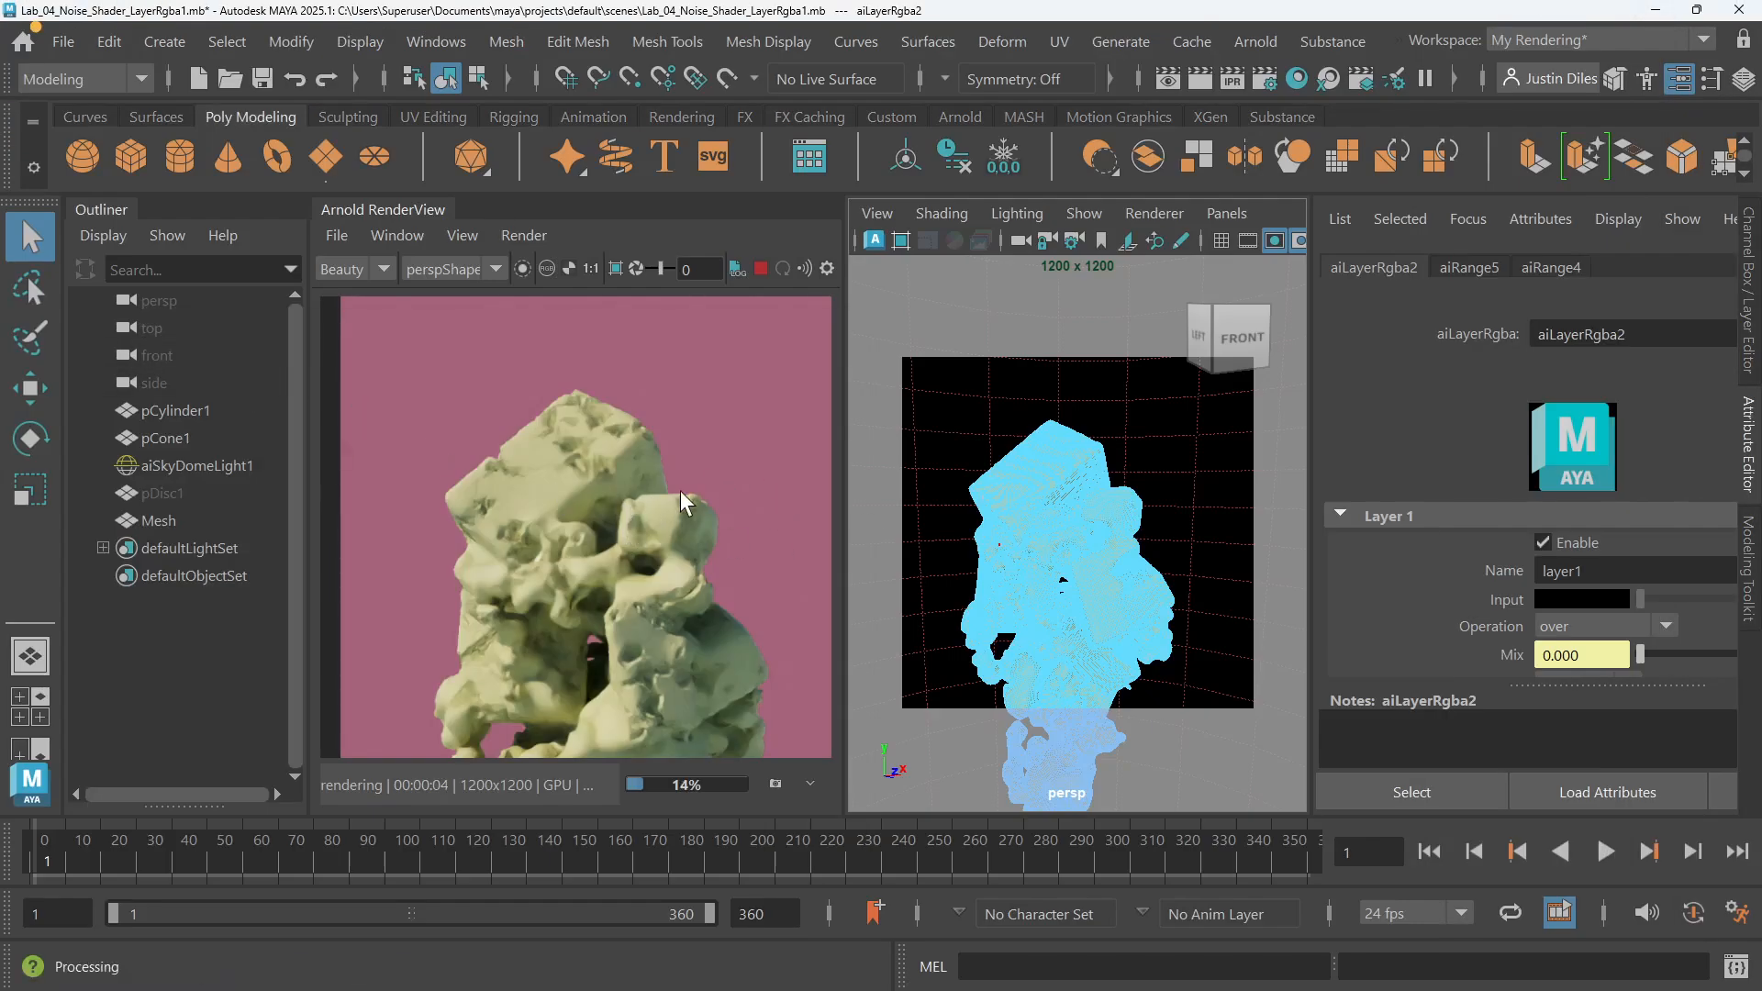
scroll(635, 475, up, 2)
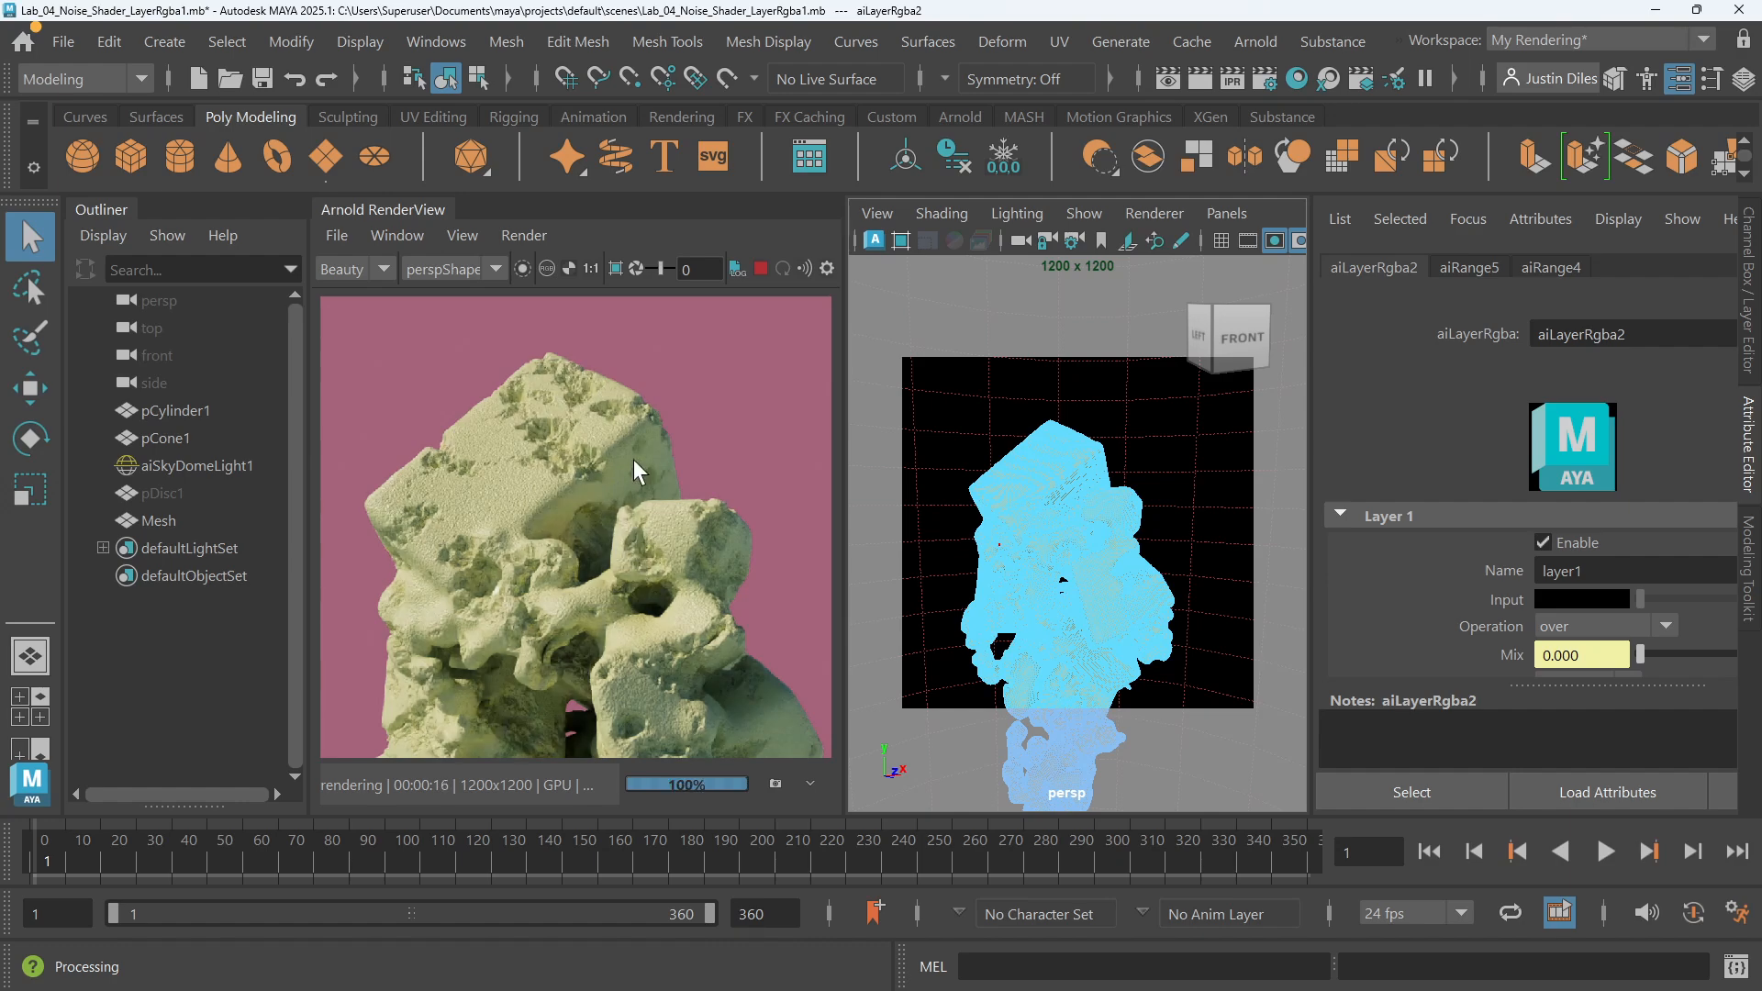
Select the rock mesh and bake its displaced geometry with Arnold's Bake Selected Geometry as an OBJ named Test_Displace on the Desktop
click(1132, 454)
click(1101, 459)
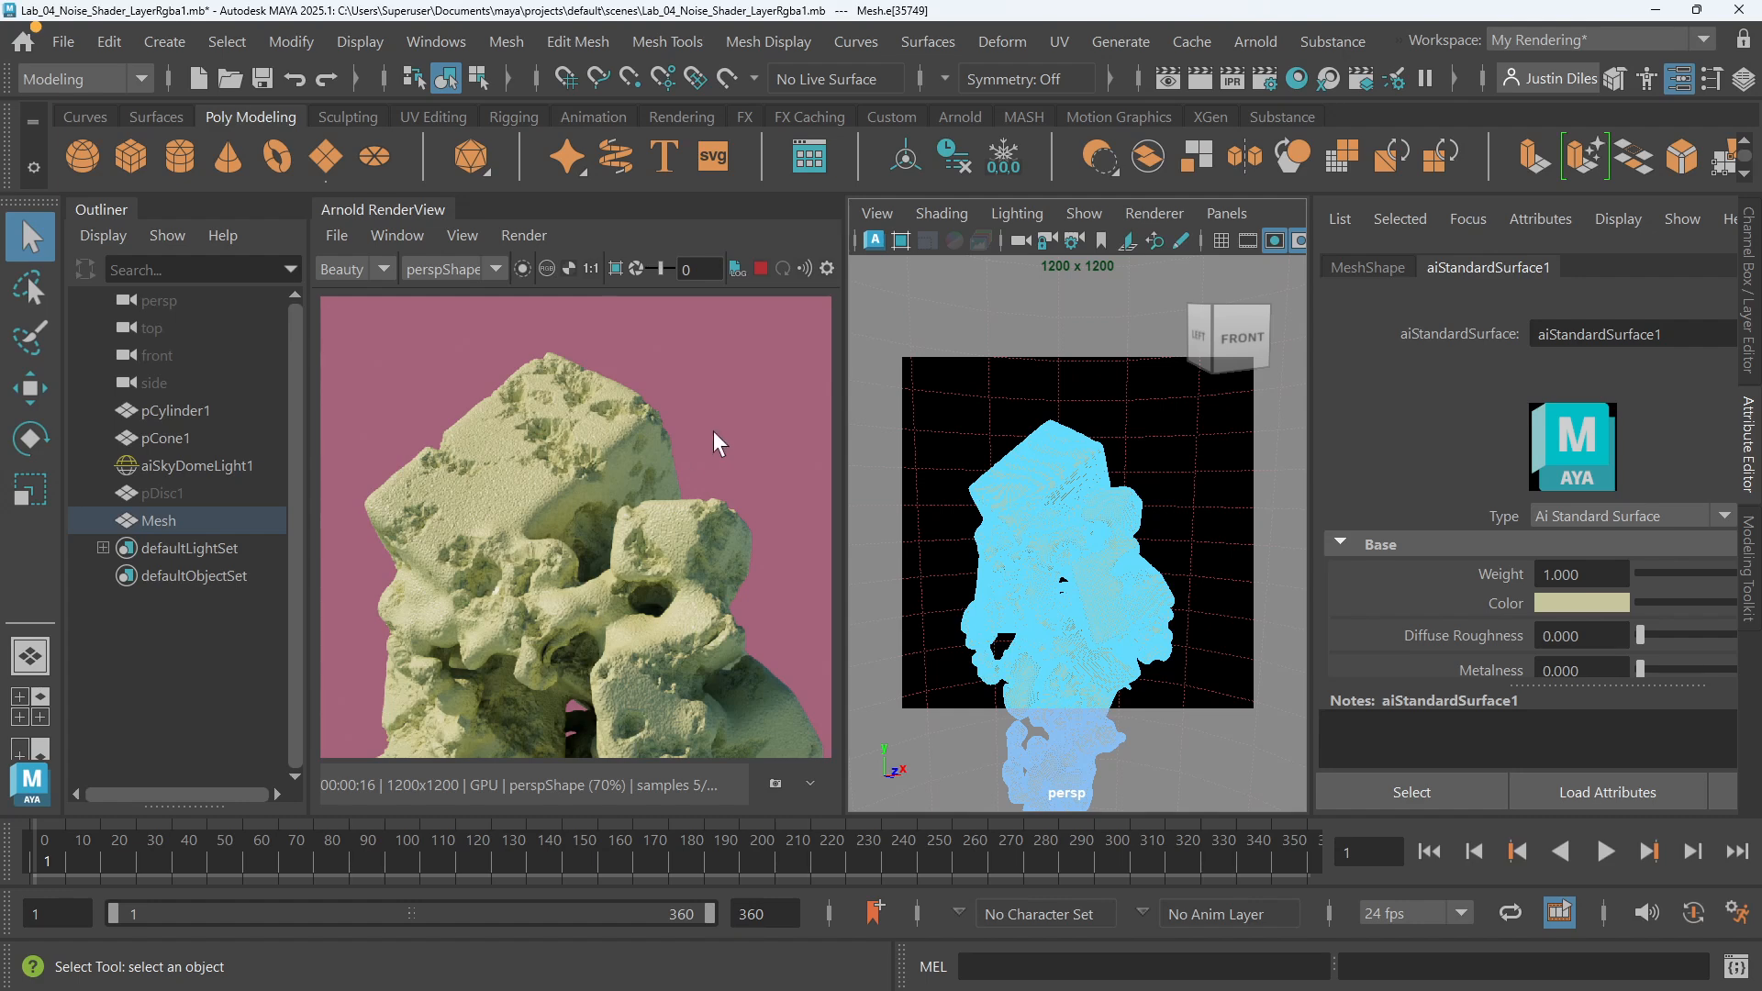
click(1257, 43)
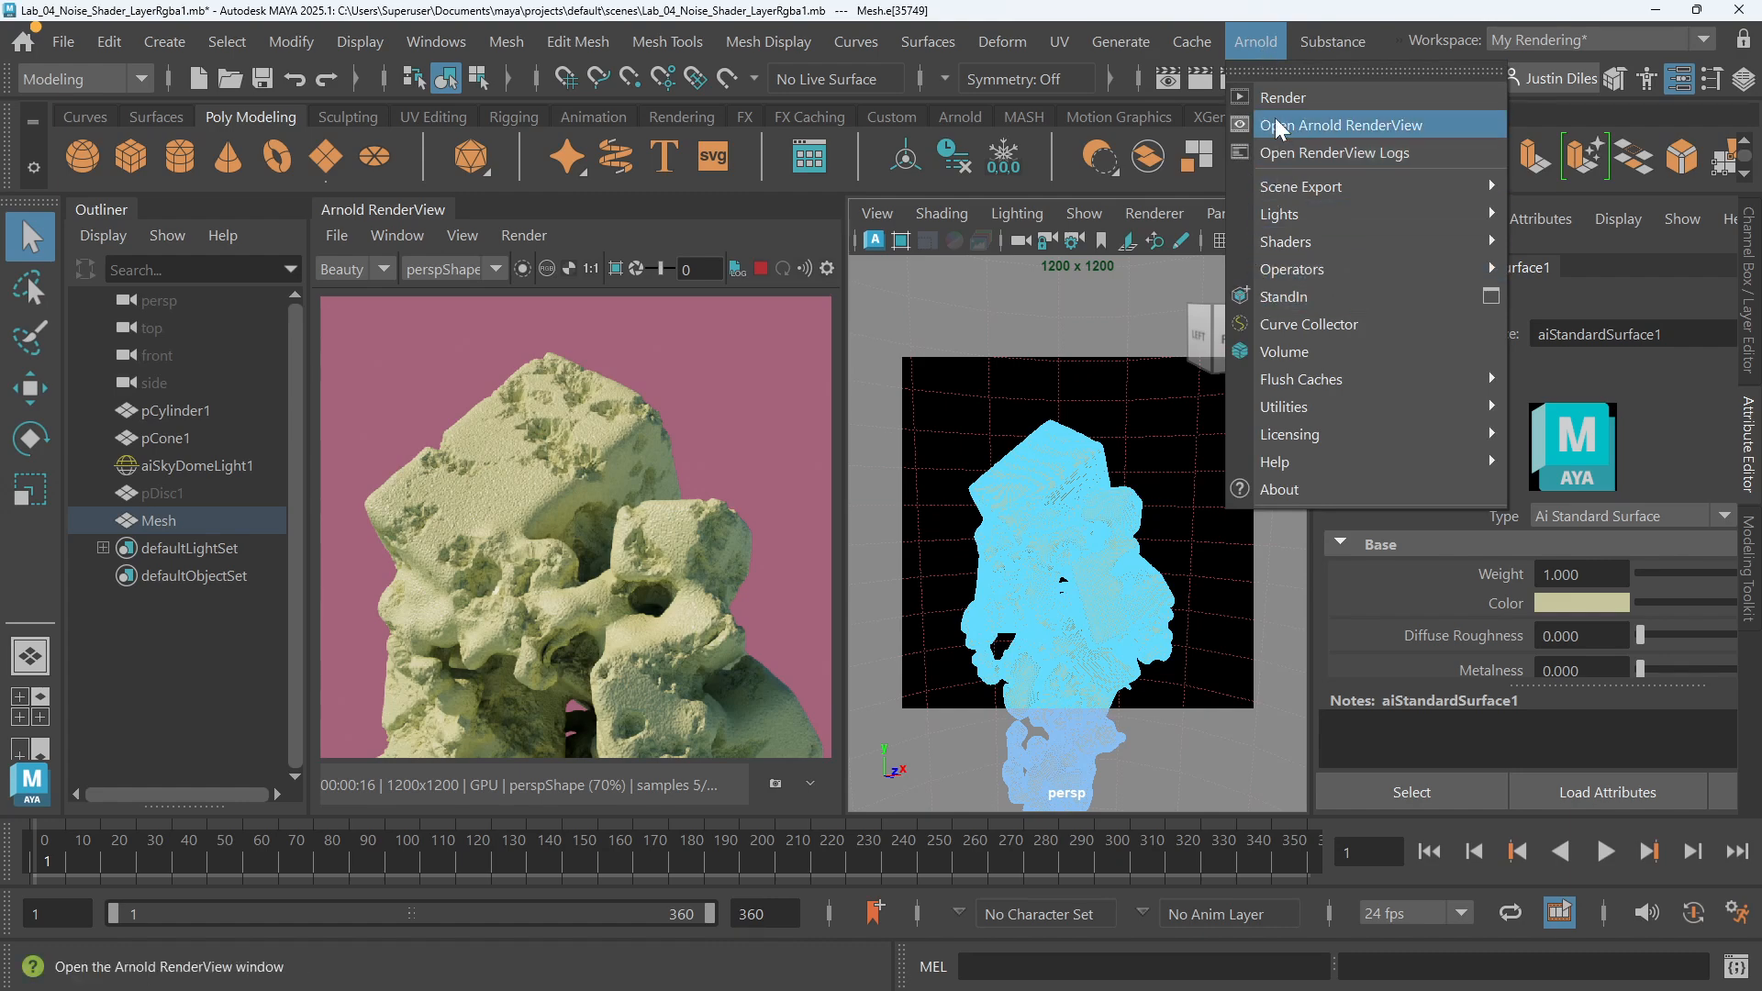
mouse_move(1323, 408)
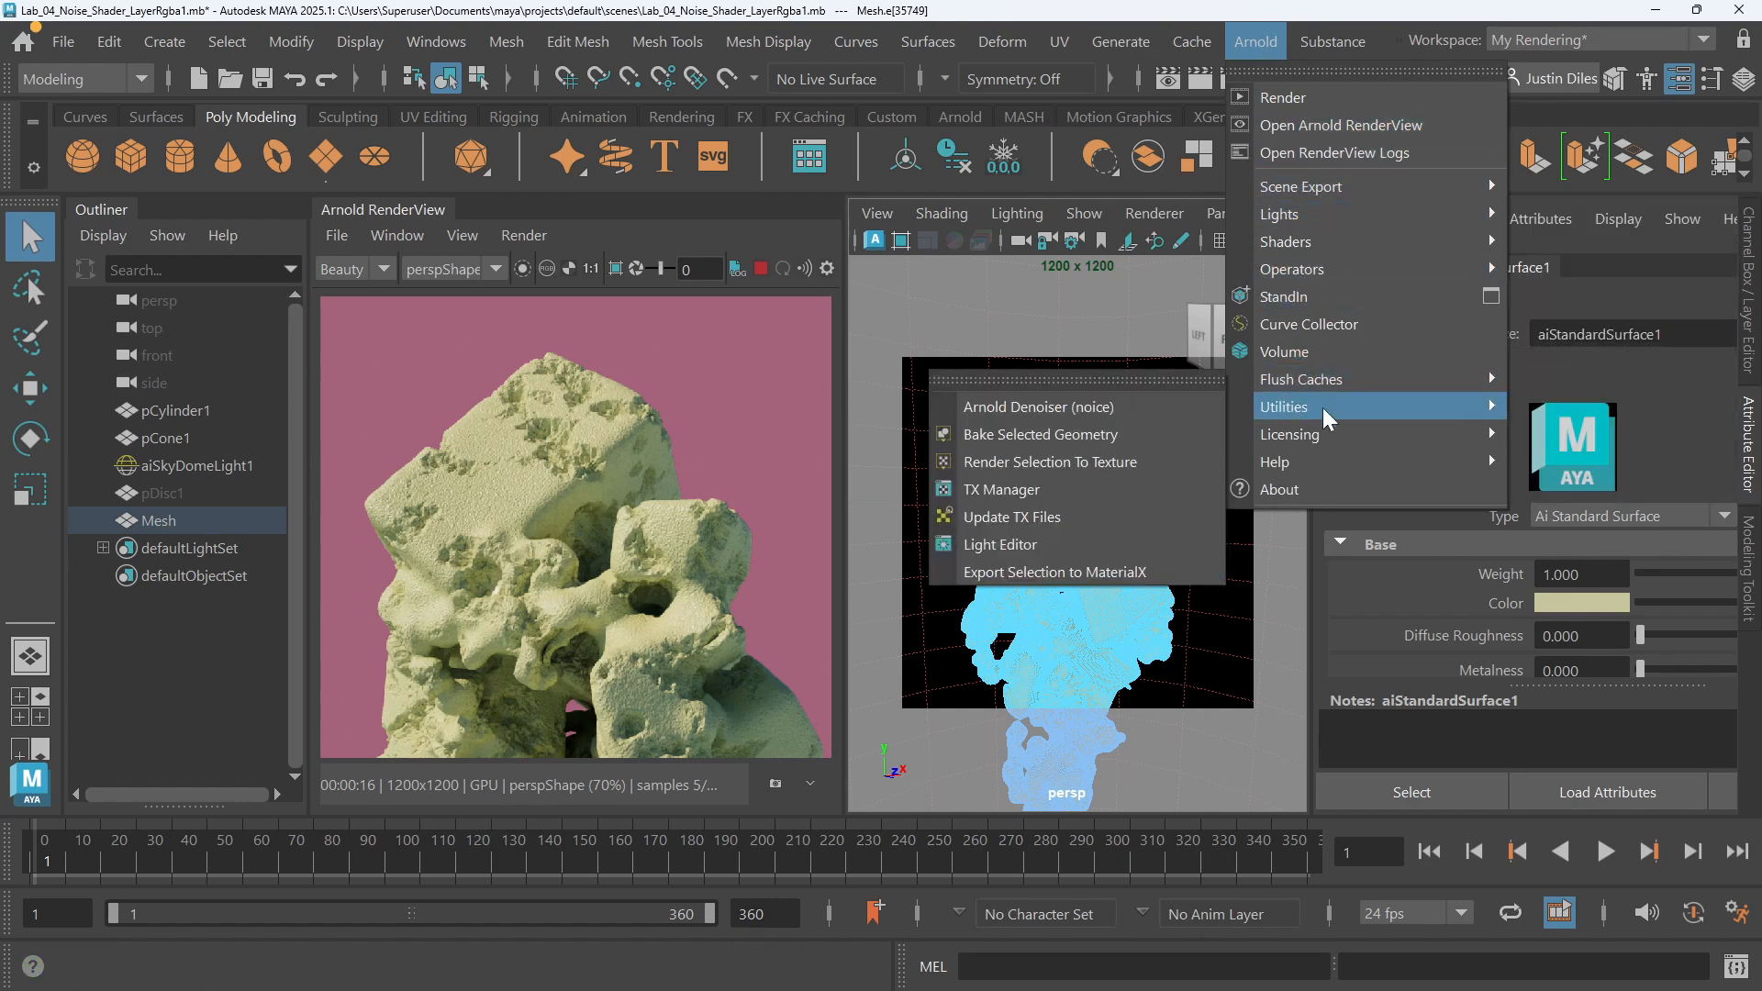
click(1035, 433)
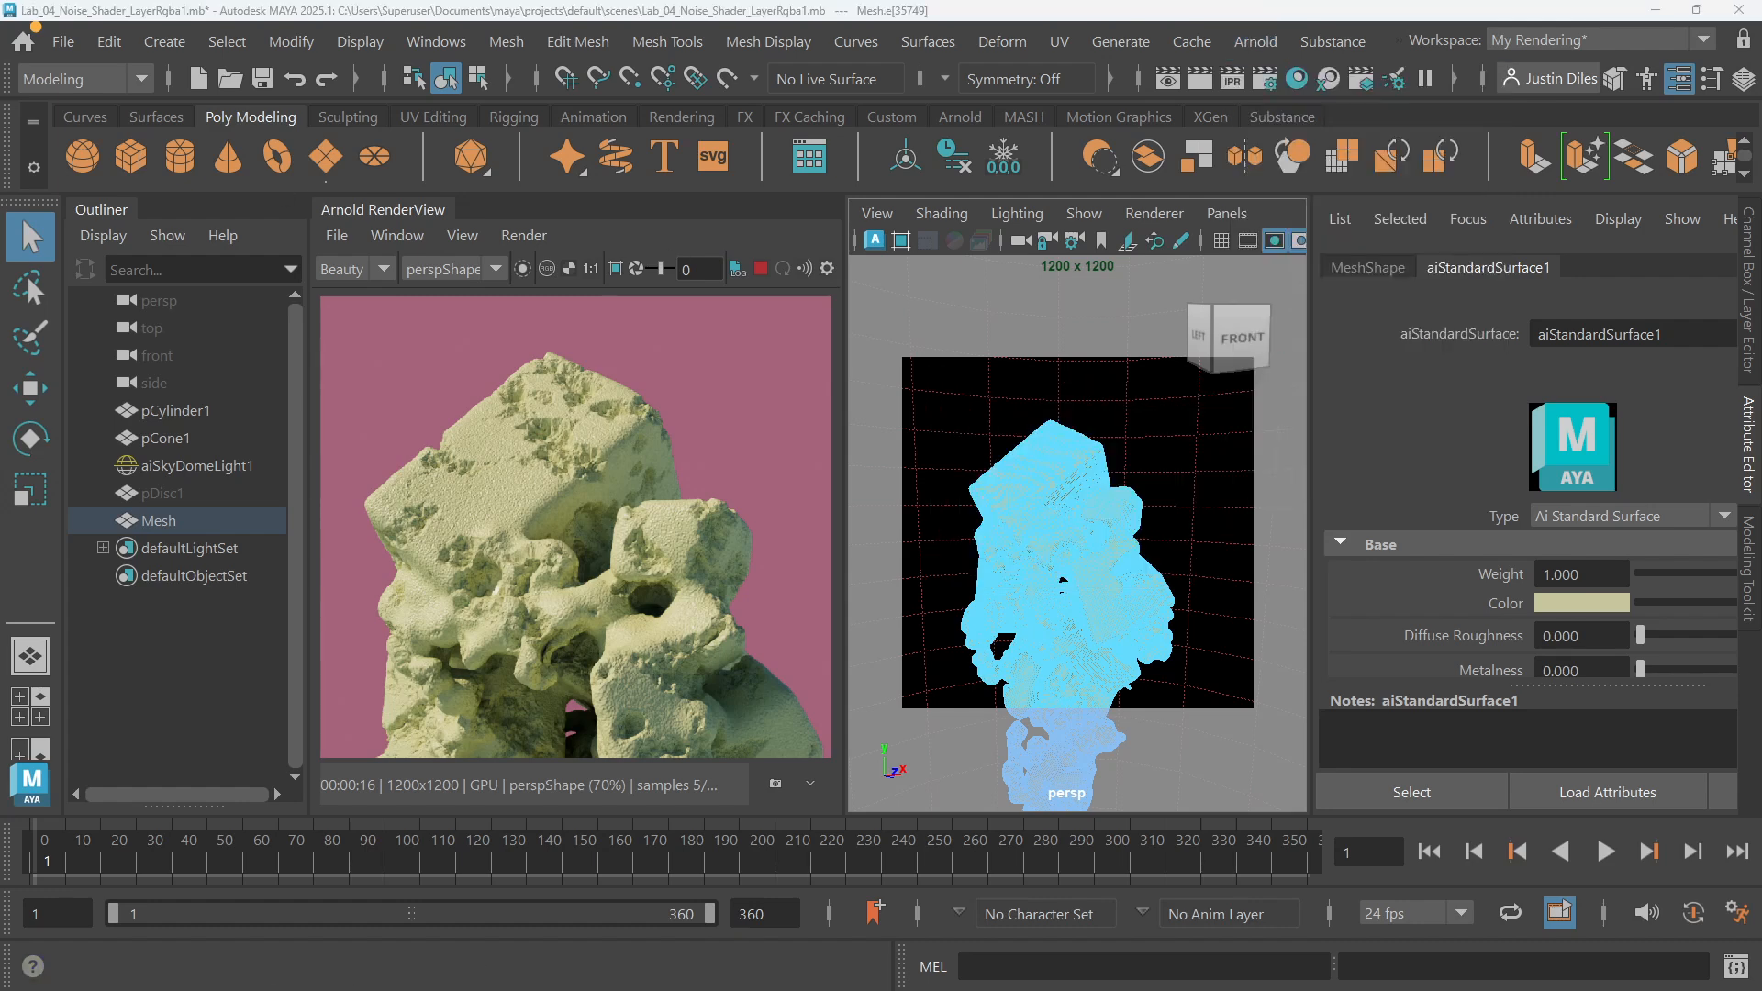
drag(558, 279, 999, 108)
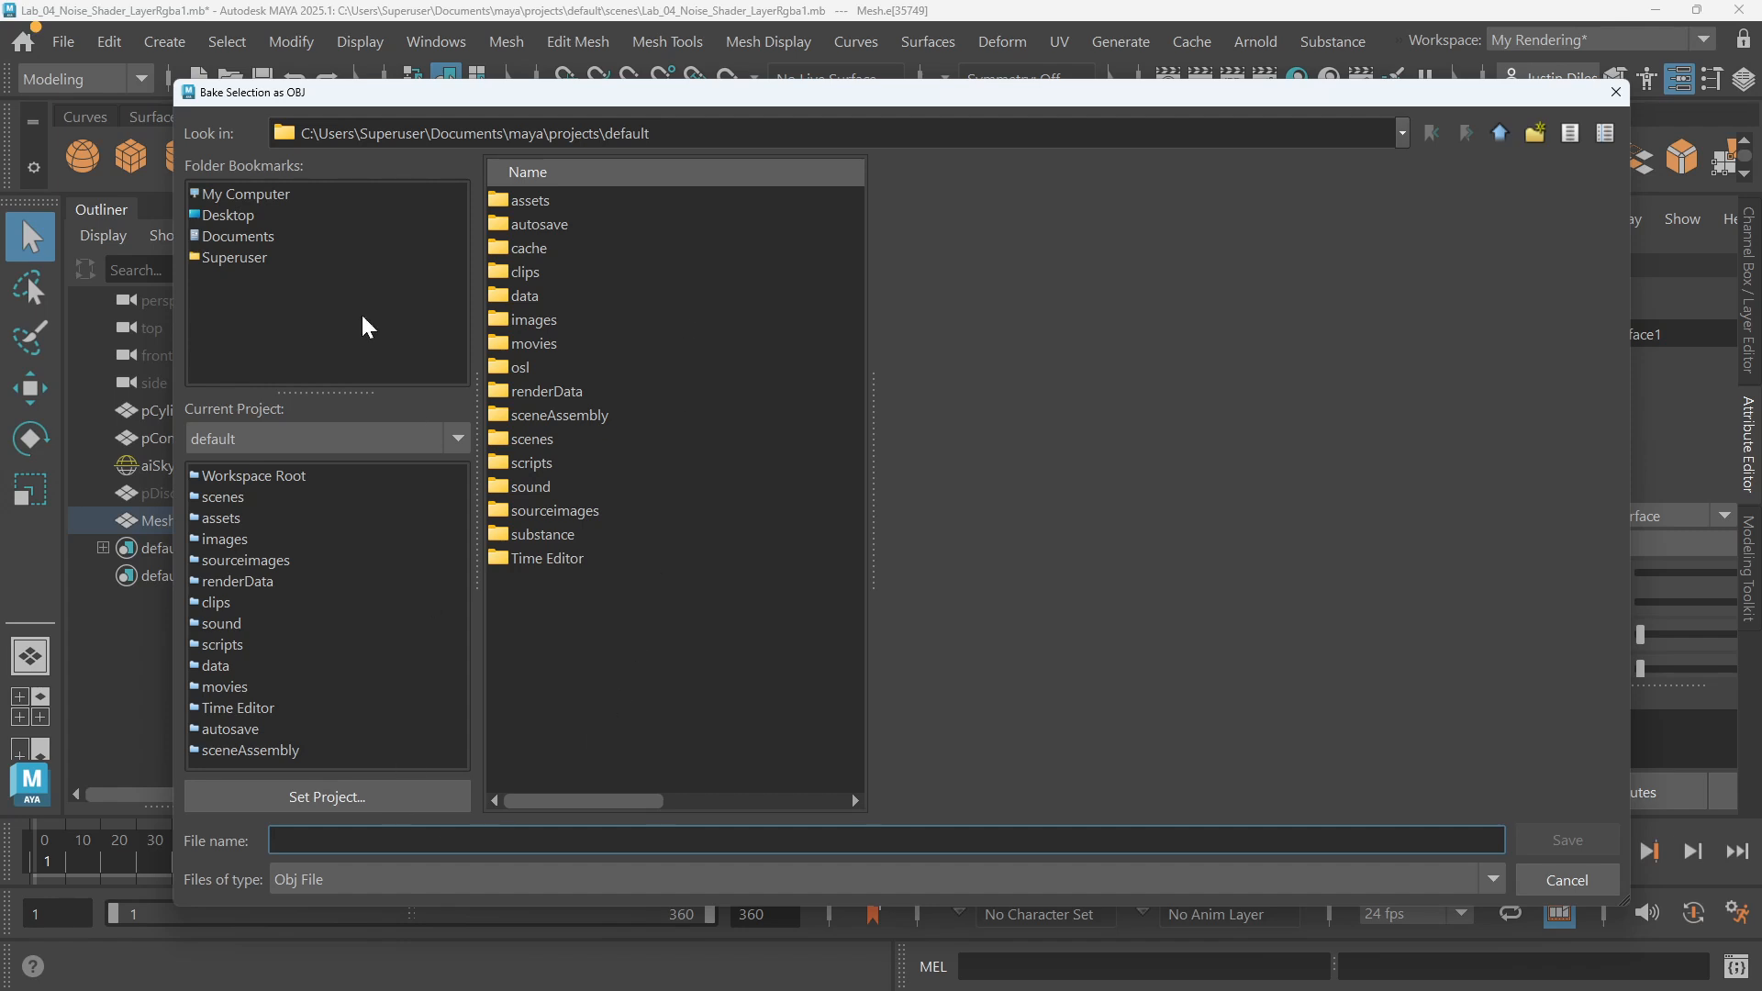
click(223, 215)
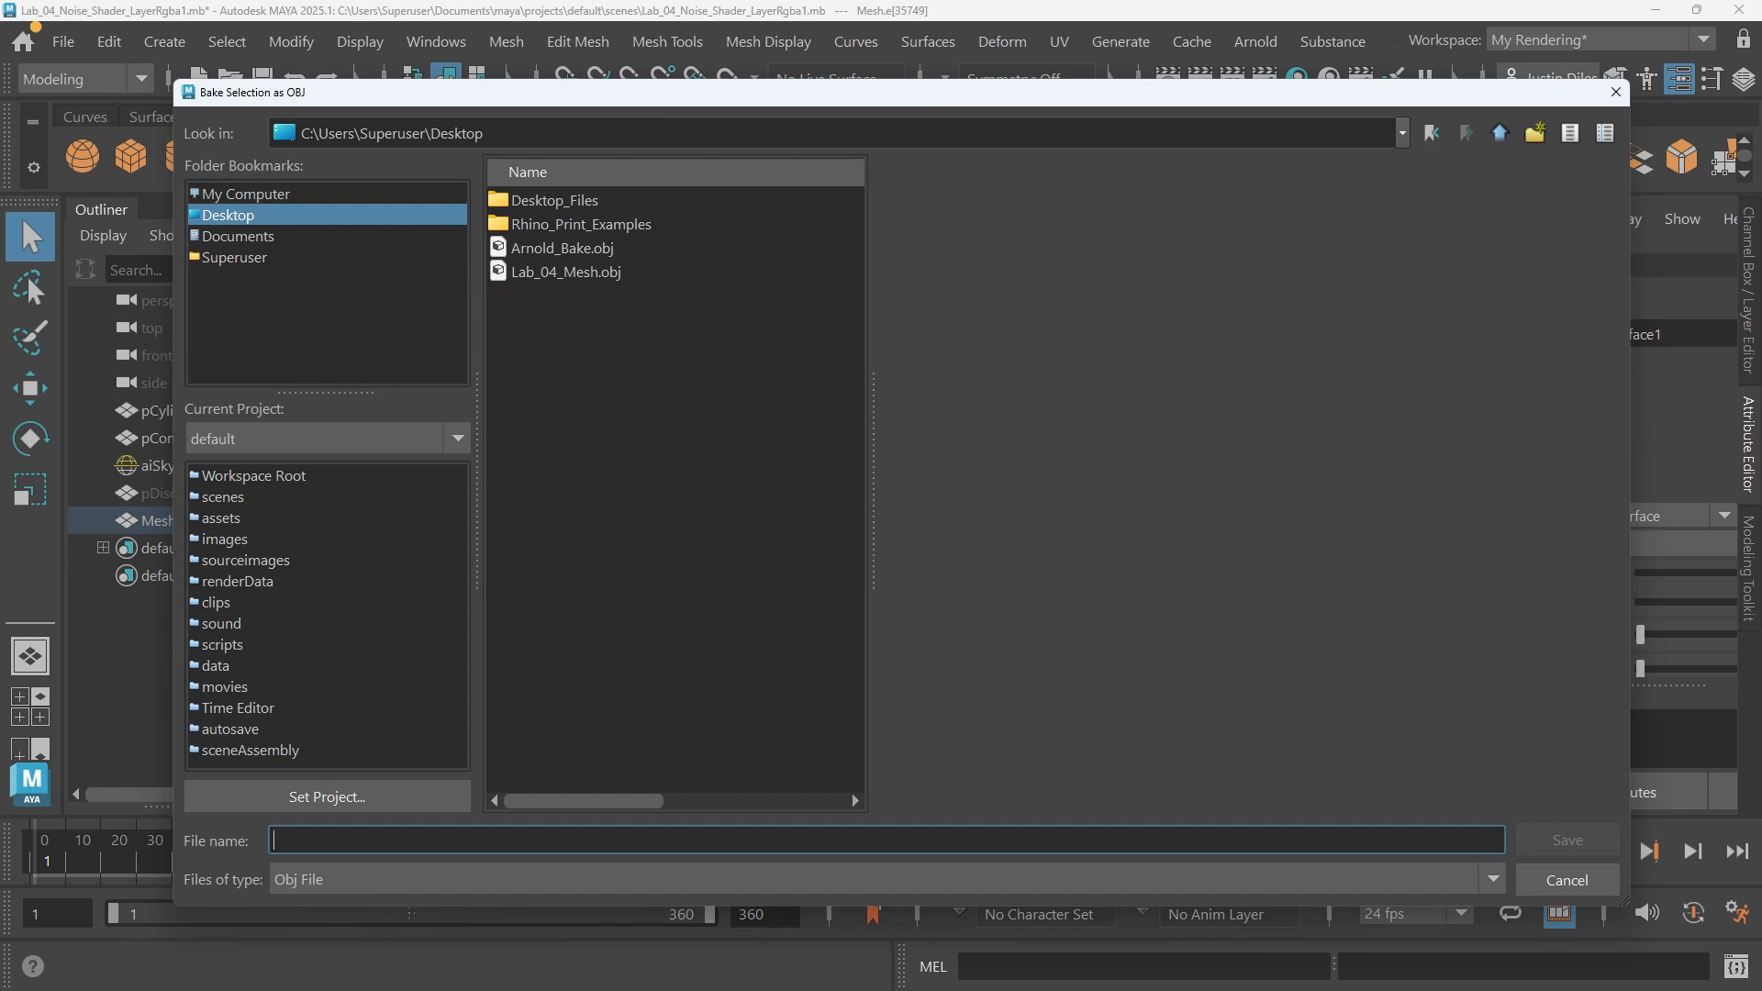
text(Test_Displace)
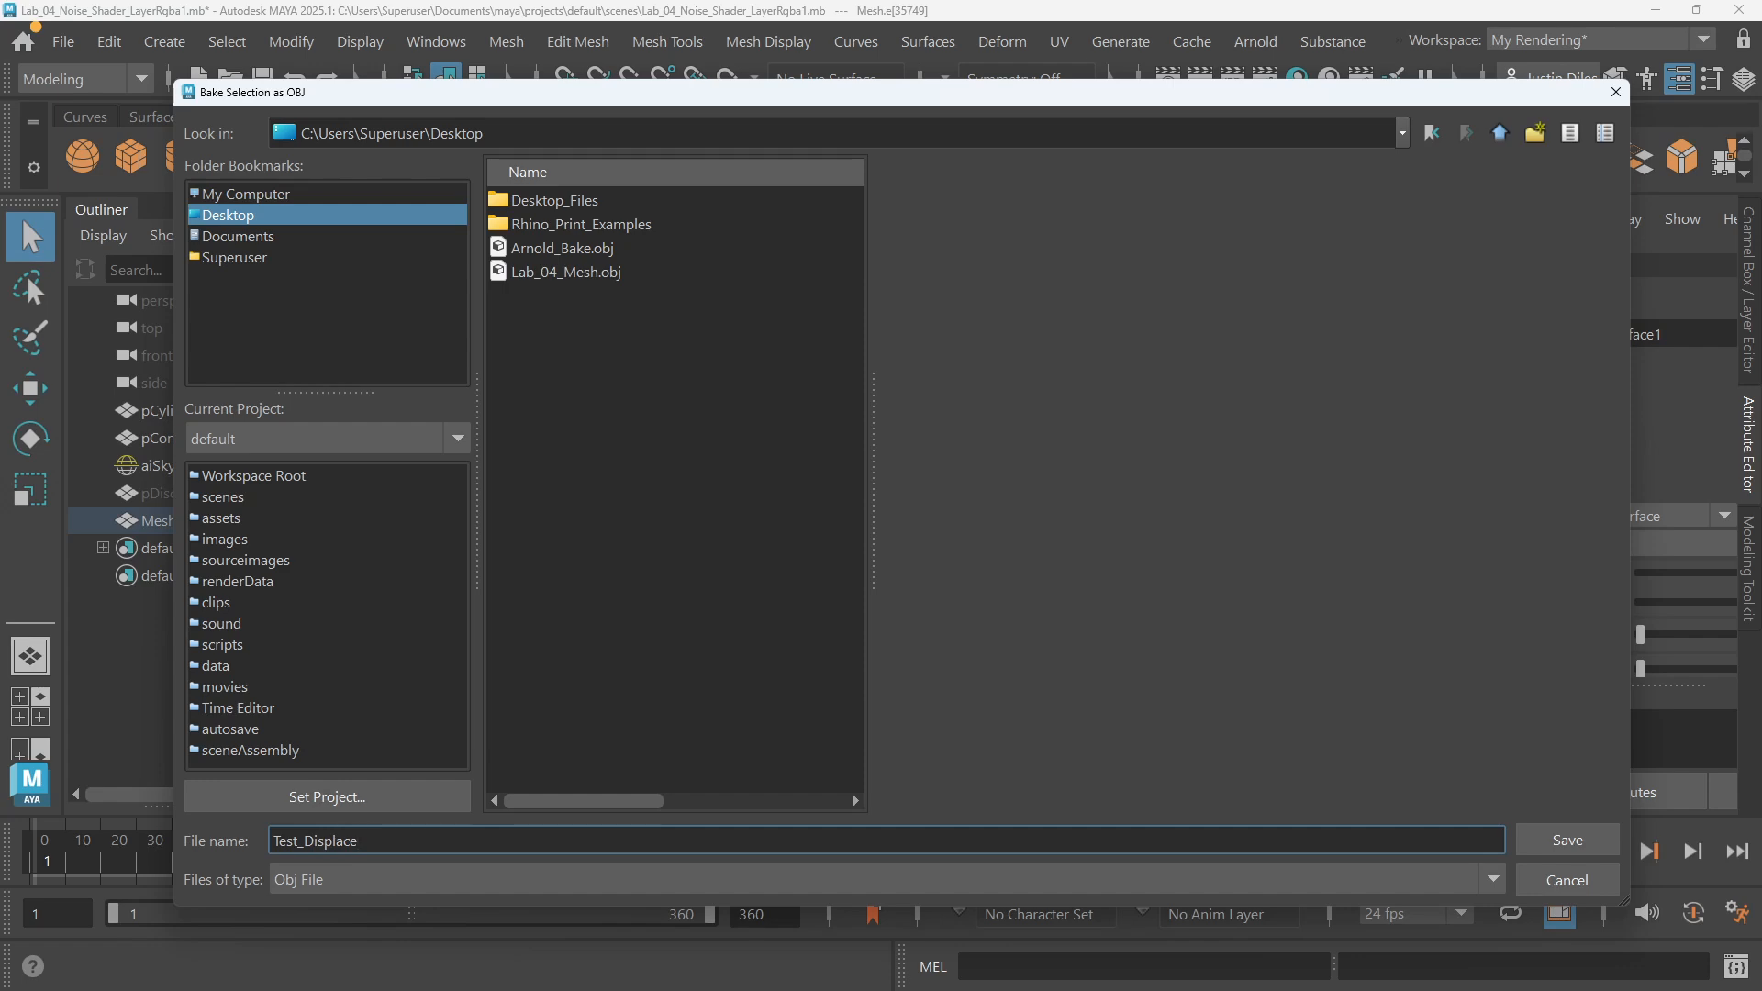
key(Return)
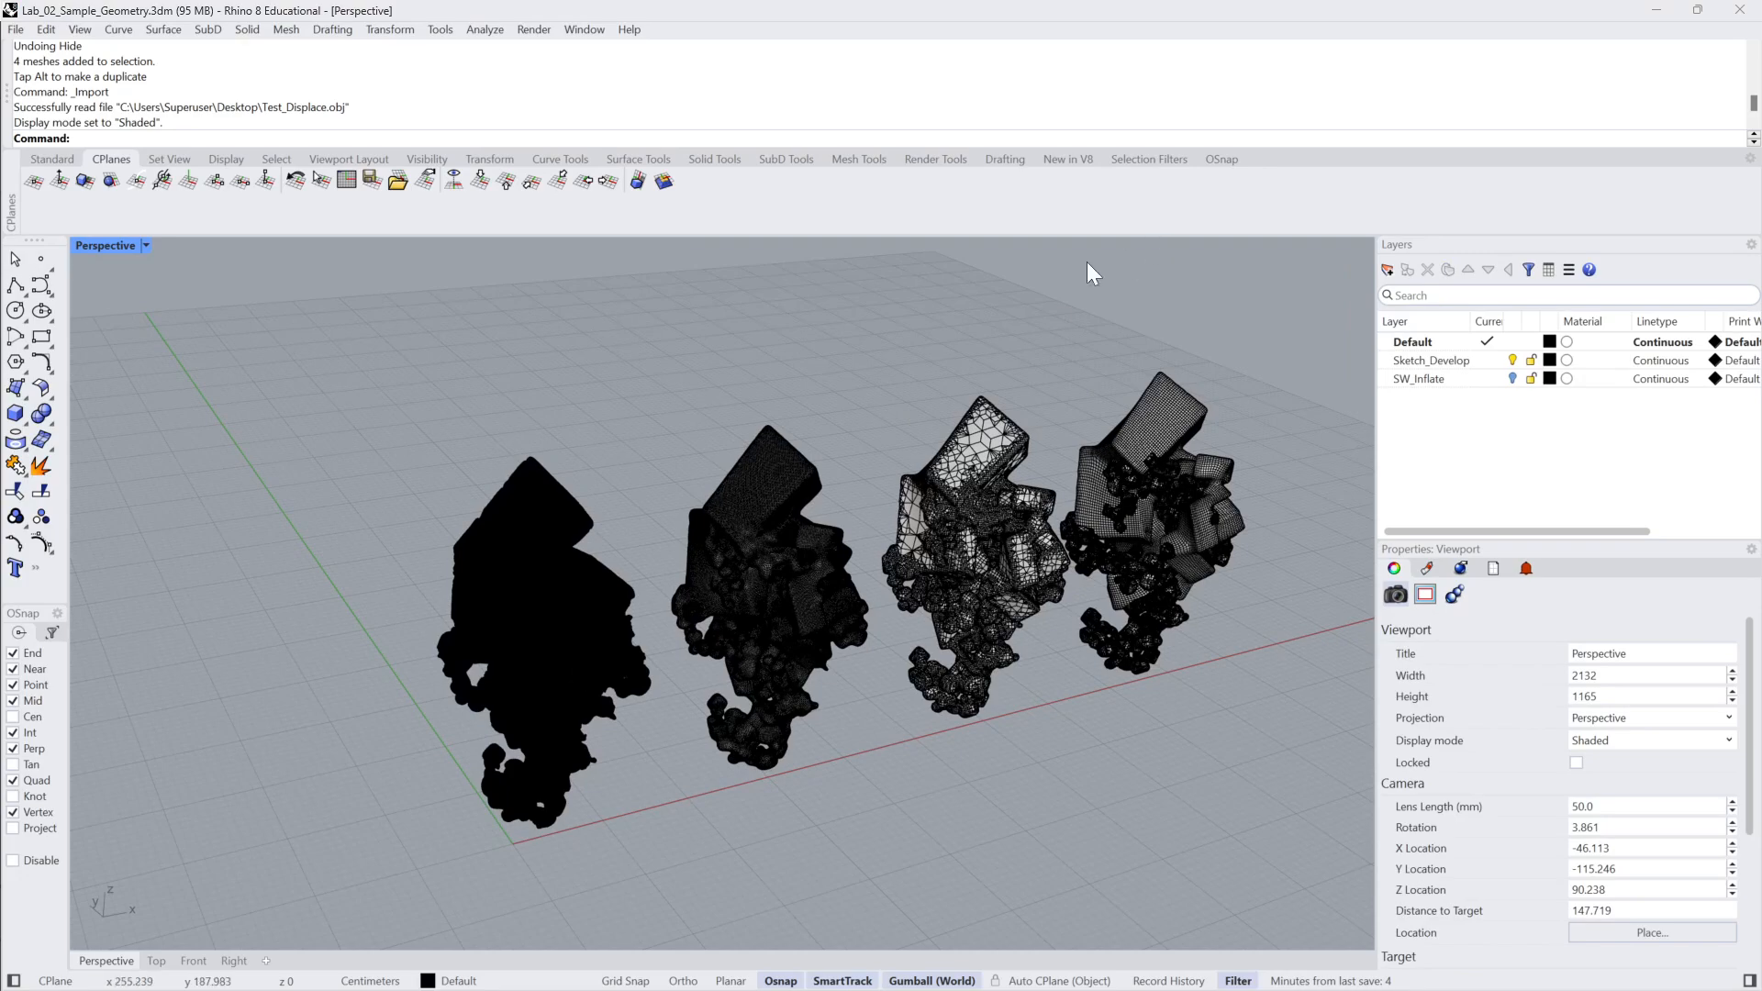
Switch to Rhino and compare the imported Test_Displace mesh with the three earlier mesh versions
click(521, 529)
right_drag(596, 450, 670, 403)
click(685, 370)
scroll(1182, 494, up, 3)
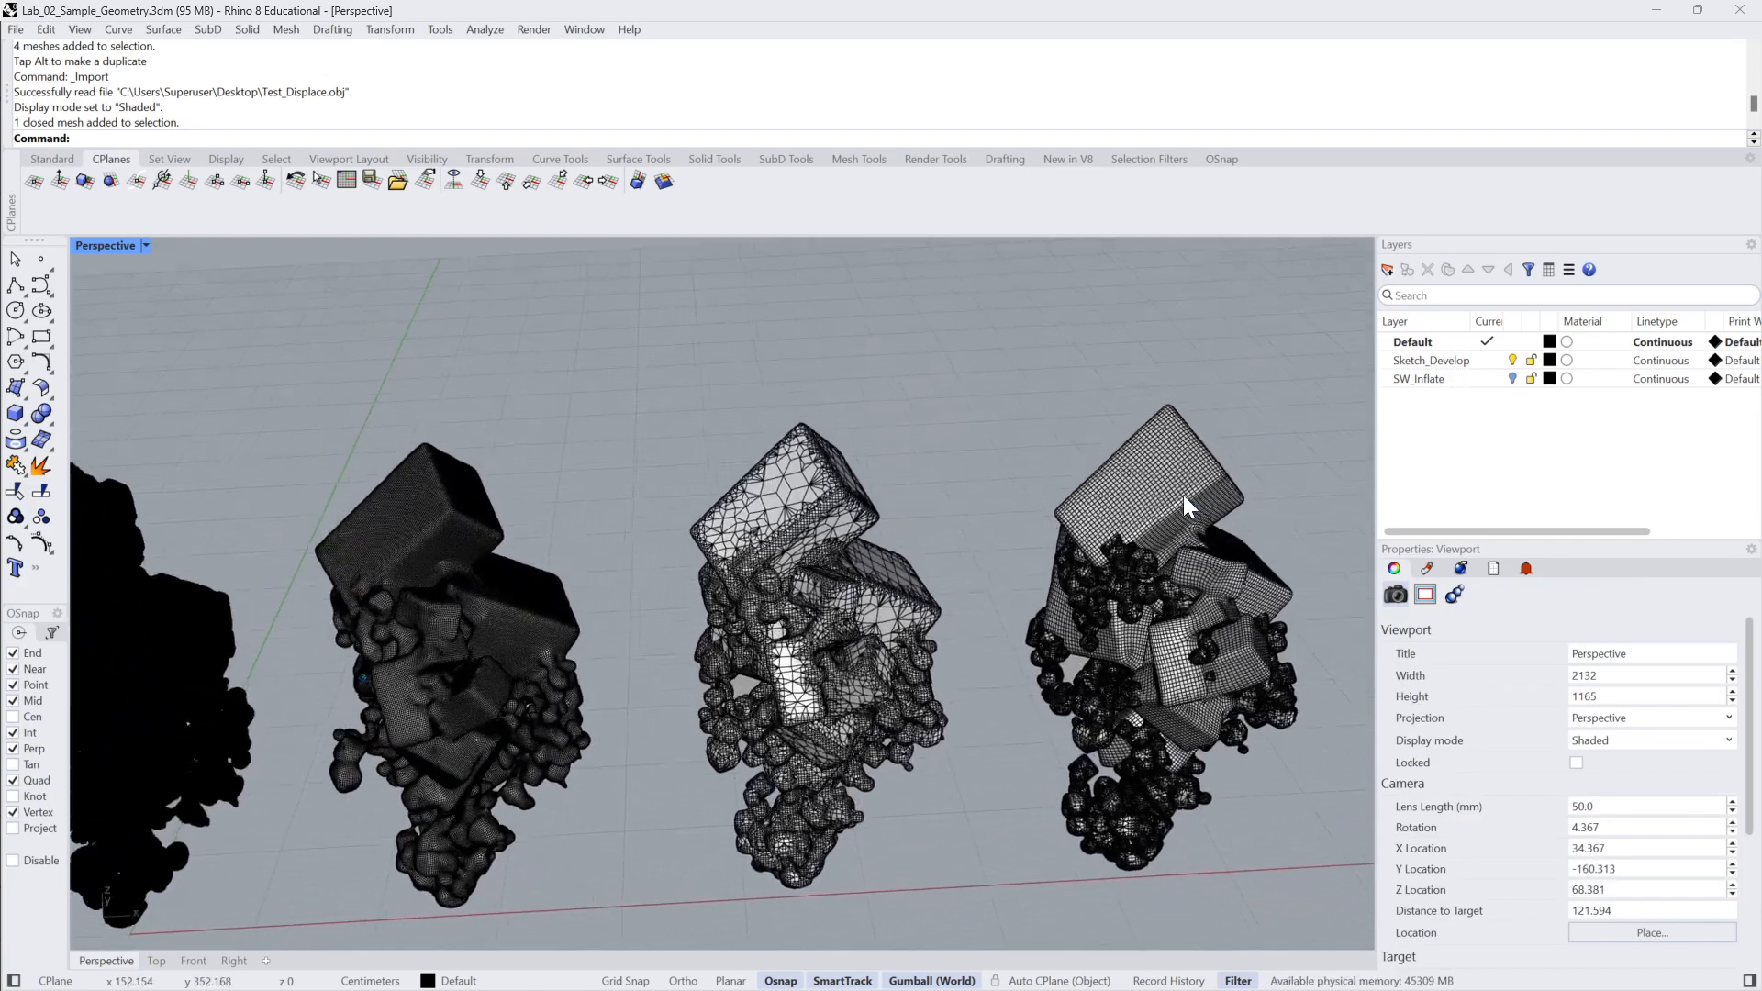
right_drag(1182, 494, 1243, 455)
right_drag(538, 544, 1050, 453)
scroll(532, 522, up, 2)
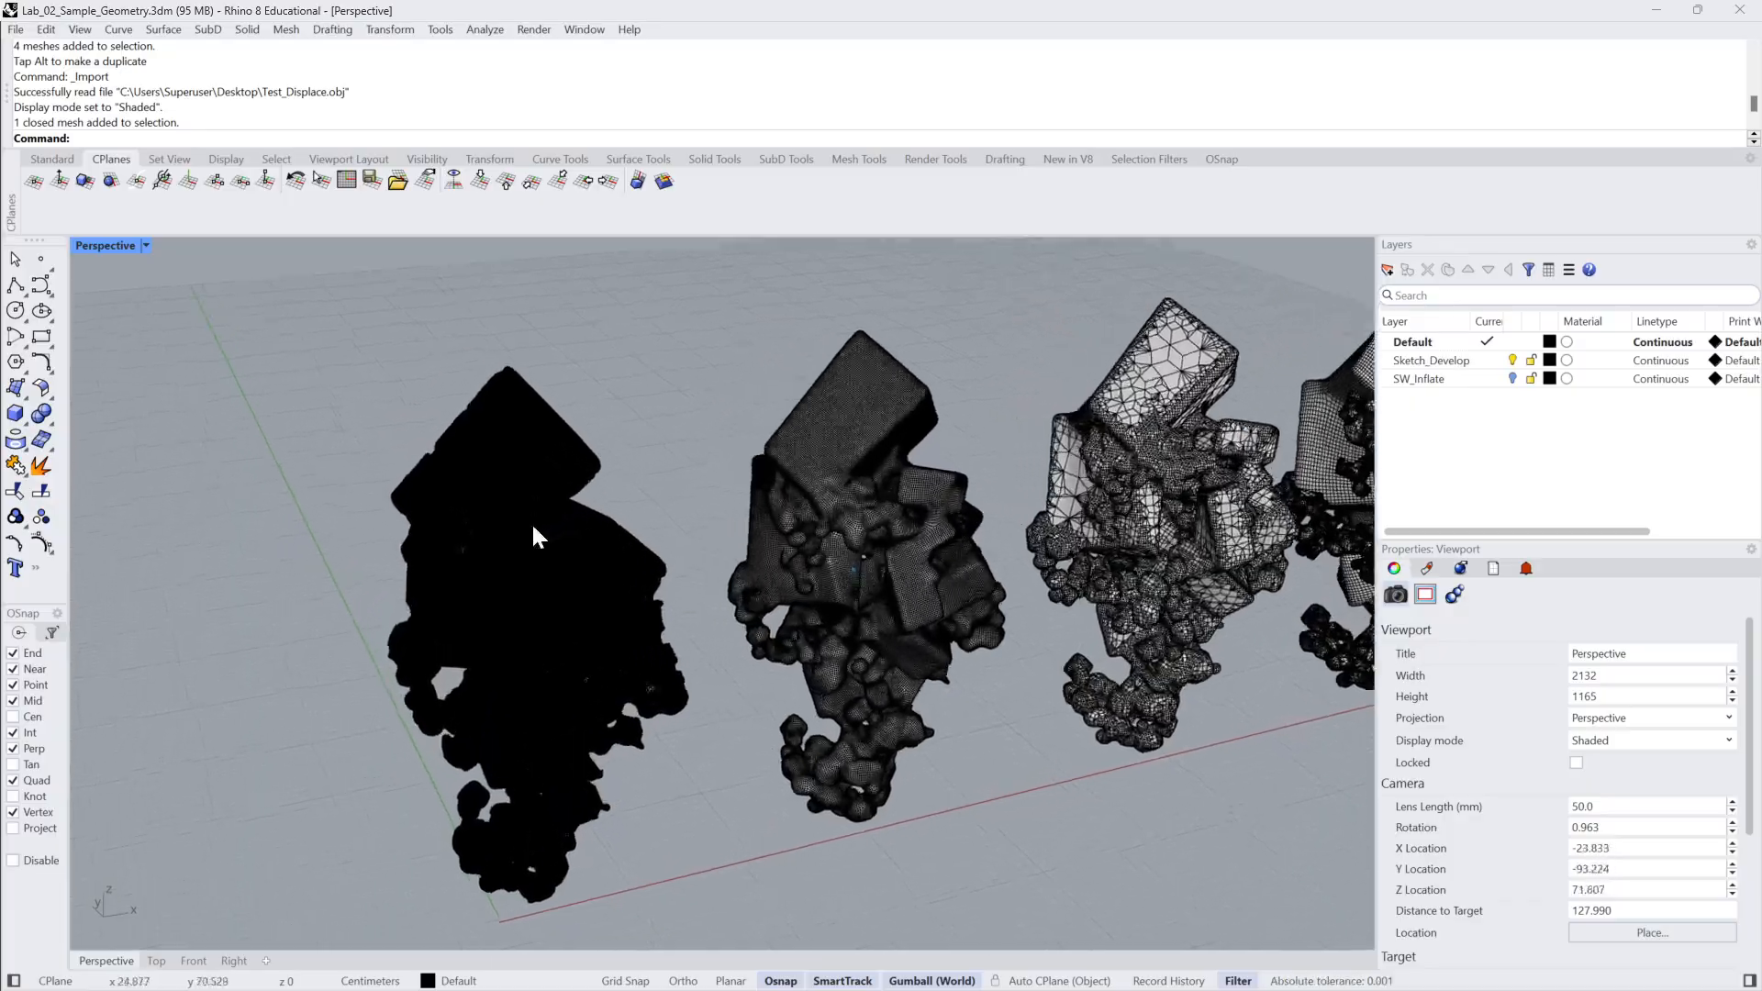
Examine the mesh density and displaced surface detail on the upper block of the imported mesh
scroll(533, 518, up, 3)
right_drag(535, 516, 516, 421)
scroll(775, 427, up, 4)
click(607, 457)
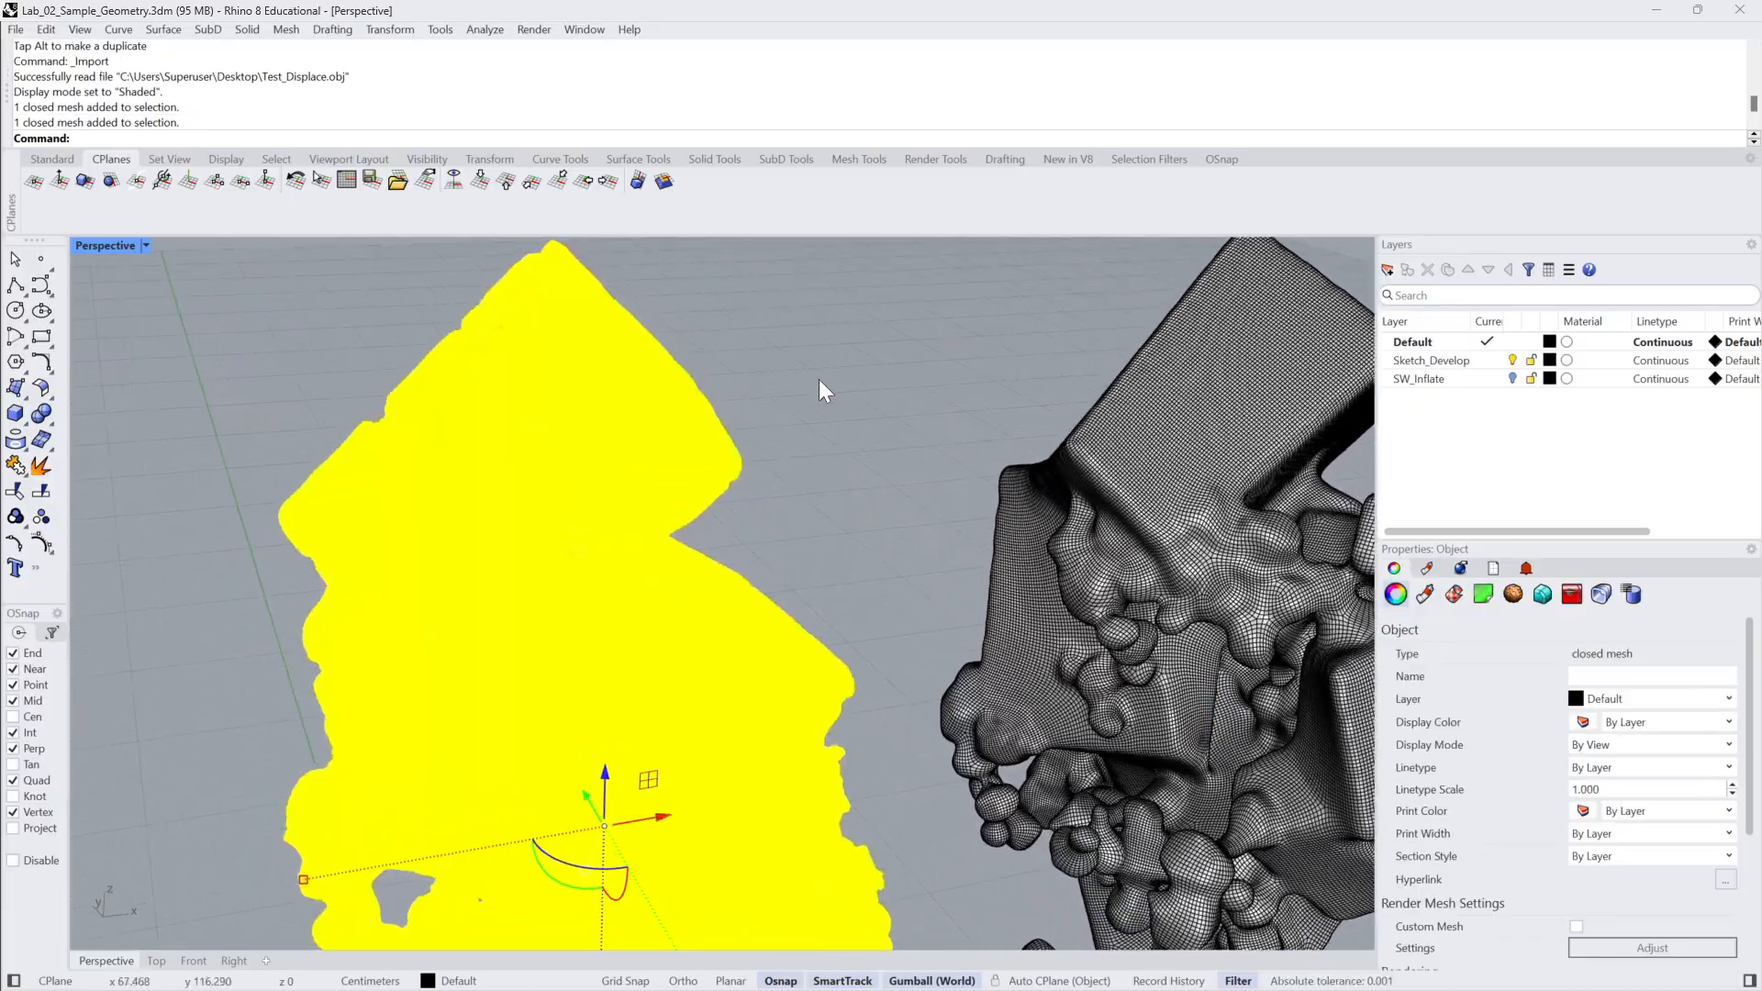
click(819, 379)
right_drag(819, 378, 883, 376)
scroll(494, 419, up, 3)
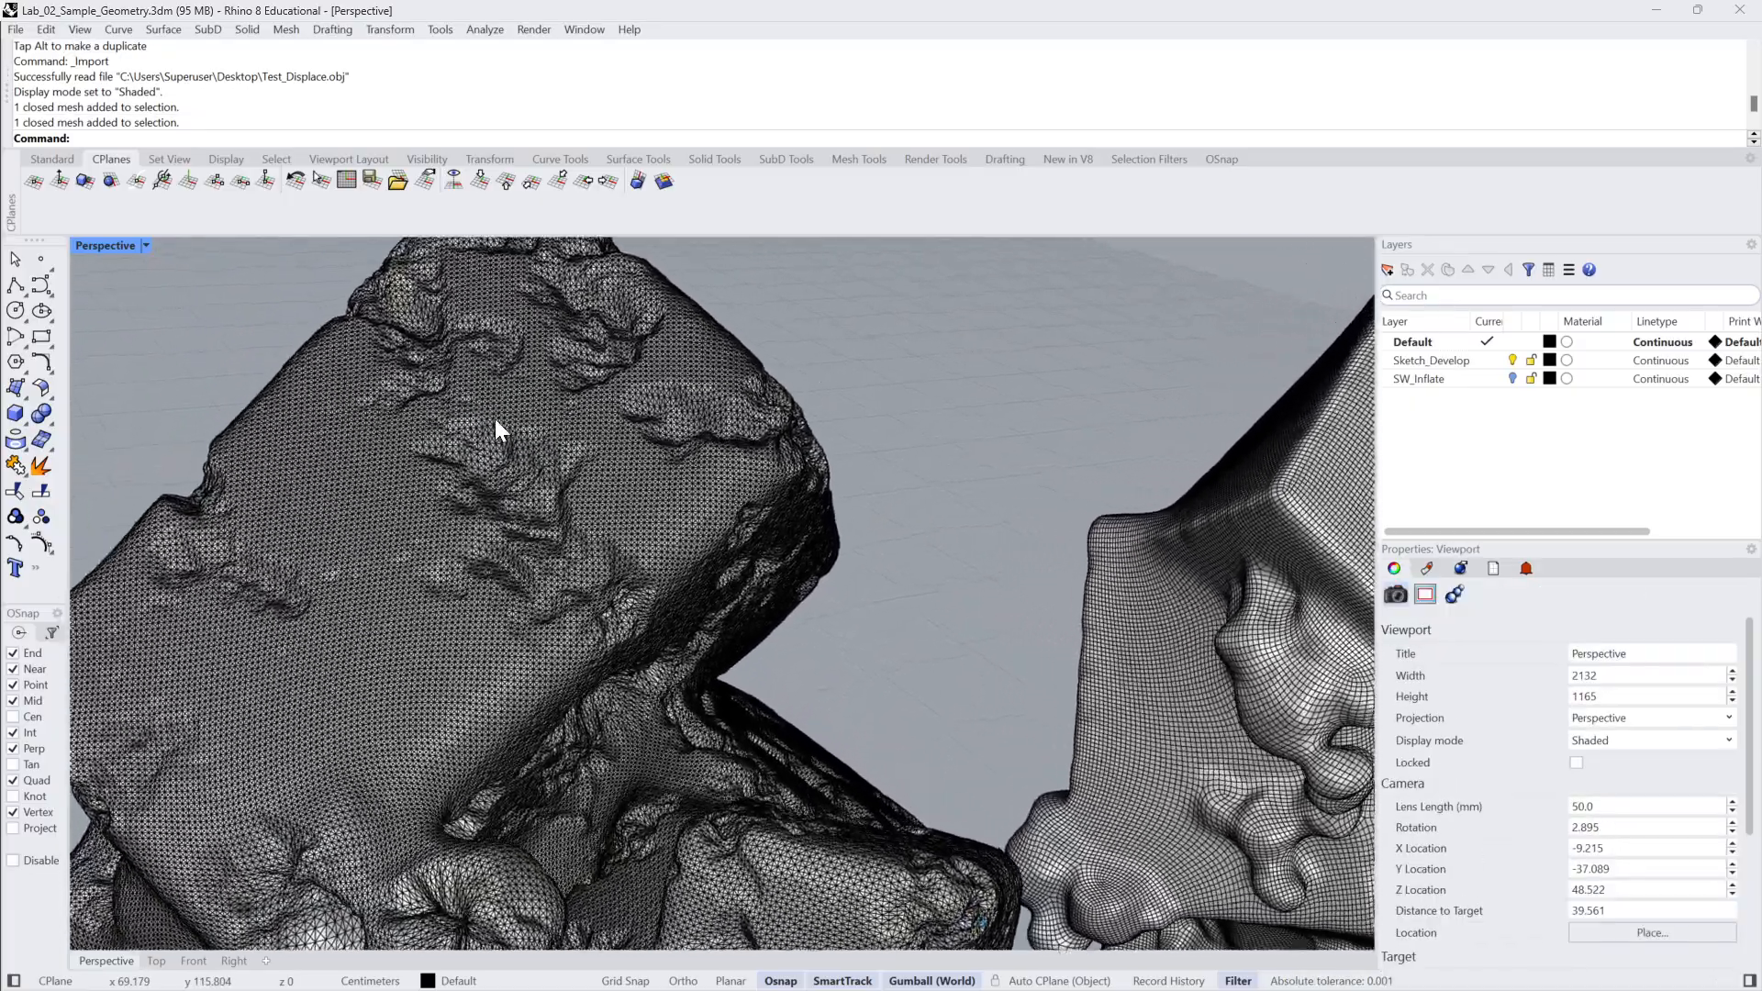
scroll(479, 420, up, 4)
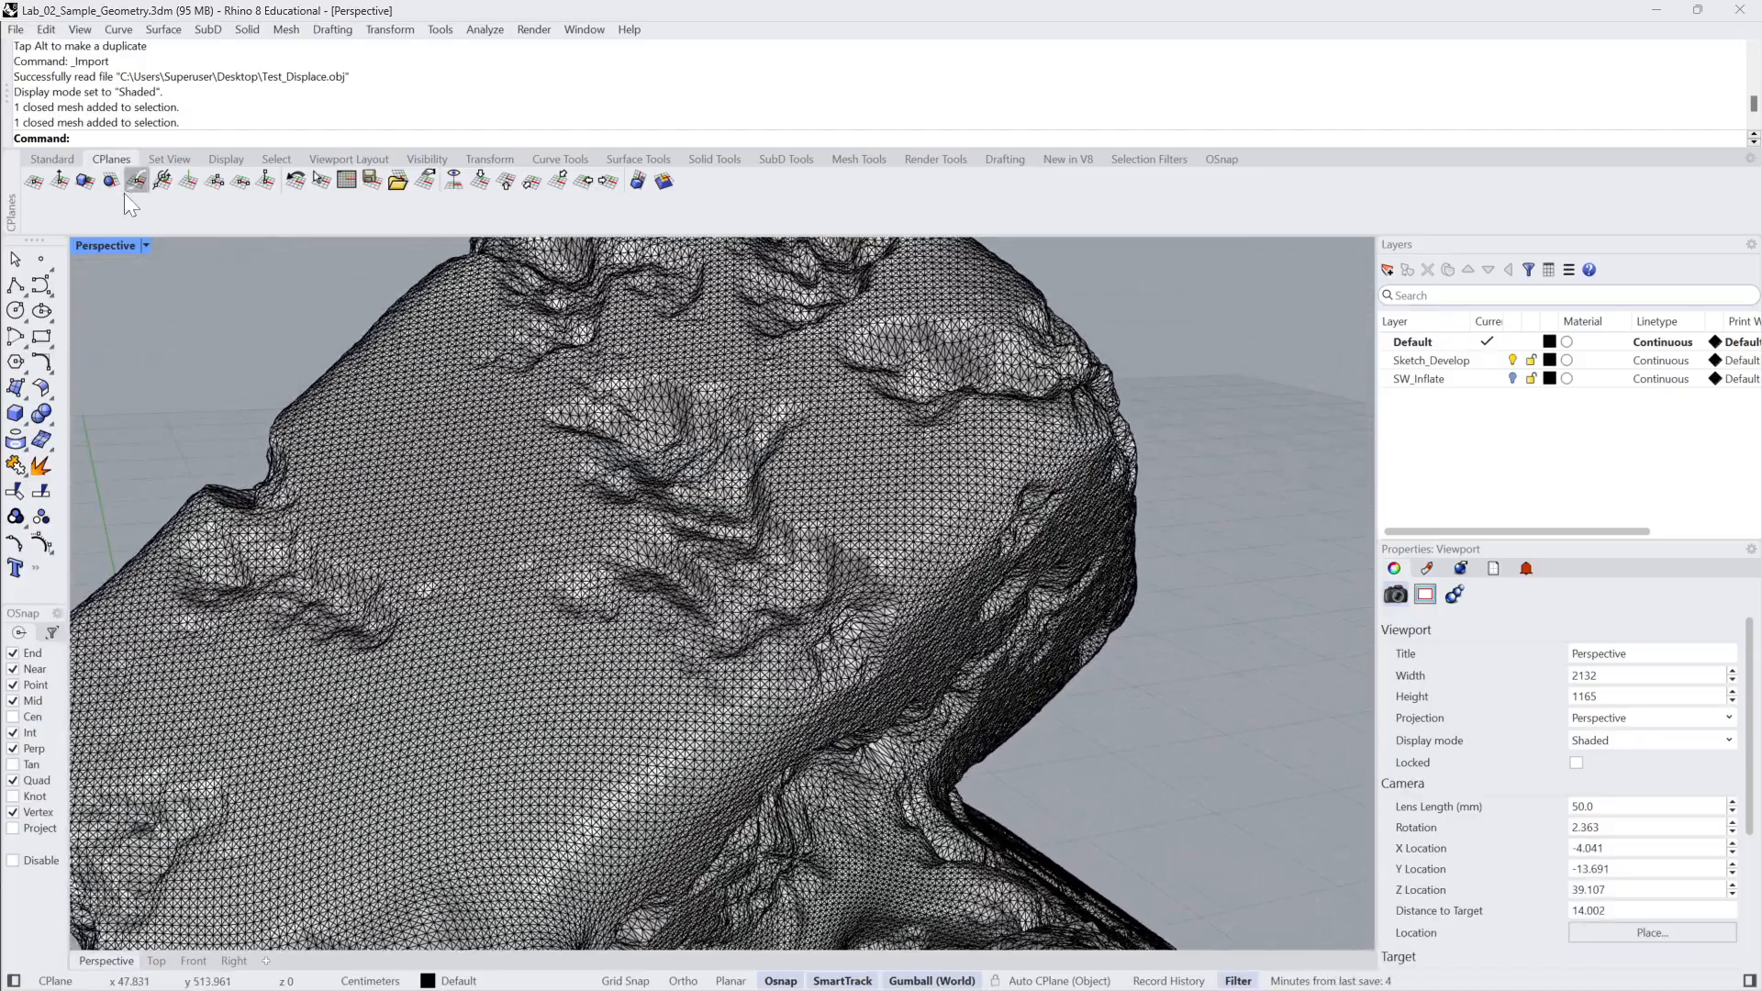
Set the Perspective viewport's display mode to Rendered and inspect the displaced mesh from several angles
click(147, 246)
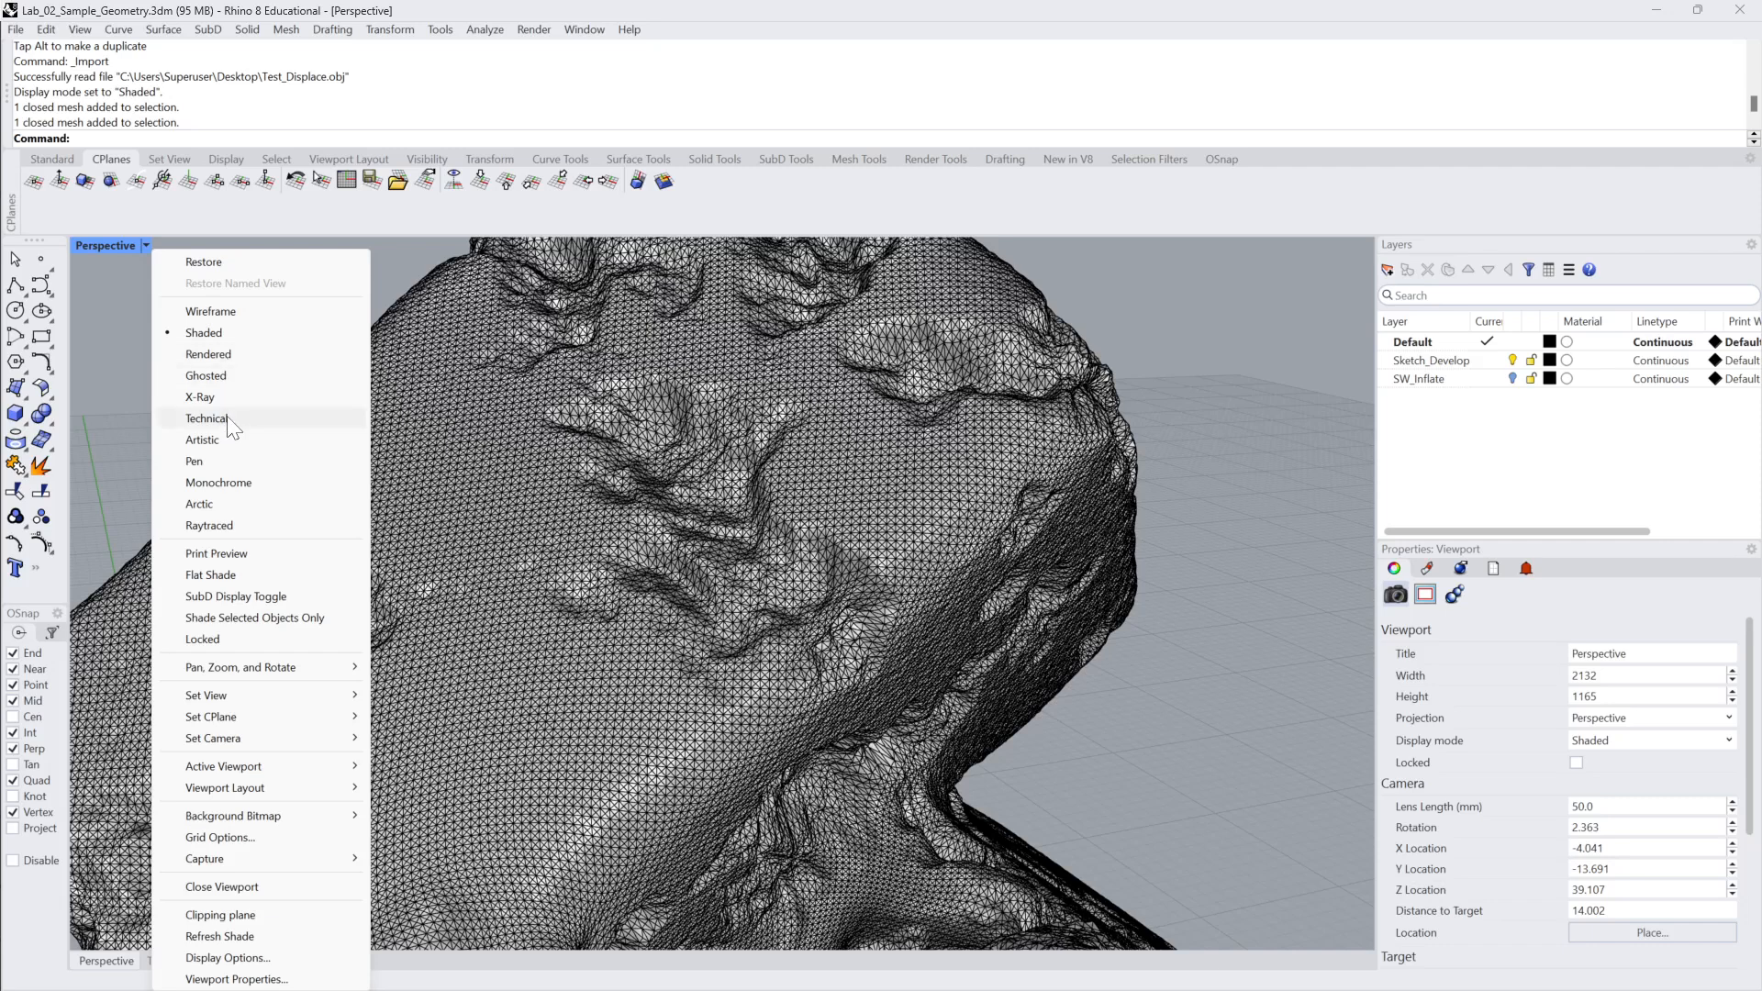
click(228, 357)
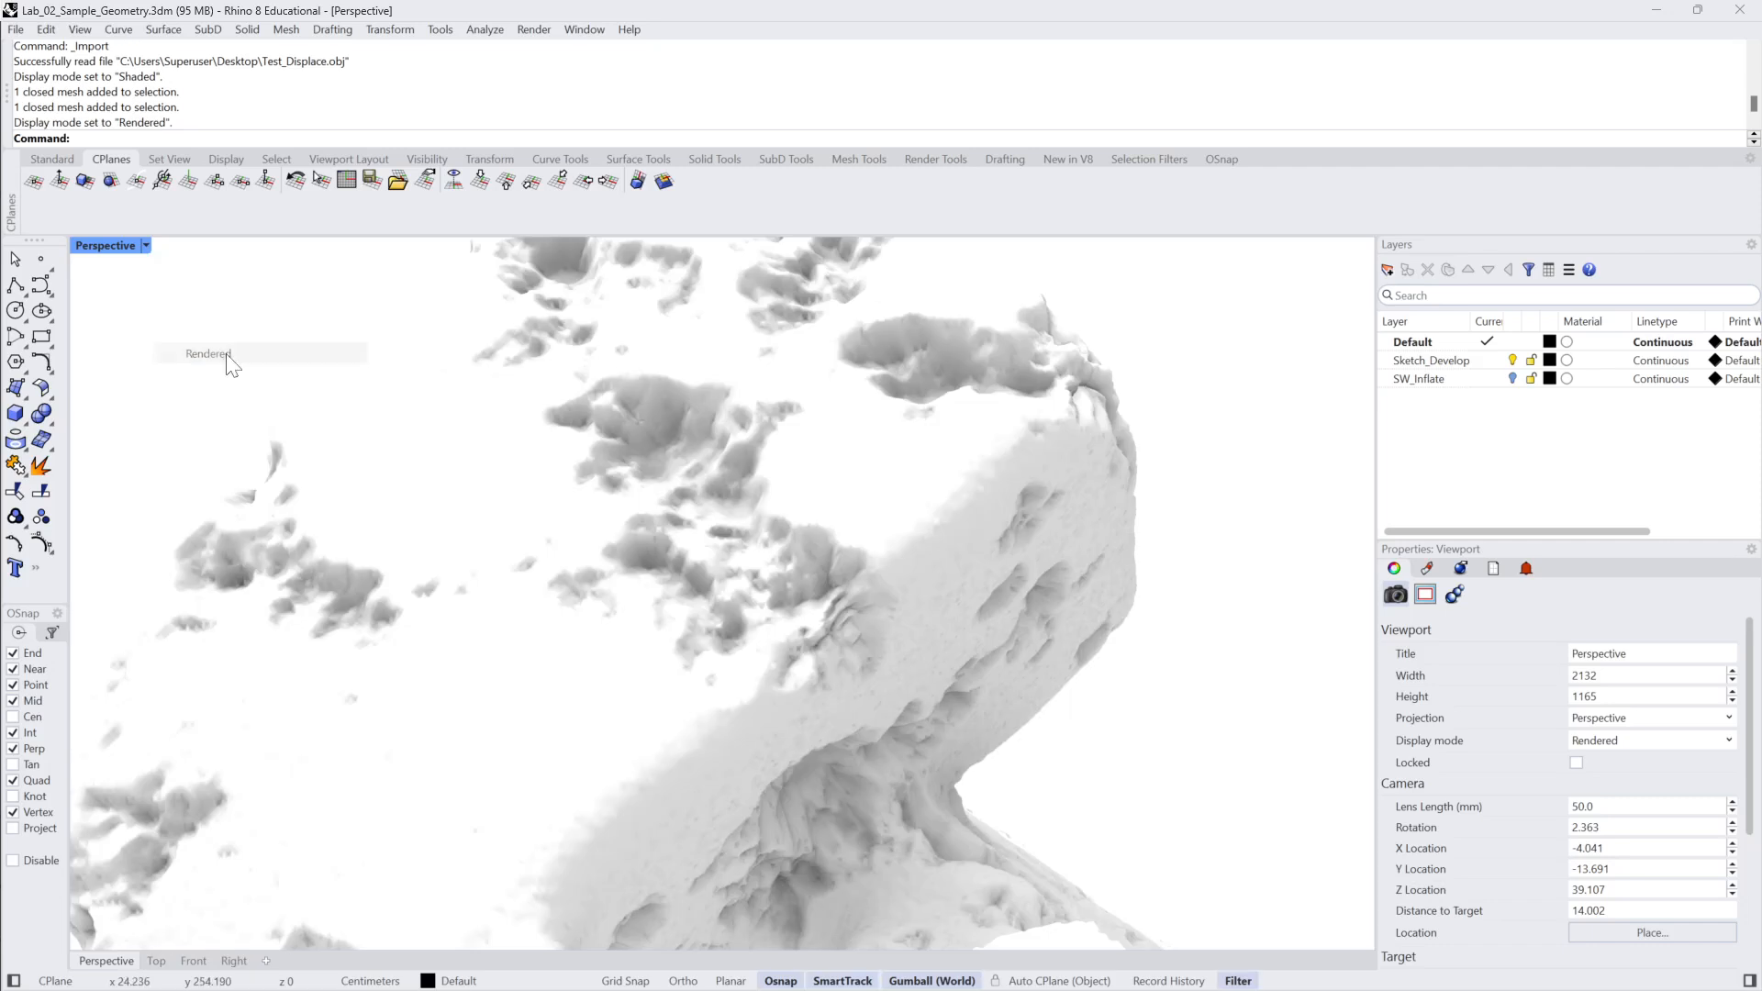
scroll(1257, 489, down, 8)
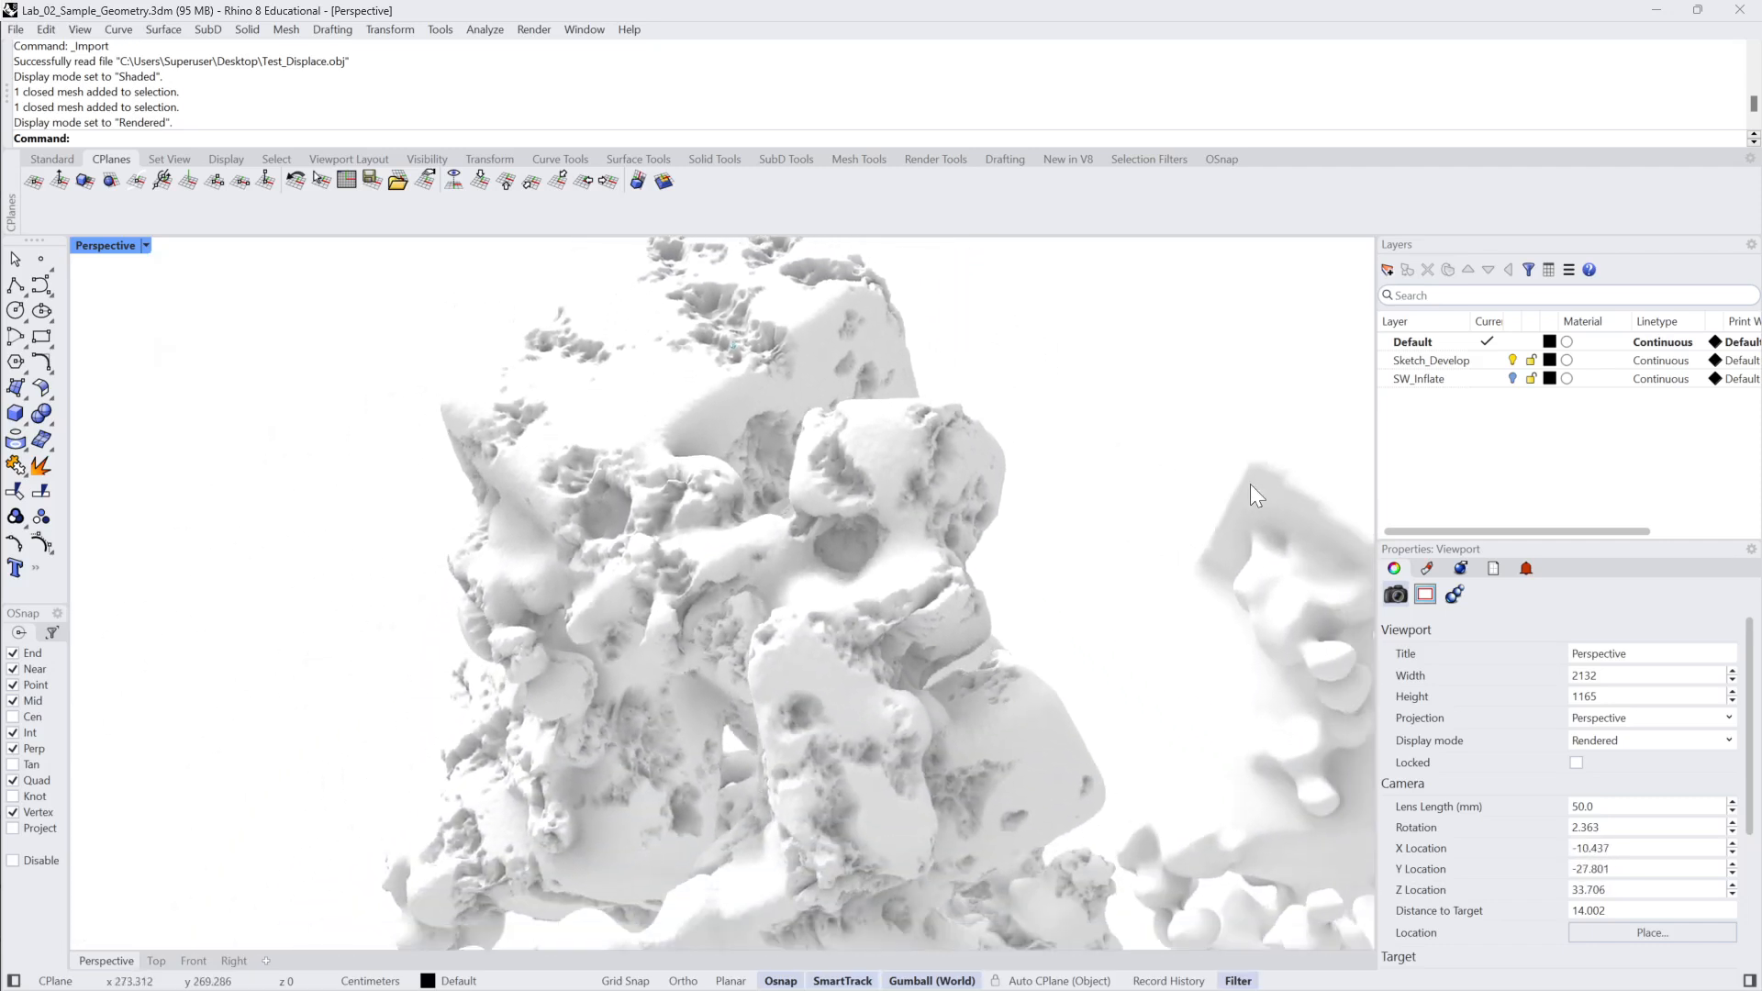
right_drag(1250, 485, 918, 454)
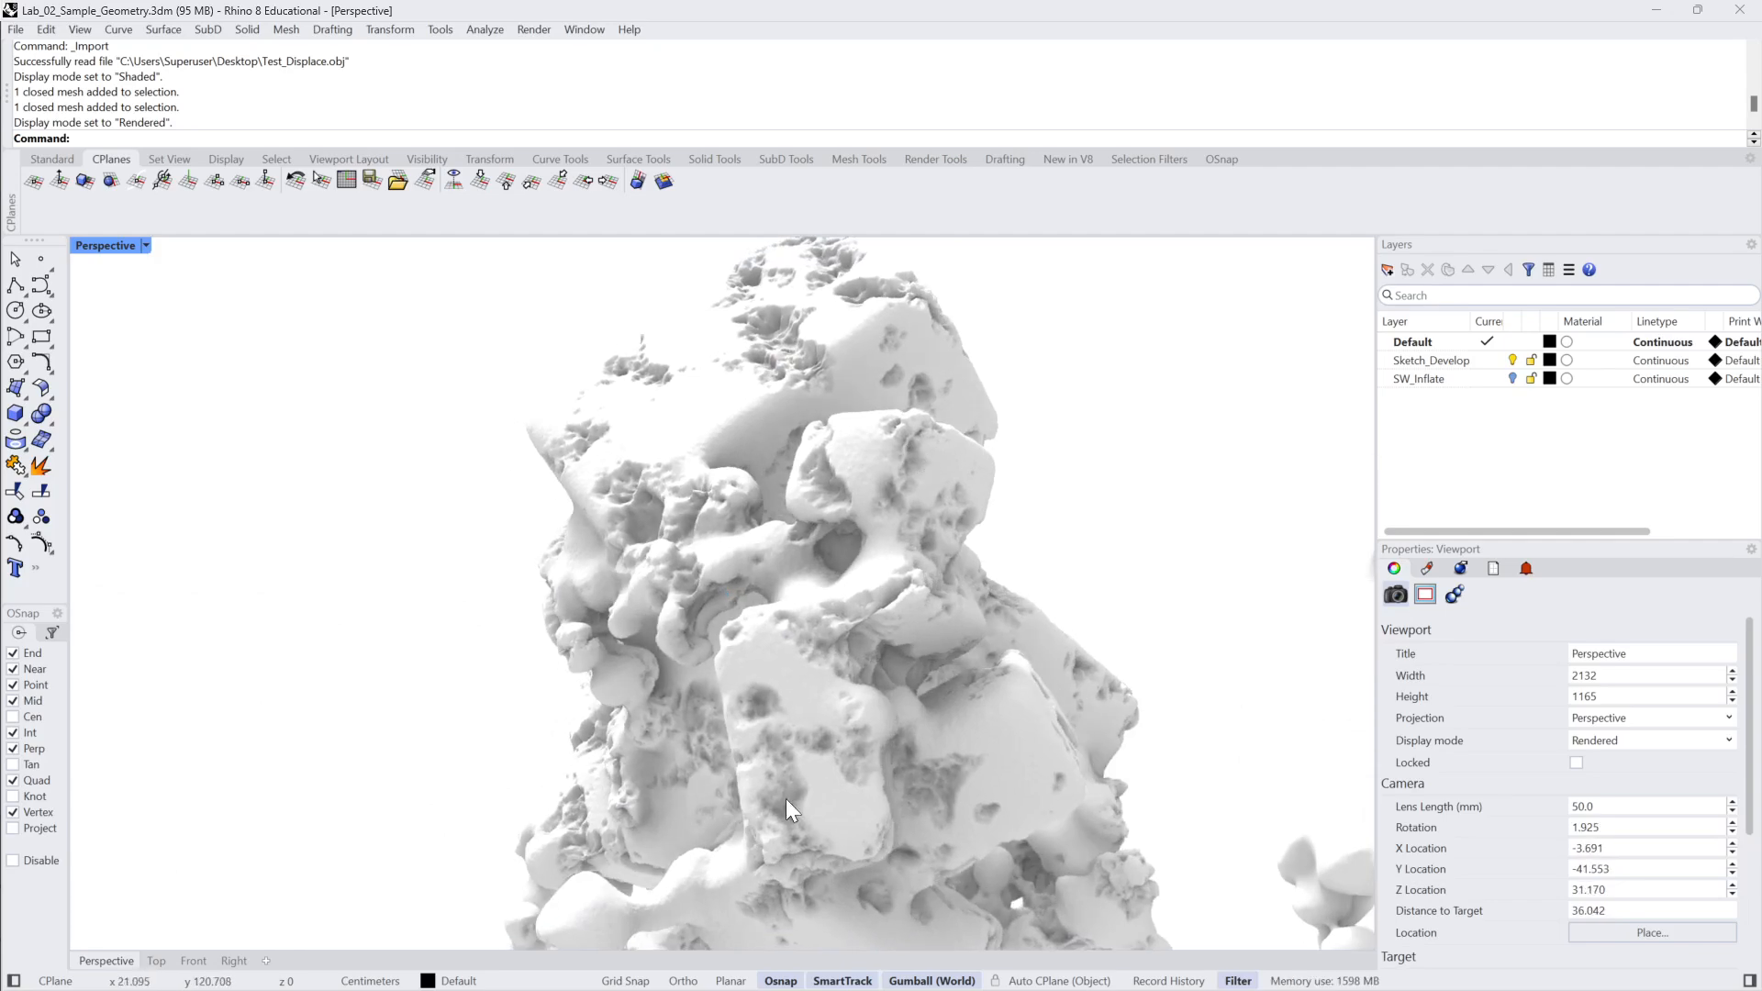
right_drag(786, 799, 872, 622)
scroll(896, 803, down, 2)
scroll(873, 622, up, 10)
Set the Perspective viewport's display mode to Arctic, select the displaced mesh to check its wires, and deselect it
click(148, 244)
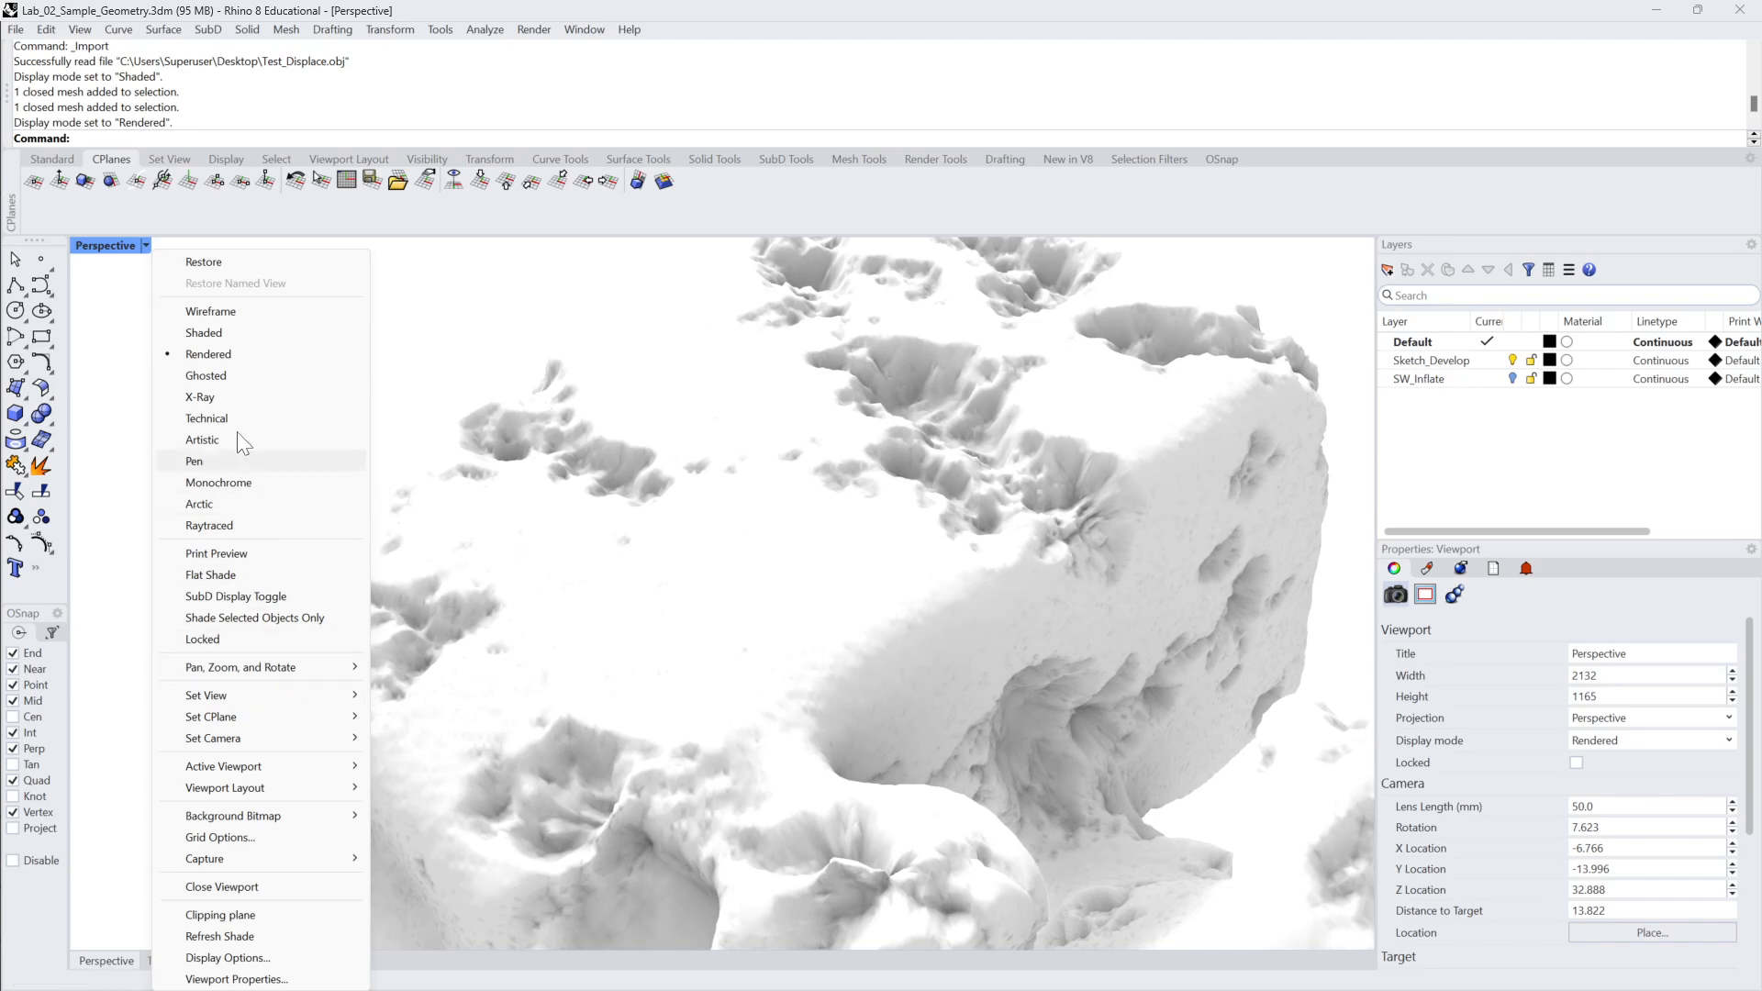
click(220, 505)
right_drag(754, 459, 858, 436)
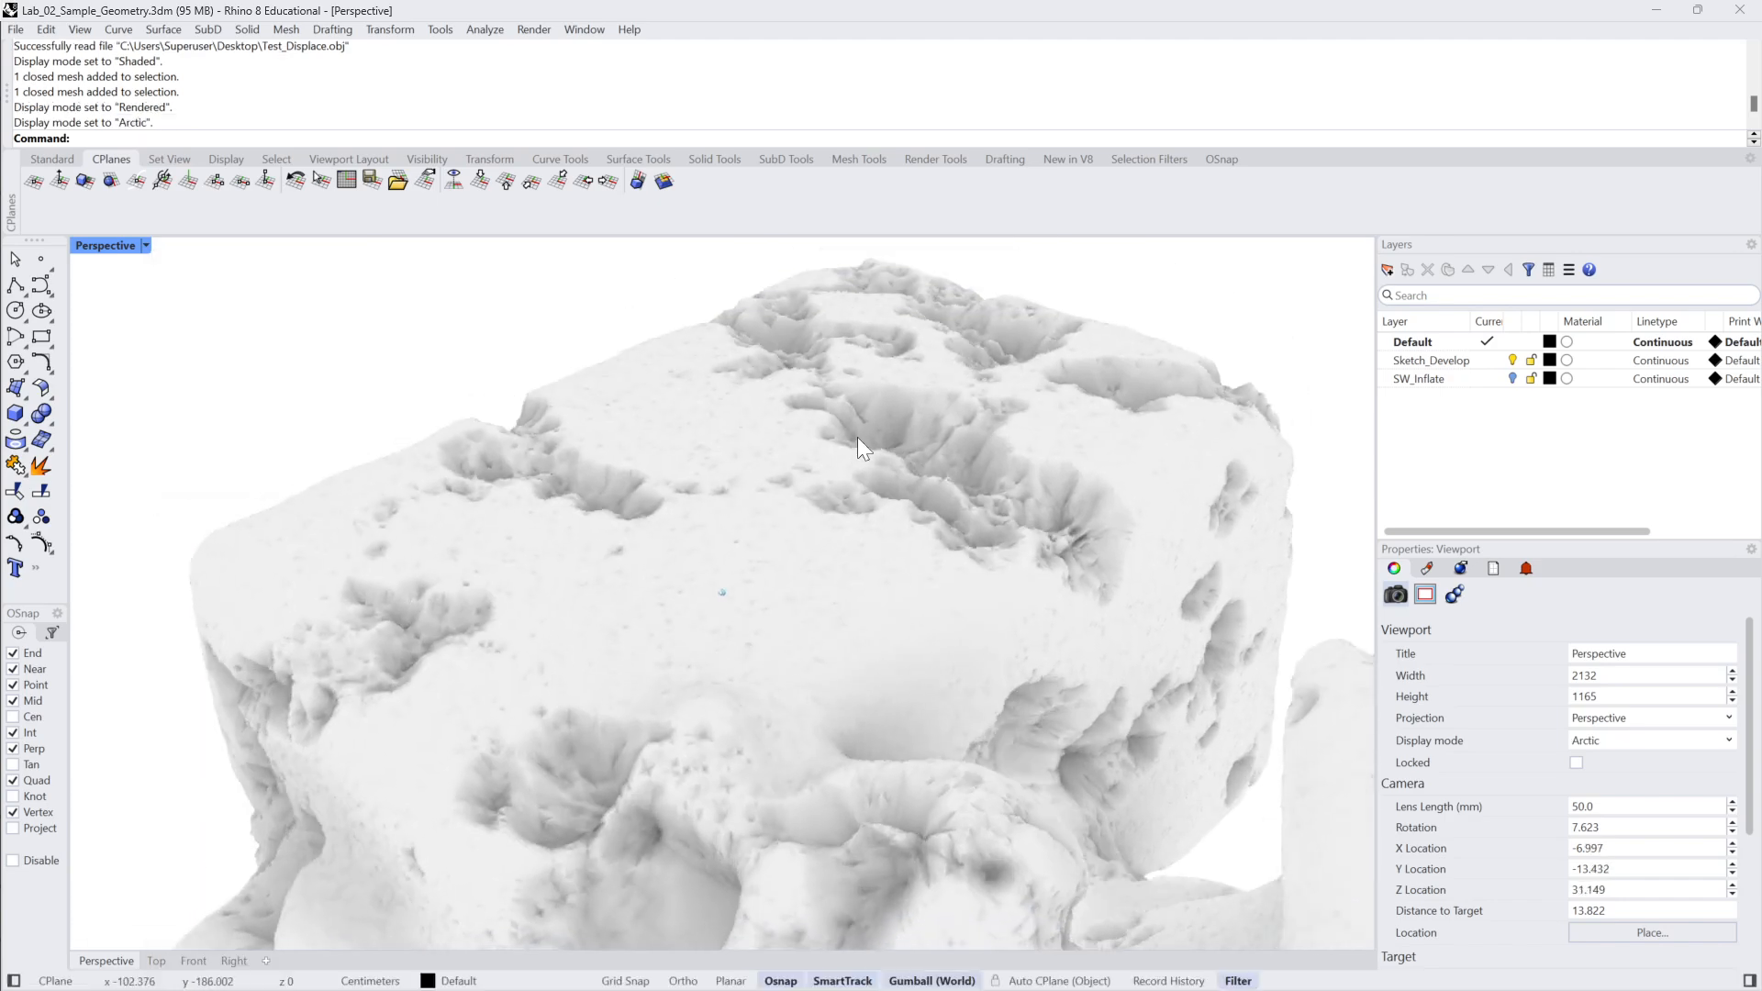
scroll(857, 437, up, 5)
click(894, 531)
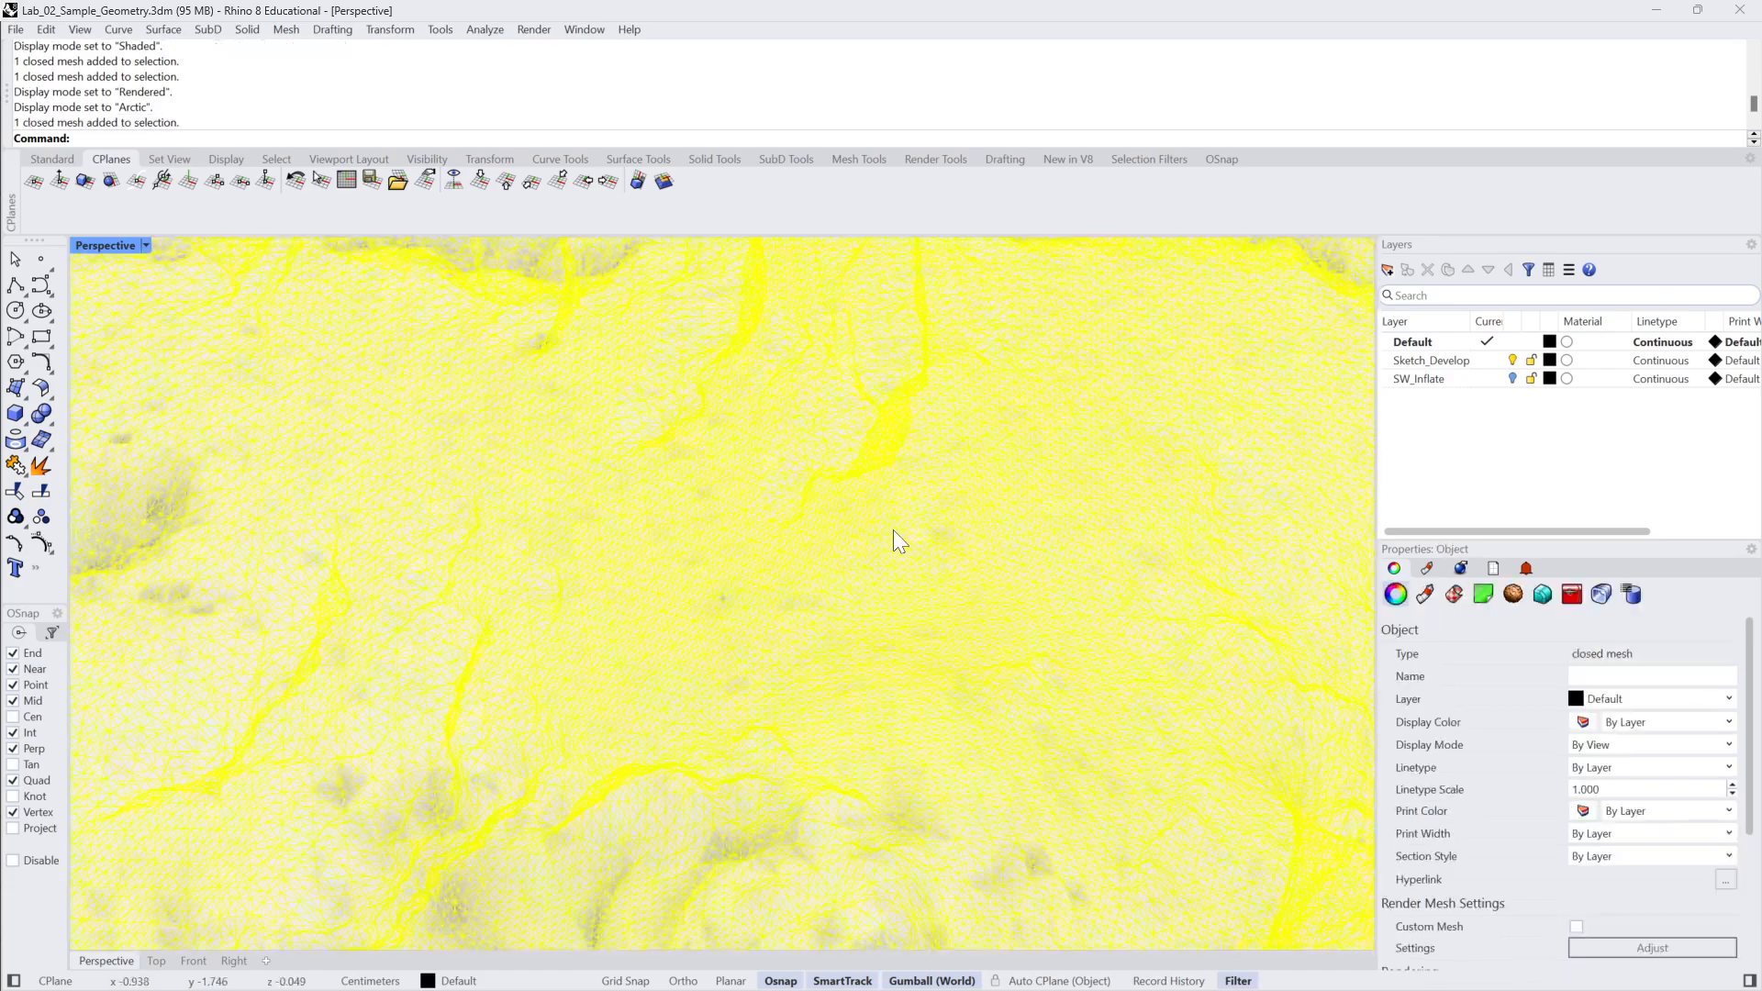
scroll(894, 531, down, 6)
click(950, 445)
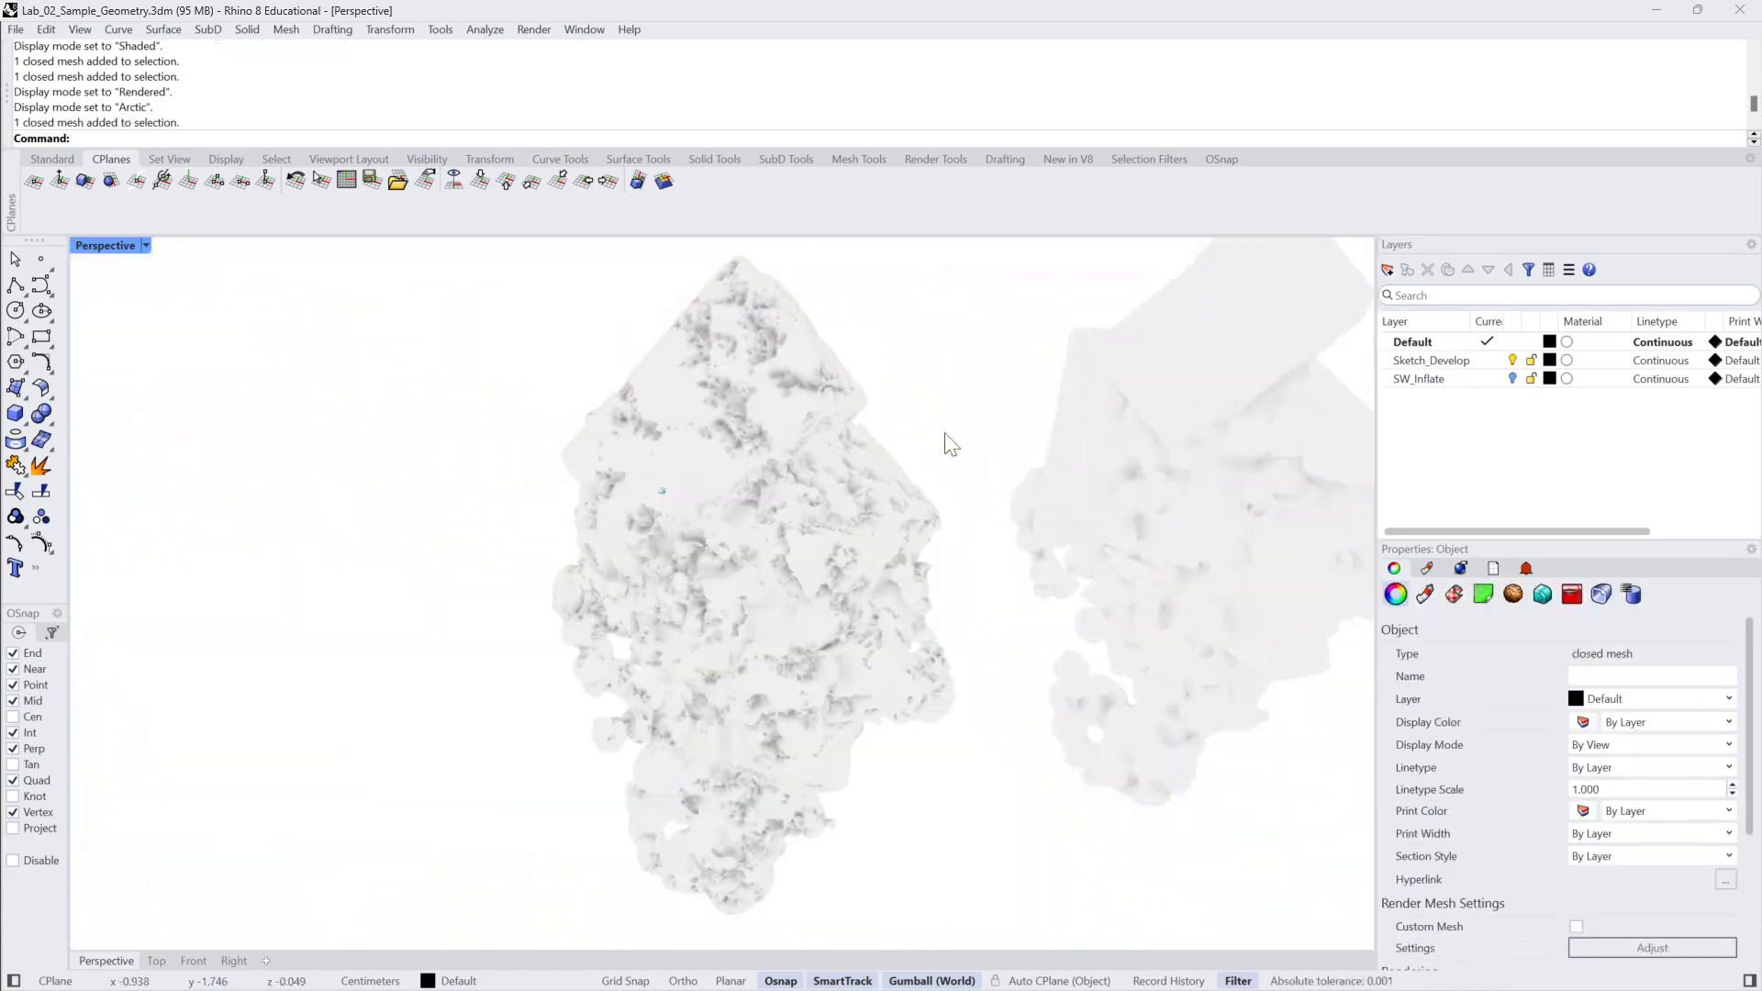
Examine the eroded cavities and smooth areas of the displaced mesh up close from different angles in Arctic mode
scroll(950, 444, up, 8)
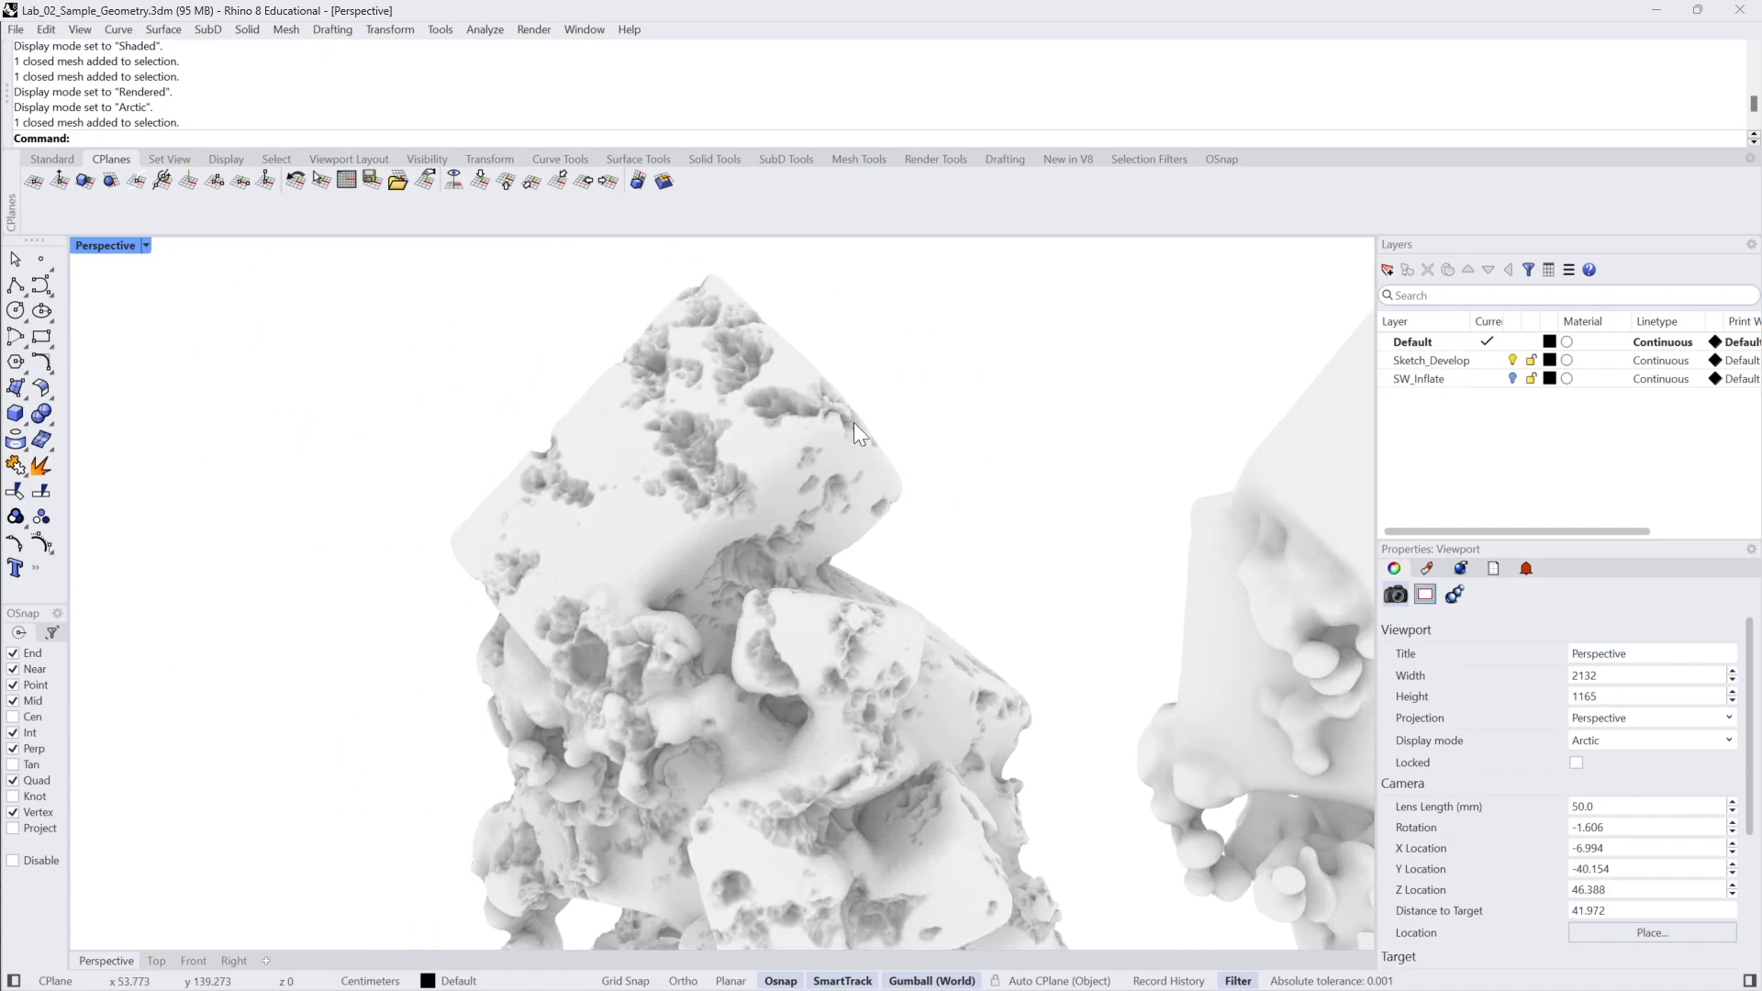
scroll(854, 422, up, 8)
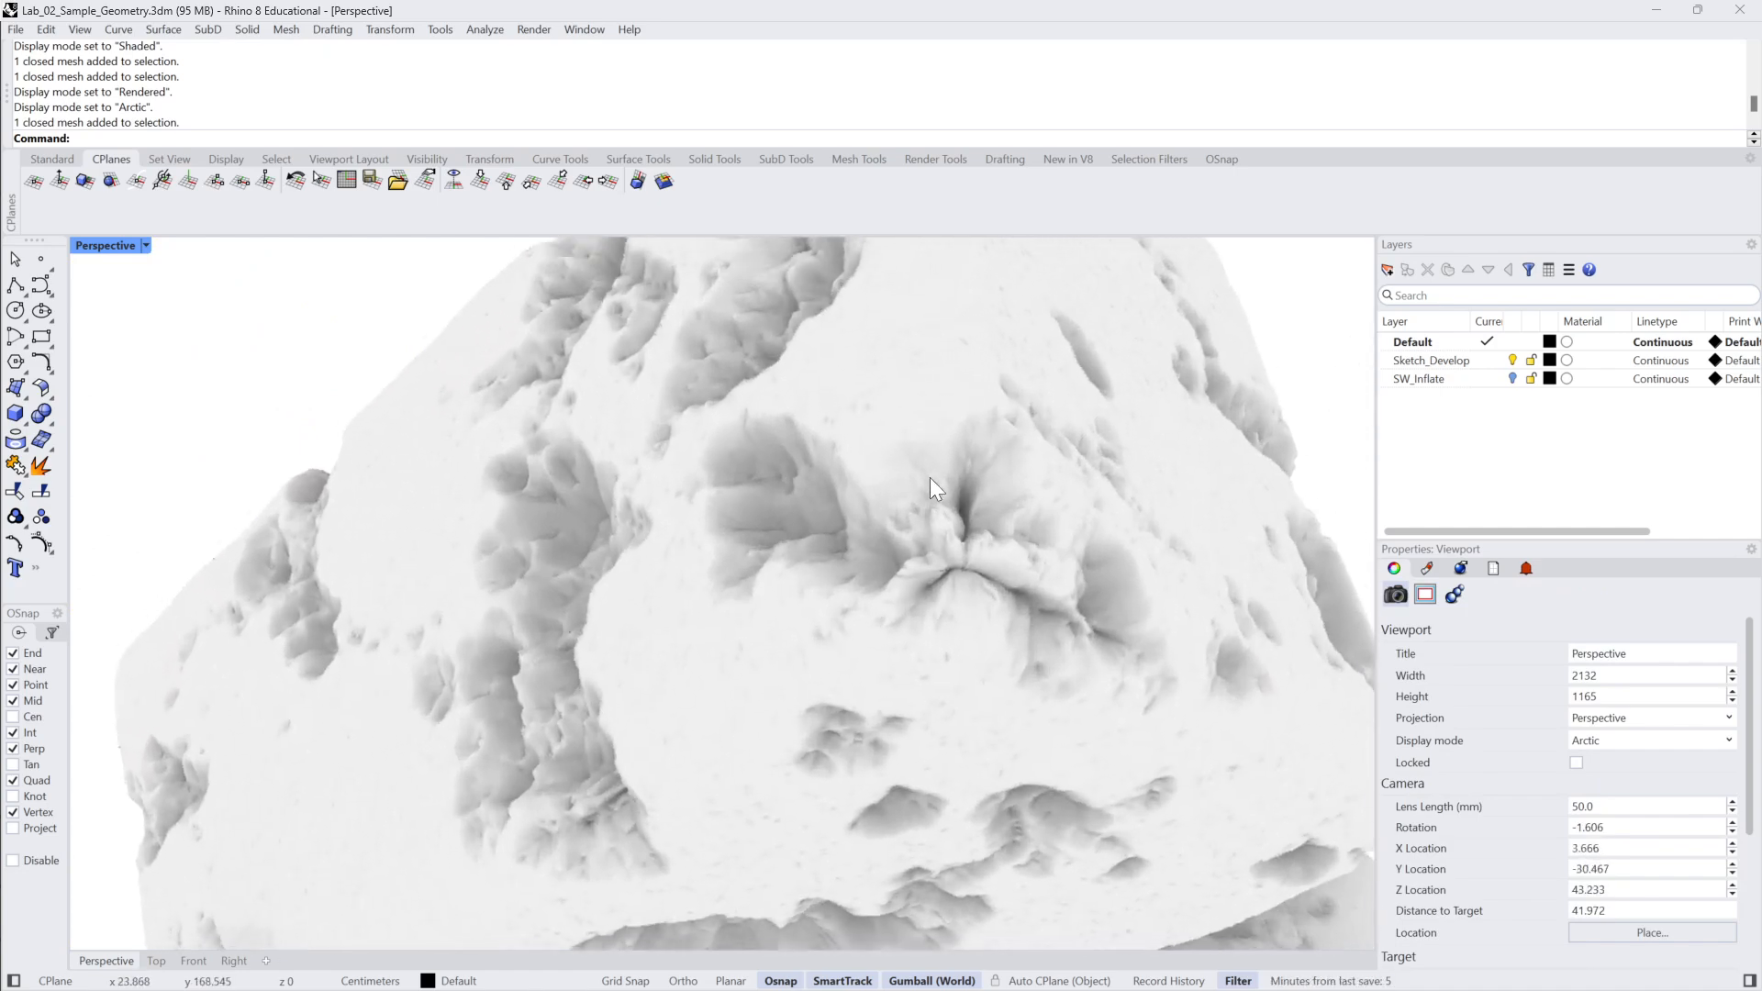
scroll(929, 477, up, 3)
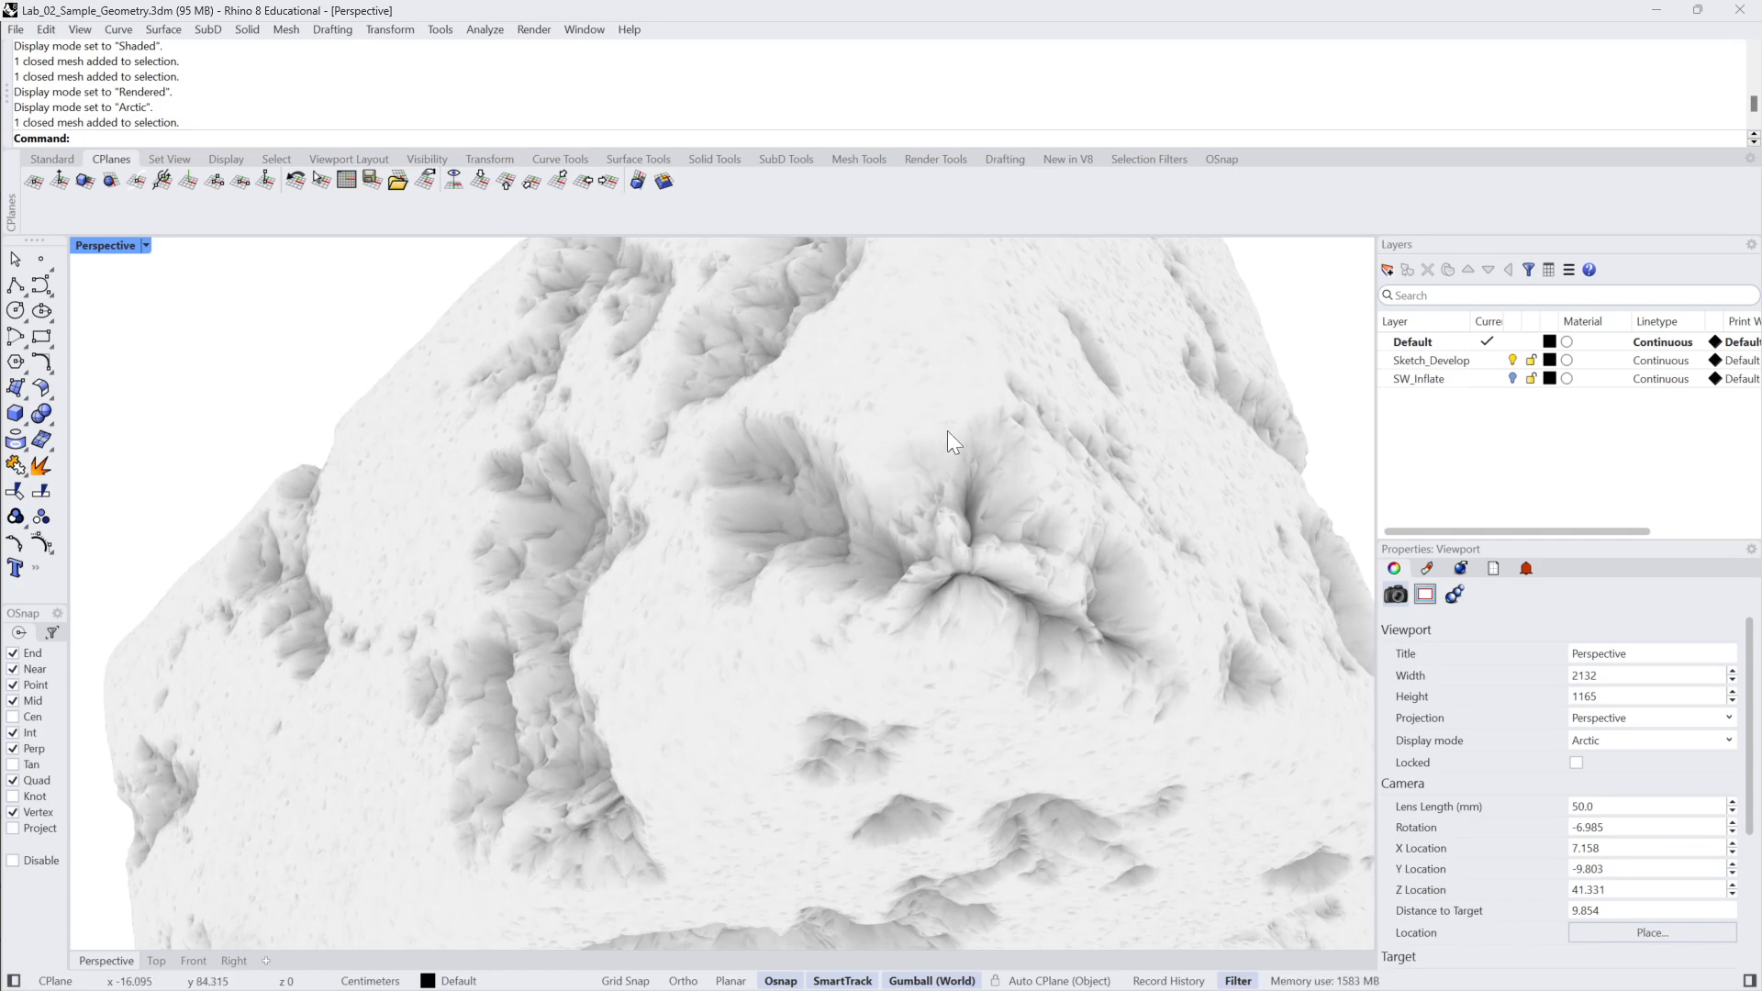
right_drag(947, 432, 747, 428)
scroll(756, 533, down, 5)
scroll(593, 587, down, 1)
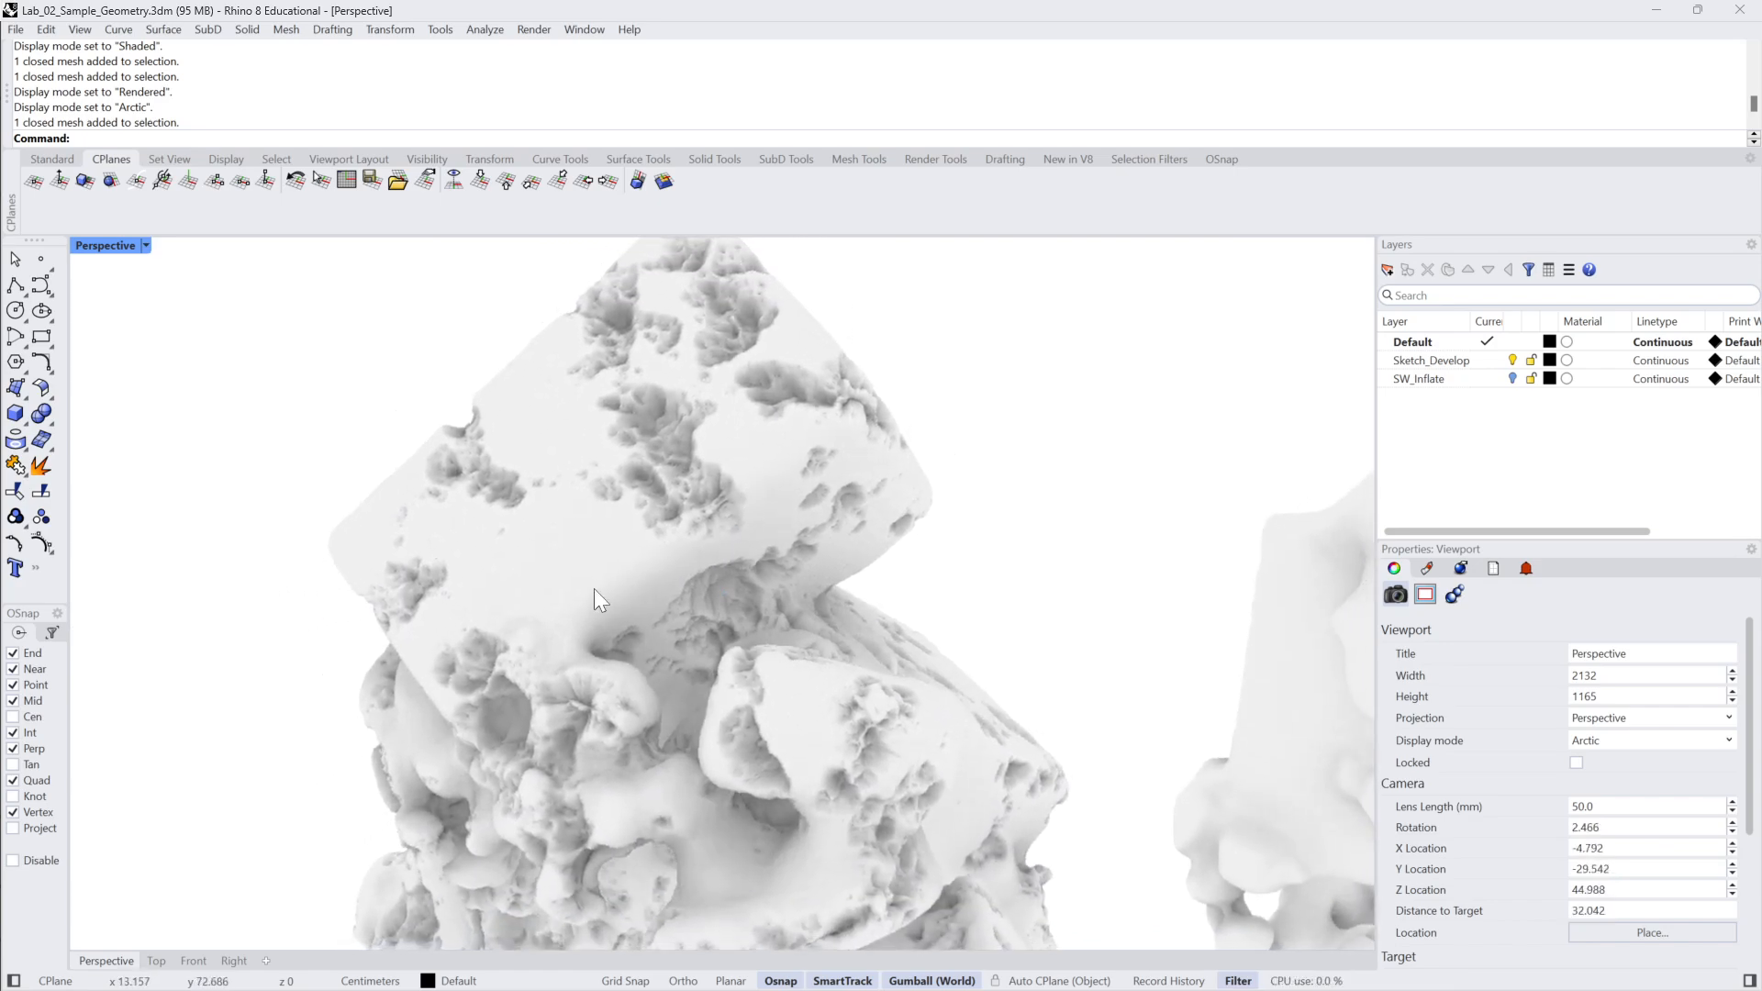
right_drag(709, 519, 840, 480)
right_drag(874, 543, 703, 509)
scroll(703, 508, up, 6)
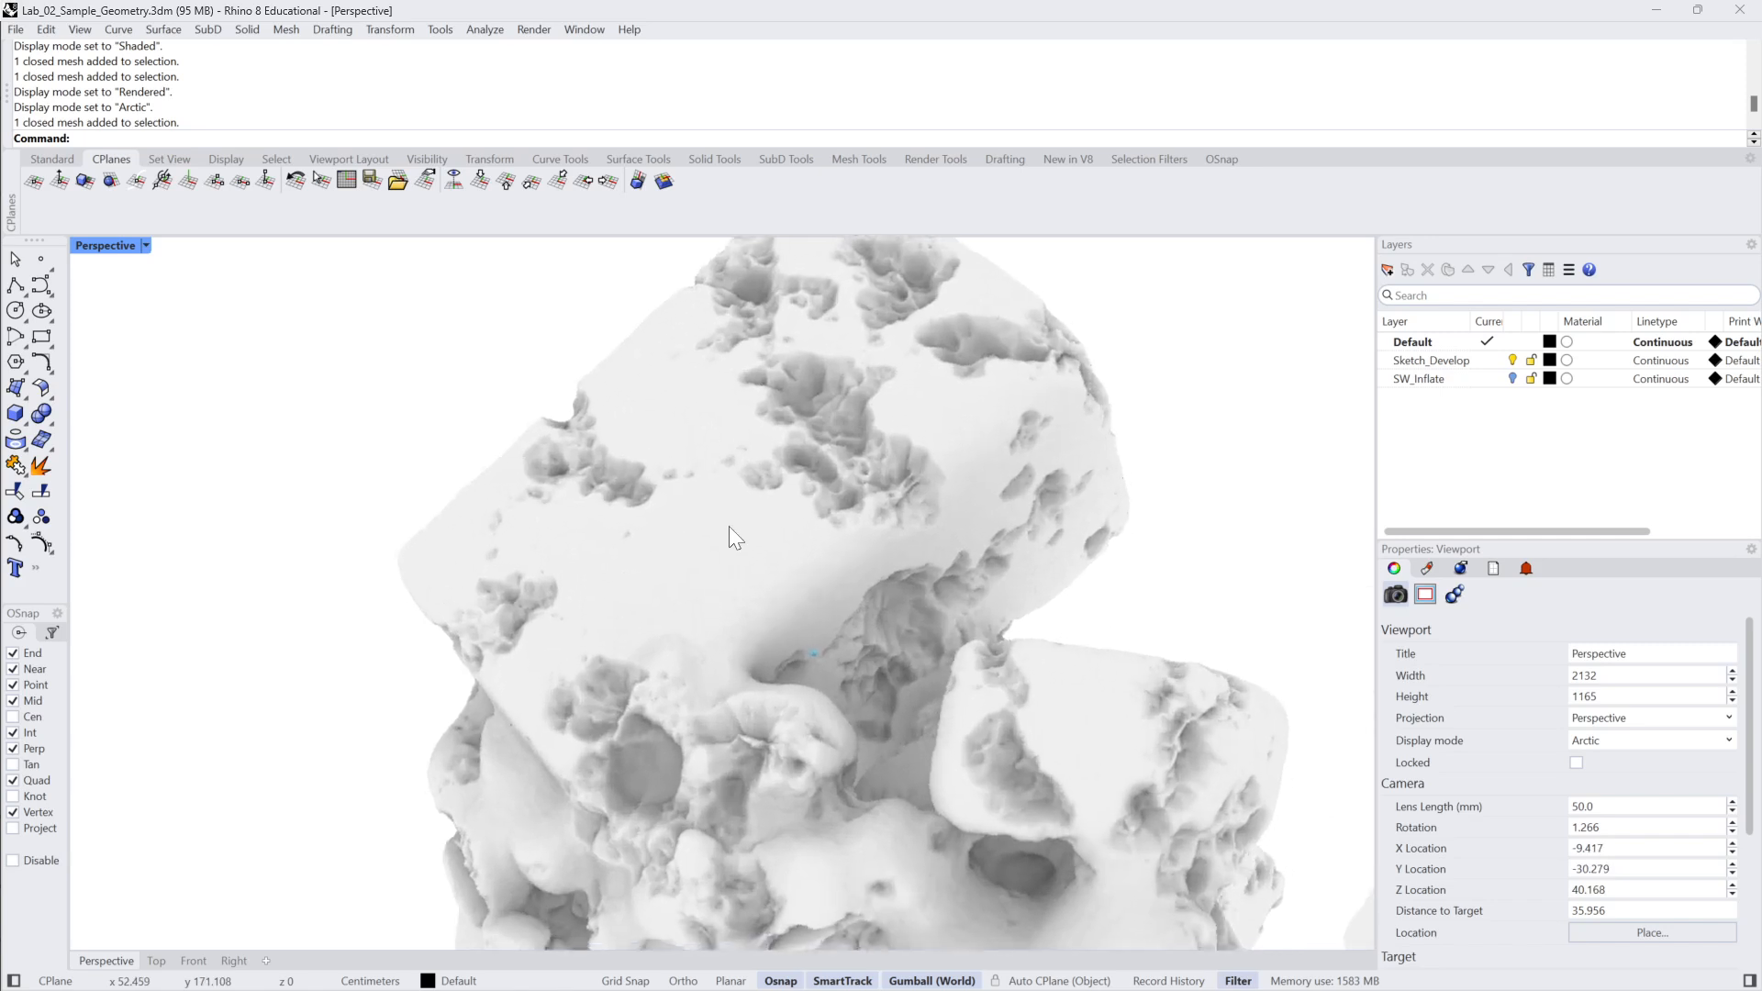